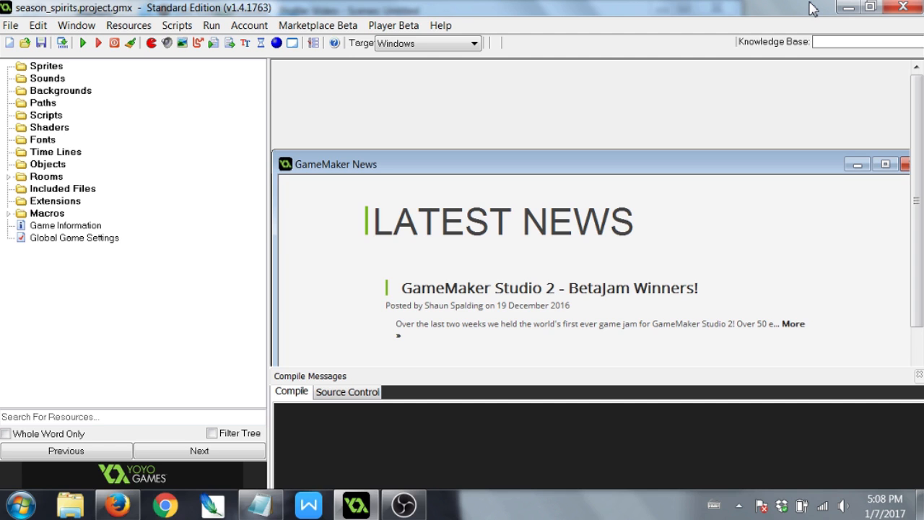
# Open room0 and look through its views, physics, tiles, settings and objects properties.
pyautogui.doubleClick(46, 177)
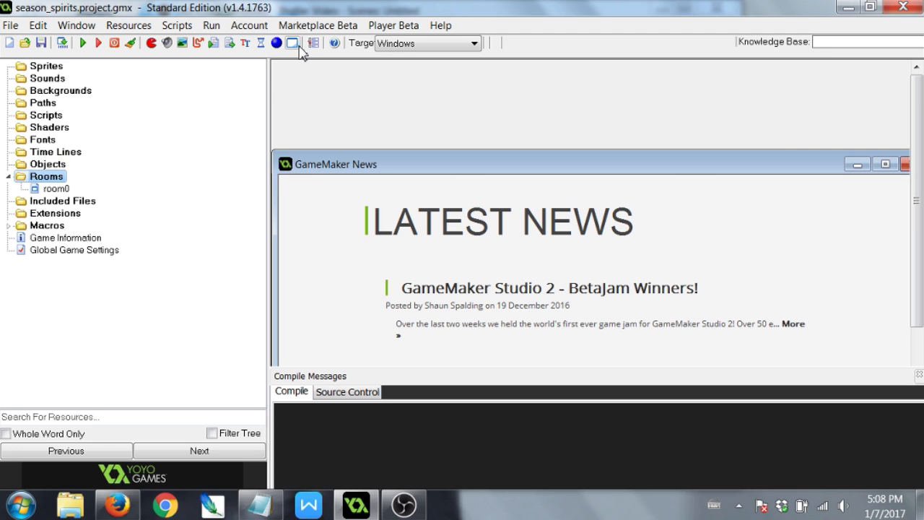
pyautogui.doubleClick(54, 188)
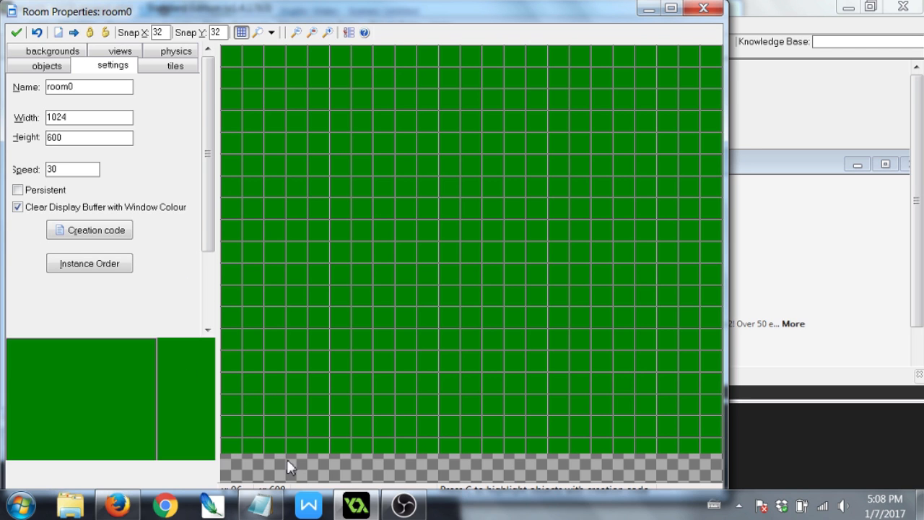
pyautogui.click(51, 73)
pyautogui.click(92, 72)
pyautogui.click(119, 52)
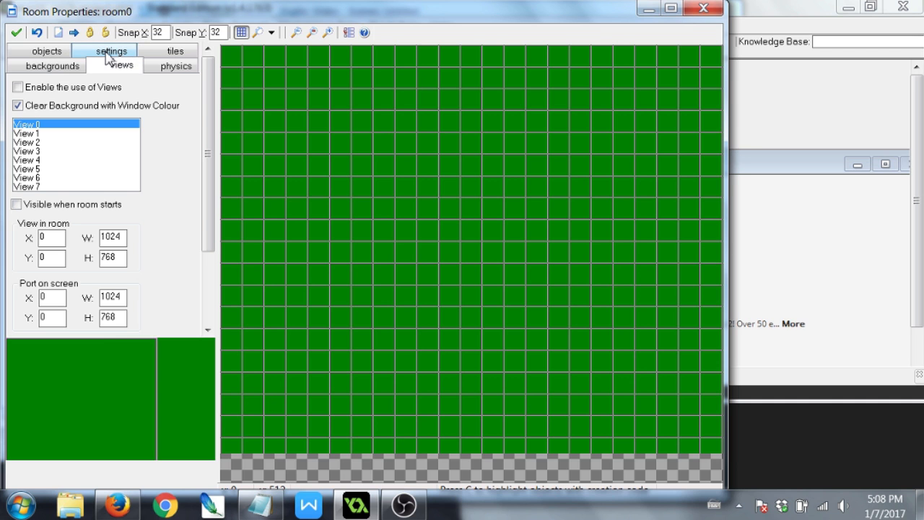
pyautogui.click(186, 65)
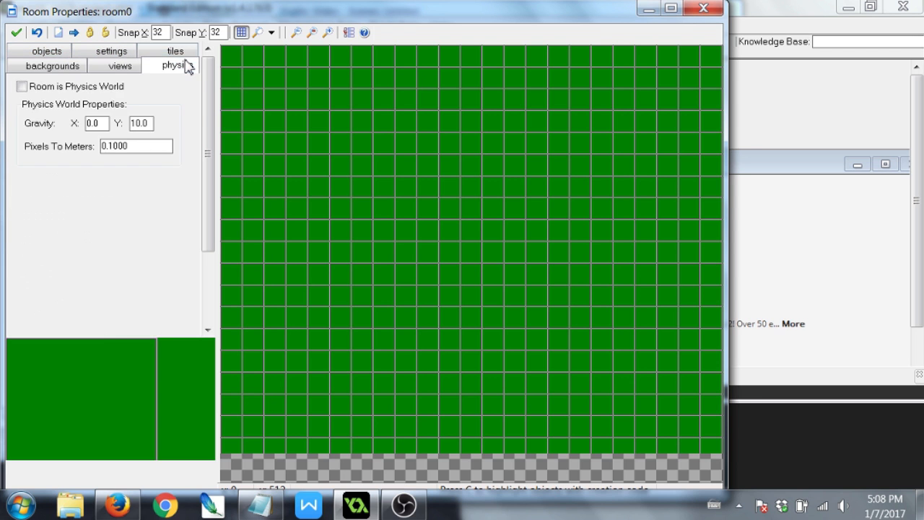
pyautogui.click(182, 53)
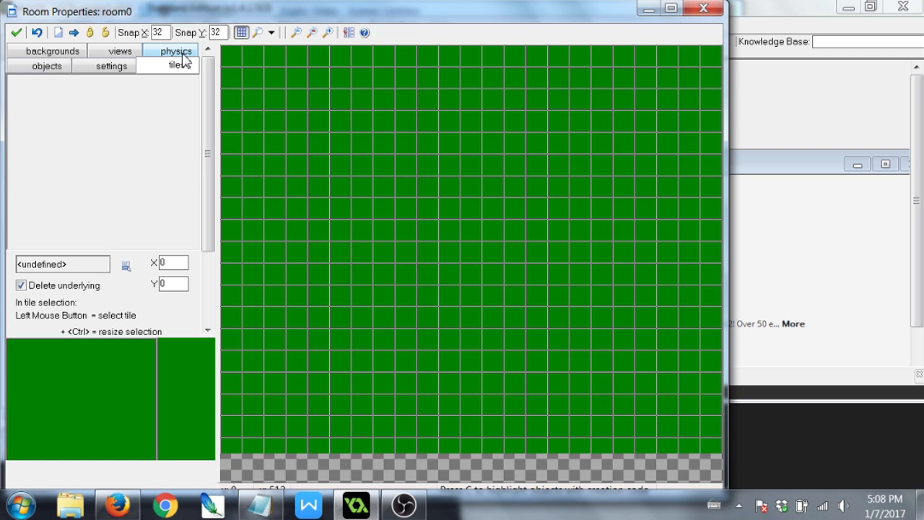
pyautogui.click(127, 67)
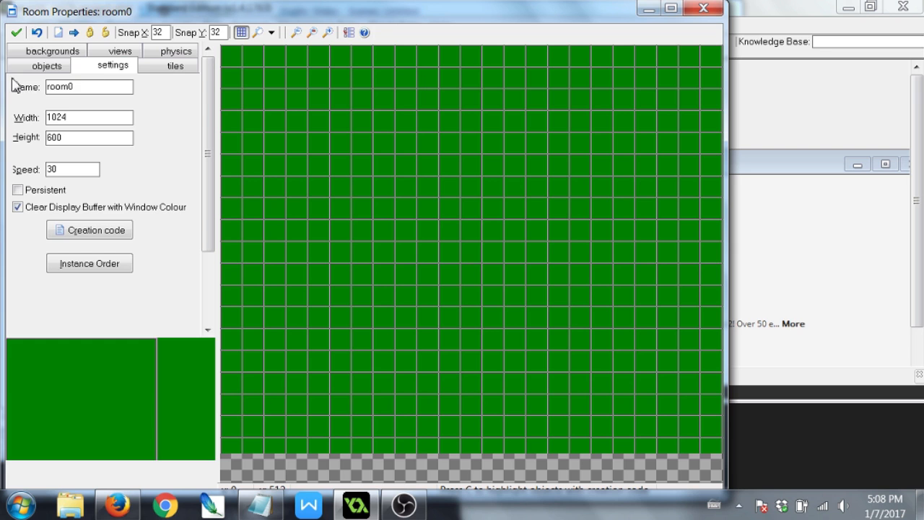
pyautogui.click(49, 72)
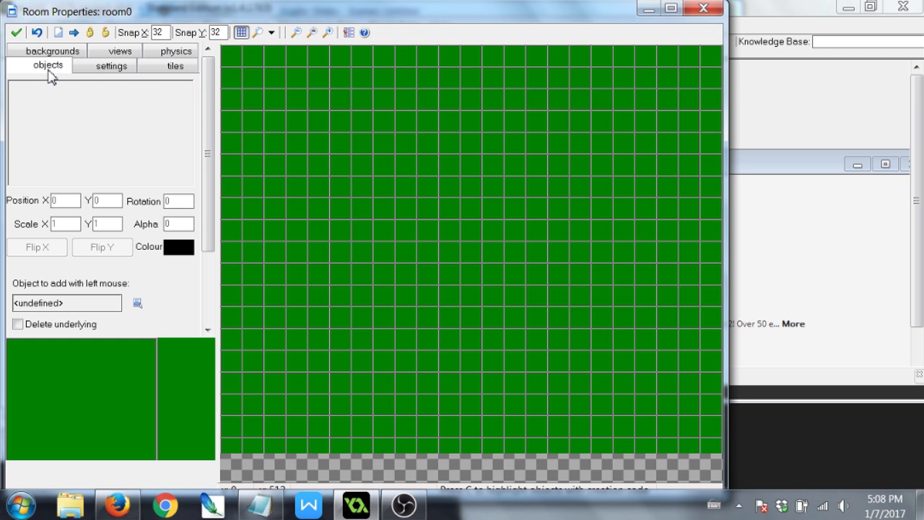
# Set the room grid's horizontal and vertical snap distances to 64.
pyautogui.doubleClick(167, 33)
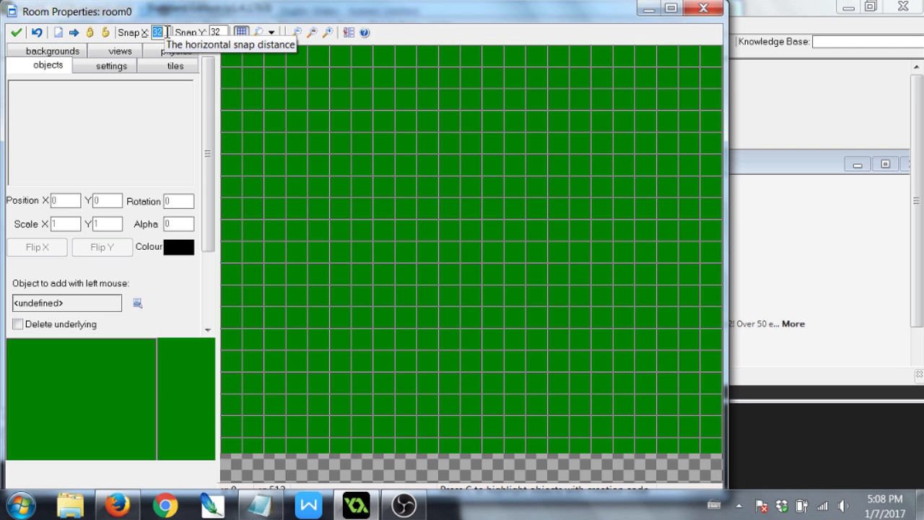
pyautogui.write('64')
pyautogui.doubleClick(216, 31)
pyautogui.write('64')
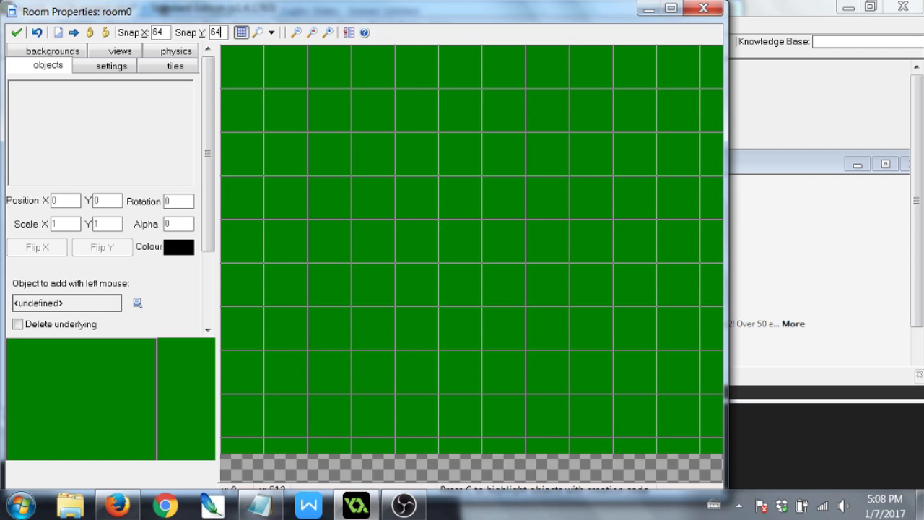
# Set the height of room0 to 648.
pyautogui.click(64, 52)
pyautogui.click(123, 55)
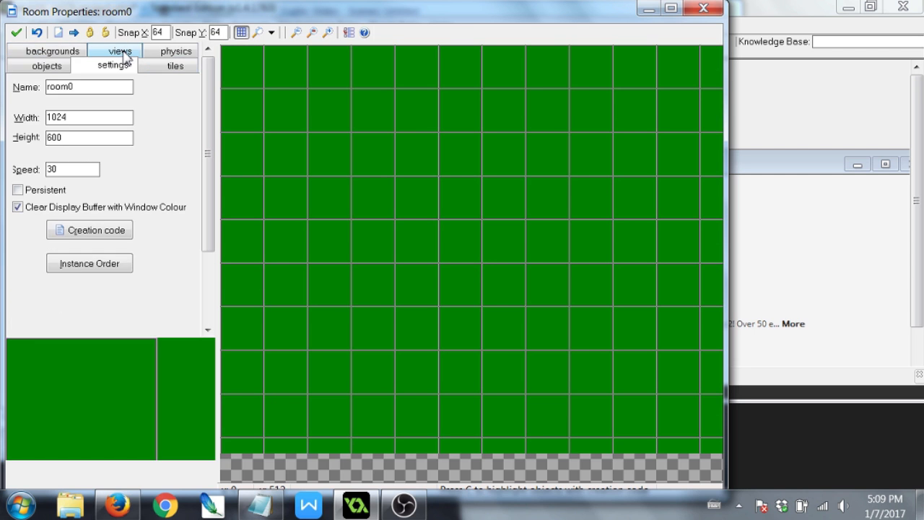
pyautogui.doubleClick(89, 138)
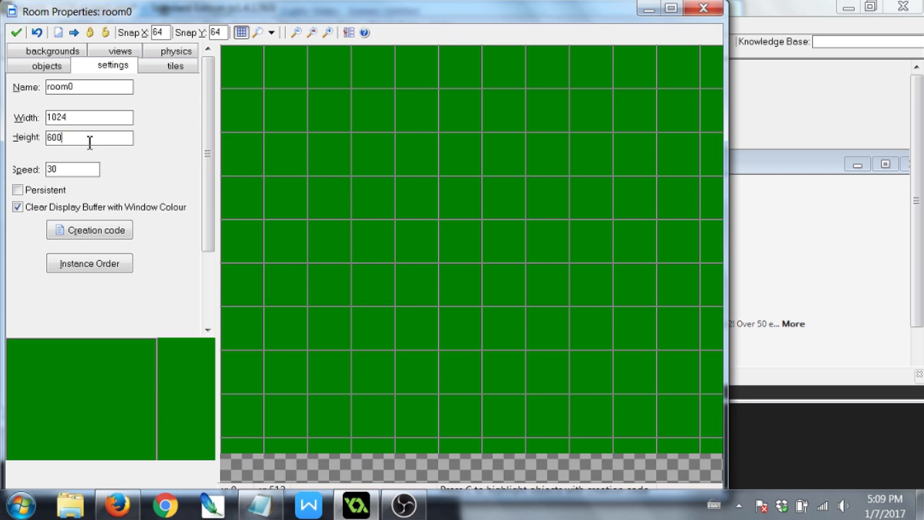
pyautogui.write('848')
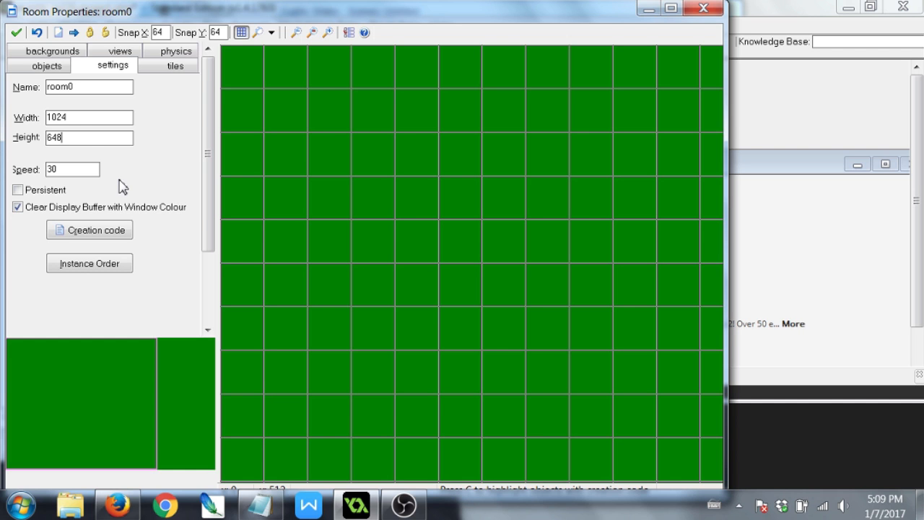
# Try widths of 1056 and 1025 for room0.
pyautogui.moveTo(69, 117); pyautogui.dragTo(57, 117)
pyautogui.write('56')
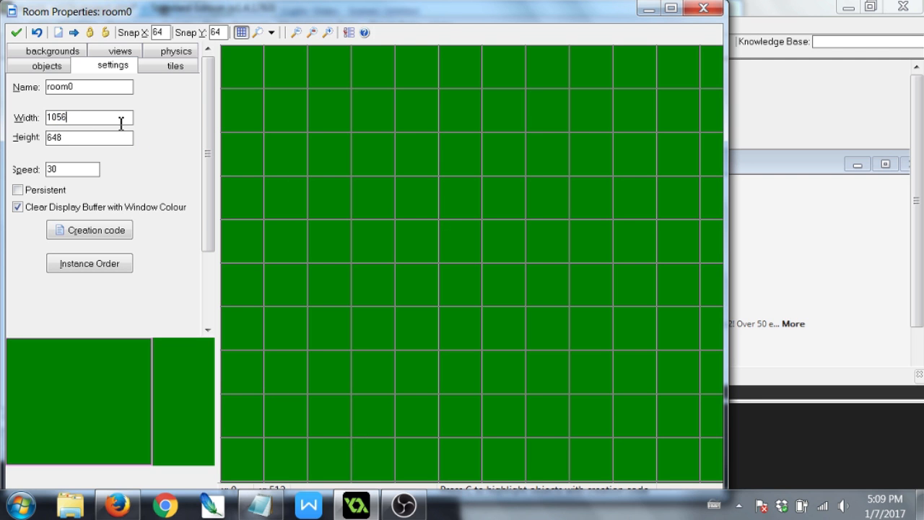
pyautogui.press('BackSpace')
pyautogui.press('BackSpace')
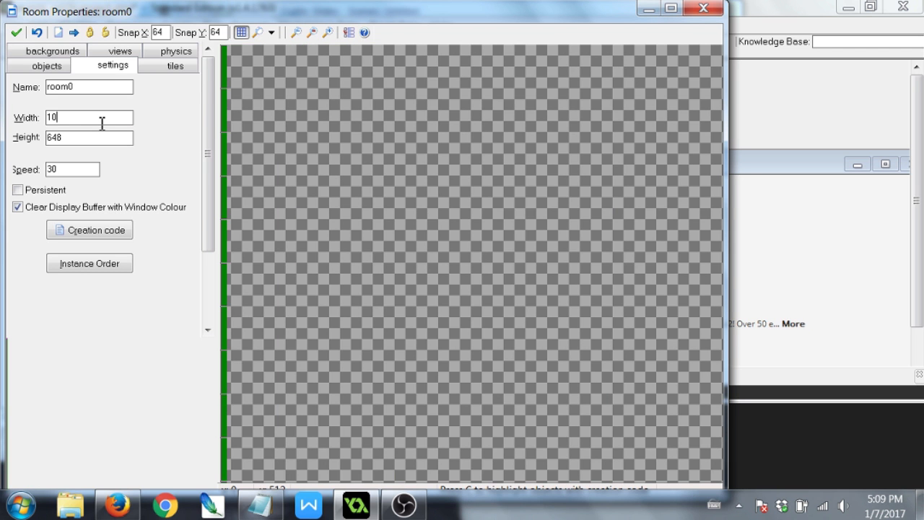
pyautogui.write('25')
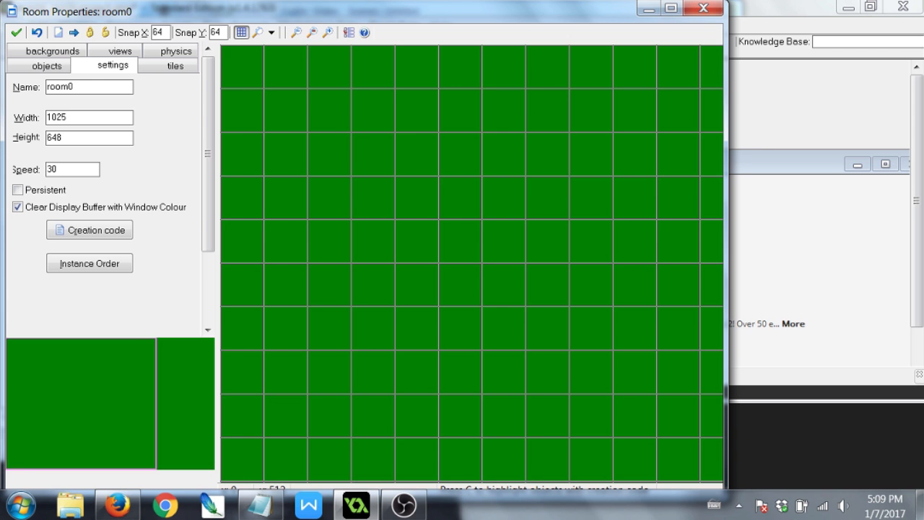
# Widen the room window, set the width of room0 to 832, and accept the room's changes.
pyautogui.moveTo(724, 147); pyautogui.dragTo(923, 155)
pyautogui.moveTo(120, 120); pyautogui.dragTo(47, 118)
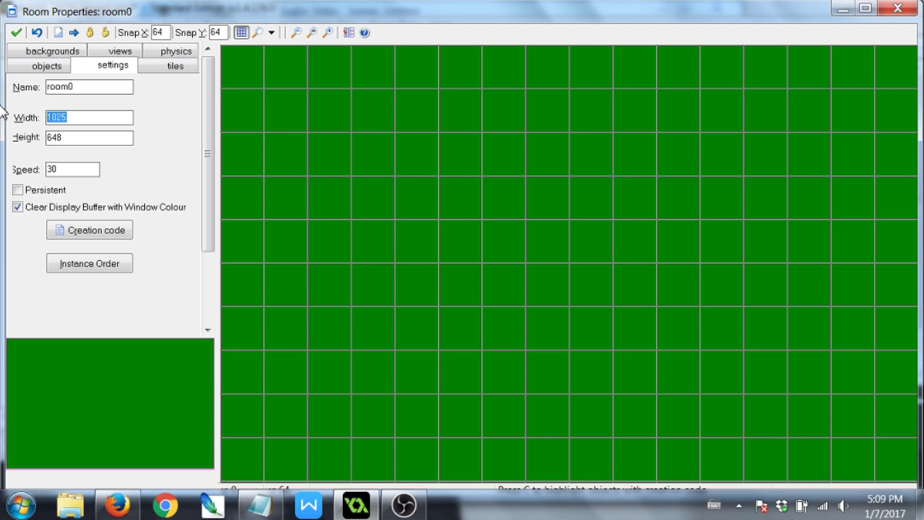
pyautogui.write('800')
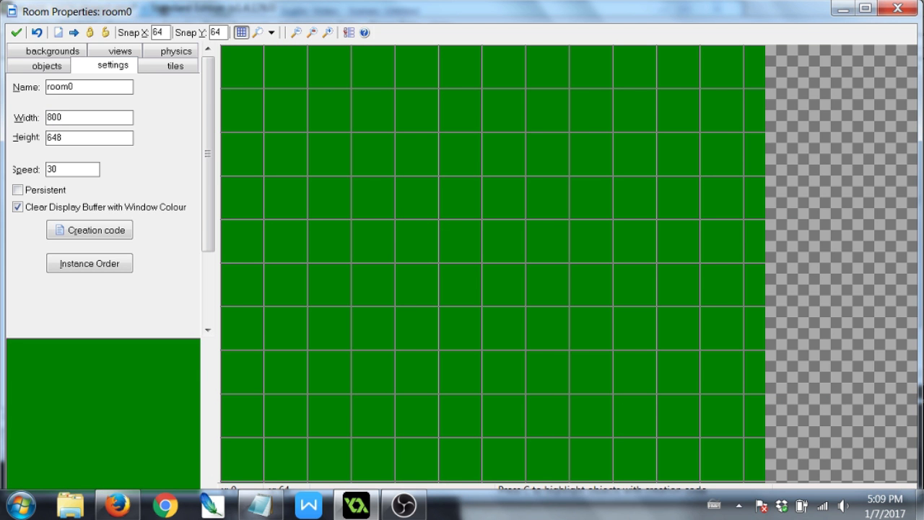
pyautogui.press('BackSpace')
pyautogui.press('BackSpace')
pyautogui.write('48')
pyautogui.press('BackSpace')
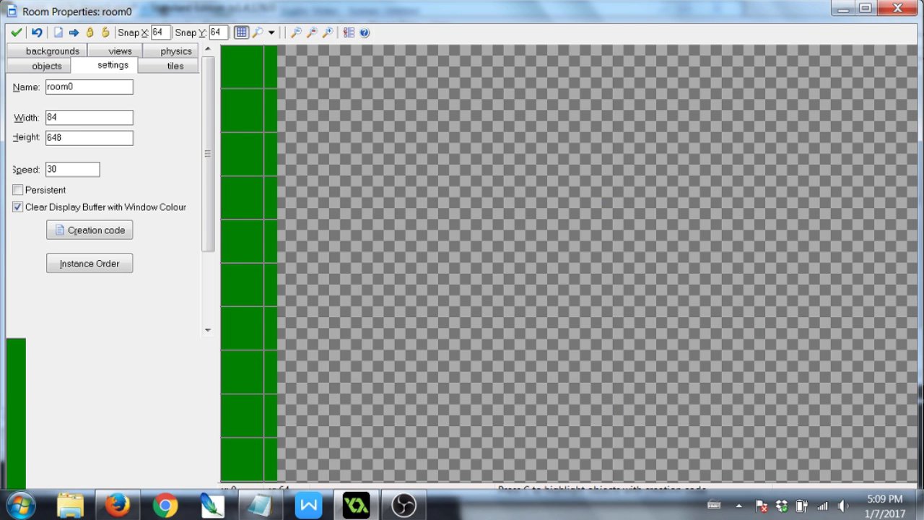
pyautogui.press('BackSpace')
pyautogui.write('36')
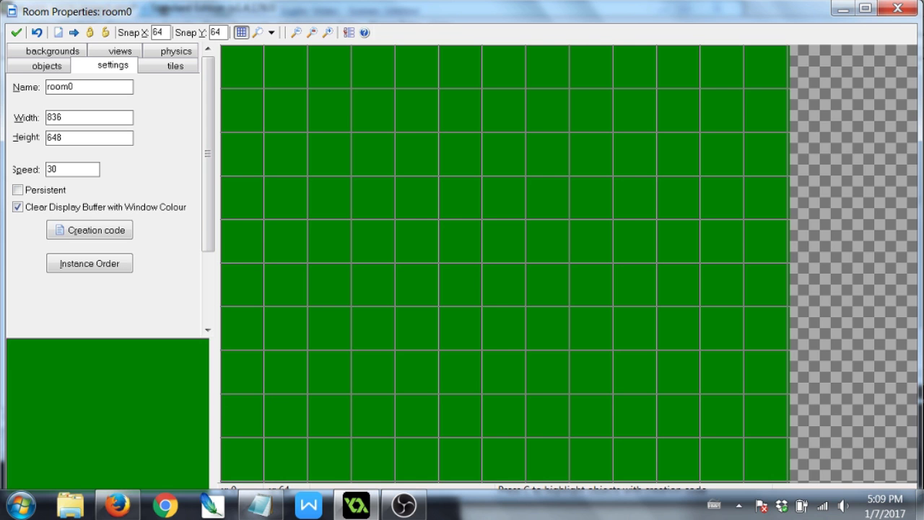
pyautogui.press('BackSpace')
pyautogui.write('2')
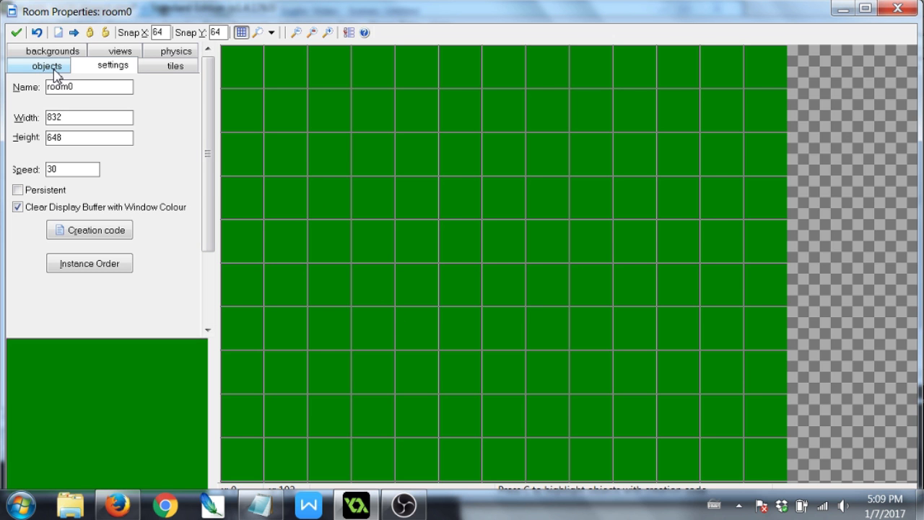
pyautogui.click(16, 33)
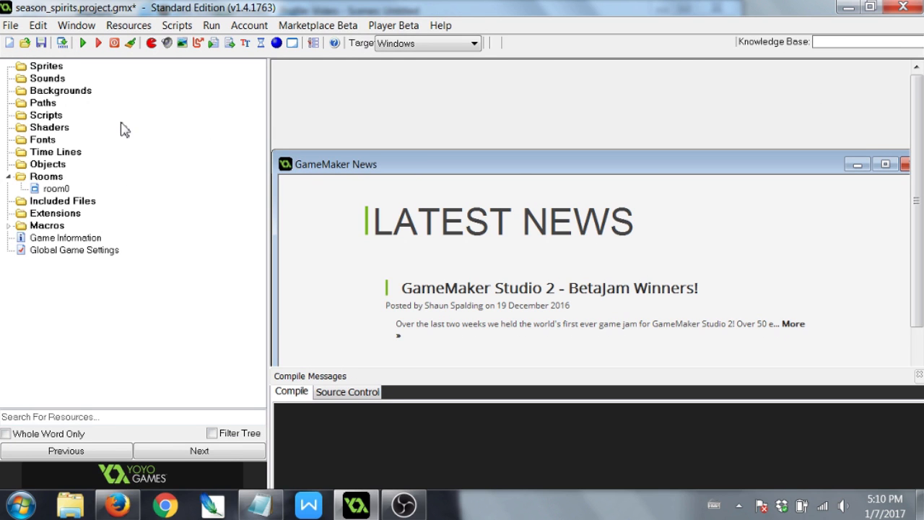
# Create a new sprite named grass and reopen its properties.
pyautogui.click(51, 69)
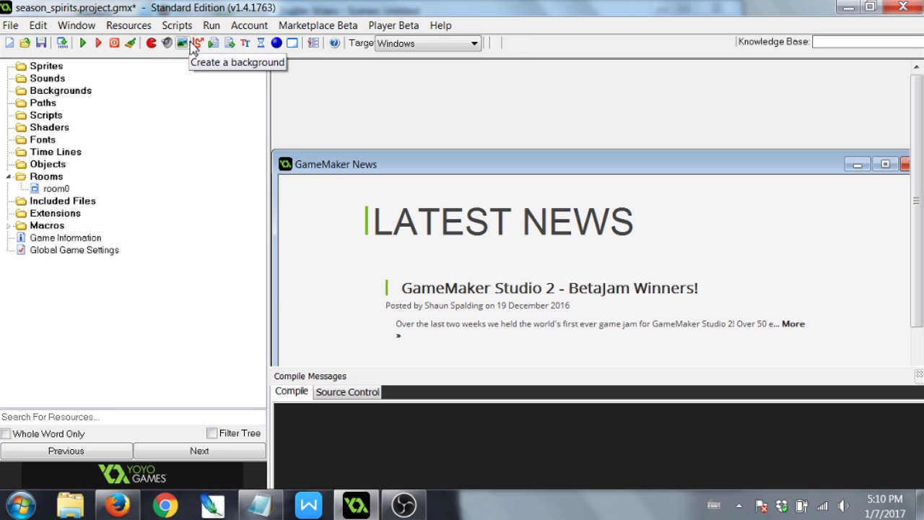
pyautogui.click(154, 44)
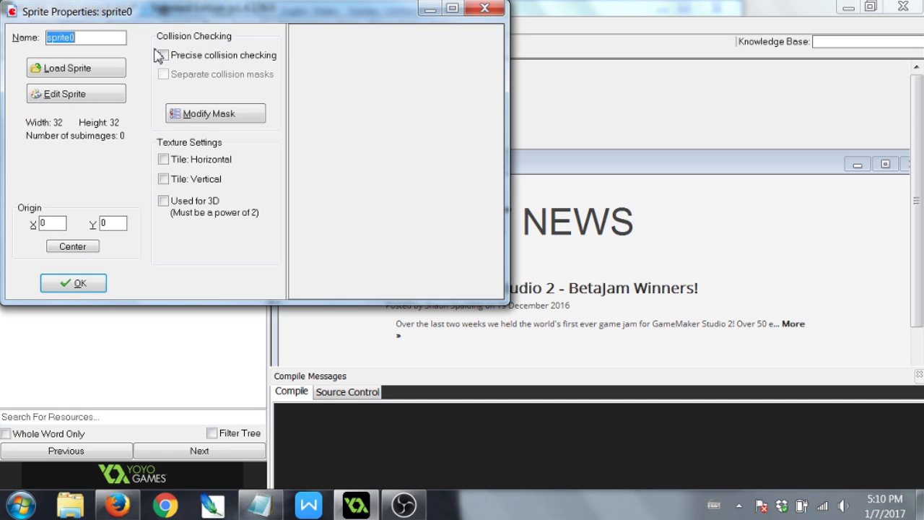
pyautogui.write('grass')
pyautogui.click(95, 282)
pyautogui.doubleClick(54, 78)
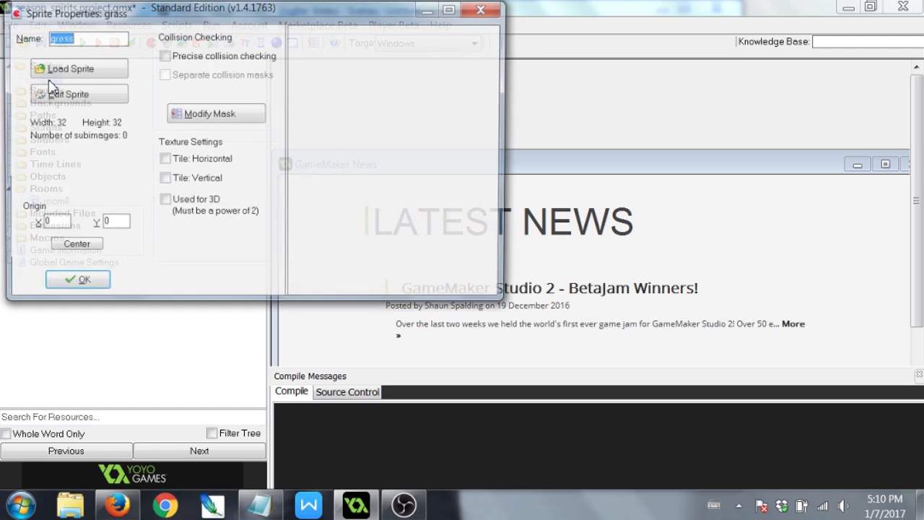
pyautogui.click(67, 94)
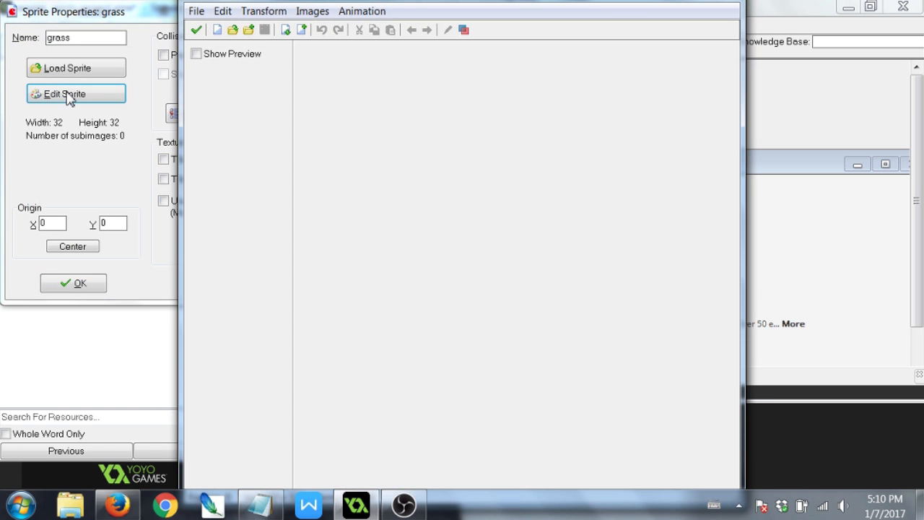
pyautogui.click(198, 13)
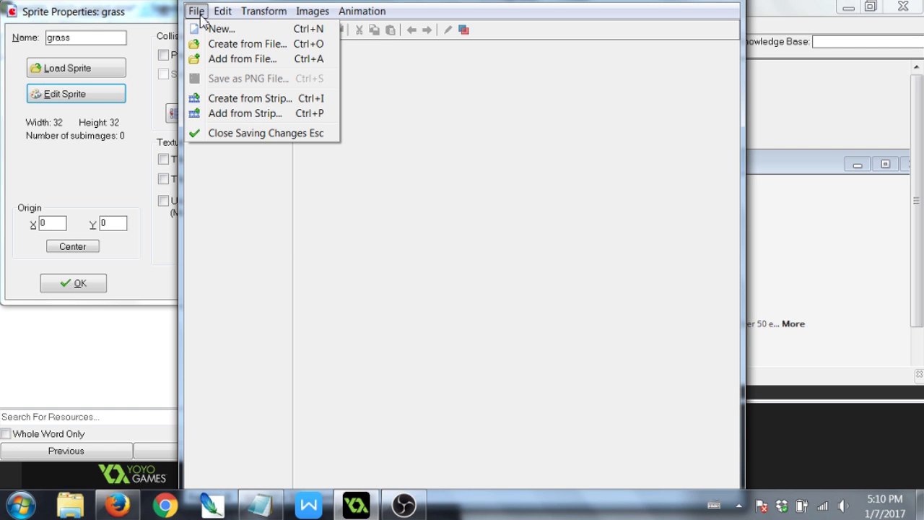
pyautogui.moveTo(223, 15)
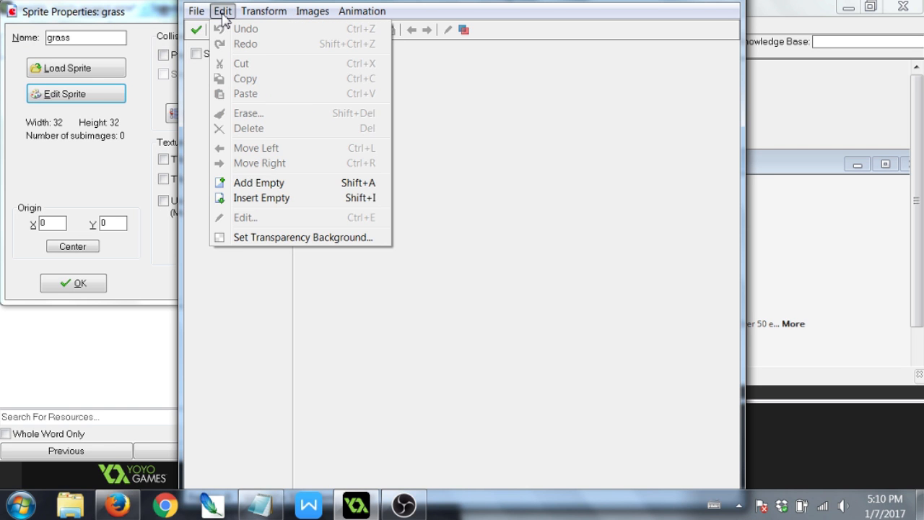
pyautogui.moveTo(346, 16)
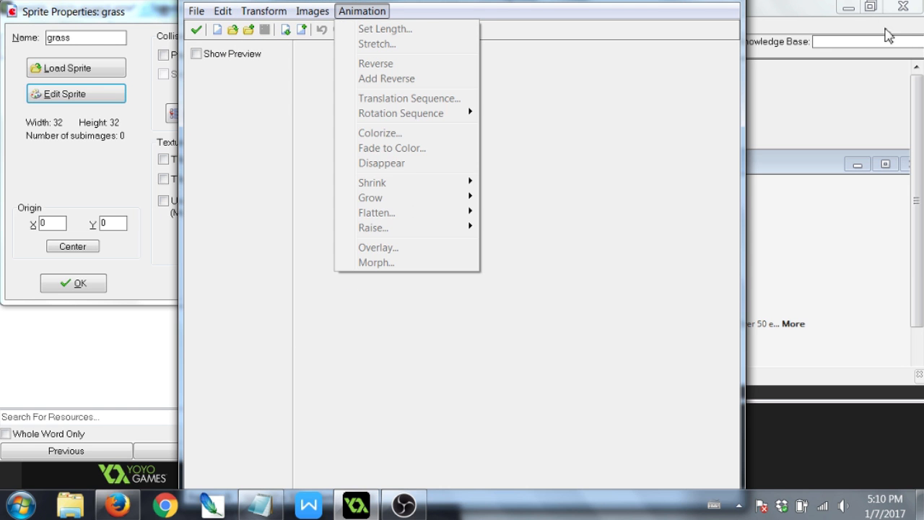
pyautogui.click(734, 6)
pyautogui.moveTo(650, 6); pyautogui.dragTo(651, 37)
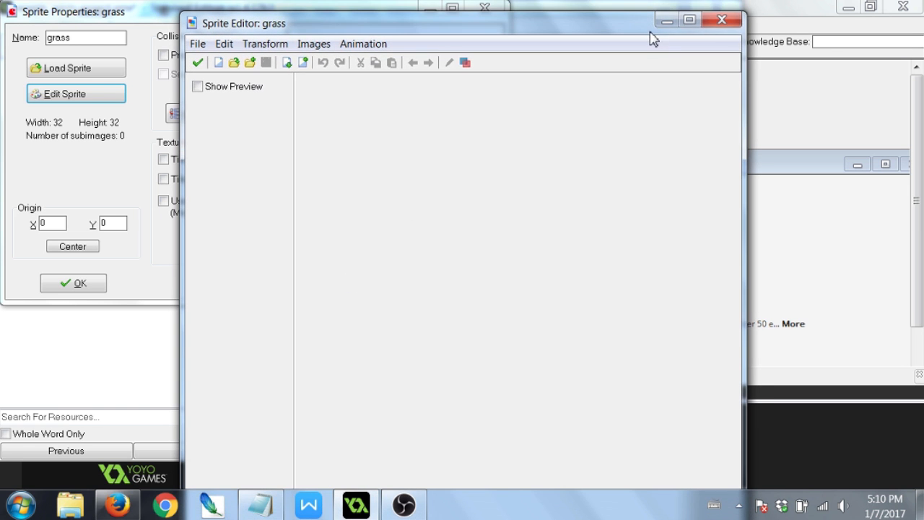
pyautogui.click(721, 22)
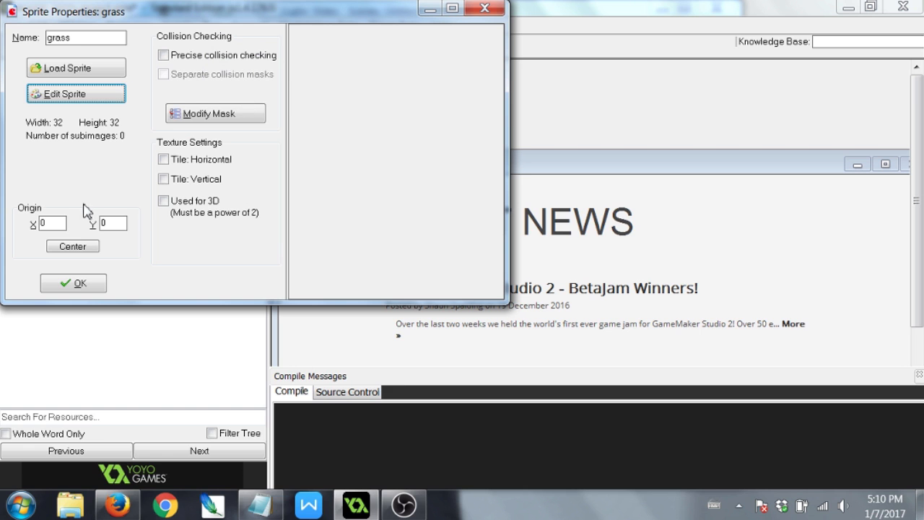
# Create a new blank 64 by 64 image in the grass sprite's editor.
pyautogui.click(98, 100)
pyautogui.click(260, 45)
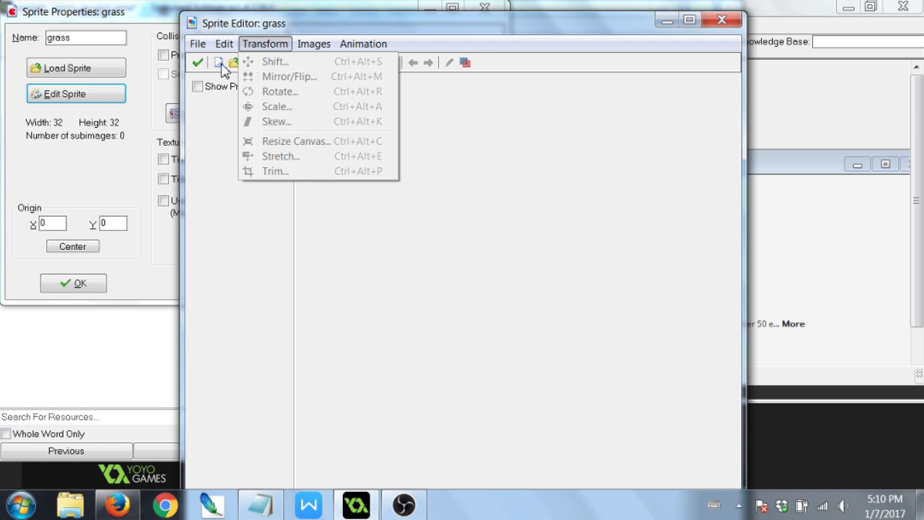
pyautogui.click(219, 64)
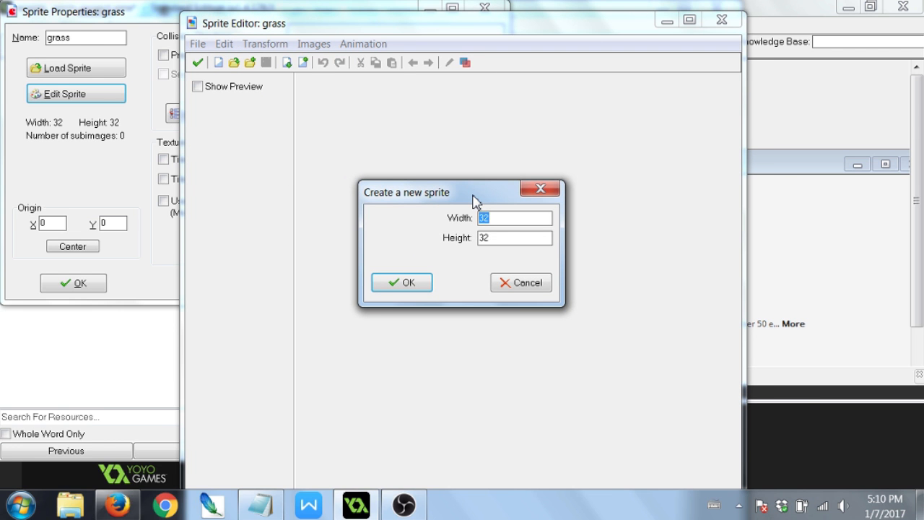
pyautogui.write('64')
pyautogui.doubleClick(511, 243)
pyautogui.write('64')
pyautogui.click(397, 283)
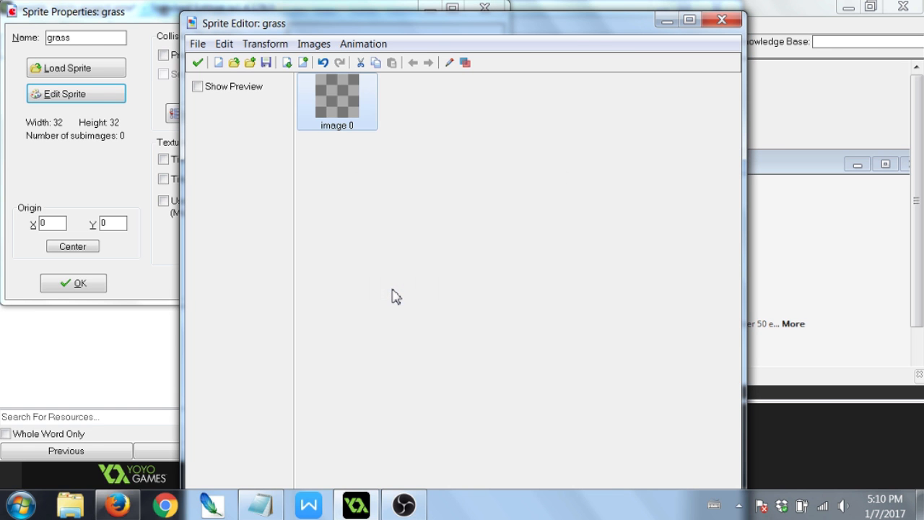
# Open image 0 of the grass sprite for editing and flood-fill the whole canvas with dark green.
pyautogui.doubleClick(336, 123)
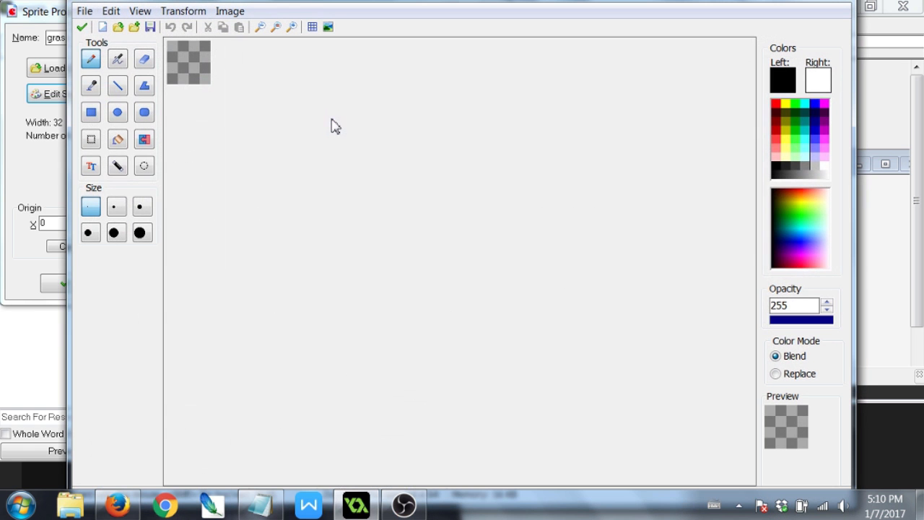
pyautogui.click(797, 113)
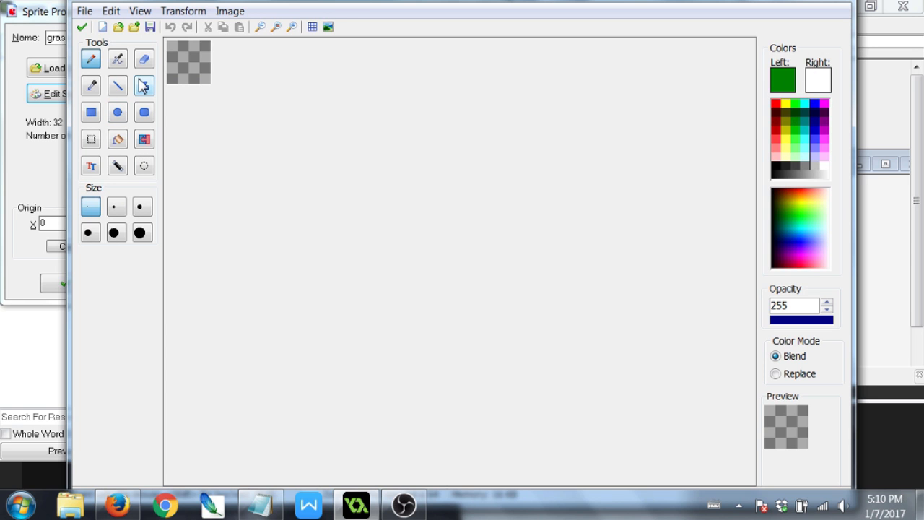
pyautogui.click(118, 139)
pyautogui.click(190, 60)
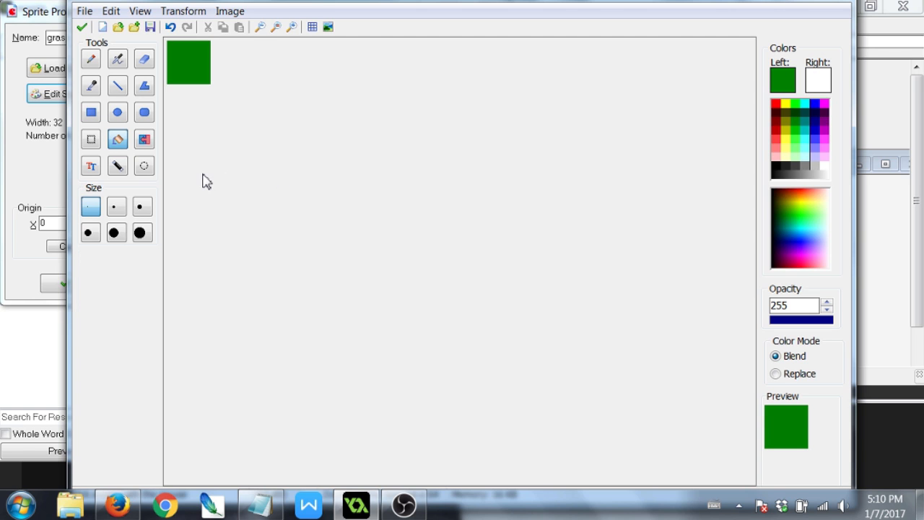
pyautogui.keyDown('ctrl'); pyautogui.scroll(1, 202, 174); pyautogui.keyUp('ctrl')
pyautogui.keyDown('ctrl'); pyautogui.scroll(2, 203, 181); pyautogui.keyUp('ctrl')
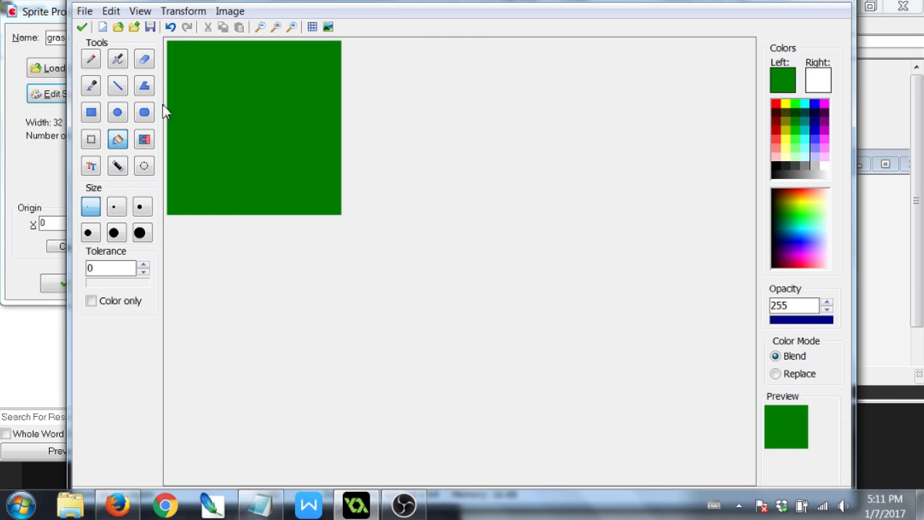
# Try scattering single-pixel light green specks over the green square with the pencil, and undo them.
pyautogui.click(117, 86)
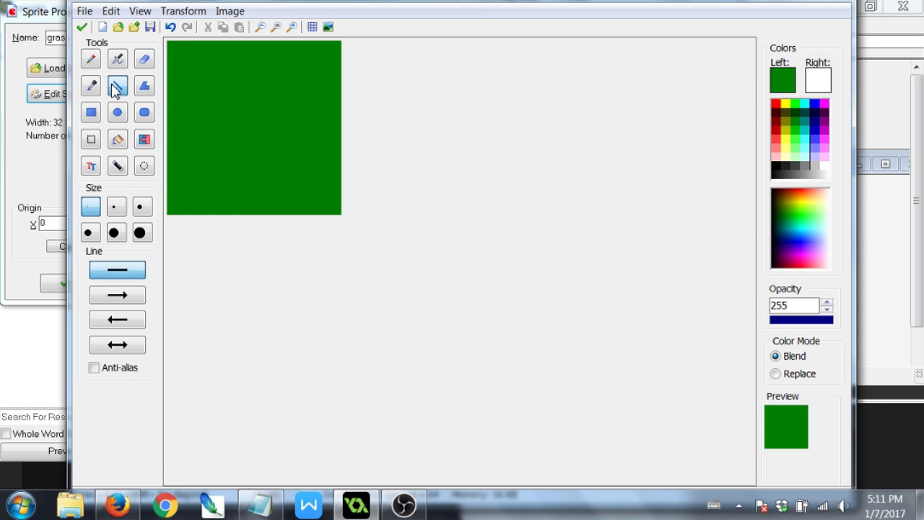
pyautogui.click(91, 60)
pyautogui.moveTo(796, 214); pyautogui.dragTo(793, 209)
pyautogui.click(797, 202)
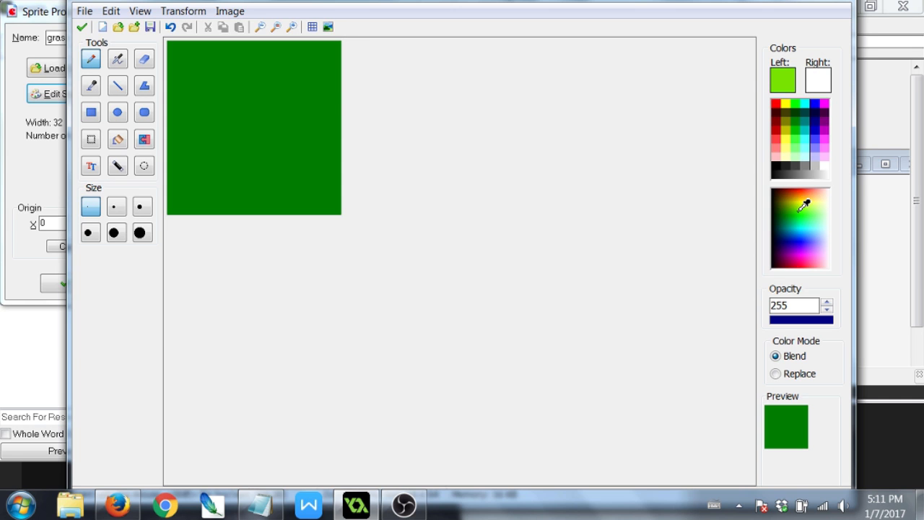
pyautogui.click(310, 116)
pyautogui.click(219, 67)
pyautogui.click(228, 168)
pyautogui.click(264, 93)
pyautogui.click(312, 66)
pyautogui.hotkey('ctrl', 'z')
pyautogui.hotkey('ctrl', 'z')
pyautogui.hotkey('ctrl', 'z')
pyautogui.hotkey('ctrl', 'z')
pyautogui.click(91, 113)
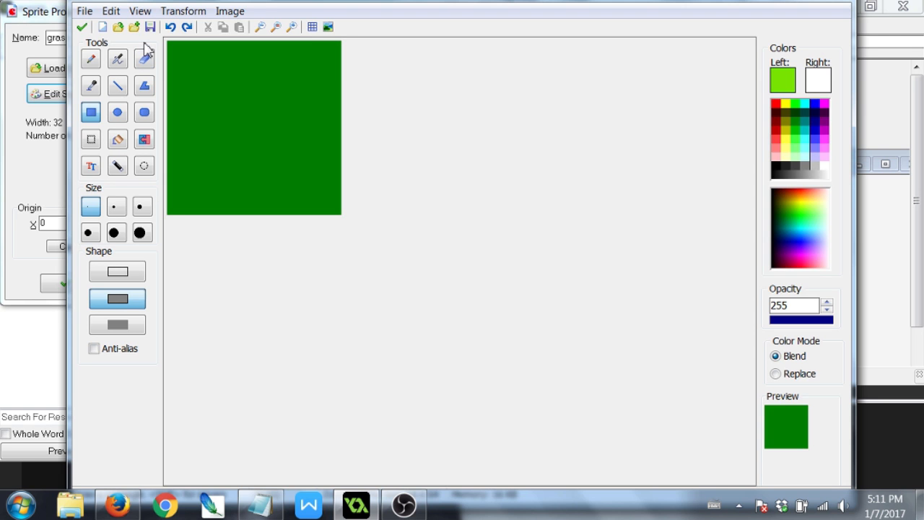
# Scale the green image to 25 percent both horizontally and vertically.
pyautogui.click(184, 11)
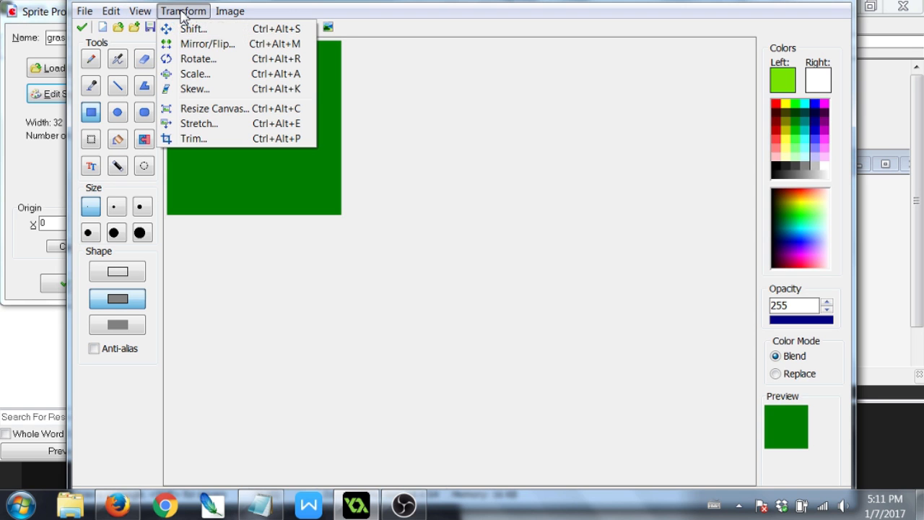
pyautogui.click(197, 74)
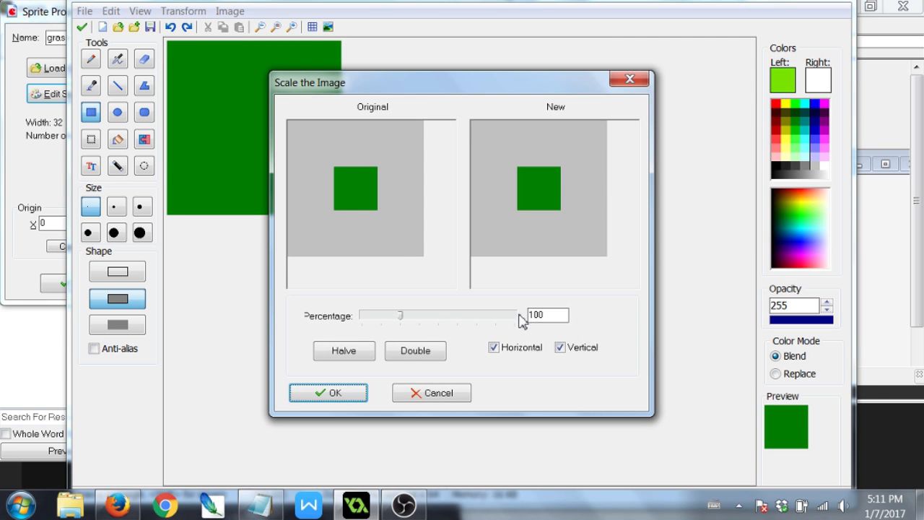
pyautogui.doubleClick(545, 311)
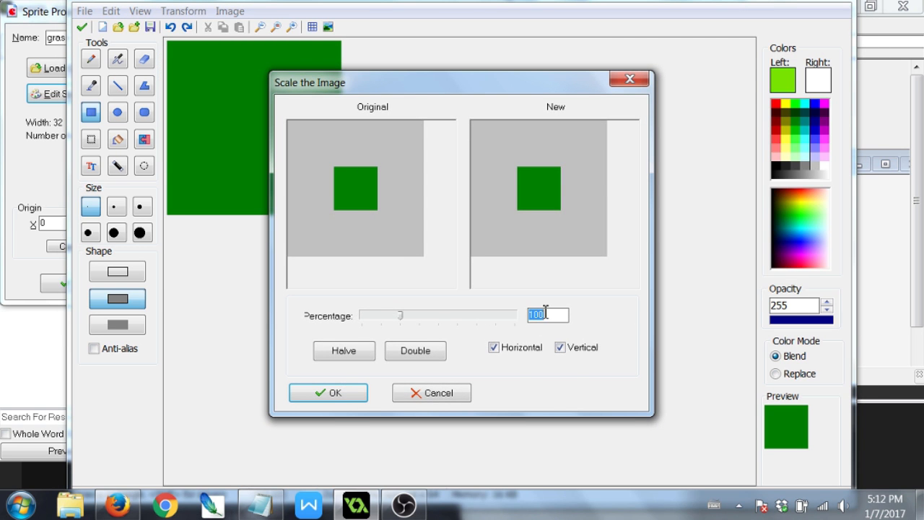
pyautogui.write('25')
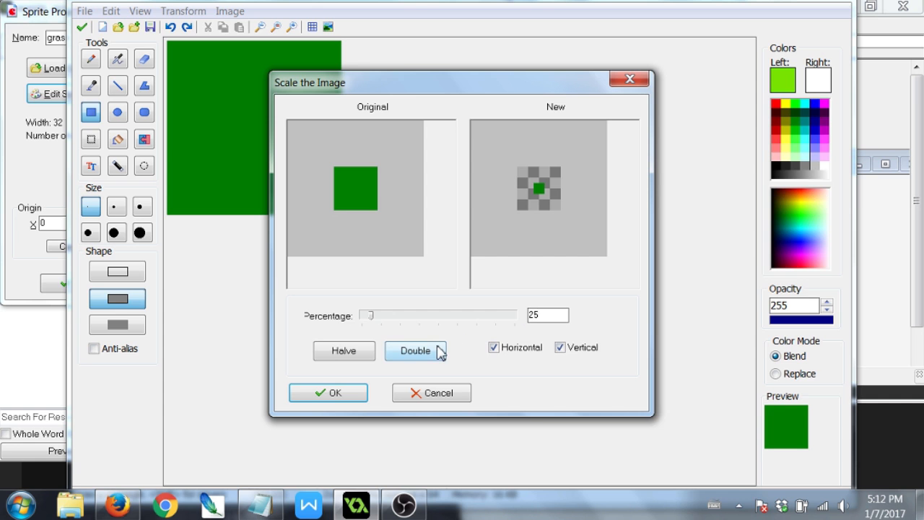
pyautogui.click(350, 395)
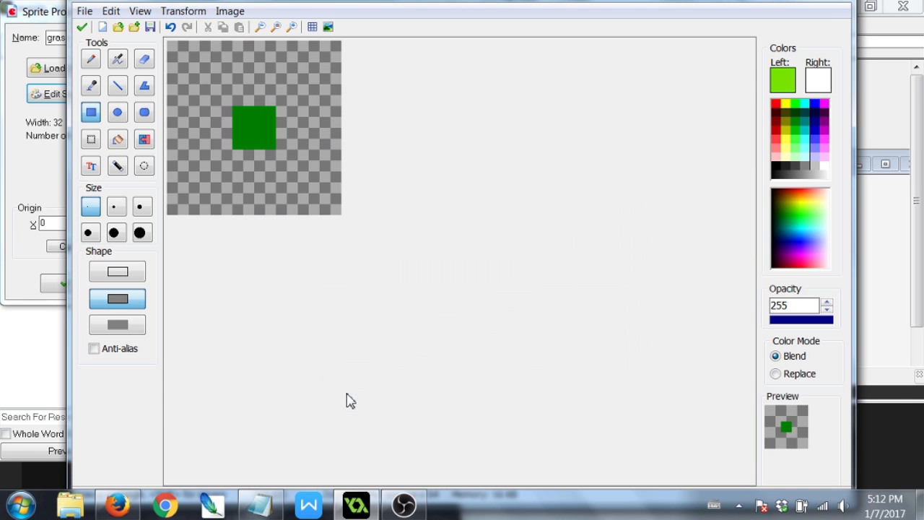
# Pencil scattered single-pixel specks in a medium green, slightly brighter than the fill, over the small green square.
pyautogui.keyDown('ctrl'); pyautogui.scroll(2, 253, 122); pyautogui.keyUp('ctrl')
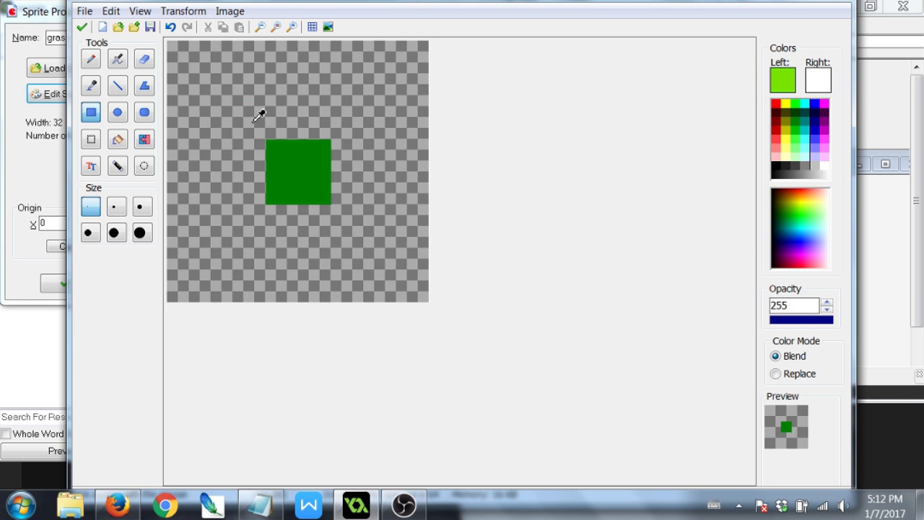
pyautogui.keyDown('ctrl'); pyautogui.scroll(1, 257, 118); pyautogui.keyUp('ctrl')
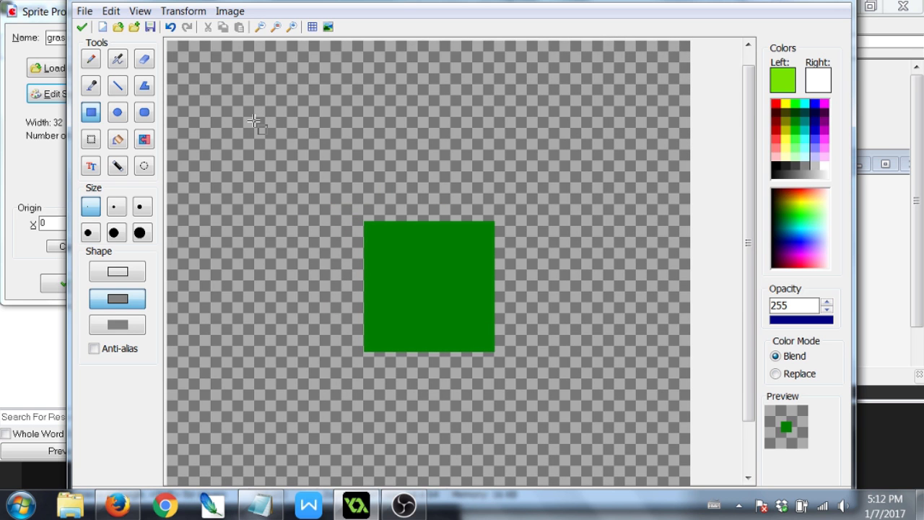
pyautogui.click(92, 61)
pyautogui.click(425, 265)
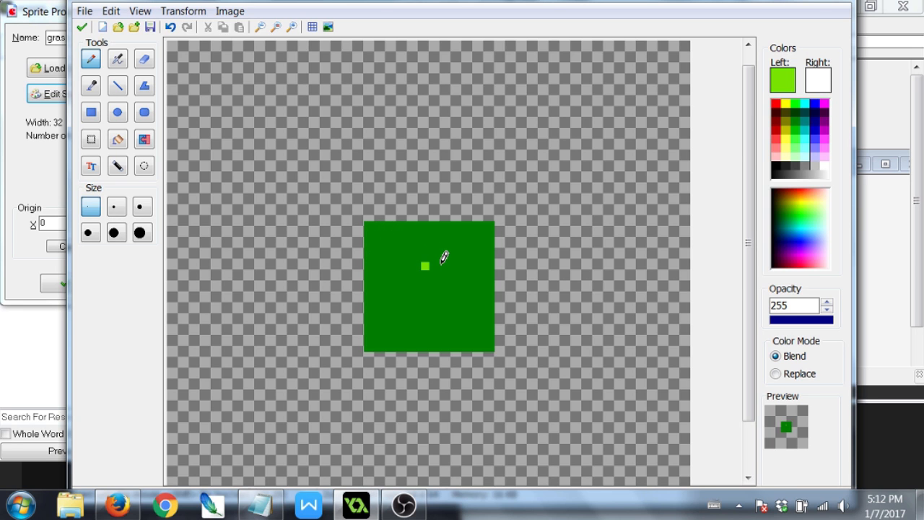
pyautogui.hotkey('ctrl', 'z')
pyautogui.click(793, 201)
pyautogui.click(798, 211)
pyautogui.click(798, 208)
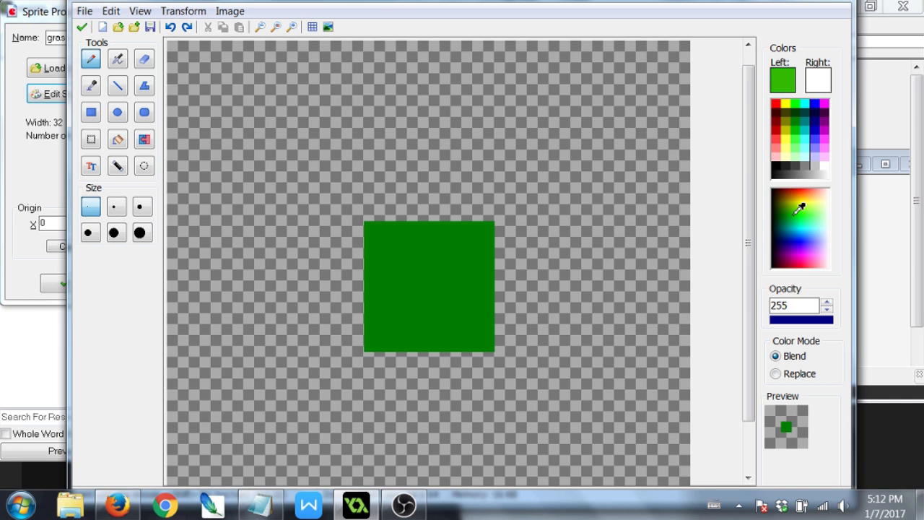
pyautogui.click(376, 266)
pyautogui.click(457, 257)
pyautogui.click(450, 315)
pyautogui.click(416, 265)
pyautogui.click(384, 249)
pyautogui.click(391, 340)
pyautogui.click(408, 307)
pyautogui.click(392, 274)
pyautogui.click(433, 290)
pyautogui.click(490, 331)
pyautogui.click(425, 331)
pyautogui.click(474, 281)
pyautogui.click(482, 241)
pyautogui.click(441, 233)
pyautogui.click(417, 233)
# Scatter single-pixel specks of a darker olive green between the bright specks on the grass tile.
pyautogui.click(787, 213)
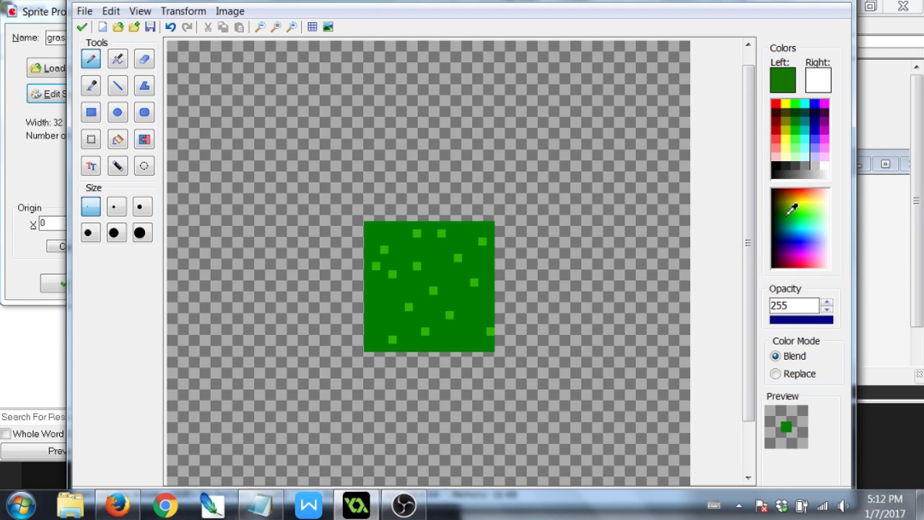
pyautogui.click(433, 249)
pyautogui.click(417, 249)
pyautogui.click(400, 249)
pyautogui.click(409, 289)
pyautogui.click(384, 315)
pyautogui.click(409, 322)
pyautogui.click(433, 306)
pyautogui.click(464, 306)
pyautogui.click(449, 274)
pyautogui.click(474, 268)
pyautogui.click(480, 268)
pyautogui.click(481, 274)
pyautogui.click(481, 292)
pyautogui.click(477, 315)
pyautogui.moveTo(459, 334); pyautogui.dragTo(450, 333)
pyautogui.moveTo(434, 341); pyautogui.dragTo(428, 340)
pyautogui.click(473, 342)
pyautogui.click(377, 333)
# Choose a still darker green and dot single pixels of it across the grass tile, including its edges.
pyautogui.click(788, 214)
pyautogui.click(450, 298)
pyautogui.click(458, 283)
pyautogui.click(458, 275)
pyautogui.click(433, 256)
pyautogui.click(400, 274)
pyautogui.click(393, 266)
pyautogui.click(384, 241)
pyautogui.click(443, 227)
pyautogui.click(485, 257)
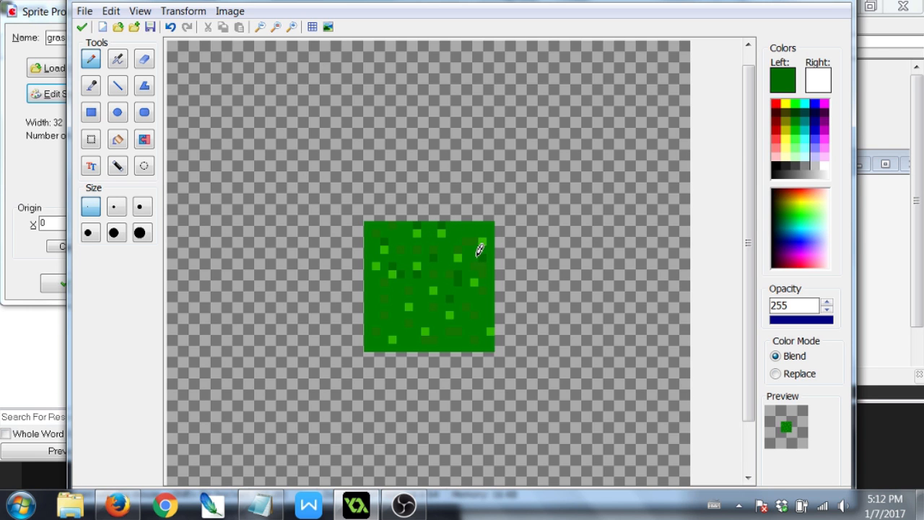
pyautogui.click(465, 231)
pyautogui.click(449, 345)
pyautogui.click(458, 347)
pyautogui.click(376, 307)
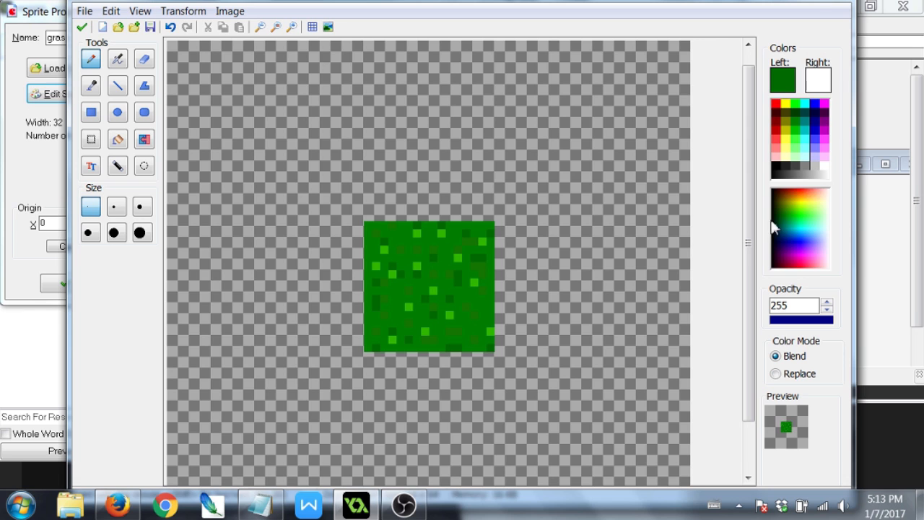
# Add further specks in yellowish, brownish and bluish green shades to the grass tile.
pyautogui.click(793, 211)
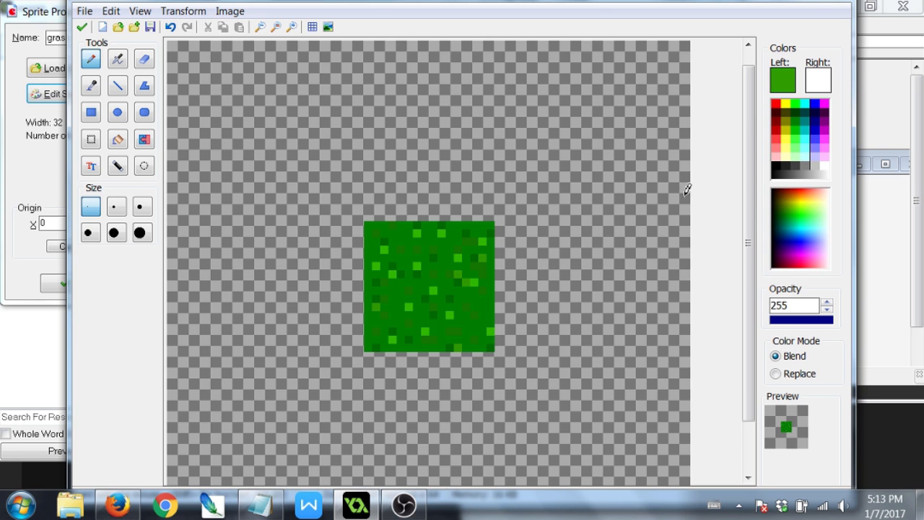
pyautogui.click(790, 209)
pyautogui.click(788, 208)
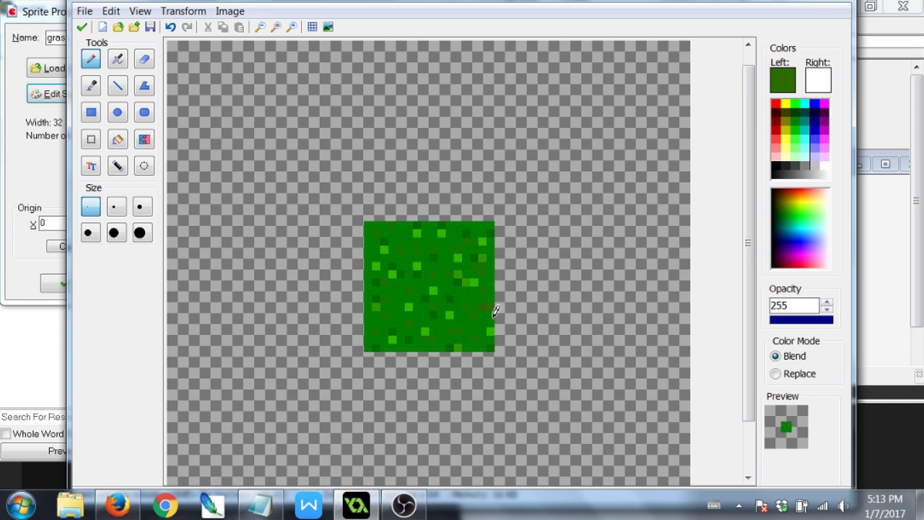
pyautogui.hotkey('ctrl', 'z')
pyautogui.hotkey('ctrl', 'y')
pyautogui.moveTo(797, 203); pyautogui.dragTo(793, 211)
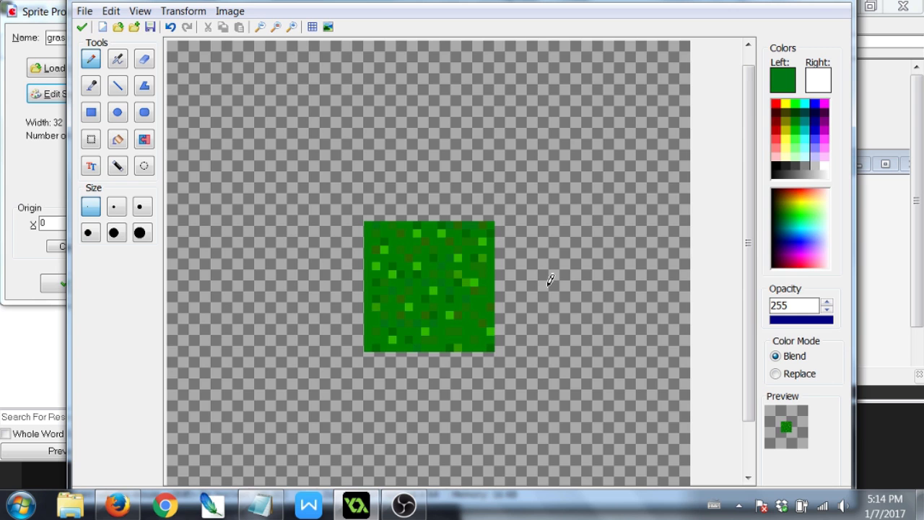
# Select the whole small grass tile, copy it, and place a pasted copy directly above the original.
pyautogui.click(91, 138)
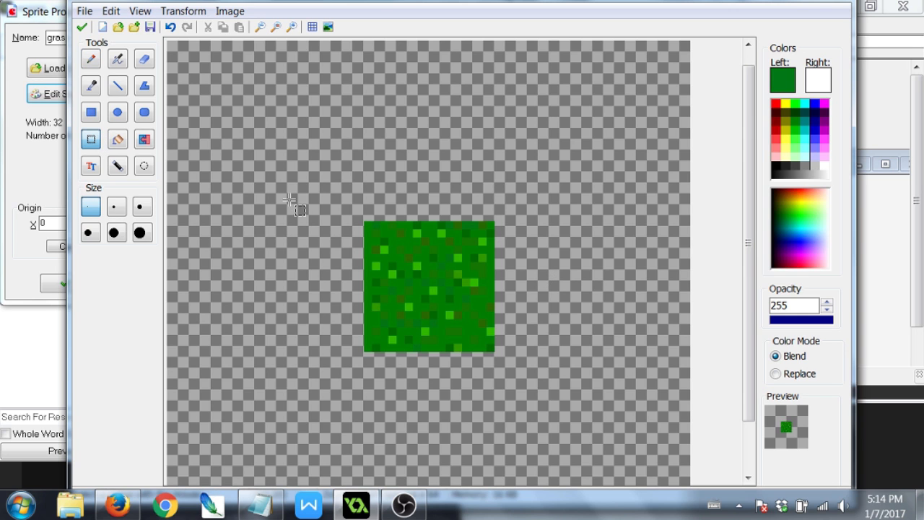
pyautogui.moveTo(365, 222); pyautogui.dragTo(501, 353)
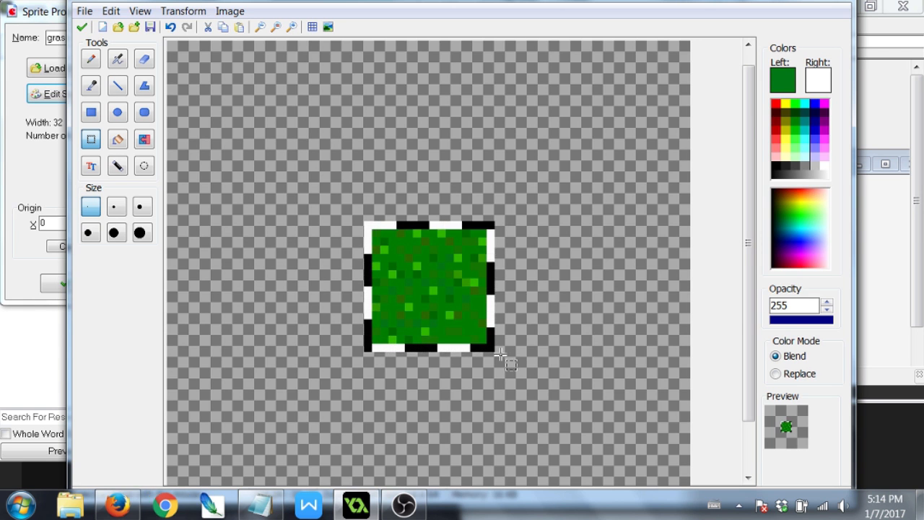
pyautogui.hotkey('ctrl', 'c')
pyautogui.hotkey('ctrl', 'v')
pyautogui.moveTo(284, 138); pyautogui.dragTo(467, 188)
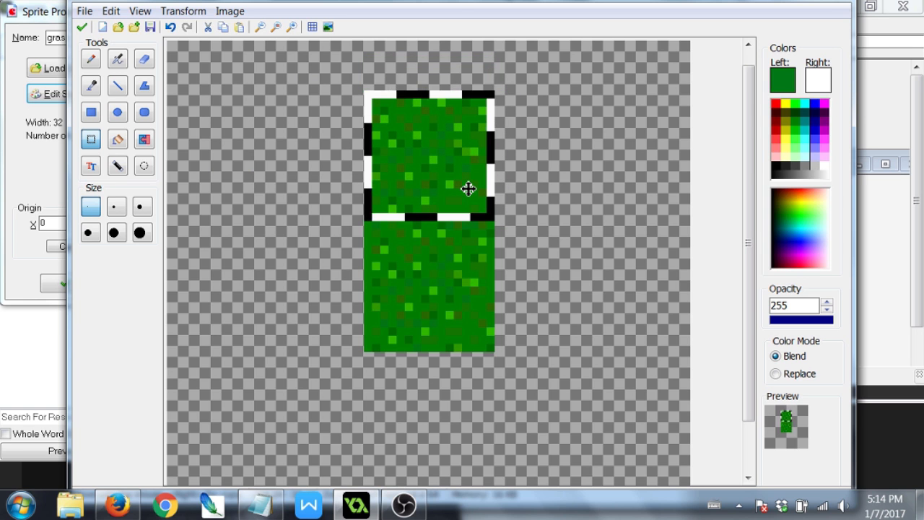
# Paste four more copies of the tile around the first two to form a block three tiles wide and two high.
pyautogui.hotkey('ctrl', 'v')
pyautogui.moveTo(258, 126); pyautogui.dragTo(571, 176)
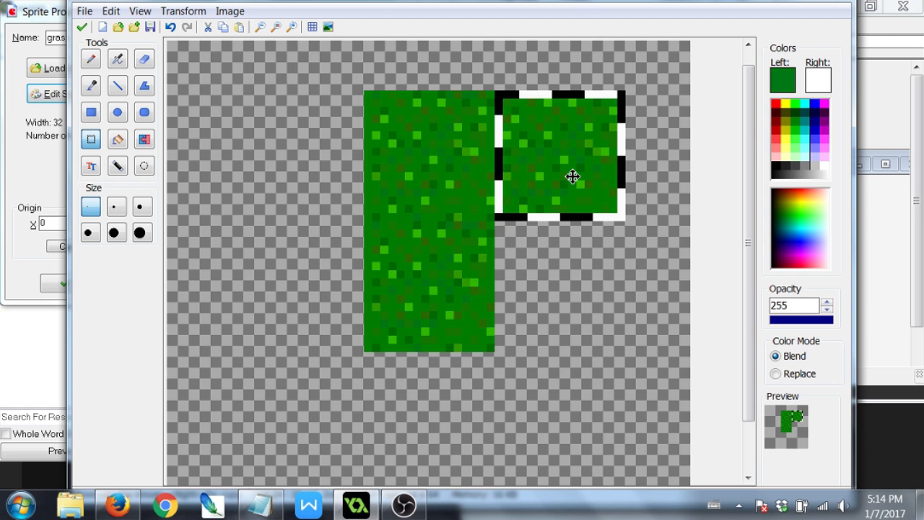
pyautogui.hotkey('ctrl', 'v')
pyautogui.moveTo(261, 127); pyautogui.dragTo(324, 175)
pyautogui.hotkey('ctrl', 'v')
pyautogui.moveTo(273, 132); pyautogui.dragTo(332, 309)
pyautogui.hotkey('ctrl', 'v')
pyautogui.moveTo(253, 120); pyautogui.dragTo(583, 303)
# Paste tile copies side by side along the canvas's upper edge to form a full-width row of four.
pyautogui.hotkey('ctrl', 'v')
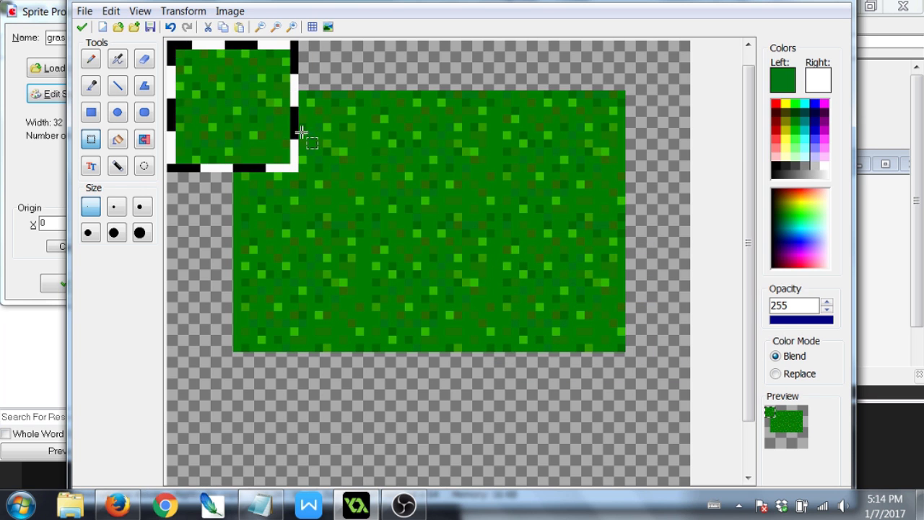
pyautogui.moveTo(270, 120); pyautogui.dragTo(390, 122)
pyautogui.hotkey('ctrl', 'v')
pyautogui.moveTo(306, 121); pyautogui.dragTo(560, 127)
pyautogui.hotkey('ctrl', 'v')
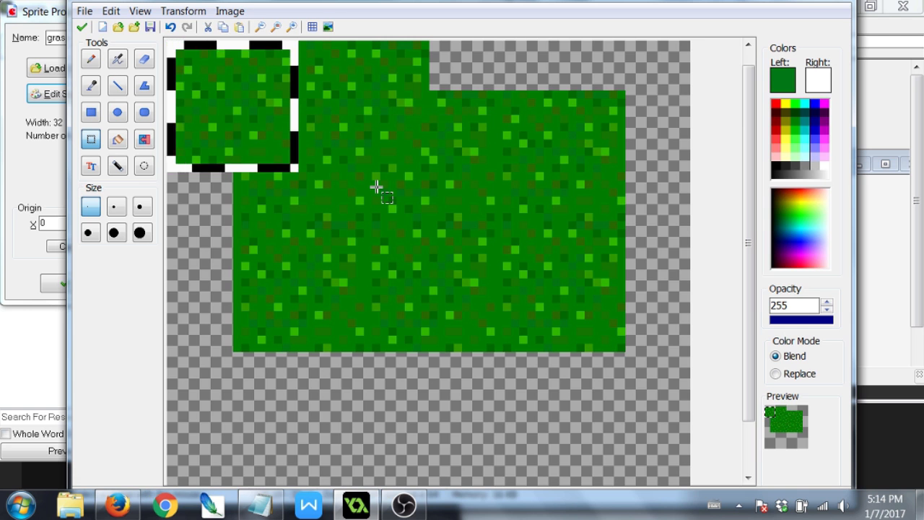
pyautogui.moveTo(270, 118); pyautogui.dragTo(531, 124)
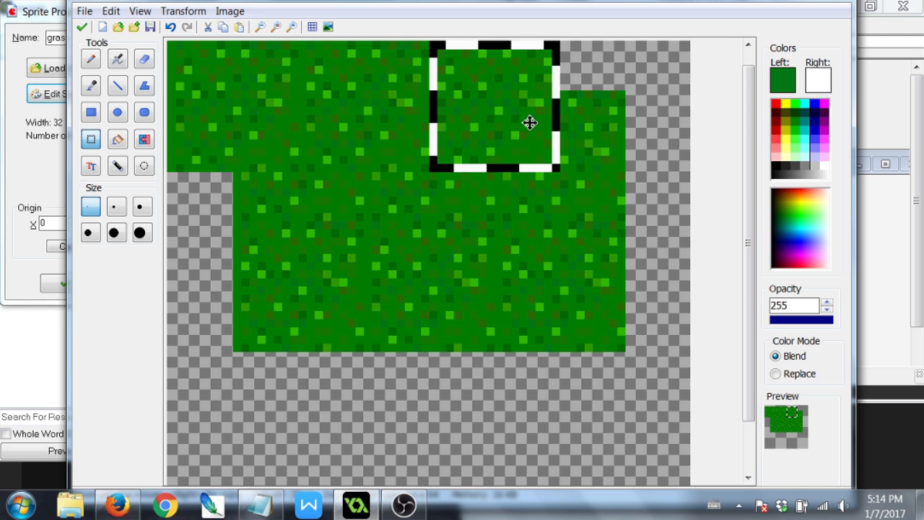
pyautogui.hotkey('ctrl', 'v')
pyautogui.moveTo(264, 132); pyautogui.dragTo(643, 138)
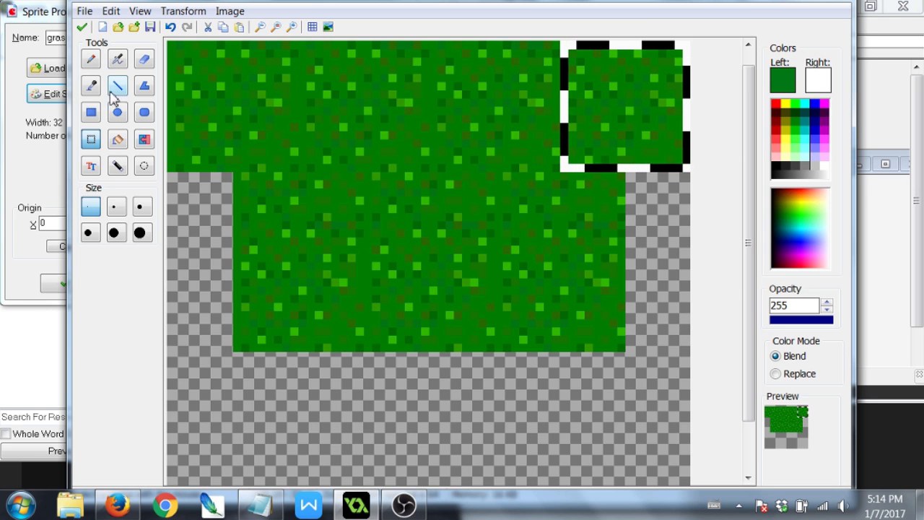
# Select and copy the full-width upper row of tiles, and place pasted copies below one another down the canvas.
pyautogui.click(206, 175)
pyautogui.moveTo(172, 46); pyautogui.dragTo(692, 175)
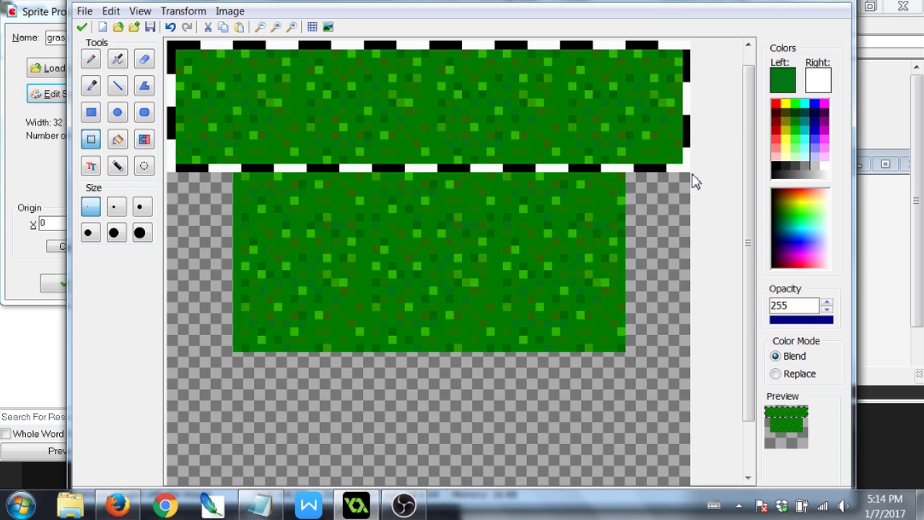
pyautogui.moveTo(563, 114); pyautogui.dragTo(552, 232)
pyautogui.moveTo(530, 140); pyautogui.dragTo(529, 383)
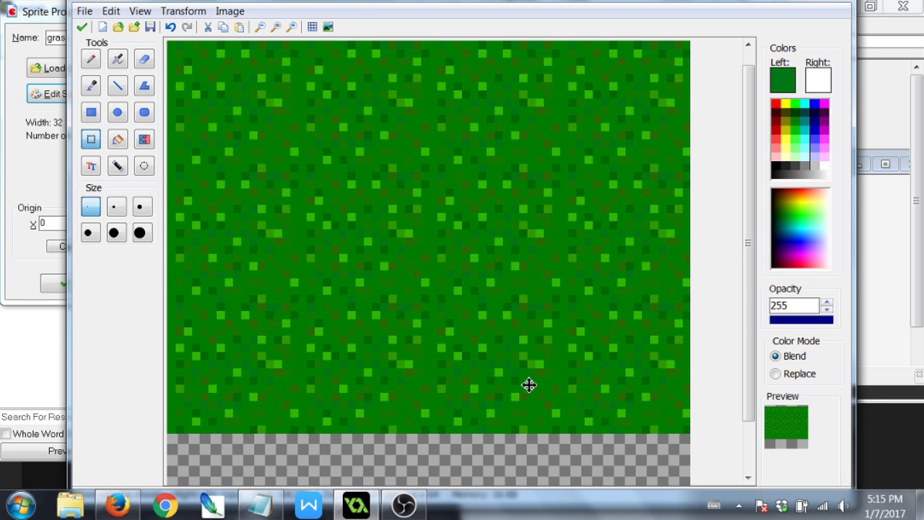
pyautogui.moveTo(497, 129); pyautogui.dragTo(501, 447)
pyautogui.scroll(-1, 608, 360)
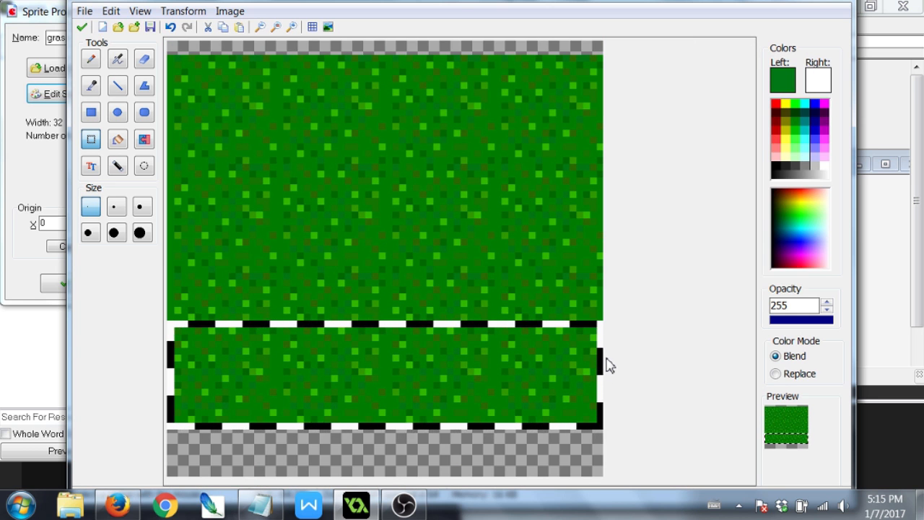
# Paste the tile row along the canvas's upper and lower edges to fill the remaining transparent strips.
pyautogui.hotkey('ctrl', 'v')
pyautogui.click(448, 217)
pyautogui.hotkey('ctrl', 'v')
pyautogui.moveTo(434, 88); pyautogui.dragTo(434, 437)
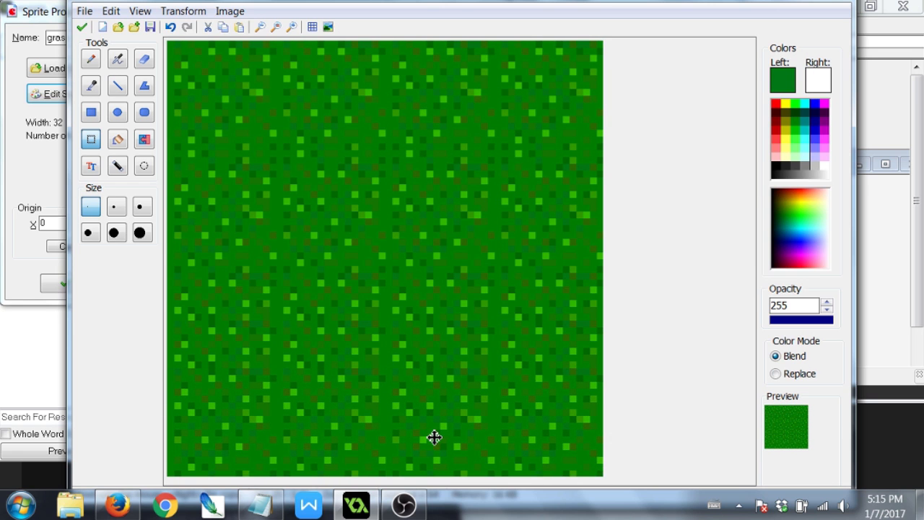
pyautogui.scroll(-2, 417, 346)
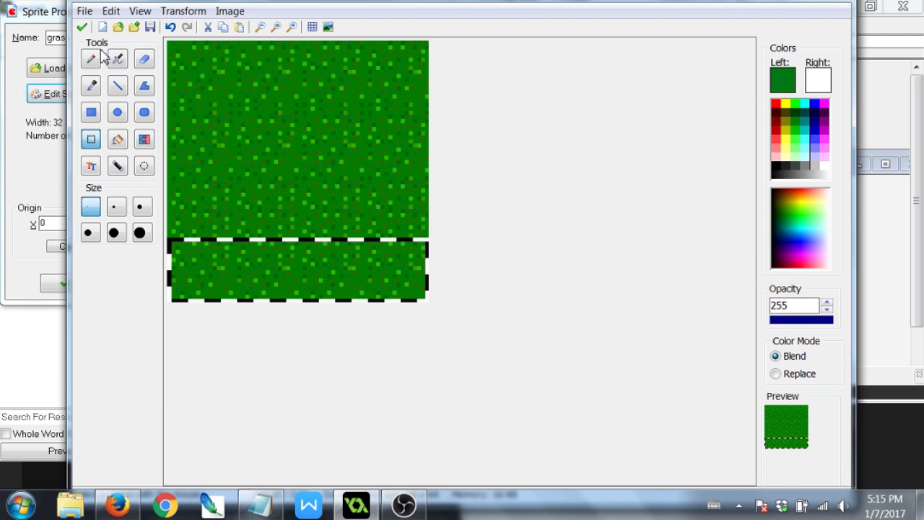
# Copy a block covering roughly the upper-left quarter of the grass image and paste copies over the areas beside and below it.
pyautogui.click(81, 27)
pyautogui.doubleClick(328, 94)
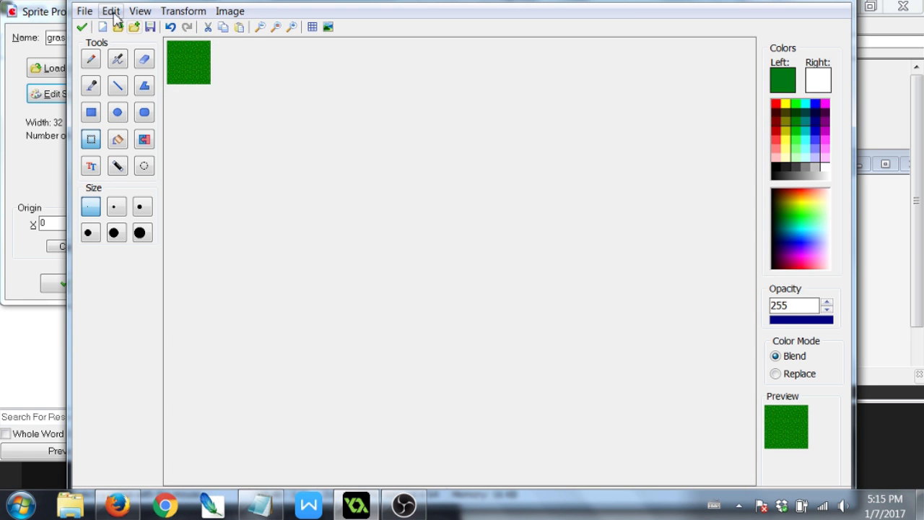
pyautogui.scroll(3, 285, 135)
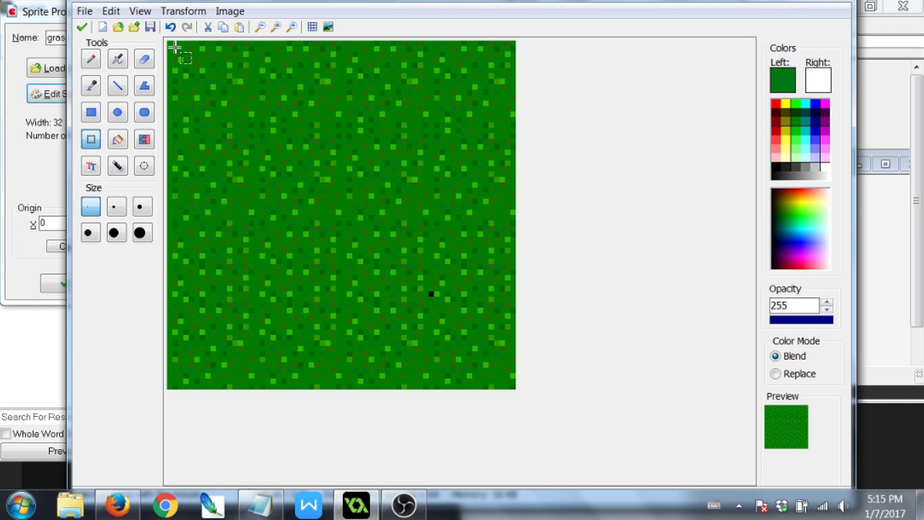
pyautogui.click(301, 82)
pyautogui.moveTo(332, 46); pyautogui.dragTo(140, 209)
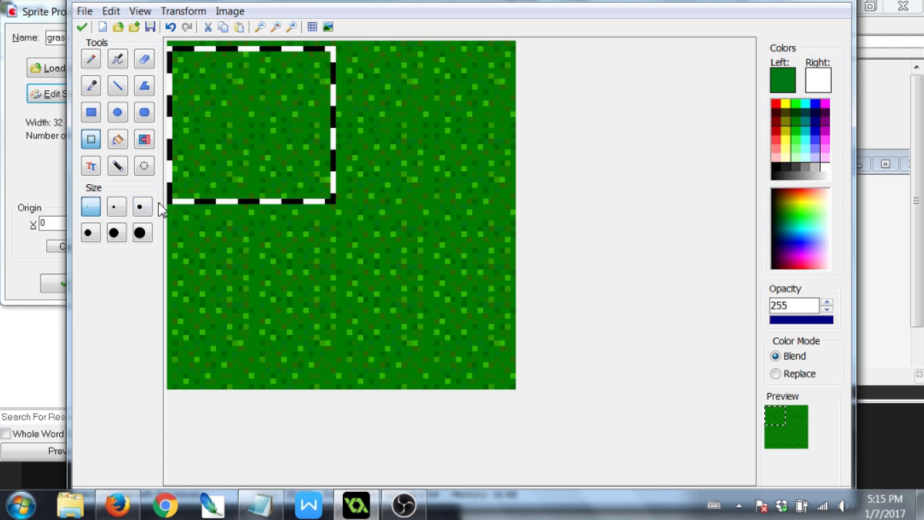
pyautogui.click(388, 278)
pyautogui.hotkey('ctrl', 'v')
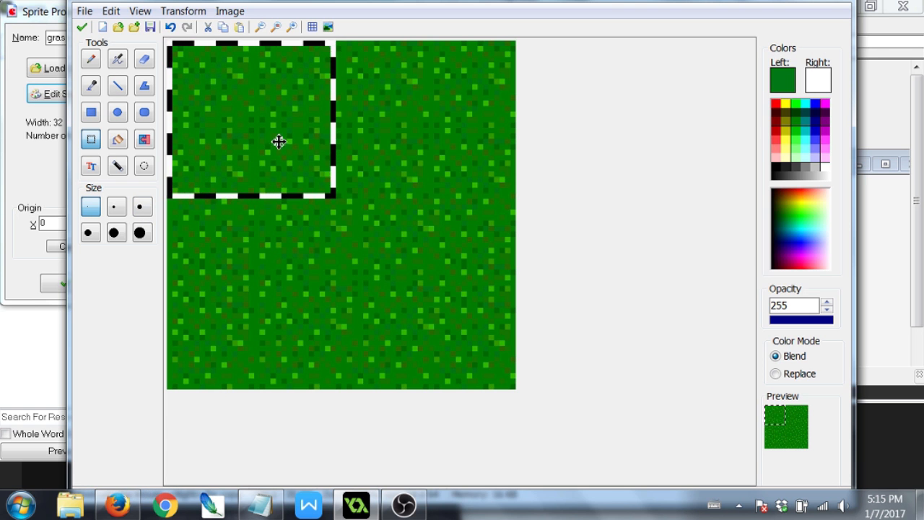
pyautogui.moveTo(278, 142); pyautogui.dragTo(425, 187)
pyautogui.hotkey('ctrl', 'v')
pyautogui.moveTo(273, 140); pyautogui.dragTo(273, 292)
# Copy a block from the middle of the grass image, paste three copies over other areas to vary the pattern, and apply the image.
pyautogui.click(394, 137)
pyautogui.moveTo(421, 115); pyautogui.dragTo(251, 240)
pyautogui.hotkey('ctrl', 'c')
pyautogui.hotkey('ctrl', 'v')
pyautogui.moveTo(293, 126); pyautogui.dragTo(350, 196)
pyautogui.hotkey('ctrl', 'v')
pyautogui.moveTo(297, 129); pyautogui.dragTo(454, 134)
pyautogui.hotkey('ctrl', 'v')
pyautogui.moveTo(303, 100); pyautogui.dragTo(382, 313)
pyautogui.click(81, 28)
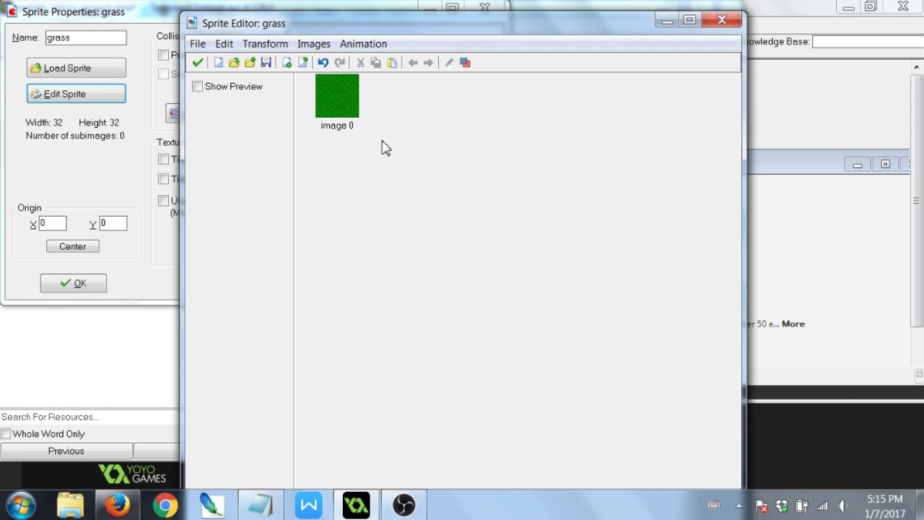
# Create a Colorize animation from the grass image with a hue of 30 over 50 frames.
pyautogui.click(346, 109)
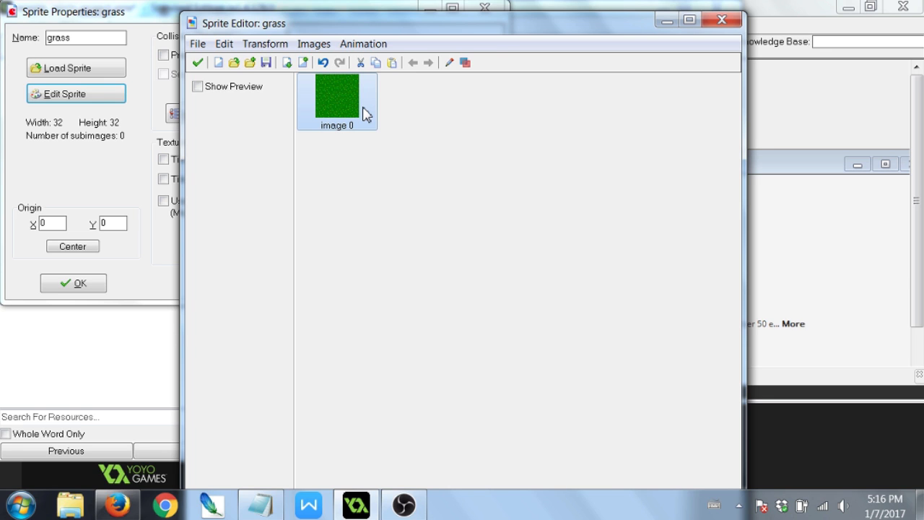
pyautogui.click(376, 45)
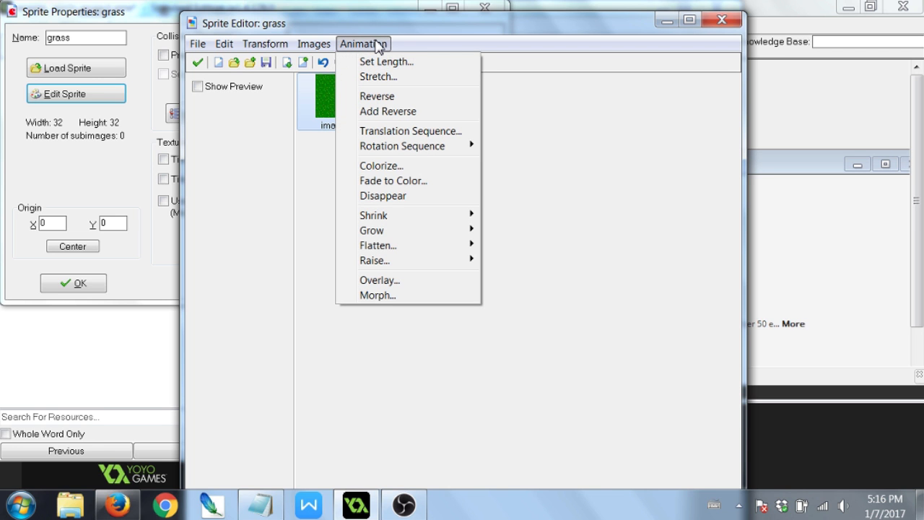
pyautogui.click(398, 165)
pyautogui.click(374, 324)
pyautogui.moveTo(385, 325)
pyautogui.mouseDown()
pyautogui.moveTo(523, 313)
pyautogui.moveTo(383, 321)
pyautogui.mouseUp()
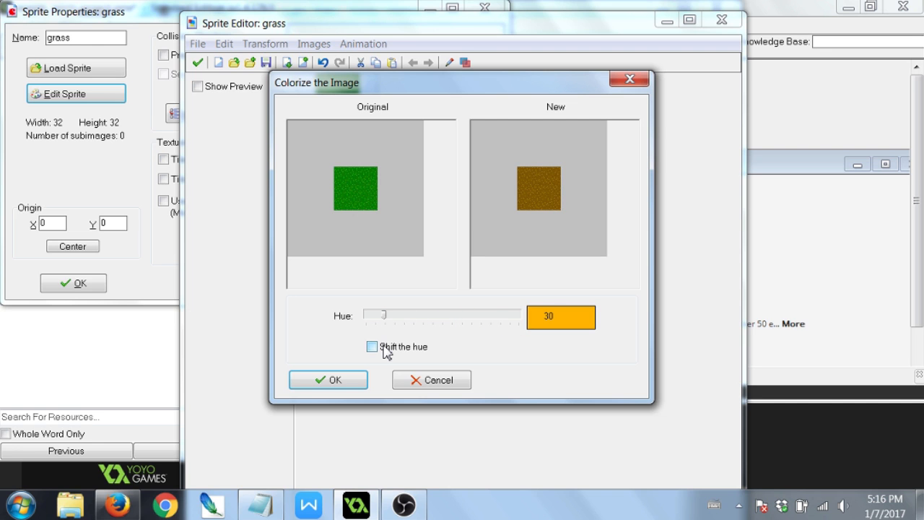
pyautogui.click(355, 374)
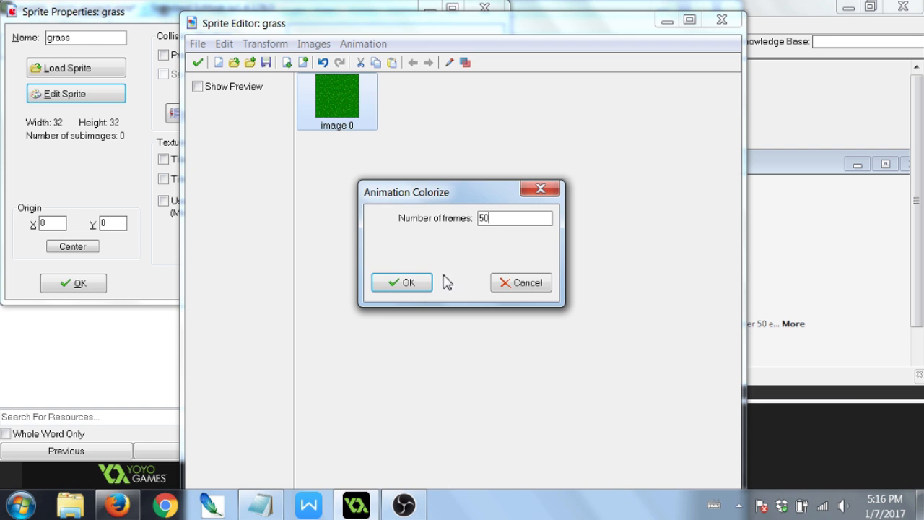
pyautogui.click(398, 283)
# Open the last brown frame, image 49, and apply a Small blur to its colors and transparency.
pyautogui.scroll(-4, 450, 307)
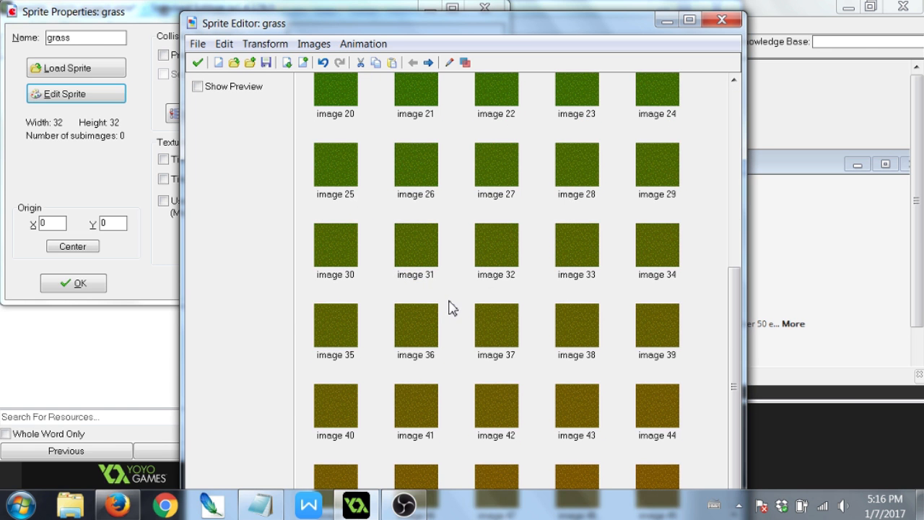
pyautogui.doubleClick(660, 474)
pyautogui.scroll(4, 412, 242)
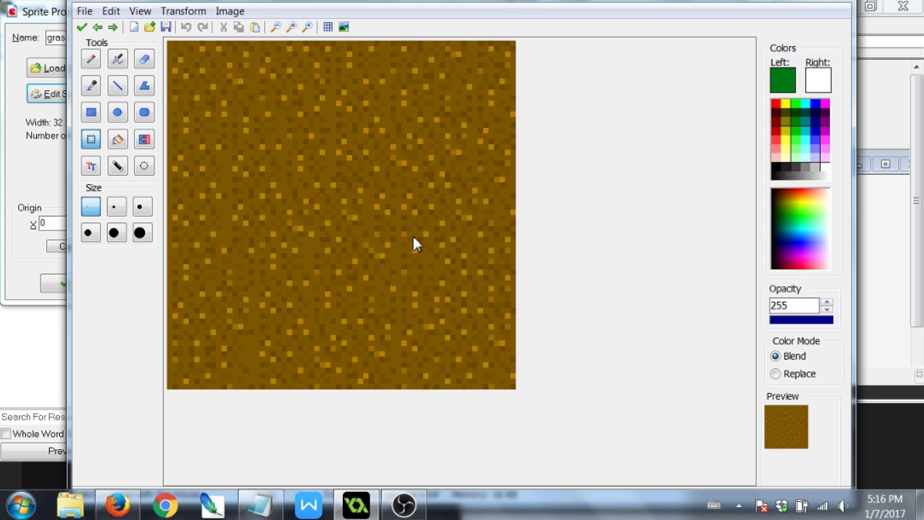
pyautogui.click(231, 12)
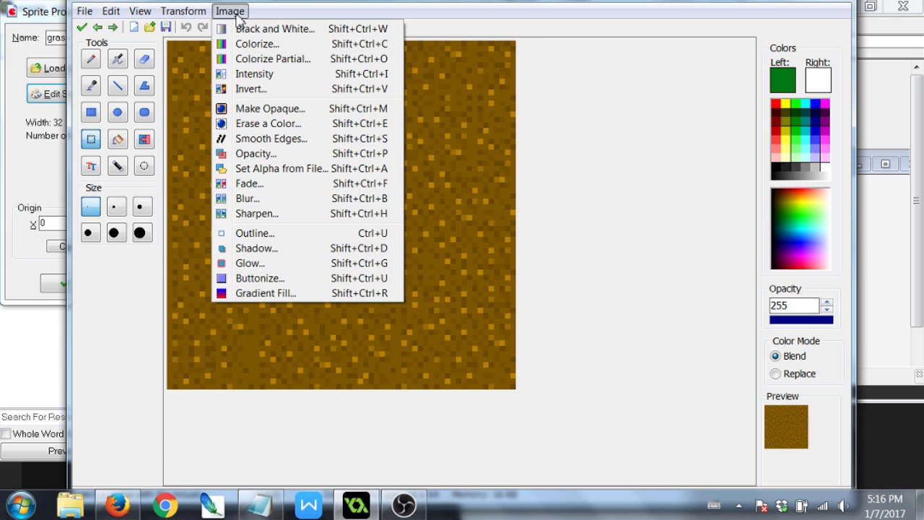
pyautogui.click(272, 199)
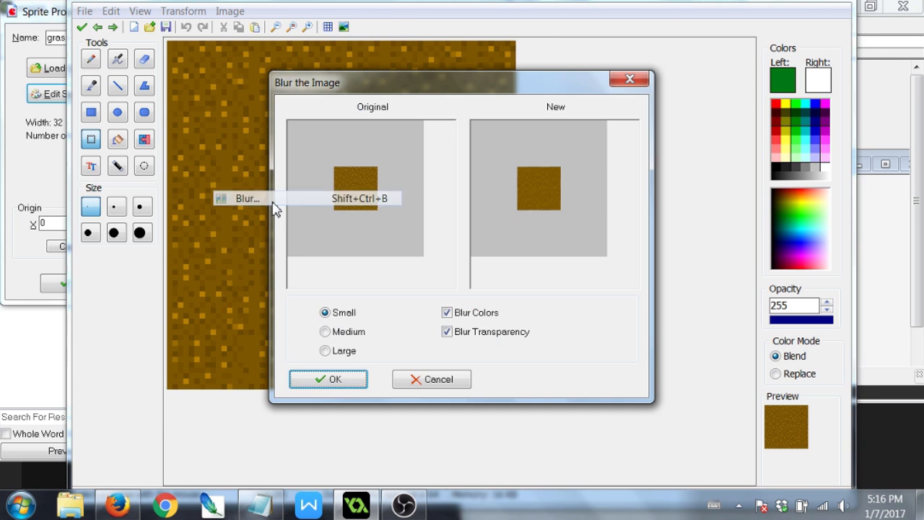
pyautogui.click(347, 378)
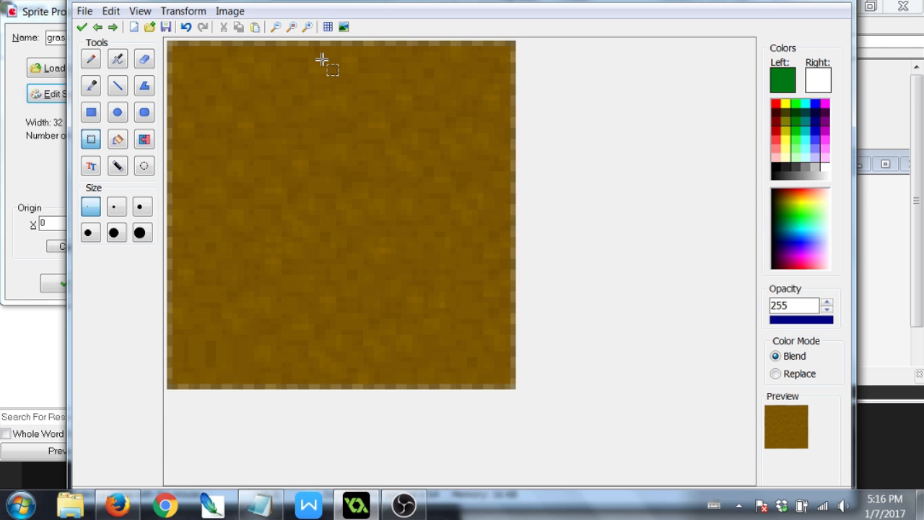
pyautogui.click(233, 12)
pyautogui.click(235, 15)
pyautogui.moveTo(180, 55); pyautogui.dragTo(513, 387)
pyautogui.click(229, 10)
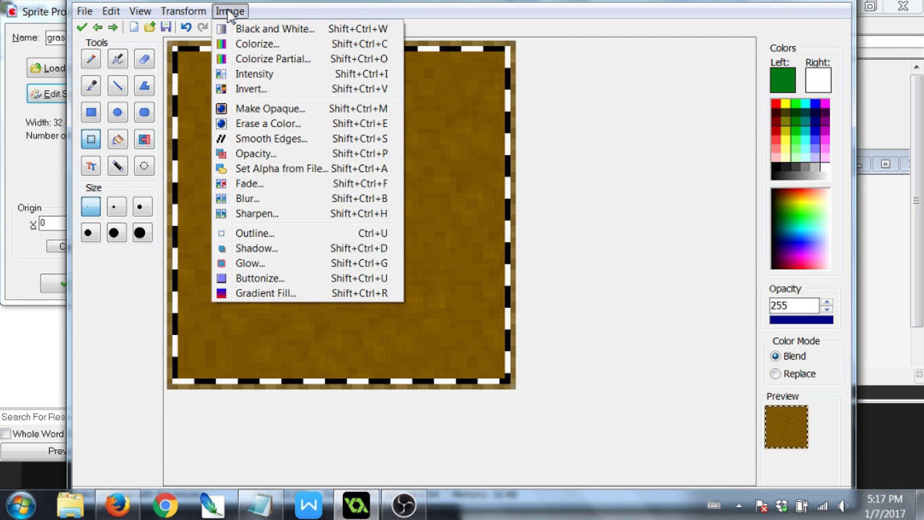
pyautogui.moveTo(184, 11)
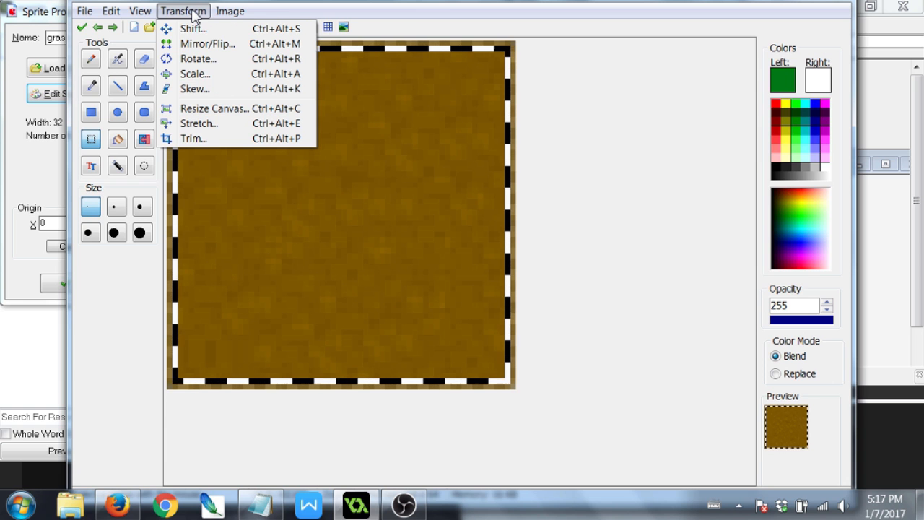
pyautogui.moveTo(144, 13)
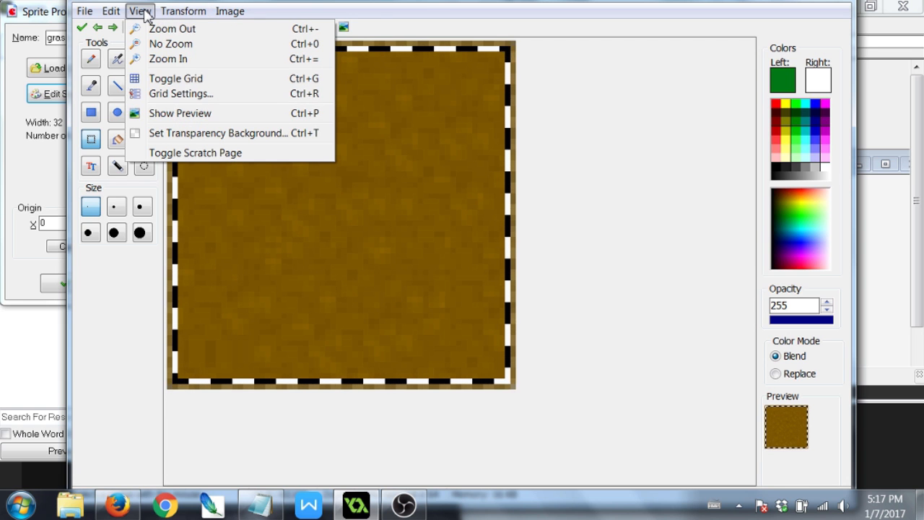
pyautogui.moveTo(112, 14)
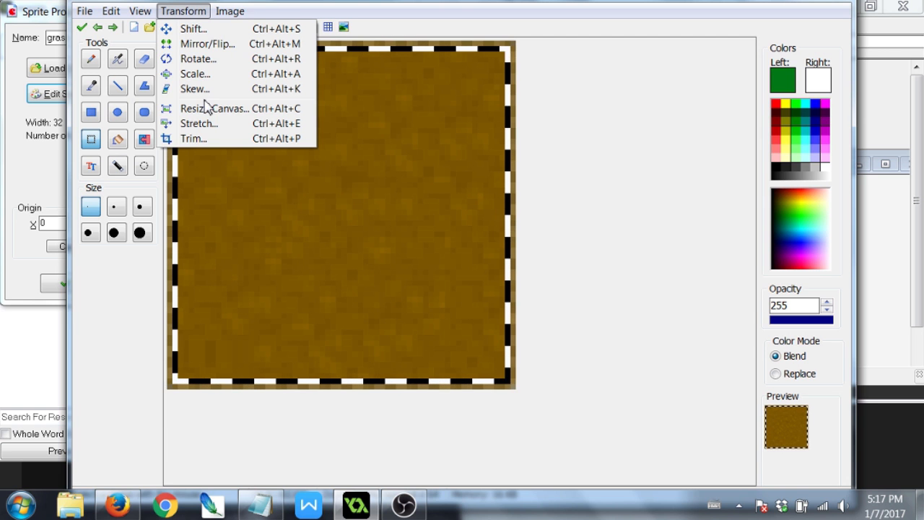
pyautogui.click(215, 138)
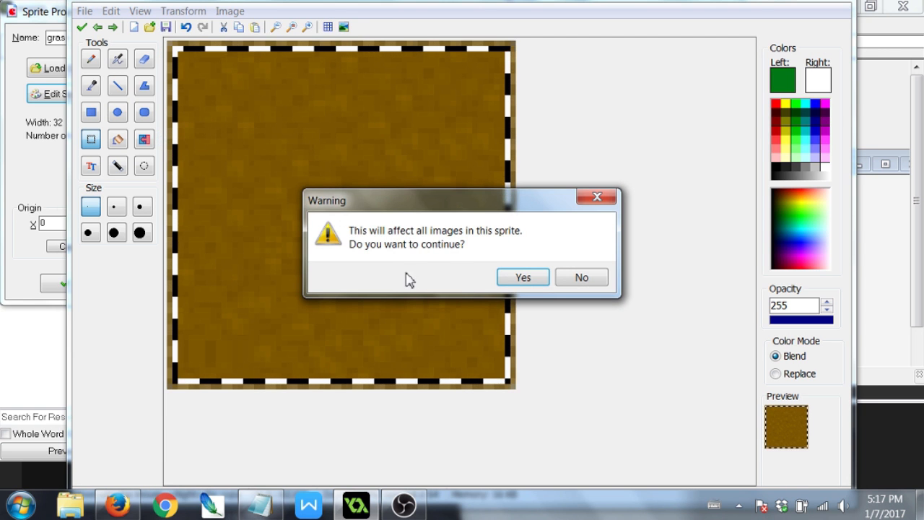
pyautogui.click(588, 279)
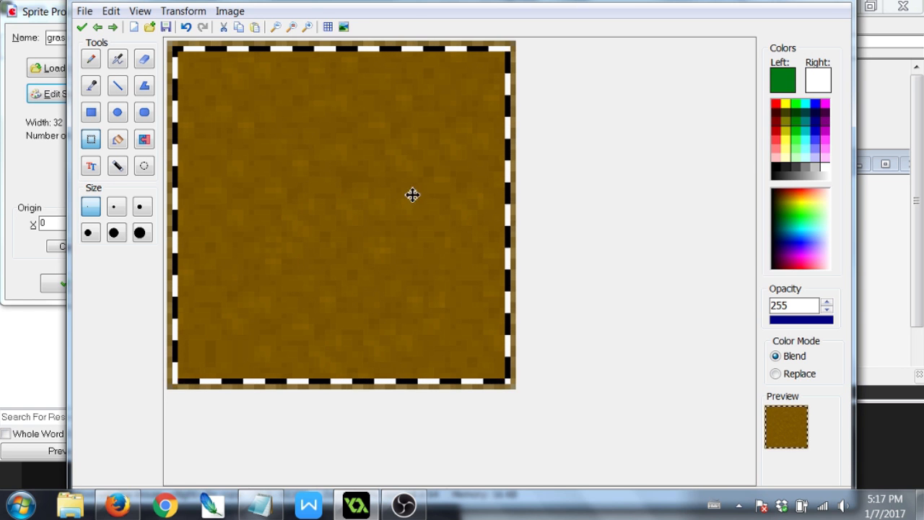
pyautogui.click(171, 41)
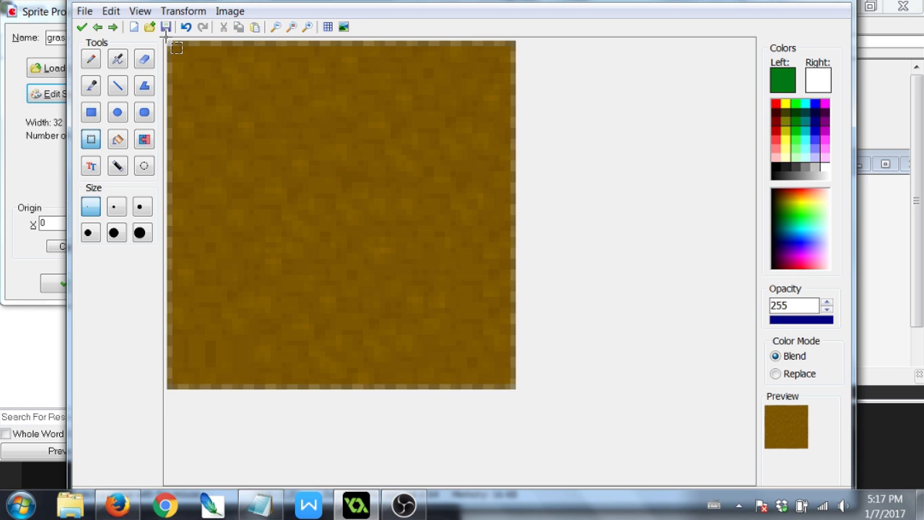
# Select the area inside the blurred frame's faded border, scale to 104 percent horizontally and vertically, and apply the frame.
pyautogui.moveTo(181, 53); pyautogui.dragTo(512, 390)
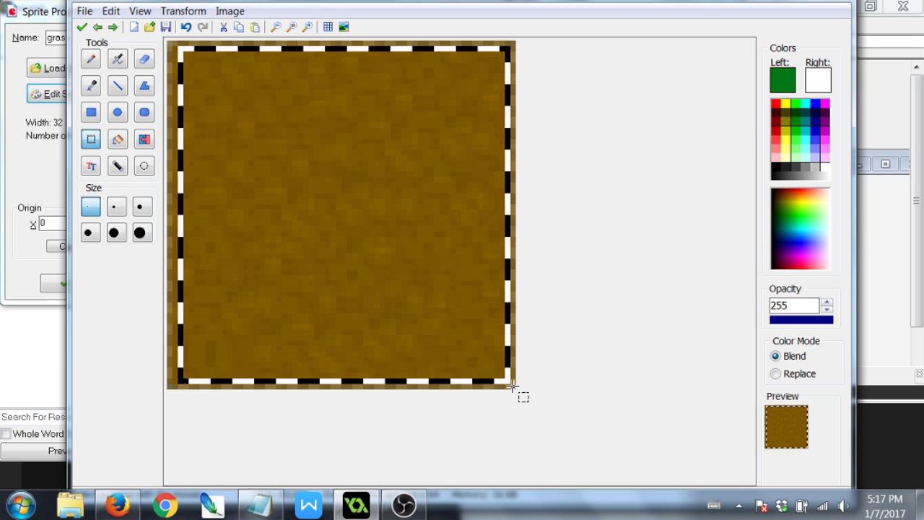
pyautogui.click(183, 11)
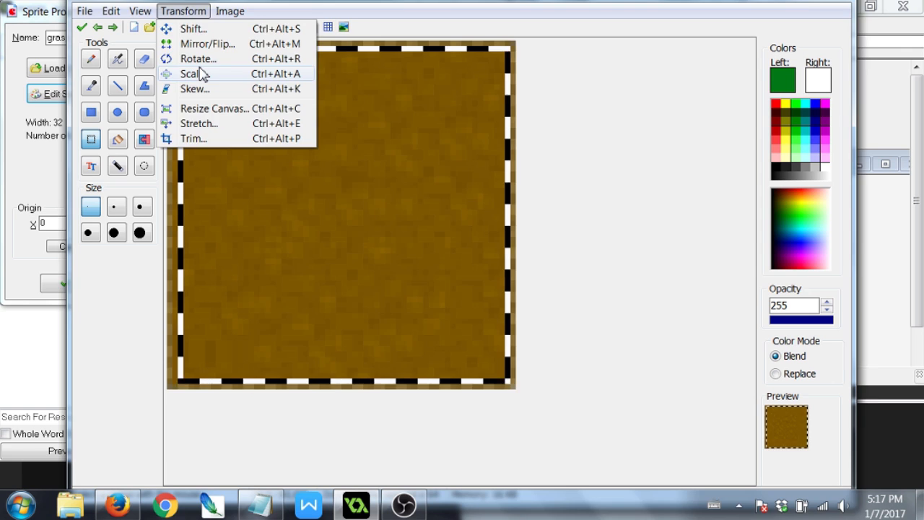
pyautogui.click(198, 73)
pyautogui.moveTo(376, 318); pyautogui.dragTo(403, 318)
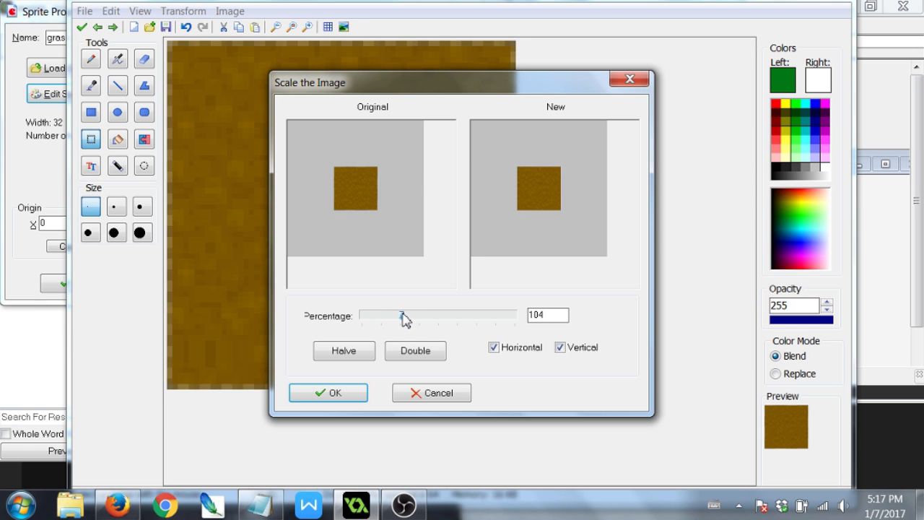
pyautogui.click(351, 393)
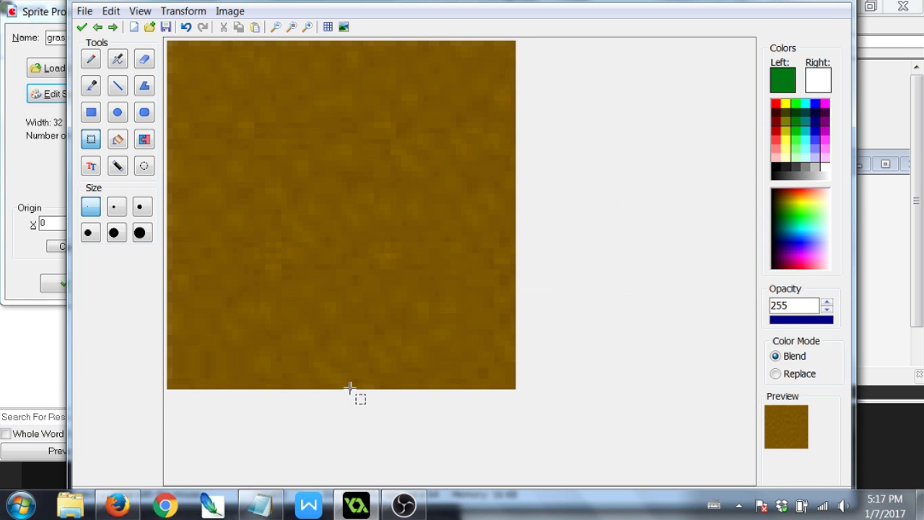
pyautogui.click(81, 27)
# Delete all intermediate frames from image 1 onward, keeping only the green first frame and the blurred brown last frame.
pyautogui.scroll(-4, 423, 285)
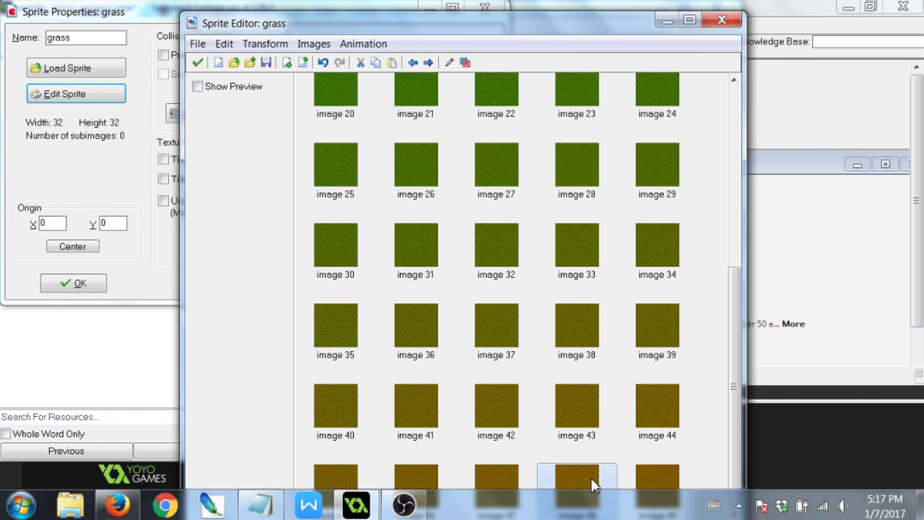
pyautogui.press('Up')
pyautogui.press('Up')
pyautogui.press('Up')
pyautogui.press('Down')
pyautogui.press('Down')
pyautogui.press('Down')
pyautogui.press('Left')
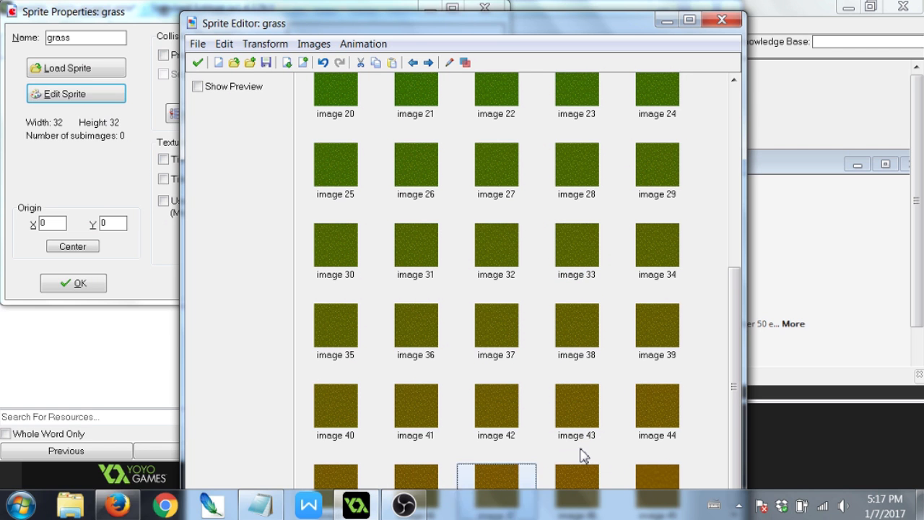
pyautogui.press('Up')
pyautogui.press('Up')
pyautogui.press('Up')
pyautogui.press('Up')
pyautogui.press('Up')
pyautogui.press('Up')
pyautogui.press('Up')
pyautogui.press('Up')
pyautogui.press('Left')
pyautogui.press('Left')
pyautogui.press('Right')
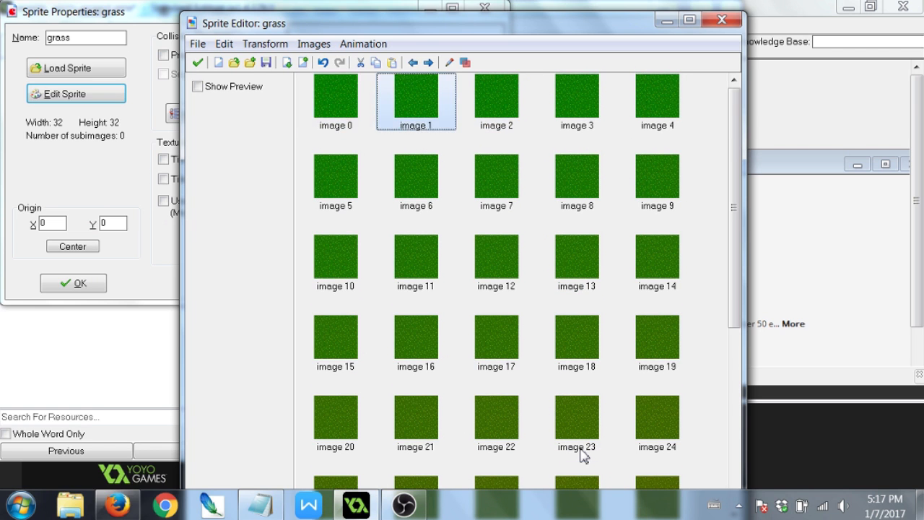
pyautogui.press('Delete')
pyautogui.press('Delete')
pyautogui.press('Delete')
pyautogui.press('Delete')
pyautogui.press('Delete')
pyautogui.press('Delete')
pyautogui.press('Delete')
pyautogui.press('Delete')
pyautogui.press('Delete')
pyautogui.press('Delete')
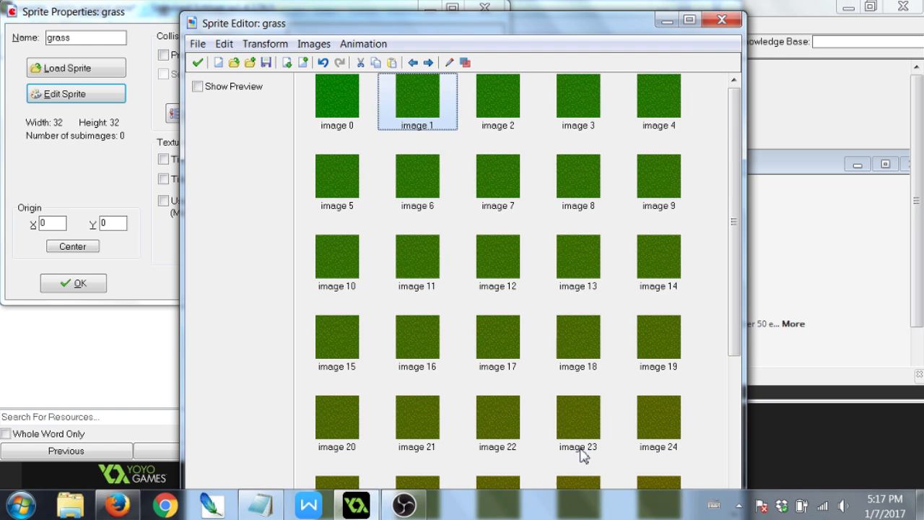
pyautogui.press('Delete')
pyautogui.press('Delete')
pyautogui.press('Delete')
pyautogui.press('Delete')
pyautogui.press('Delete')
pyautogui.press('Delete')
pyautogui.press('Delete')
pyautogui.press('Delete')
pyautogui.press('Delete')
pyautogui.press('Delete')
pyautogui.press('Delete')
pyautogui.press('Delete')
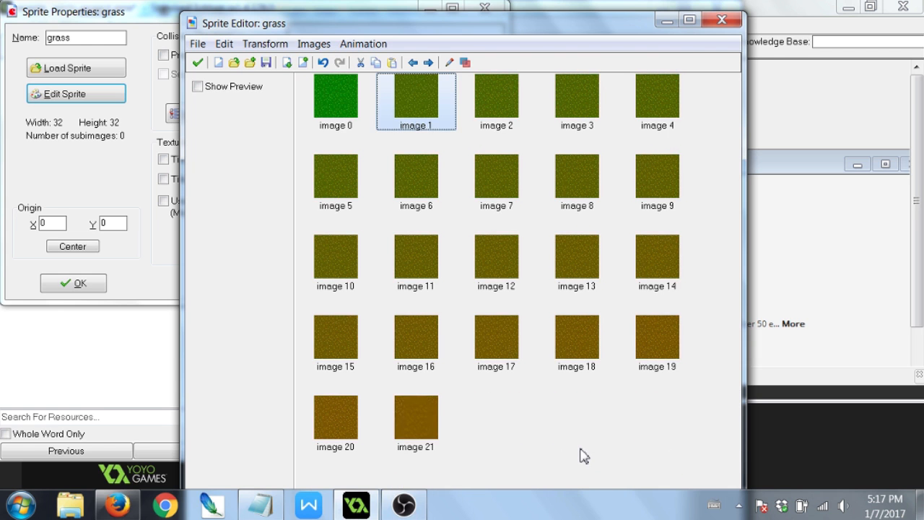
pyautogui.press('Delete')
pyautogui.press('Delete')
pyautogui.press('Delete')
pyautogui.press('Delete')
pyautogui.press('Delete')
pyautogui.press('Delete')
pyautogui.press('Delete')
pyautogui.press('Delete')
pyautogui.press('Delete')
pyautogui.press('Delete')
pyautogui.press('Delete')
pyautogui.press('Delete')
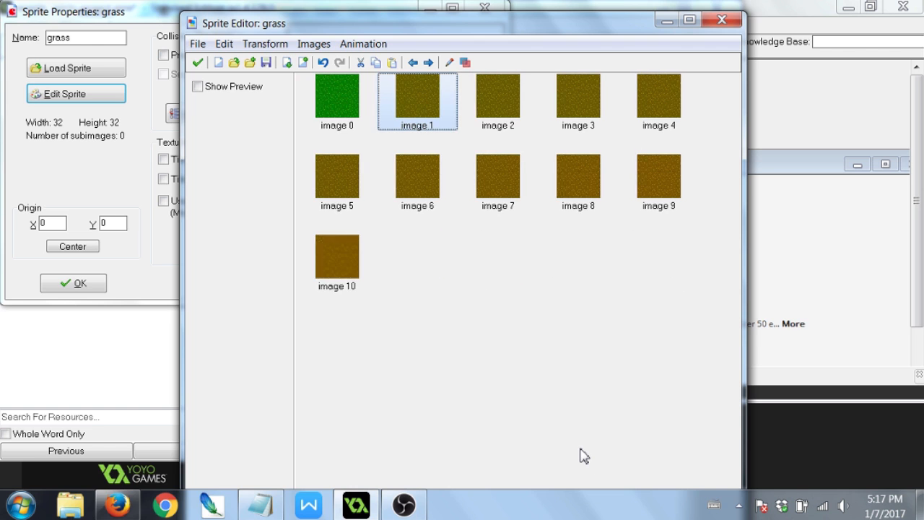
pyautogui.press('Delete')
pyautogui.press('Delete')
pyautogui.press('Delete')
pyautogui.press('Delete')
pyautogui.press('Delete')
pyautogui.press('Delete')
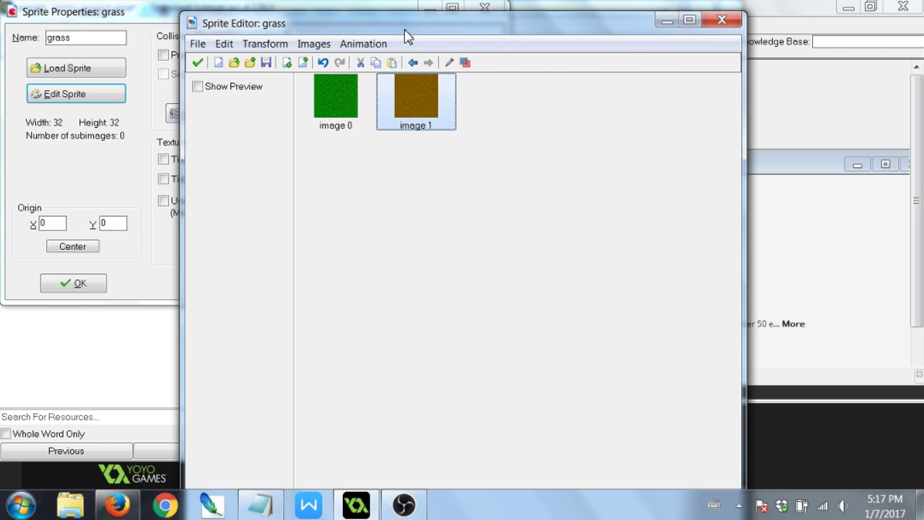
# Create a folder named Sprites inside Documents > GameMaker from the Morph animation's image chooser, and cancel the morph.
pyautogui.click(348, 79)
pyautogui.click(363, 44)
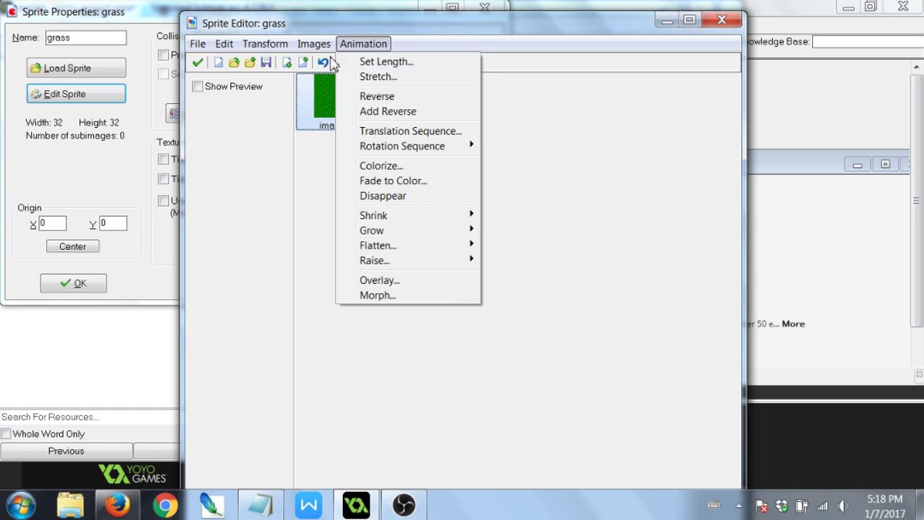
pyautogui.moveTo(320, 45)
pyautogui.moveTo(364, 45)
pyautogui.moveTo(463, 216)
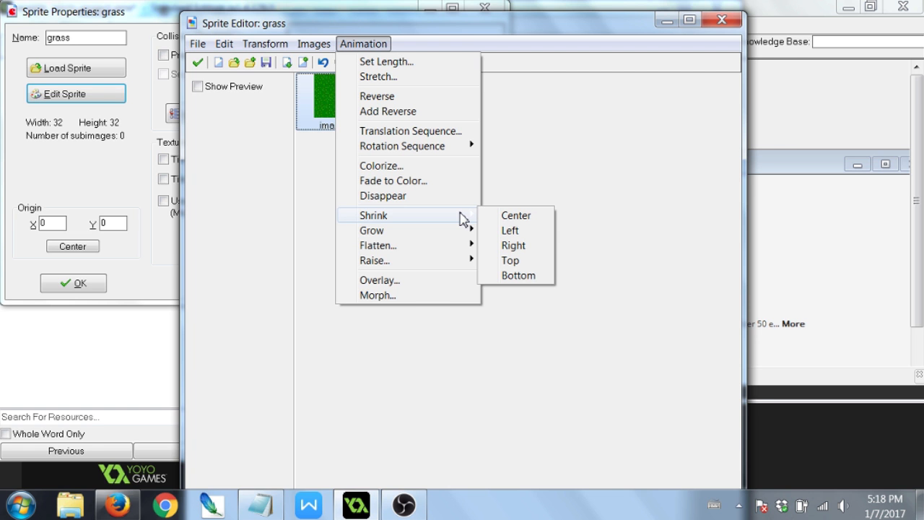
pyautogui.click(423, 295)
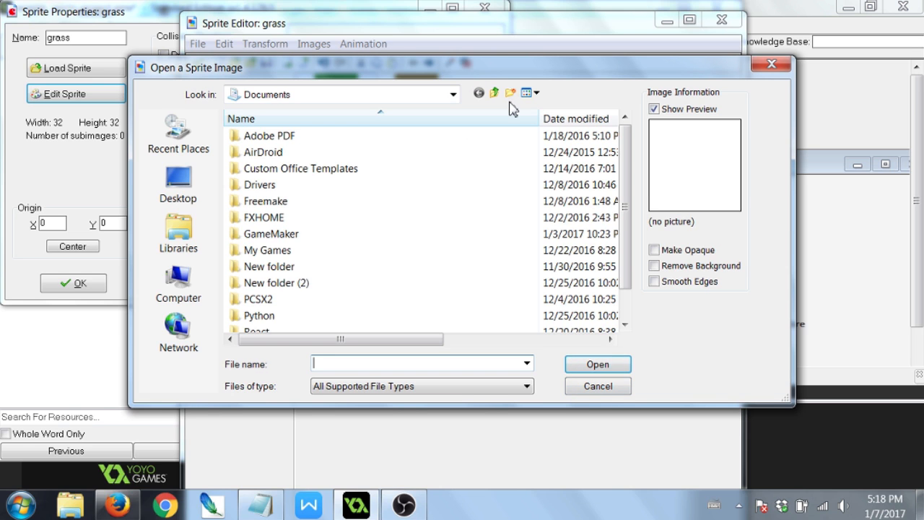
pyautogui.doubleClick(286, 246)
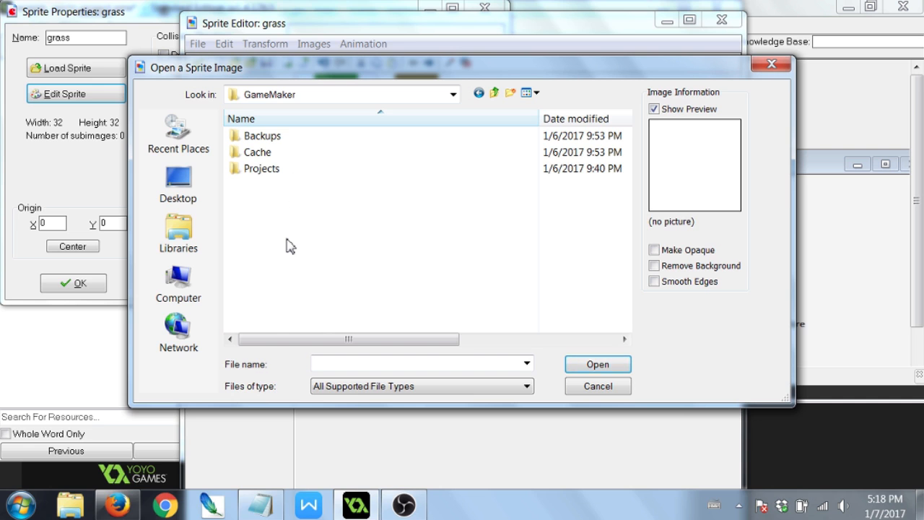
pyautogui.click(510, 92)
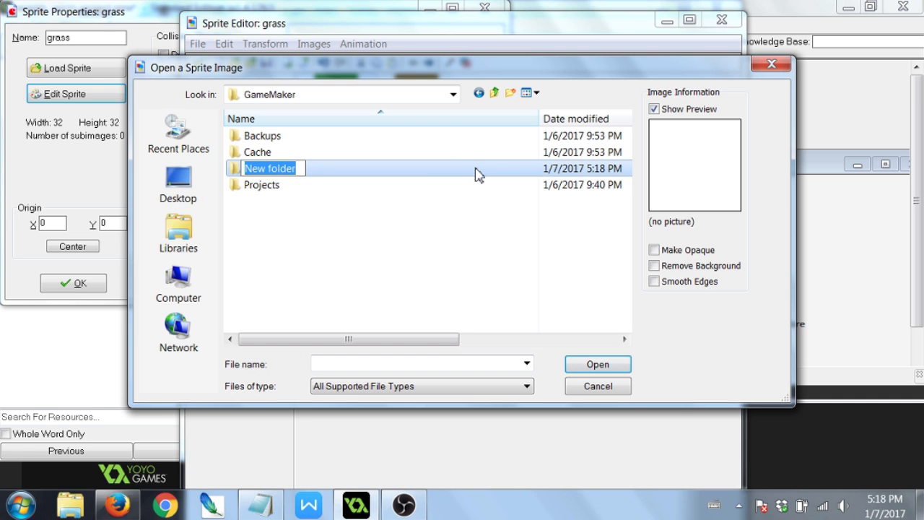
pyautogui.write('Sprites')
pyautogui.press('Return')
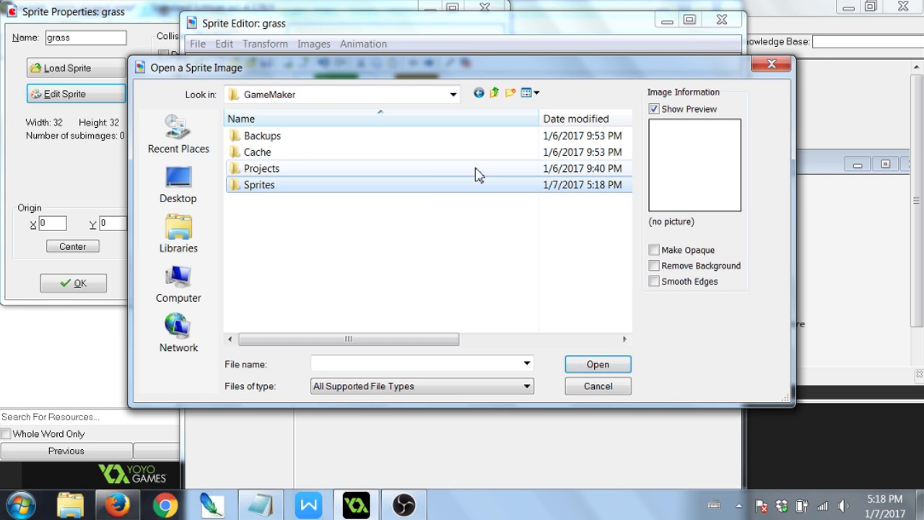
pyautogui.doubleClick(402, 185)
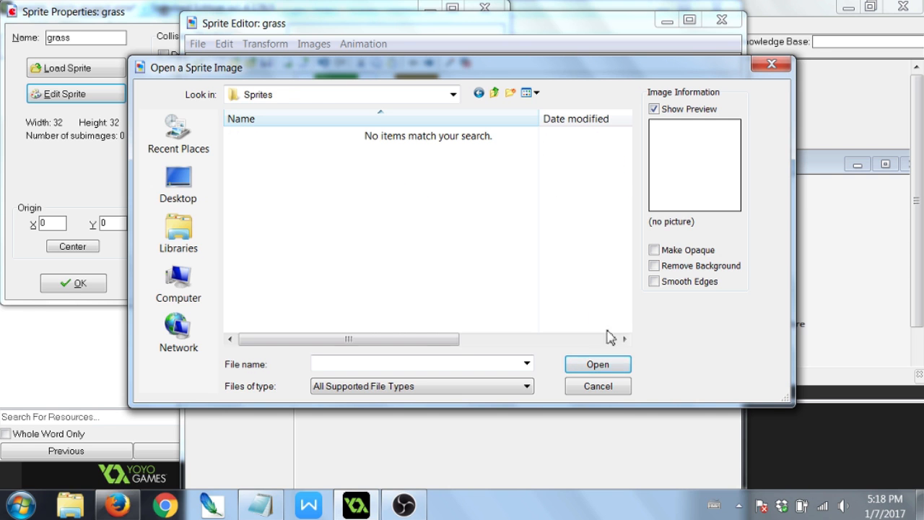
pyautogui.click(615, 390)
# Cut the green frame and save the remaining brown frame as a PNG named deadgrass in the GameMaker Sprites folder.
pyautogui.click(345, 107)
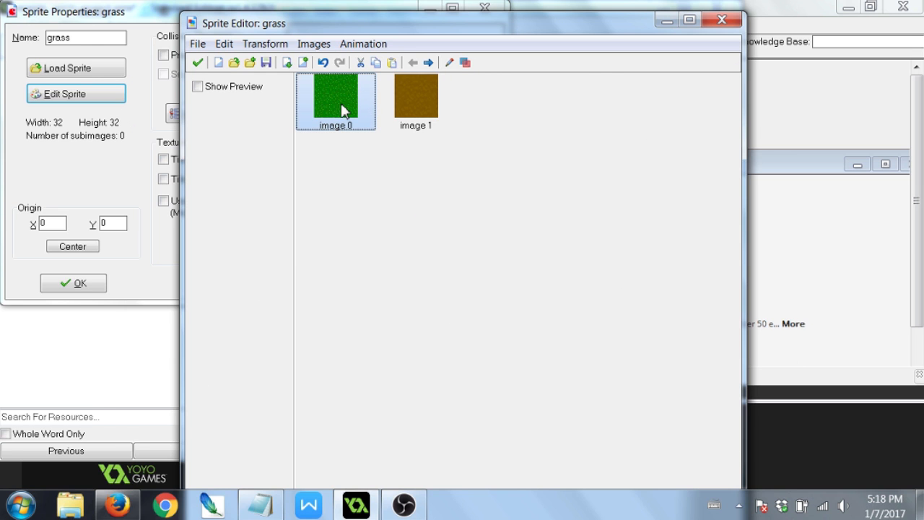
pyautogui.click(360, 63)
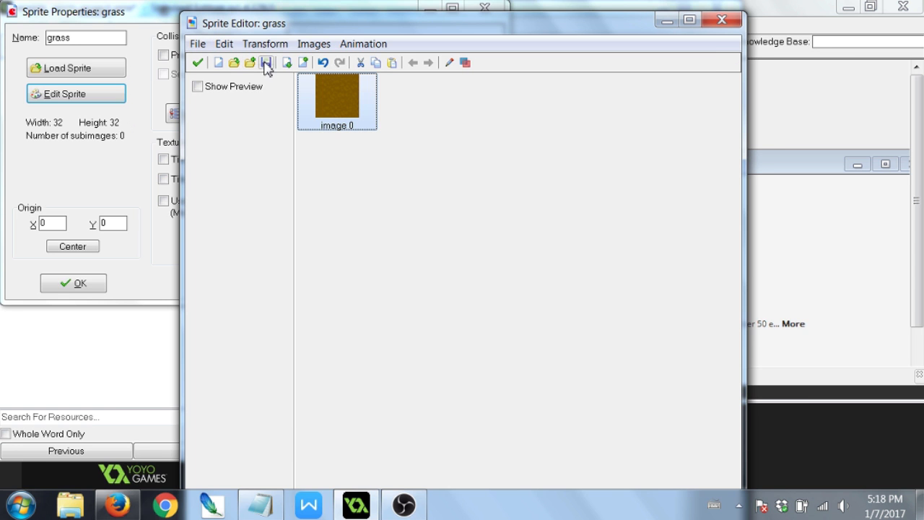
pyautogui.click(266, 63)
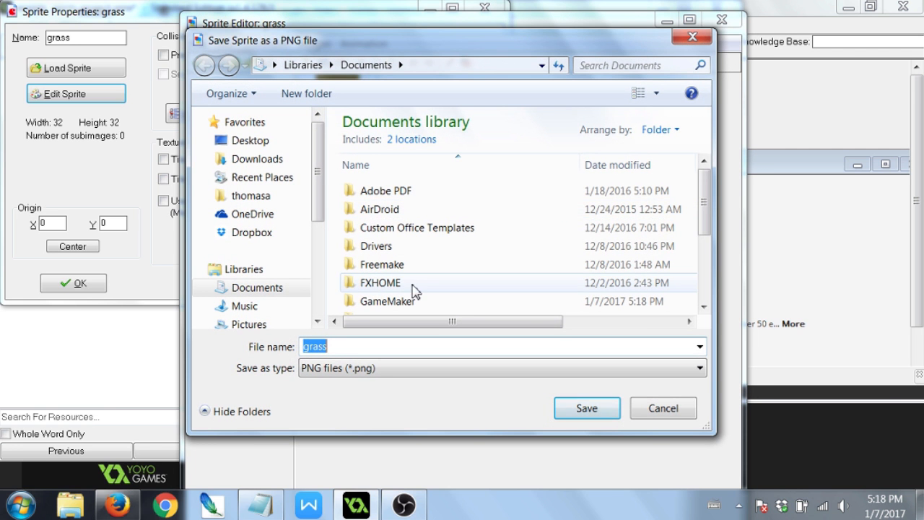
pyautogui.click(381, 210)
pyautogui.doubleClick(392, 301)
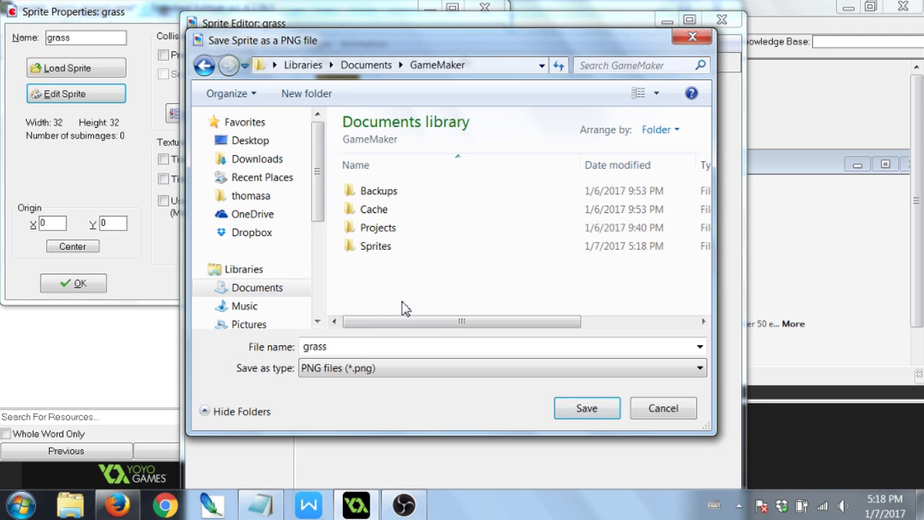
pyautogui.click(386, 345)
pyautogui.write('dead')
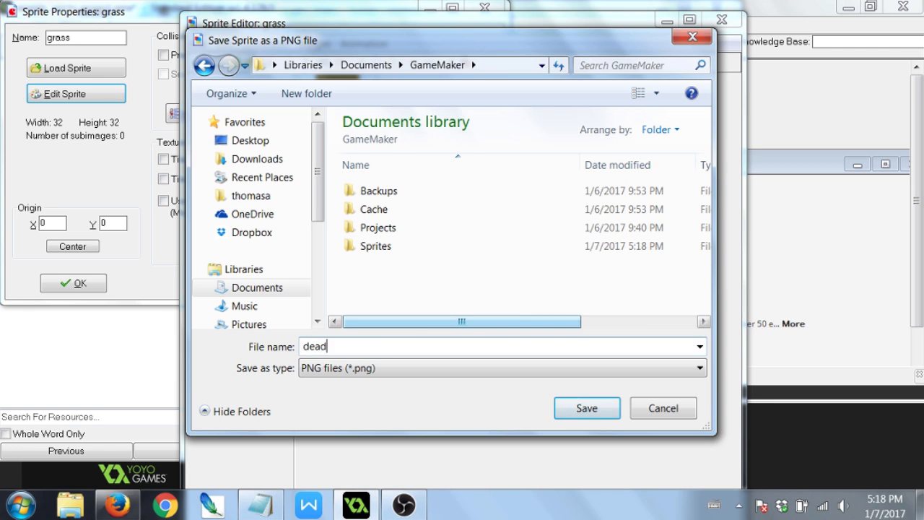
pyautogui.doubleClick(381, 246)
pyautogui.click(586, 408)
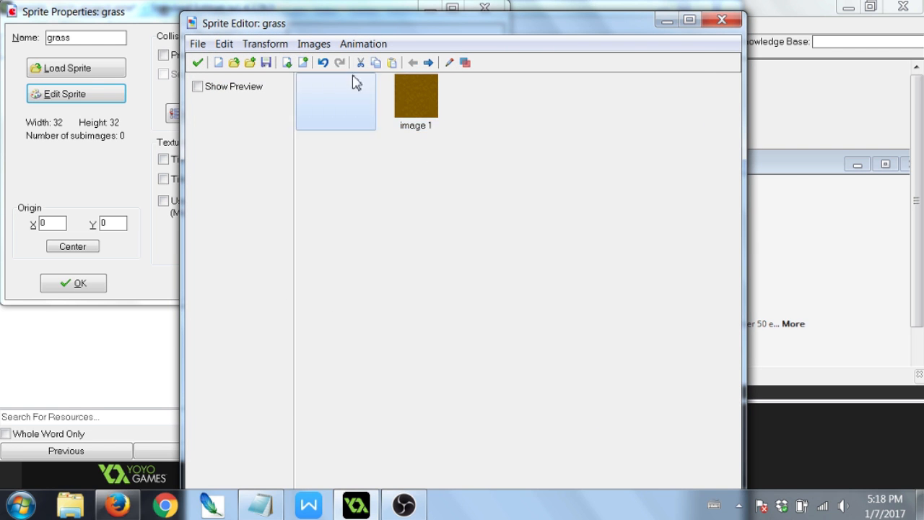
# Try to morph the two-frame sprite into the deadgrass image over 50 frames, and undo the morph.
pyautogui.click(363, 43)
pyautogui.click(437, 299)
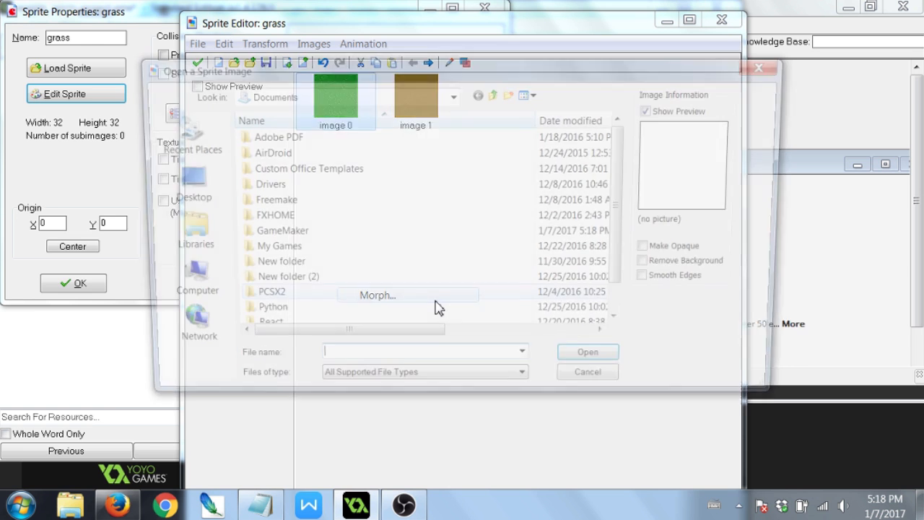
pyautogui.doubleClick(260, 238)
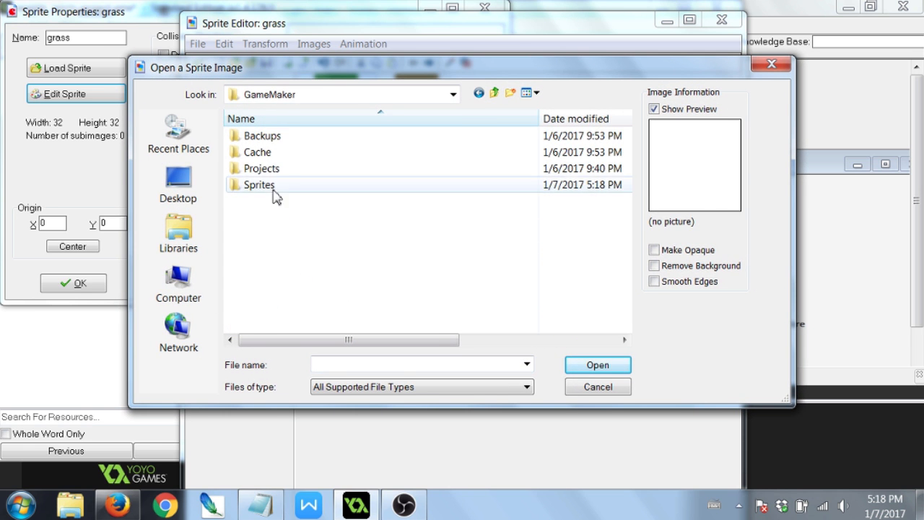
pyautogui.doubleClick(267, 187)
pyautogui.click(266, 137)
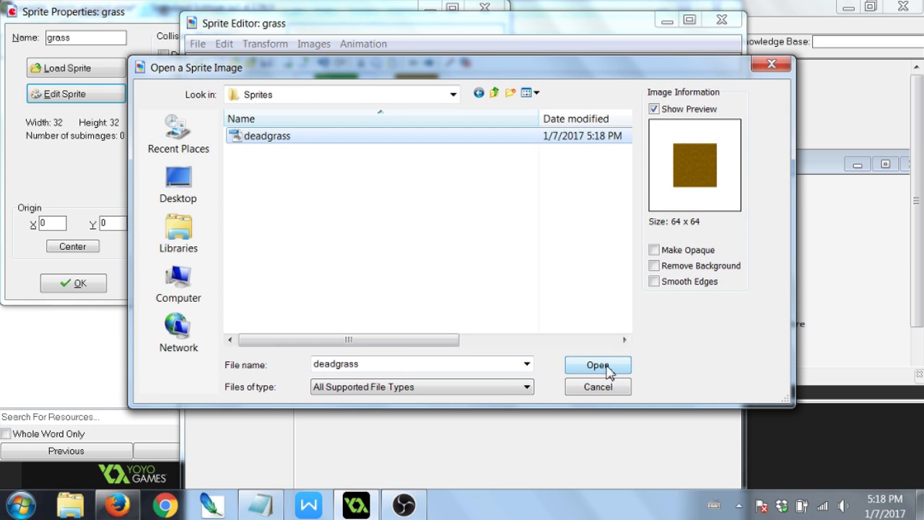
pyautogui.click(610, 365)
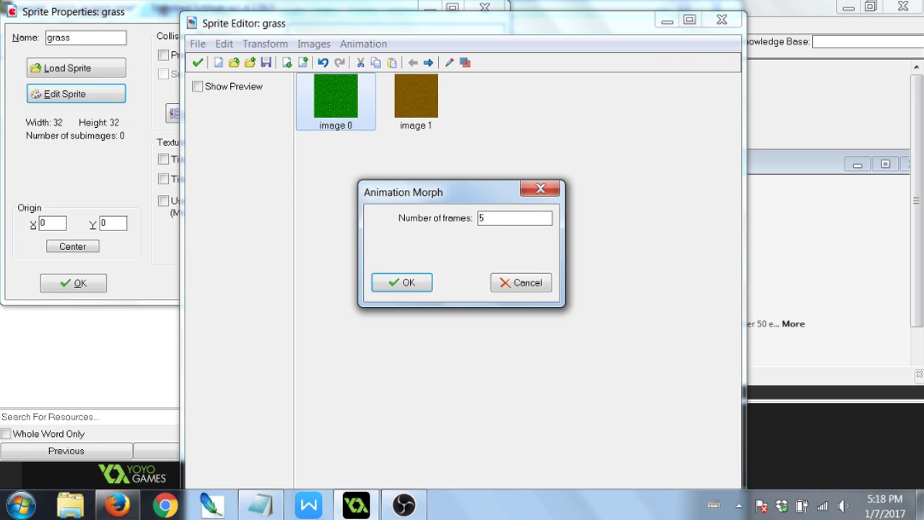
pyautogui.click(404, 282)
pyautogui.scroll(-4, 515, 223)
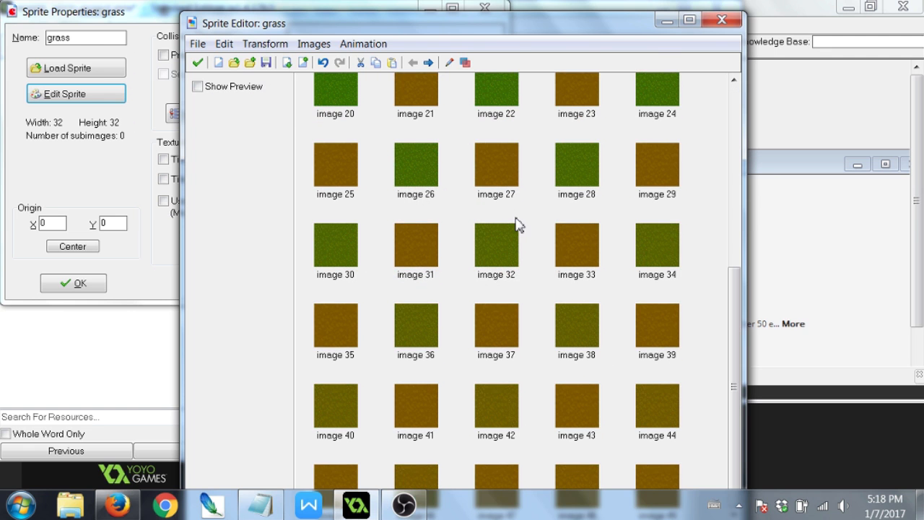
pyautogui.hotkey('ctrl', 'z')
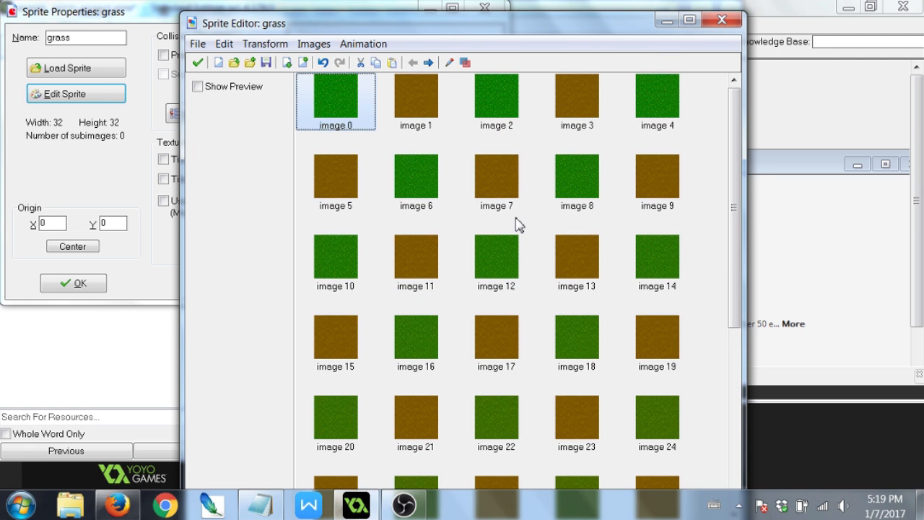
pyautogui.hotkey('ctrl', 'z')
# Delete the brown frame and morph the remaining green frame into the deadgrass image over 50 frames.
pyautogui.click(426, 122)
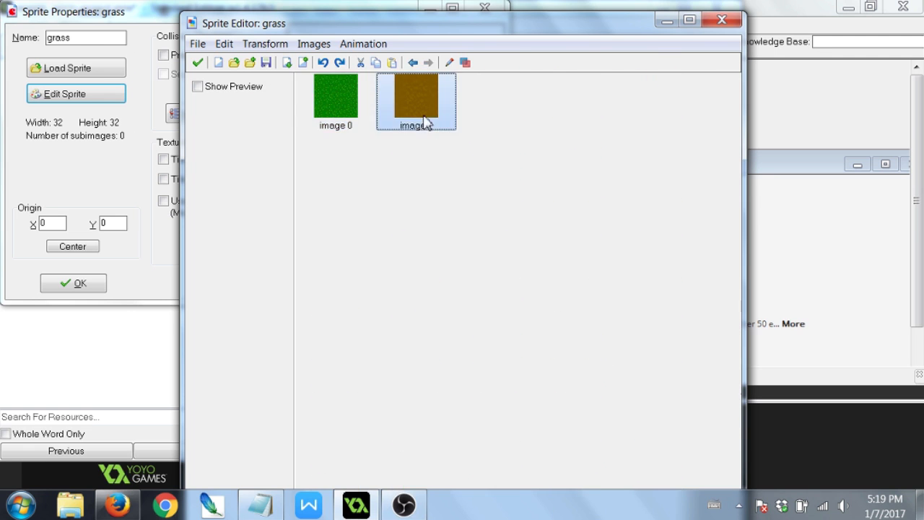
pyautogui.press('Delete')
pyautogui.click(345, 45)
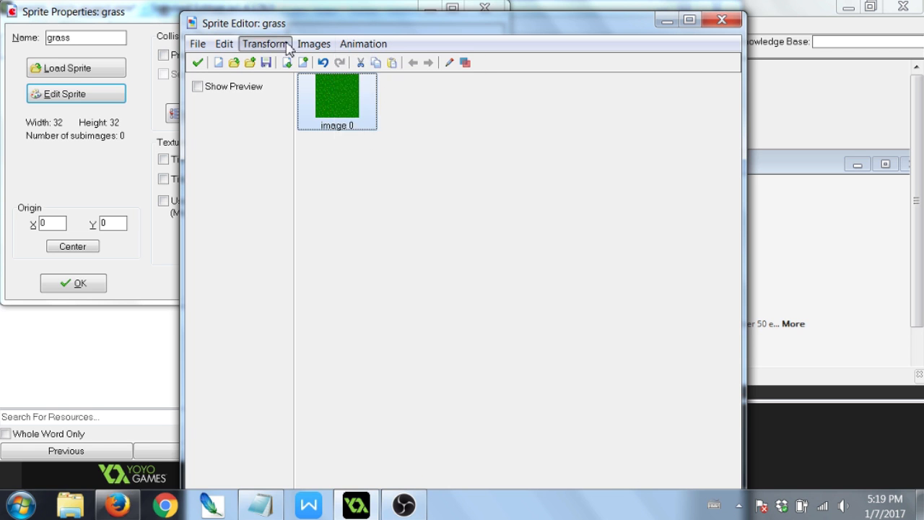
pyautogui.moveTo(225, 46)
pyautogui.moveTo(363, 43)
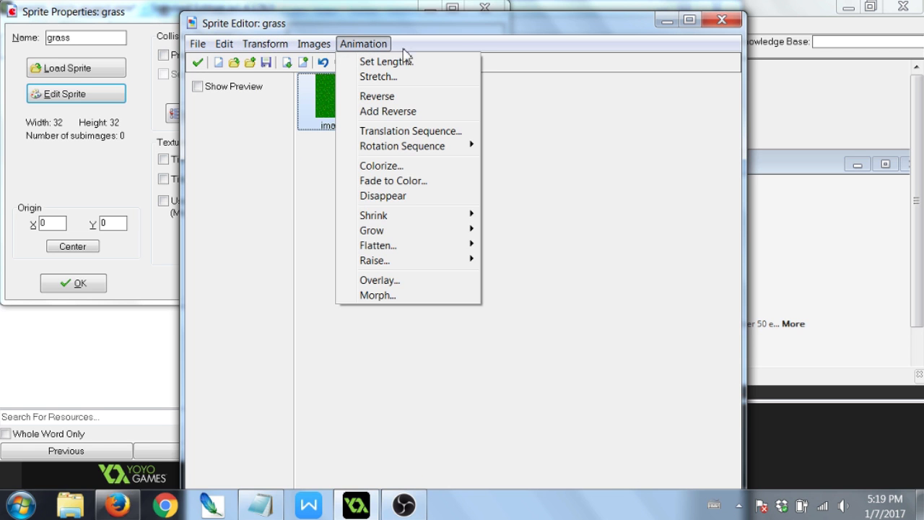
pyautogui.click(438, 295)
pyautogui.click(299, 188)
pyautogui.click(596, 365)
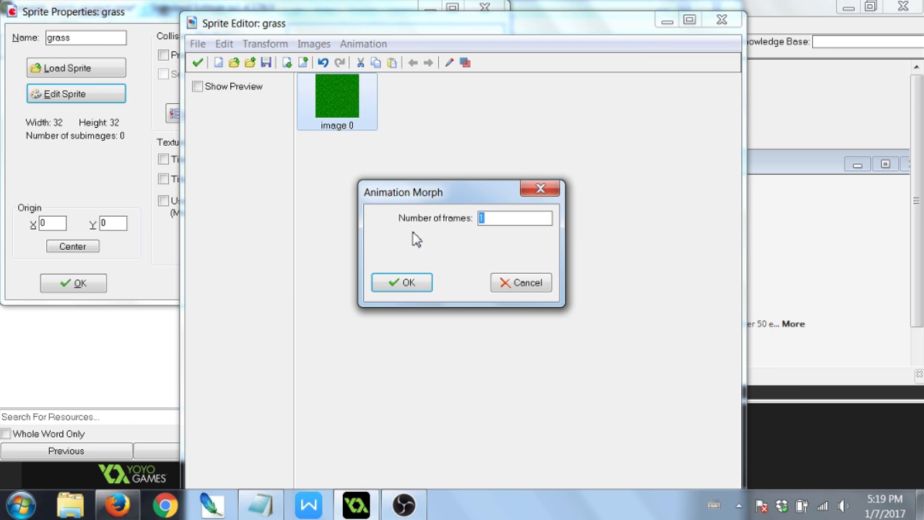
pyautogui.click(418, 282)
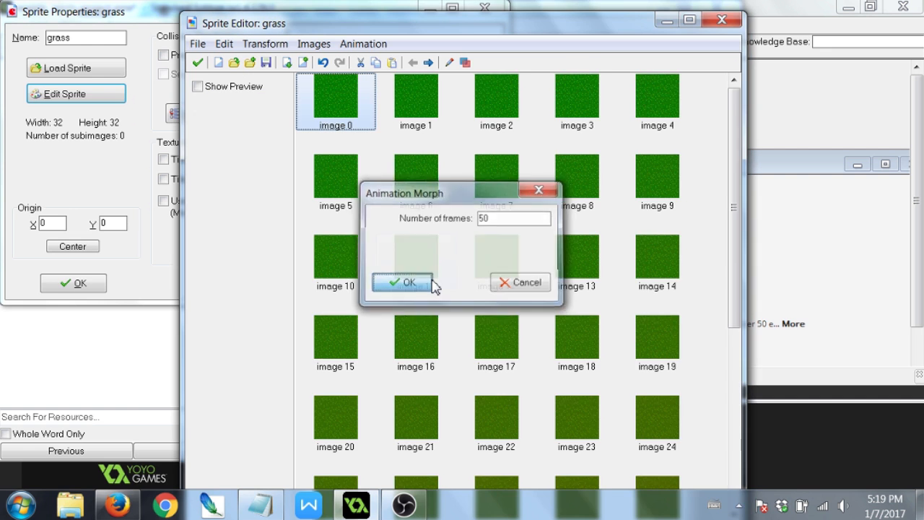
# Review the morph frames and their animation preview, and accept the grass sprite with its edited images.
pyautogui.scroll(-4, 431, 287)
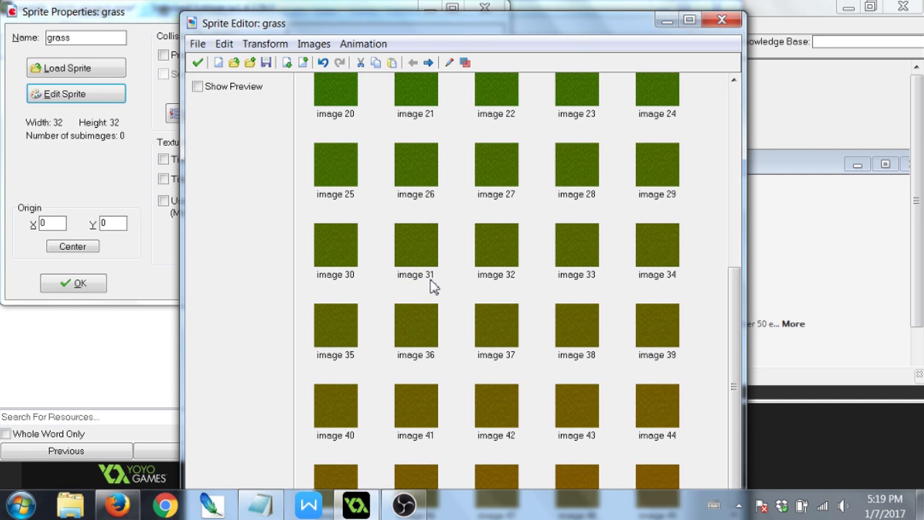
pyautogui.scroll(3, 431, 286)
pyautogui.click(226, 88)
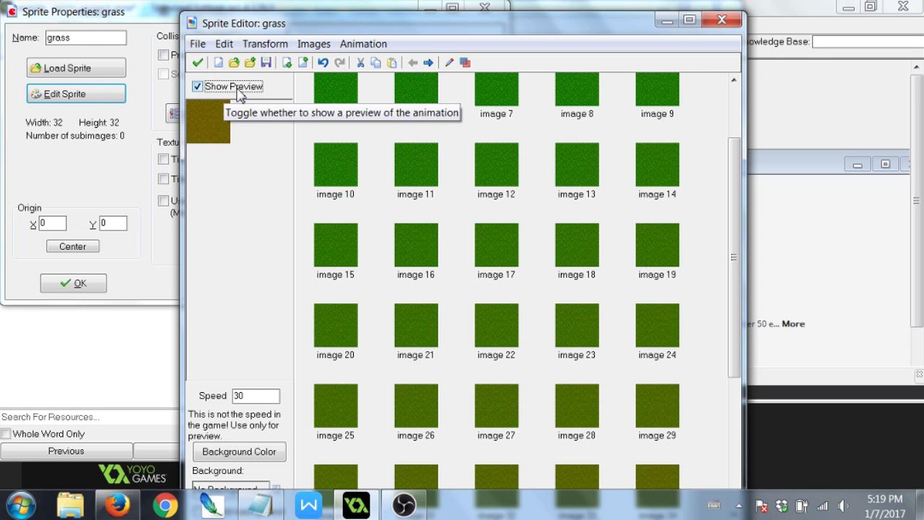
pyautogui.click(238, 88)
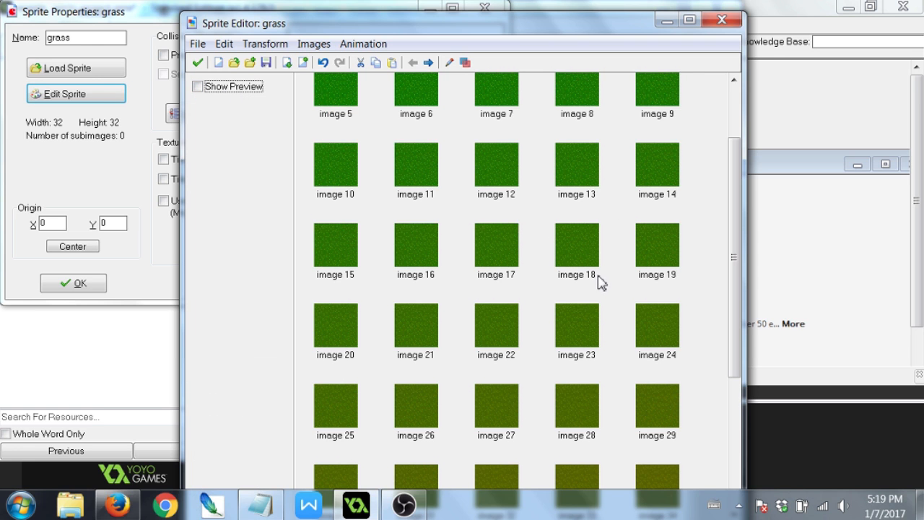
pyautogui.moveTo(734, 253); pyautogui.dragTo(751, 426)
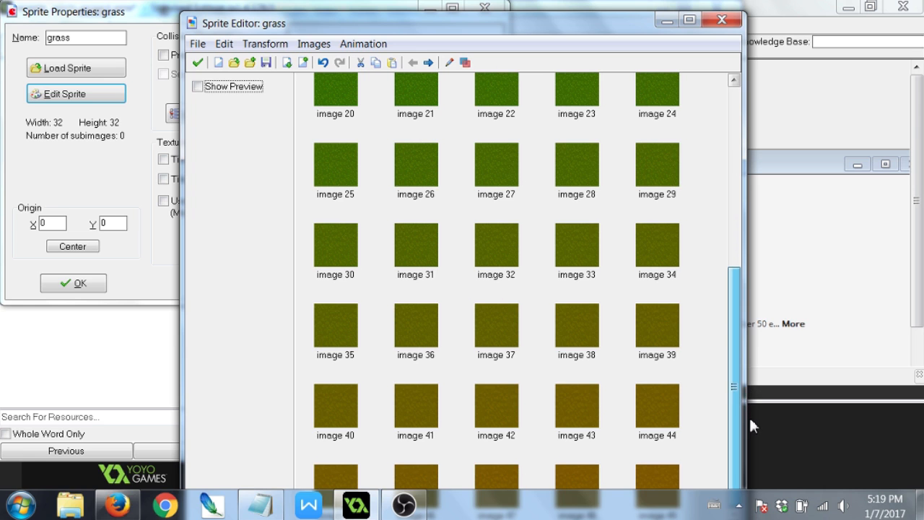
pyautogui.click(198, 63)
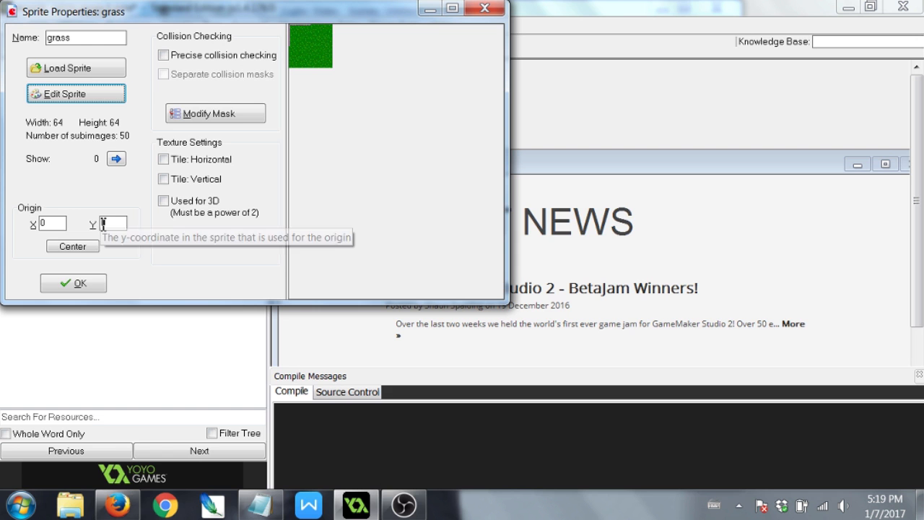
pyautogui.click(75, 283)
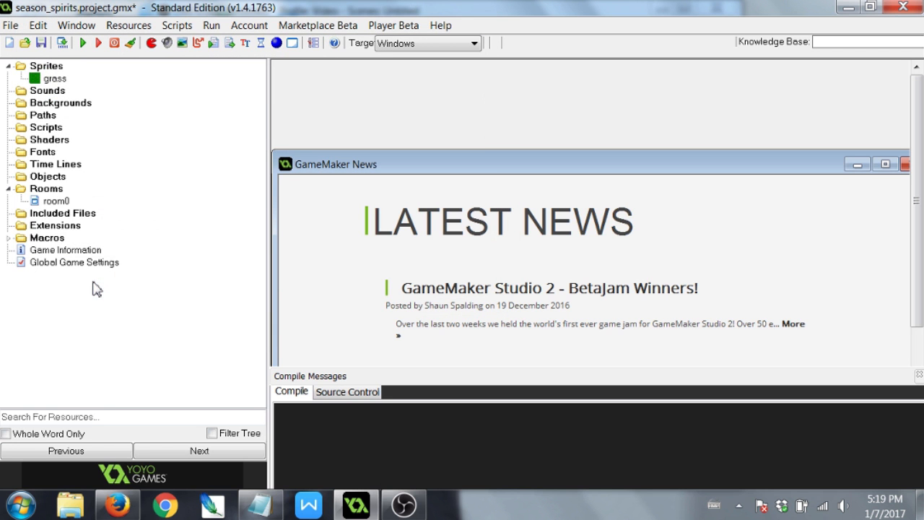
# Create a new object named grass_obj and assign the grass sprite to it.
pyautogui.click(277, 44)
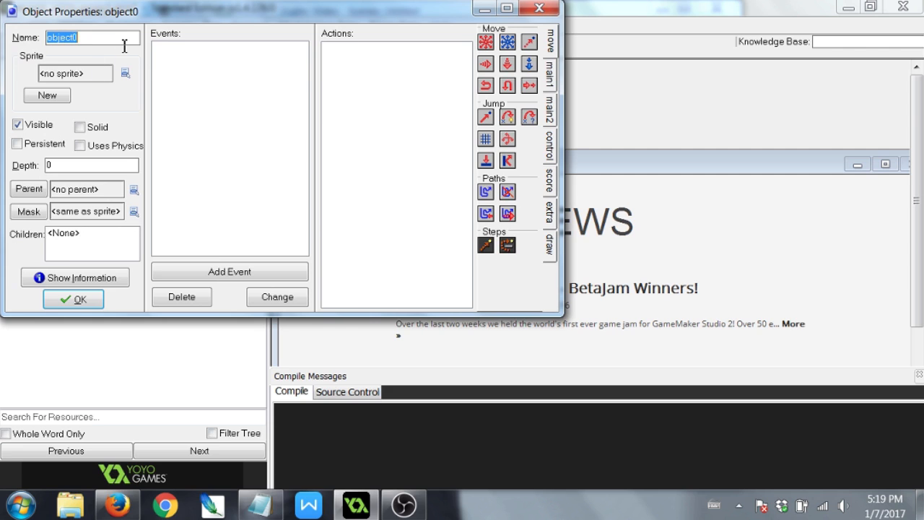
pyautogui.write('grass_obj')
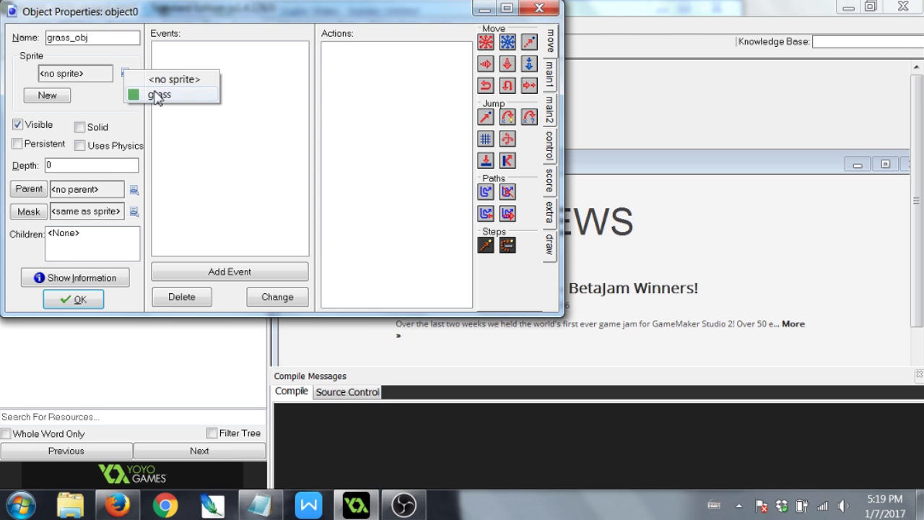
pyautogui.click(152, 95)
# Add a Create event to grass_obj that changes the sprite to grass with subimage 0 and speed 0, and accept the object.
pyautogui.click(238, 271)
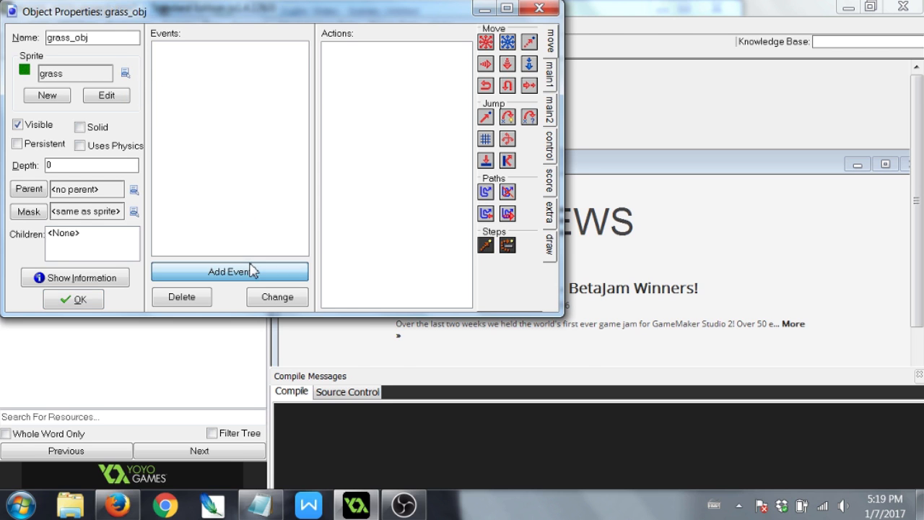
pyautogui.click(380, 160)
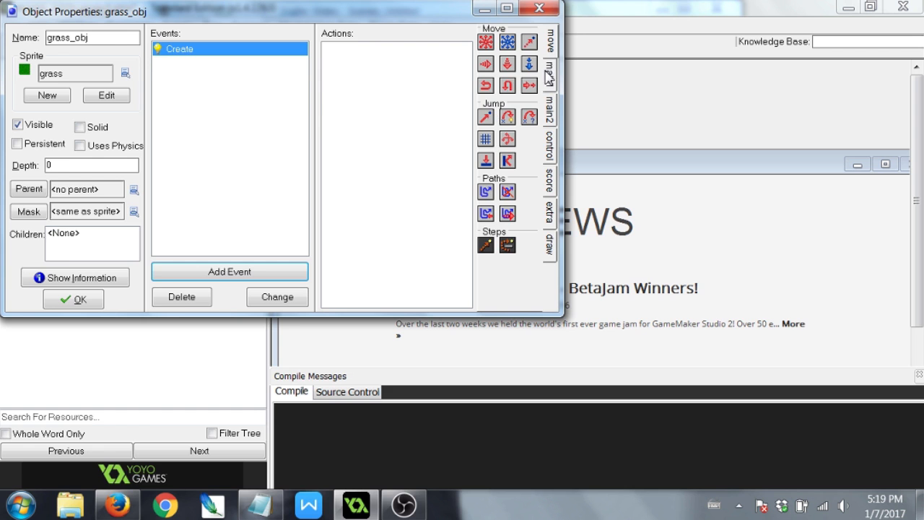
pyautogui.click(550, 75)
pyautogui.moveTo(484, 96); pyautogui.dragTo(360, 86)
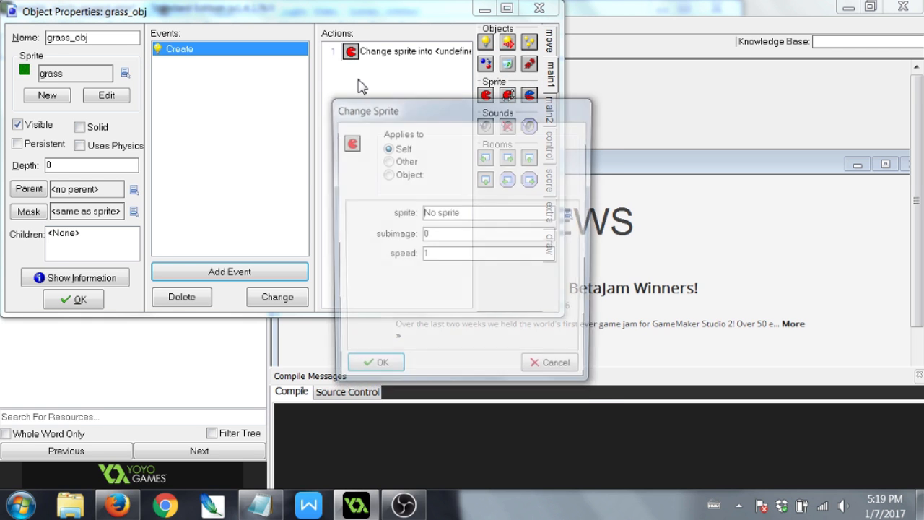
pyautogui.click(572, 215)
pyautogui.click(585, 244)
pyautogui.click(465, 258)
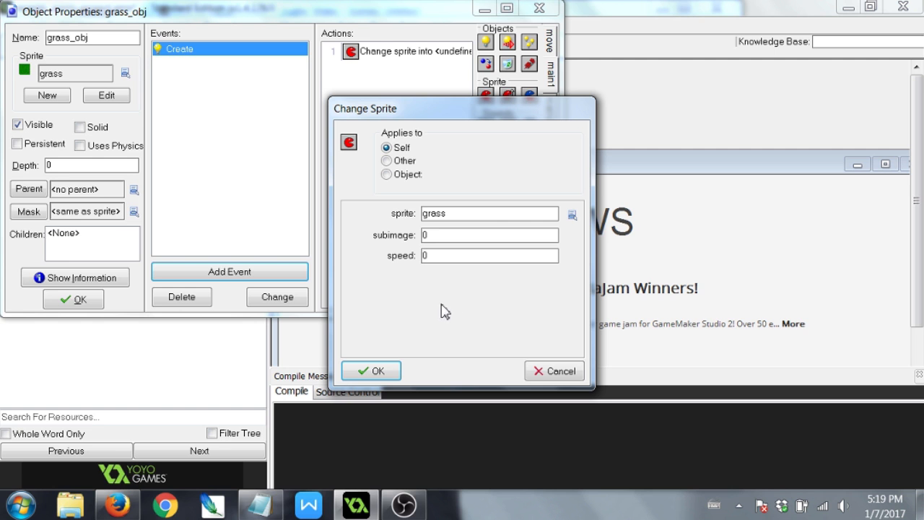
pyautogui.click(372, 370)
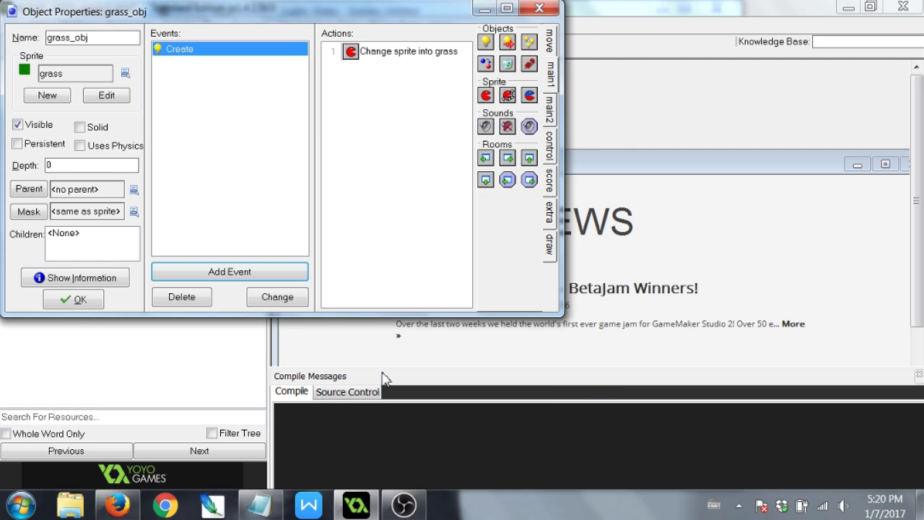
pyautogui.click(85, 304)
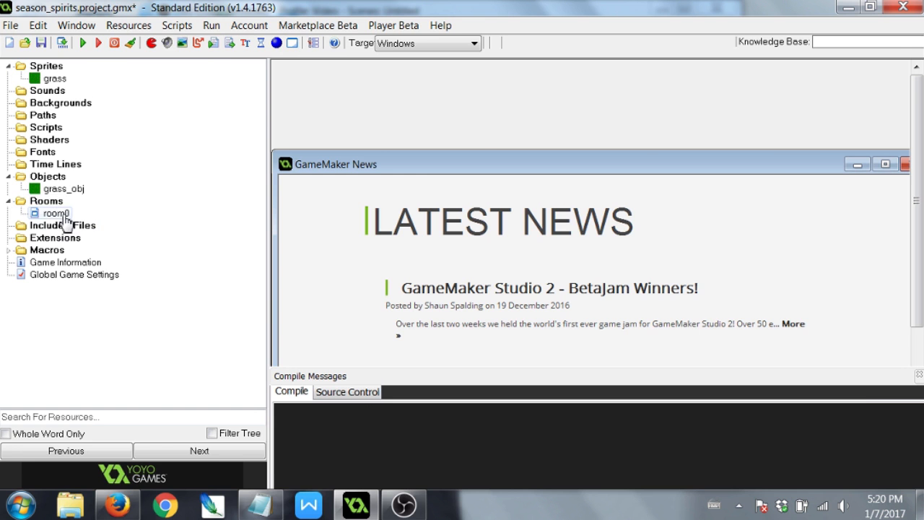
# Open room0, fill every cell of its 64 by 64 grid with grass_obj instances, and accept the room.
pyautogui.doubleClick(58, 214)
pyautogui.click(57, 69)
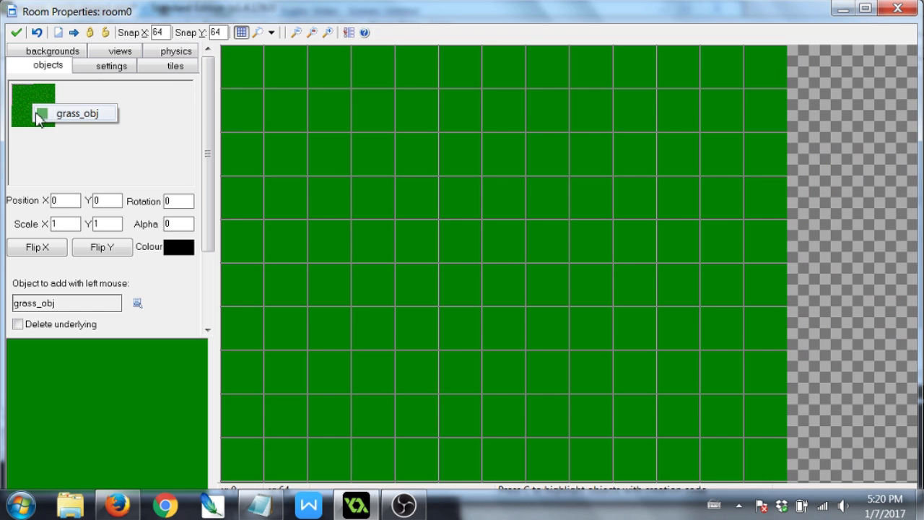
pyautogui.moveTo(243, 80); pyautogui.dragTo(264, 85)
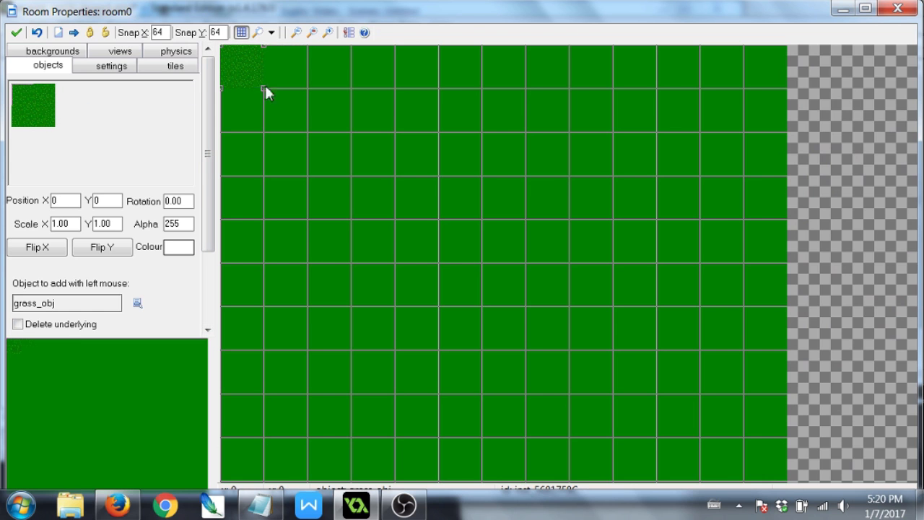
pyautogui.click(285, 77)
pyautogui.click(321, 65)
pyautogui.click(361, 65)
pyautogui.click(418, 72)
pyautogui.click(462, 72)
pyautogui.click(501, 72)
pyautogui.click(549, 78)
pyautogui.click(581, 68)
pyautogui.click(632, 69)
pyautogui.click(685, 72)
pyautogui.click(726, 69)
pyautogui.click(775, 69)
pyautogui.click(778, 99)
pyautogui.click(727, 101)
pyautogui.click(667, 108)
pyautogui.click(621, 107)
pyautogui.click(580, 106)
pyautogui.click(538, 106)
pyautogui.click(498, 107)
pyautogui.click(461, 114)
pyautogui.click(407, 115)
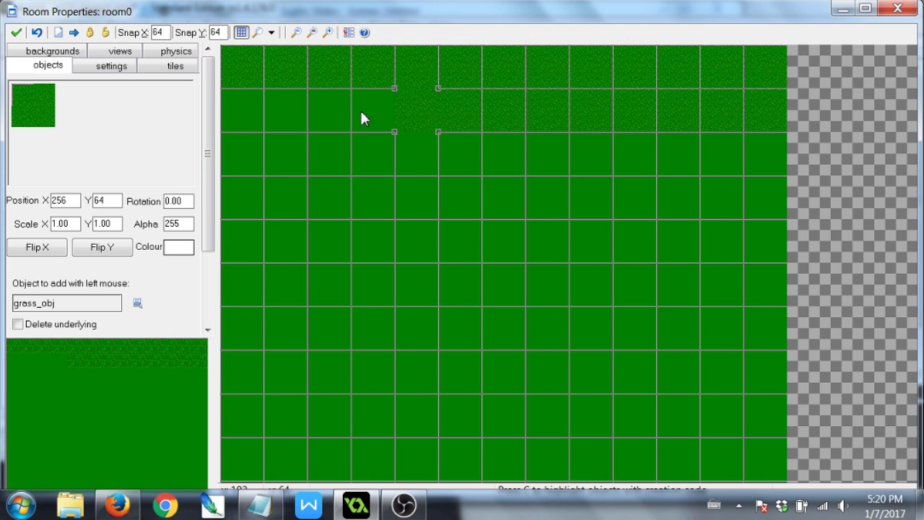
pyautogui.click(361, 115)
pyautogui.click(332, 116)
pyautogui.click(289, 119)
pyautogui.click(246, 126)
pyautogui.click(246, 152)
pyautogui.click(289, 162)
pyautogui.click(332, 163)
pyautogui.click(374, 166)
pyautogui.click(415, 168)
pyautogui.click(462, 166)
pyautogui.click(505, 163)
pyautogui.click(549, 161)
pyautogui.click(629, 160)
pyautogui.click(603, 163)
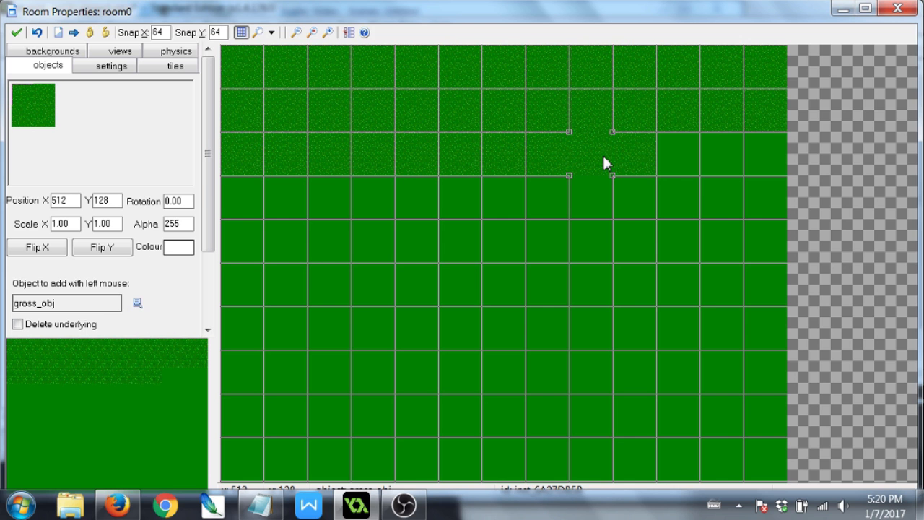
pyautogui.click(677, 159)
pyautogui.click(722, 159)
pyautogui.click(761, 157)
pyautogui.click(772, 202)
pyautogui.click(774, 238)
pyautogui.click(774, 283)
pyautogui.click(771, 327)
pyautogui.click(767, 369)
pyautogui.click(767, 413)
pyautogui.click(765, 453)
pyautogui.click(727, 455)
pyautogui.moveTo(566, 379); pyautogui.dragTo(509, 328)
pyautogui.click(503, 289)
pyautogui.click(498, 254)
pyautogui.click(538, 249)
pyautogui.moveTo(622, 278); pyautogui.dragTo(627, 314)
pyautogui.click(592, 366)
pyautogui.click(514, 267)
pyautogui.click(560, 312)
pyautogui.moveTo(411, 252)
pyautogui.mouseDown()
pyautogui.moveTo(401, 267)
pyautogui.moveTo(328, 271)
pyautogui.mouseUp()
pyautogui.click(289, 251)
pyautogui.click(324, 328)
pyautogui.click(372, 370)
pyautogui.click(415, 330)
pyautogui.click(379, 228)
pyautogui.click(462, 200)
pyautogui.click(505, 198)
pyautogui.click(634, 197)
pyautogui.click(710, 204)
pyautogui.click(718, 299)
pyautogui.click(728, 456)
pyautogui.moveTo(727, 456); pyautogui.dragTo(715, 431)
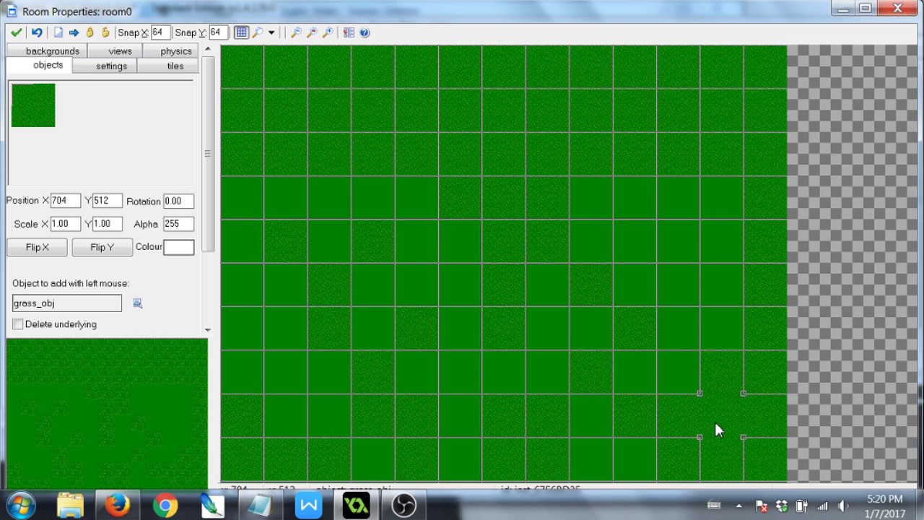
pyautogui.moveTo(611, 432); pyautogui.dragTo(369, 321)
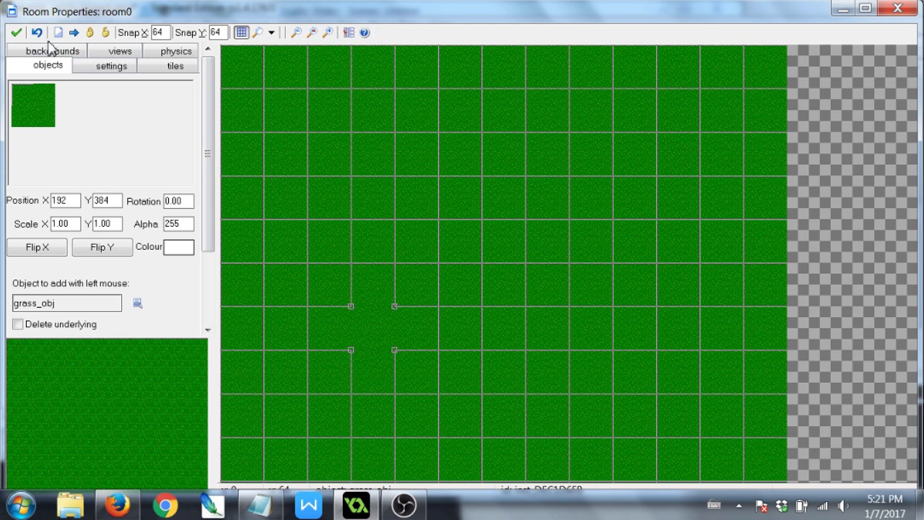
pyautogui.click(16, 33)
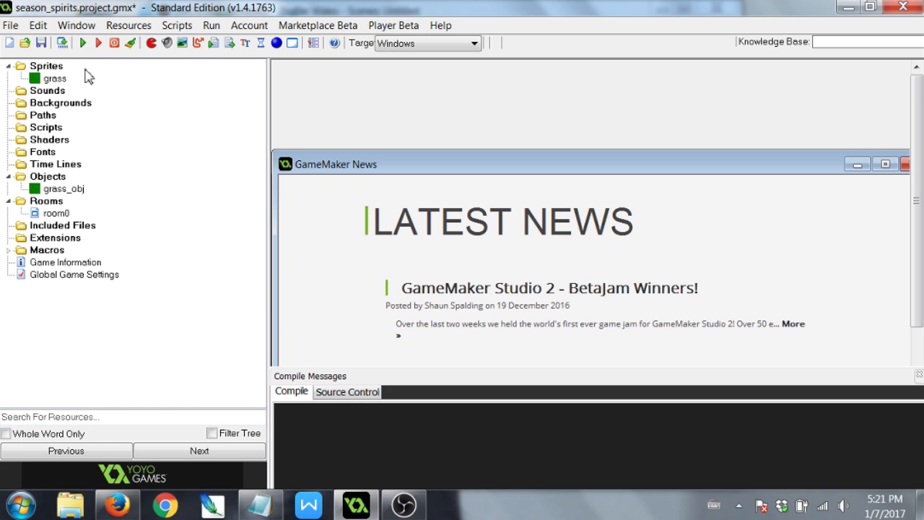
# Create a new sprite named statue_full with a blank image 64 pixels wide and 128 pixels high.
pyautogui.click(155, 44)
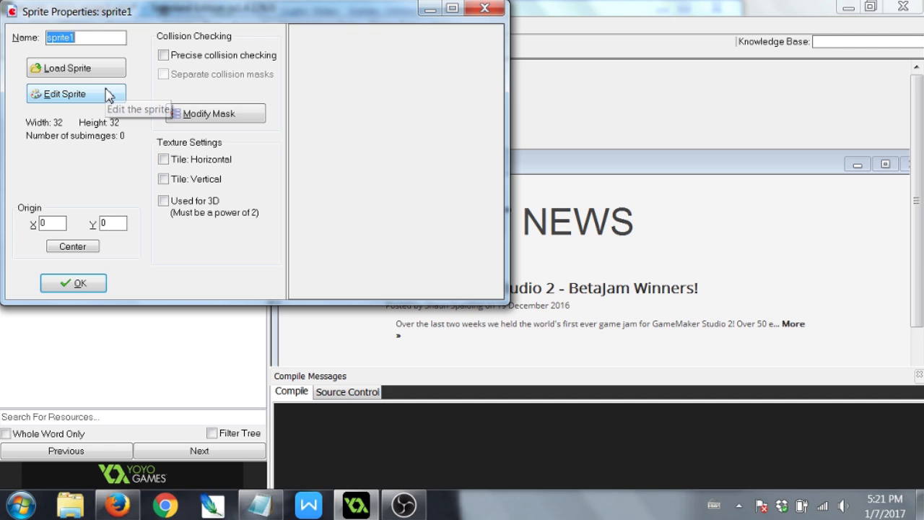
pyautogui.write('statue_full')
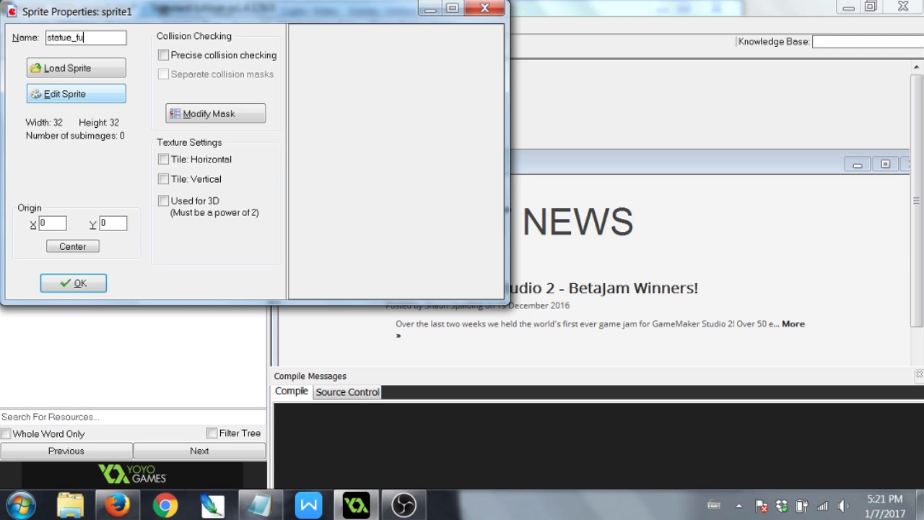
pyautogui.click(93, 93)
pyautogui.click(219, 63)
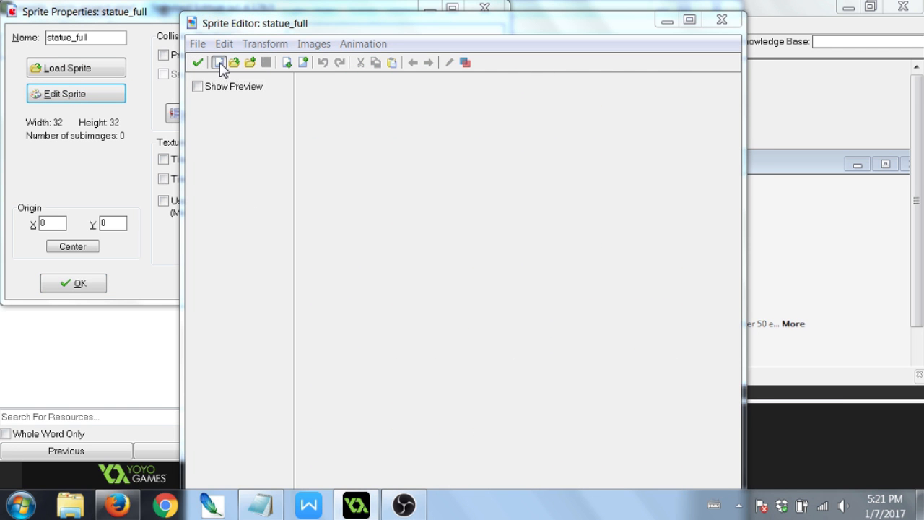
pyautogui.write('64')
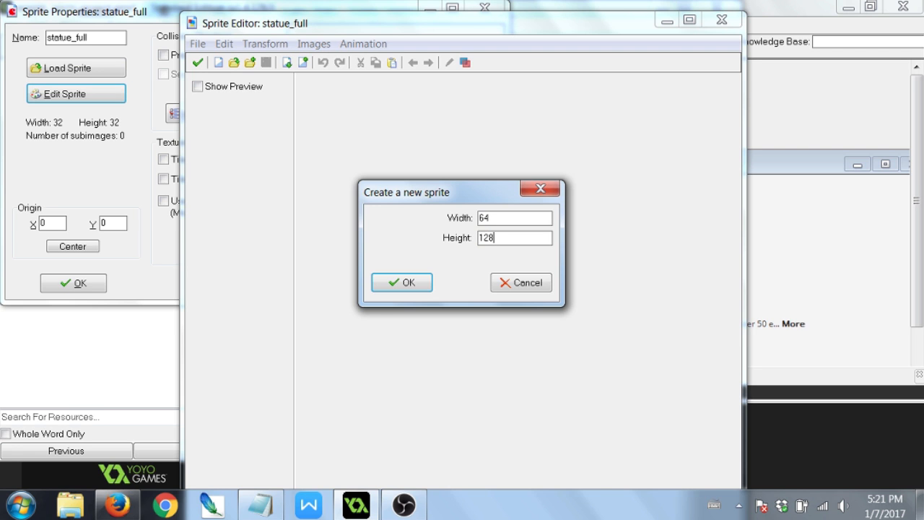
pyautogui.click(408, 282)
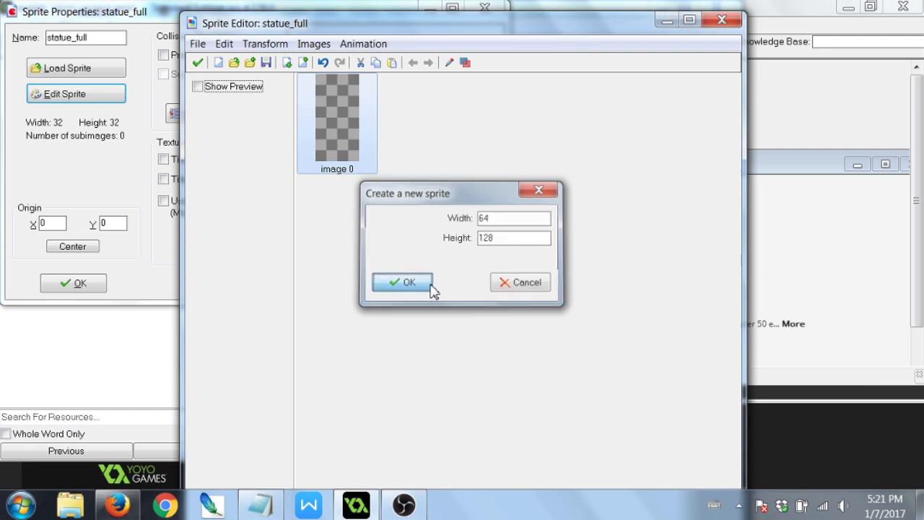
# Open the blank statue image for editing and choose the Ellipse tool with gray as the left drawing colour.
pyautogui.doubleClick(352, 139)
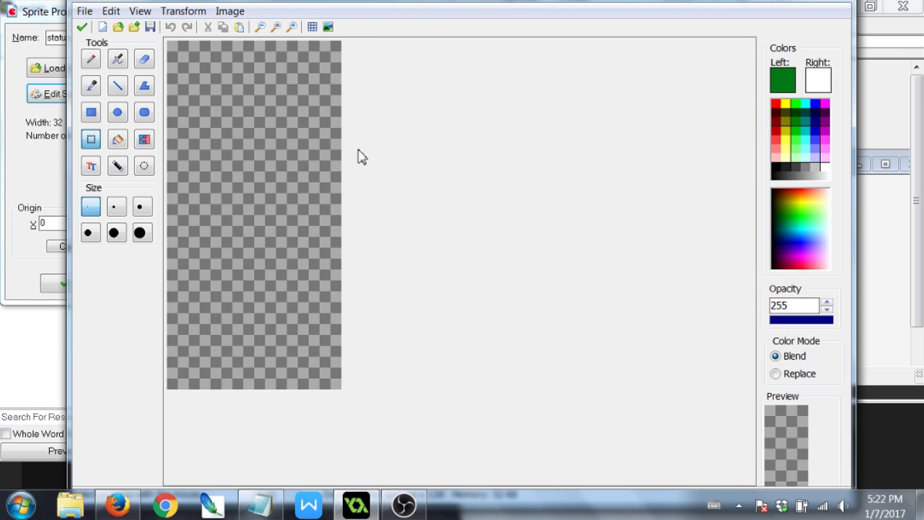
pyautogui.click(119, 120)
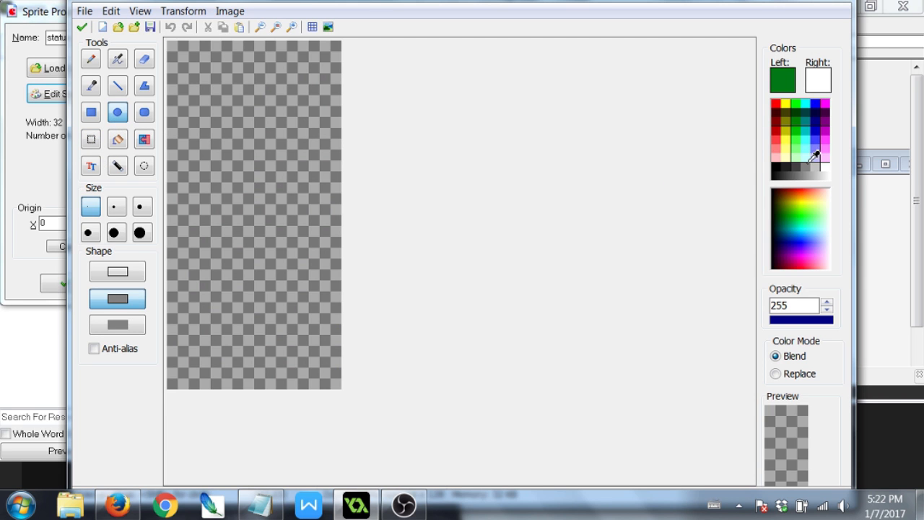
pyautogui.click(813, 167)
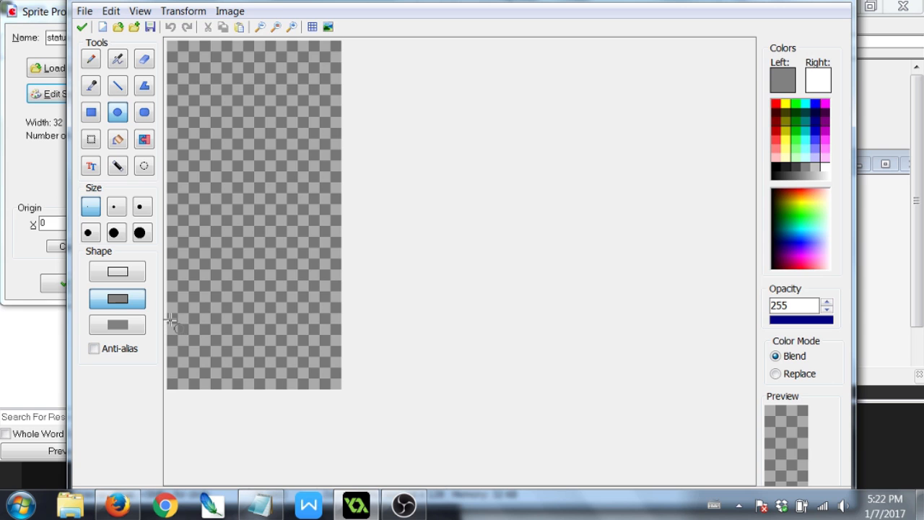
# Try a wide ellipse as the statue's base near the bottom of the image, and undo it.
pyautogui.moveTo(171, 303); pyautogui.dragTo(347, 379)
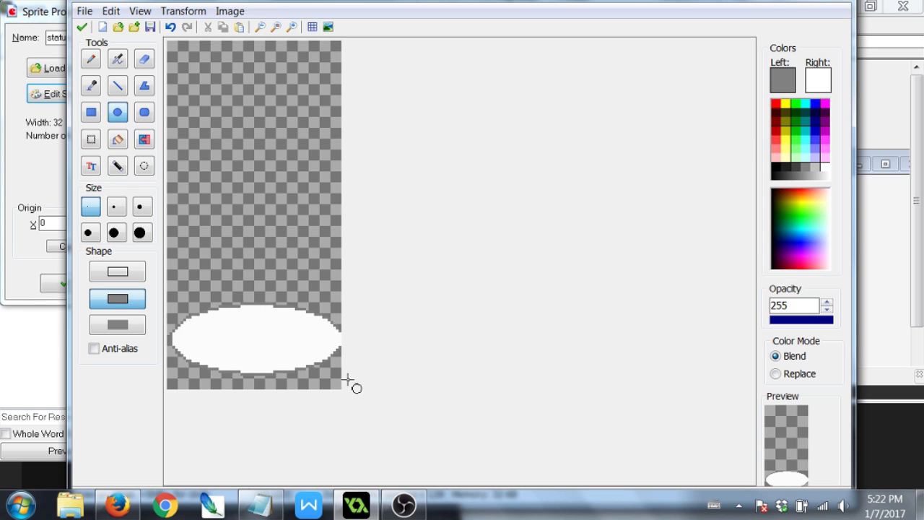
pyautogui.hotkey('ctrl', 'z')
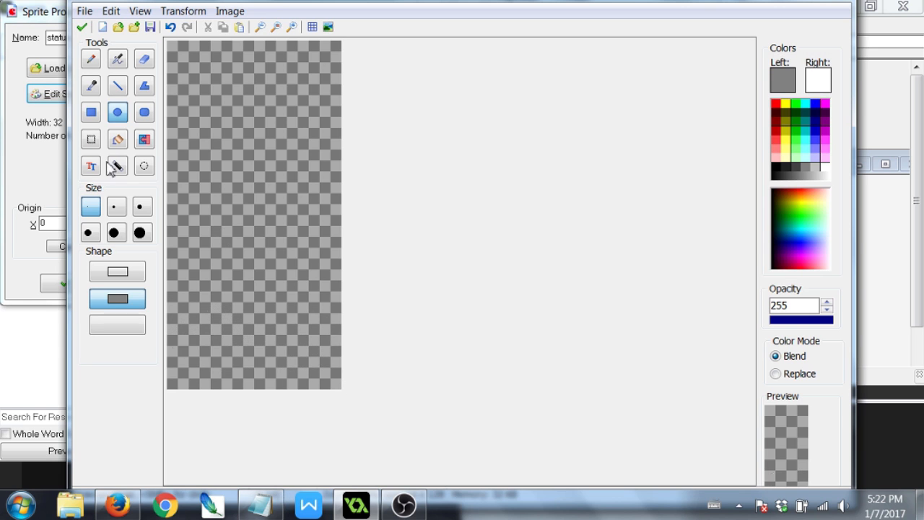
pyautogui.click(91, 139)
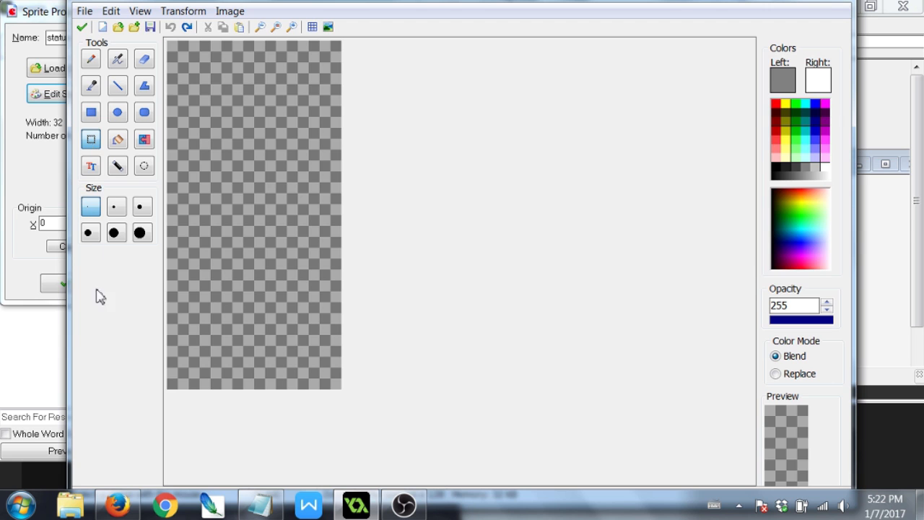
# Draw a solid gray rectangle across the bottom quarter of the image; try a narrower column above it and undo that column.
pyautogui.click(91, 117)
pyautogui.click(138, 326)
pyautogui.moveTo(170, 299); pyautogui.dragTo(343, 390)
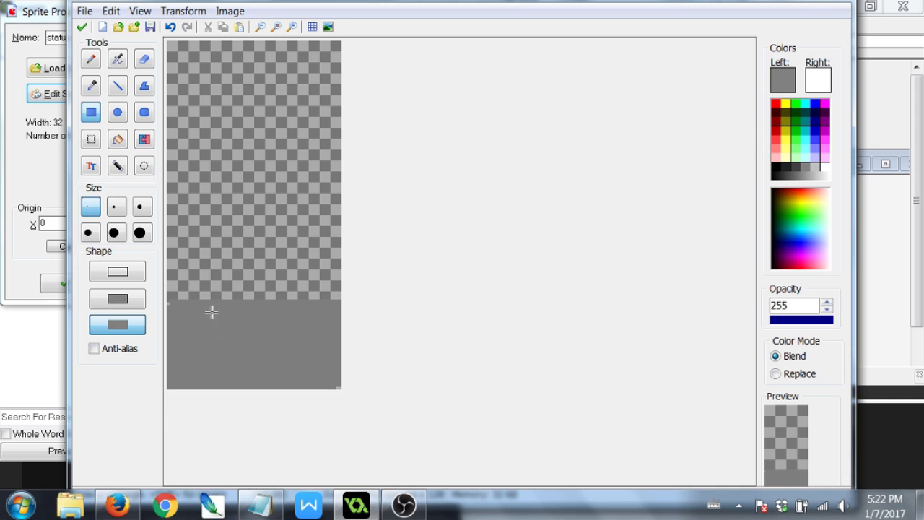
pyautogui.moveTo(208, 303); pyautogui.dragTo(309, 123)
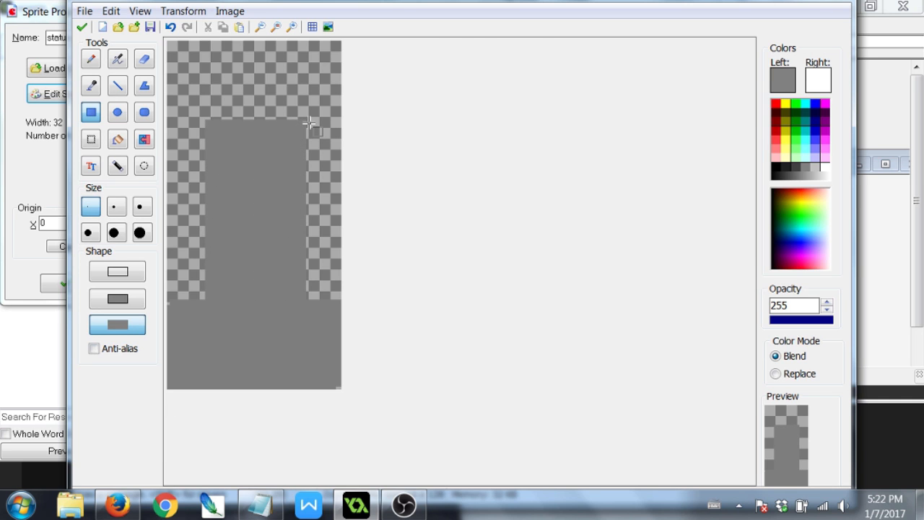
pyautogui.click(170, 27)
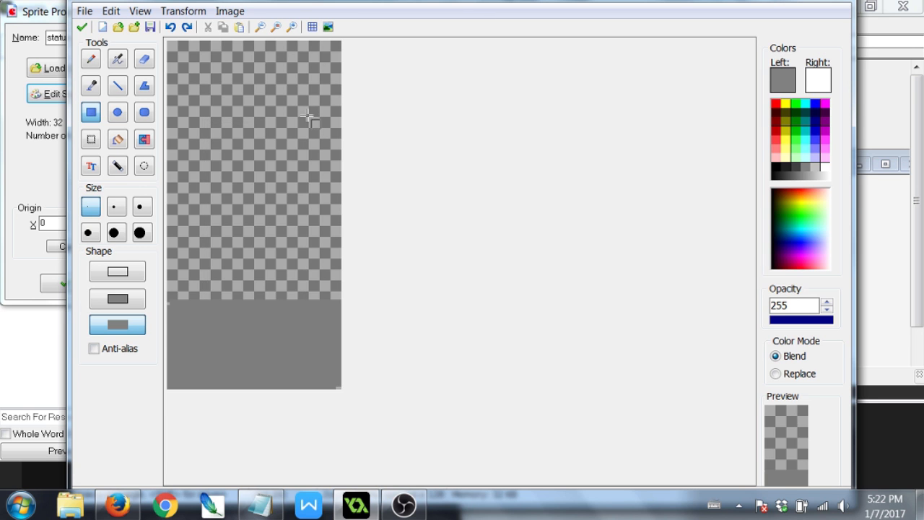
# Show the image editor's grid and set its horizontal and vertical size to 4.
pyautogui.click(312, 27)
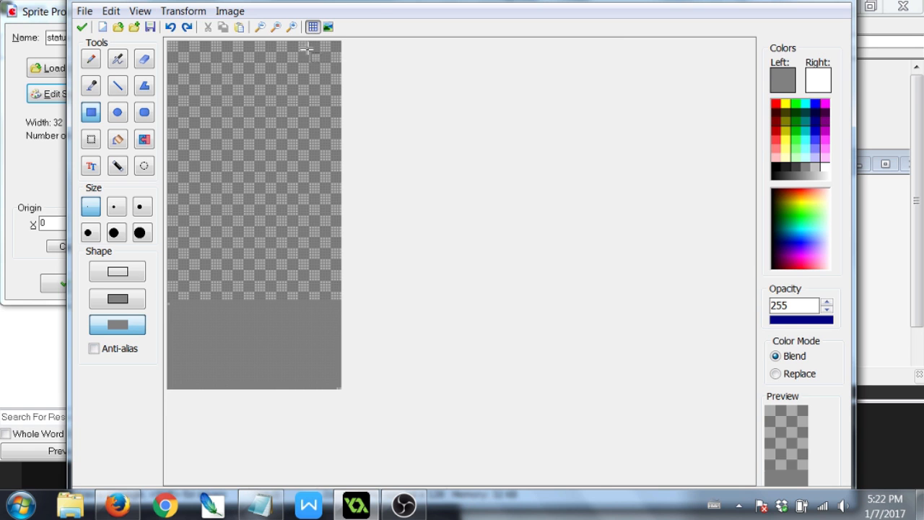
pyautogui.scroll(2, 350, 369)
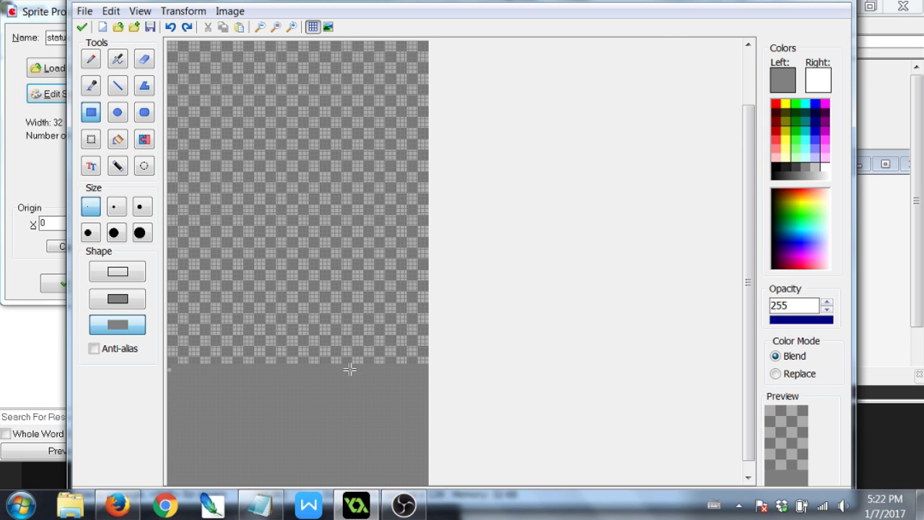
pyautogui.click(150, 11)
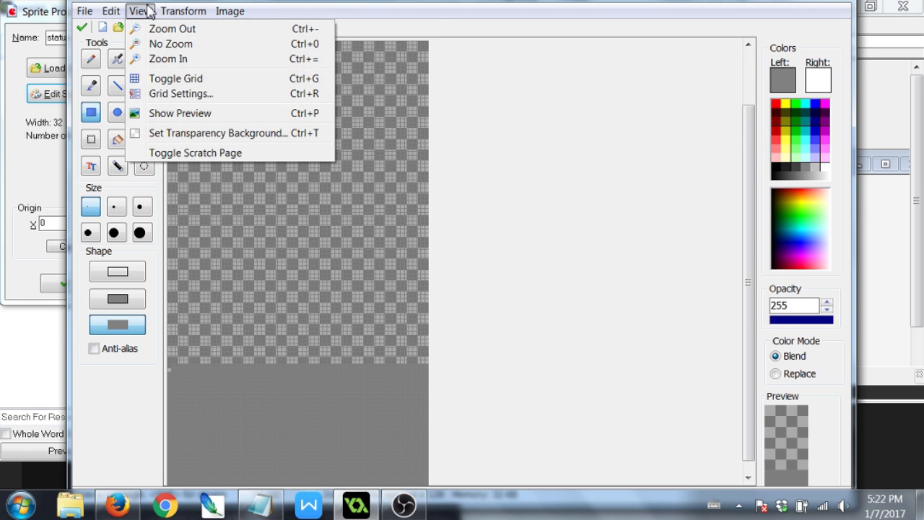
pyautogui.click(204, 94)
pyautogui.click(440, 202)
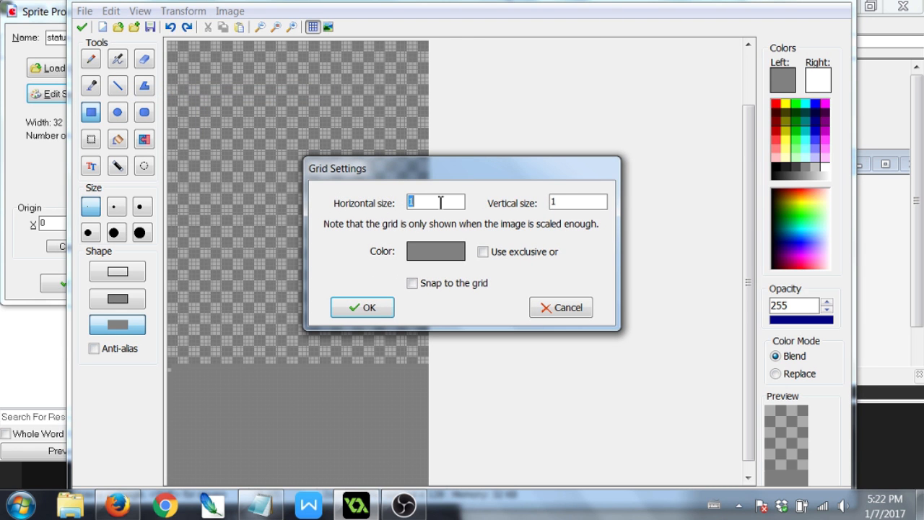
pyautogui.write('44')
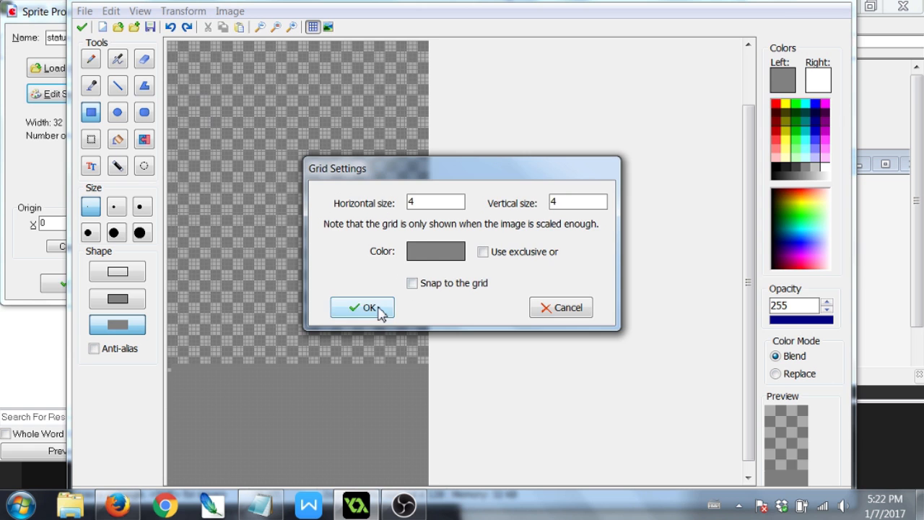
pyautogui.click(377, 312)
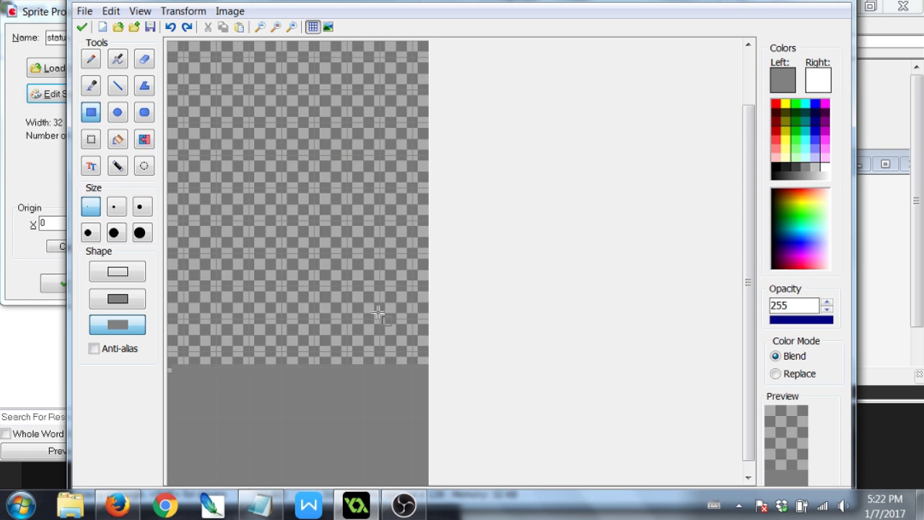
# Set the image grid's colour to white.
pyautogui.click(138, 11)
pyautogui.click(206, 95)
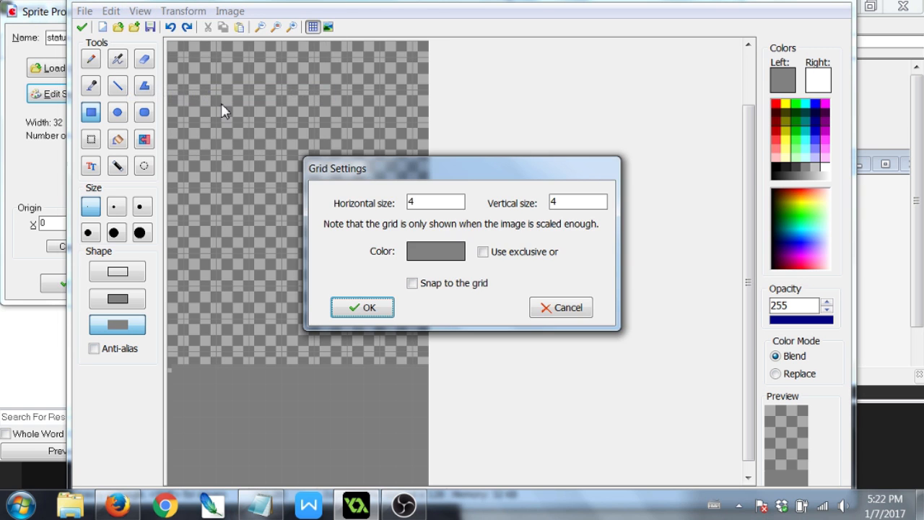
pyautogui.click(454, 254)
pyautogui.click(444, 223)
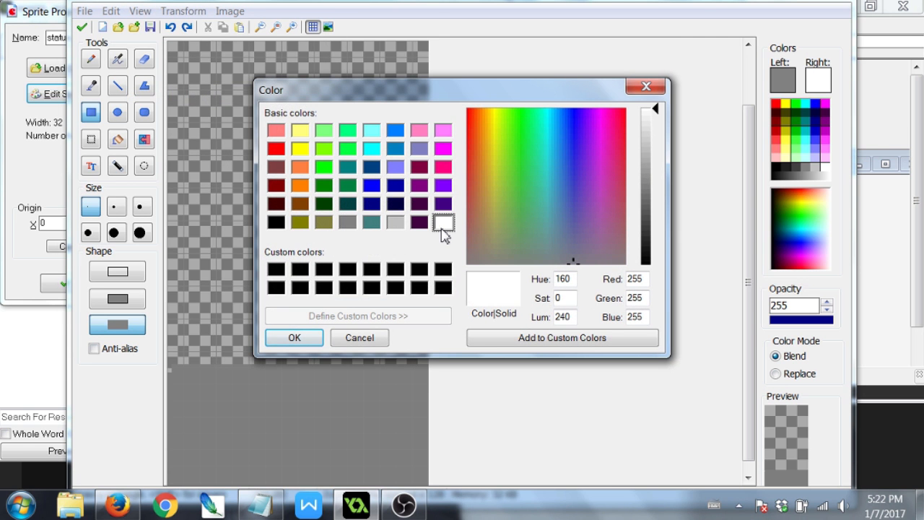
pyautogui.click(315, 339)
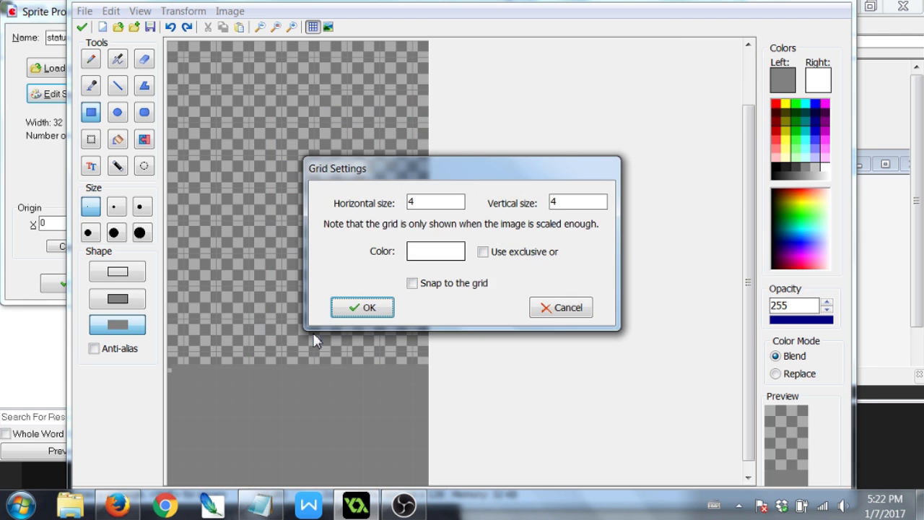
pyautogui.click(368, 309)
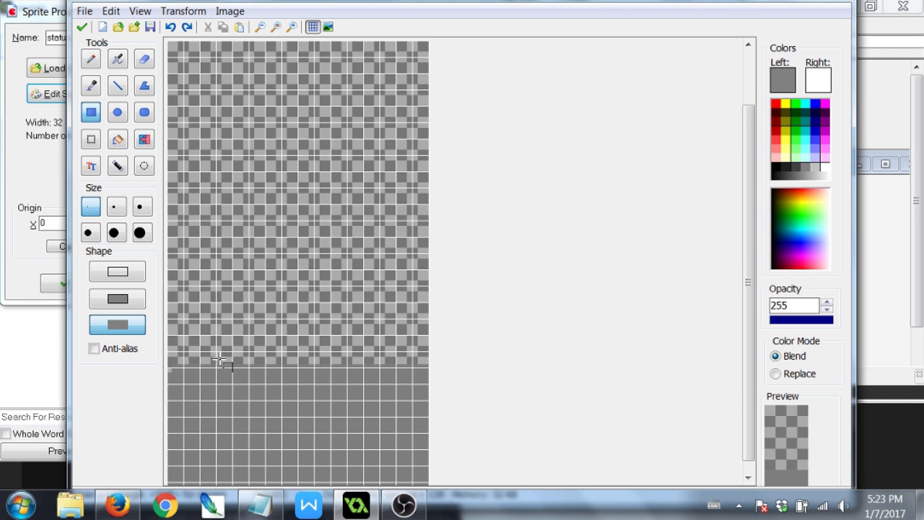
pyautogui.moveTo(236, 366); pyautogui.dragTo(398, 190)
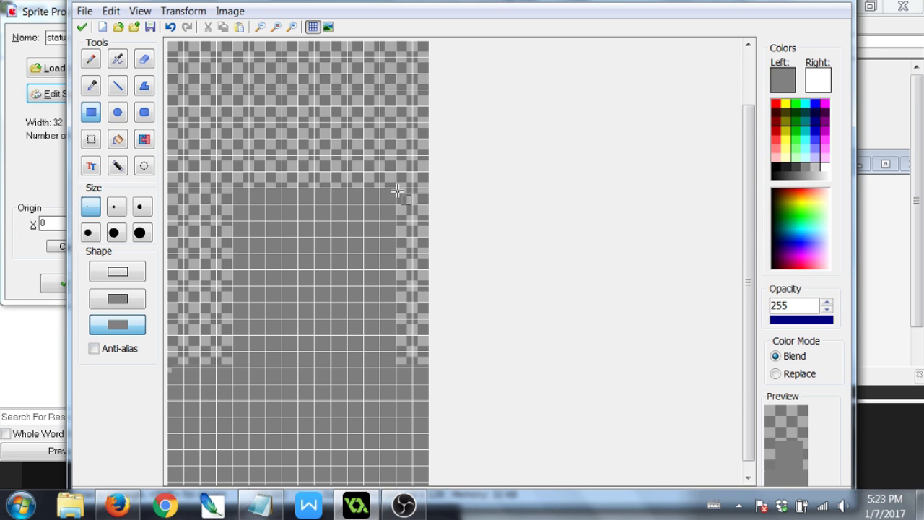
pyautogui.moveTo(398, 190); pyautogui.dragTo(376, 191)
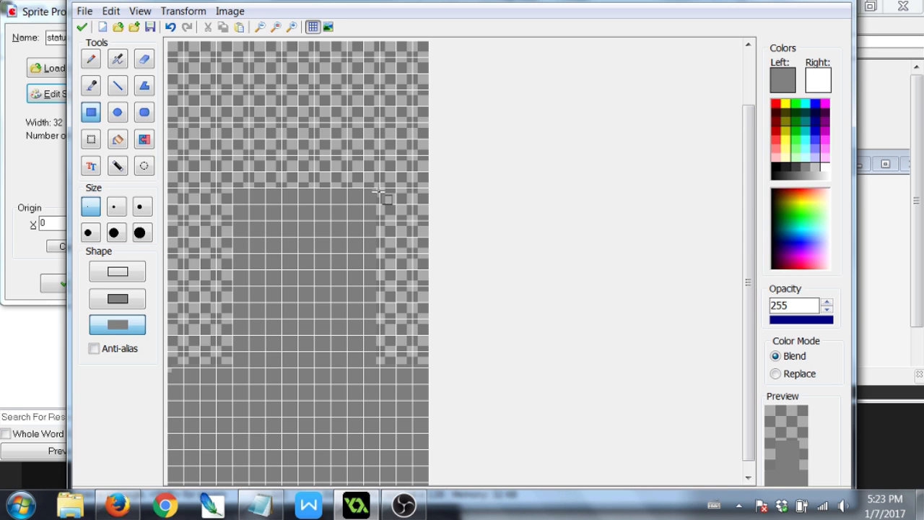
pyautogui.hotkey('ctrl', 'z')
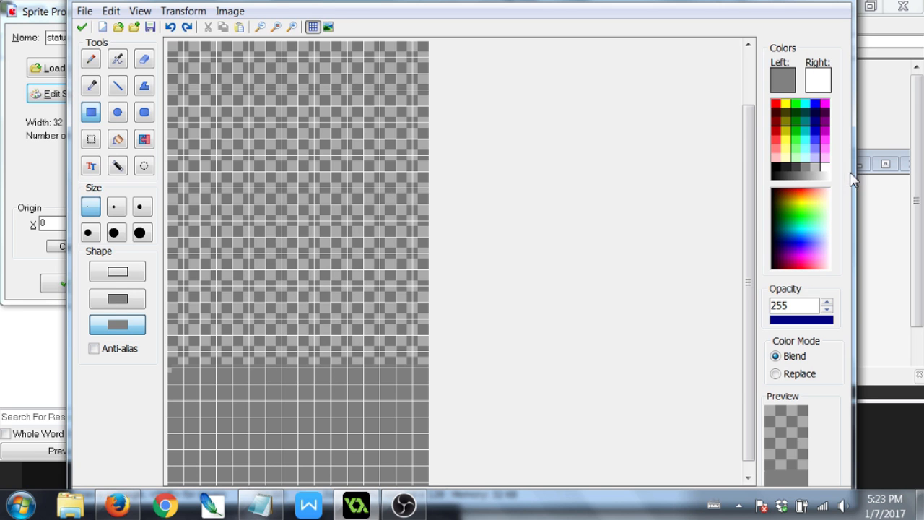
# Cover the whole empty area above the gray base with solid black rectangles.
pyautogui.click(775, 172)
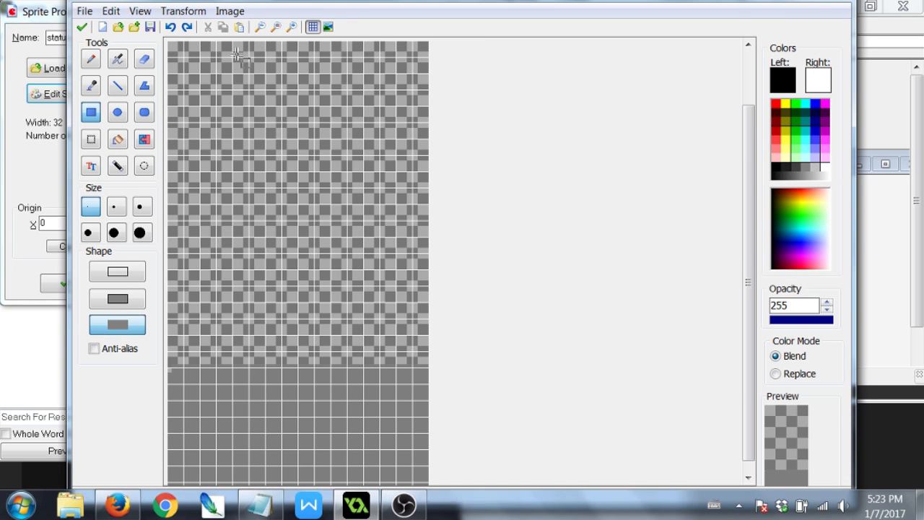
pyautogui.moveTo(171, 46); pyautogui.dragTo(149, 371)
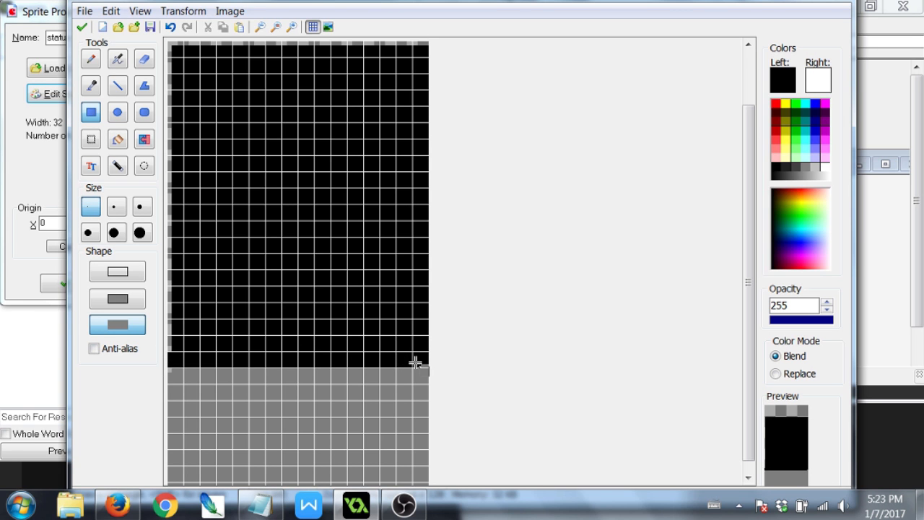
pyautogui.moveTo(426, 367); pyautogui.dragTo(163, 40)
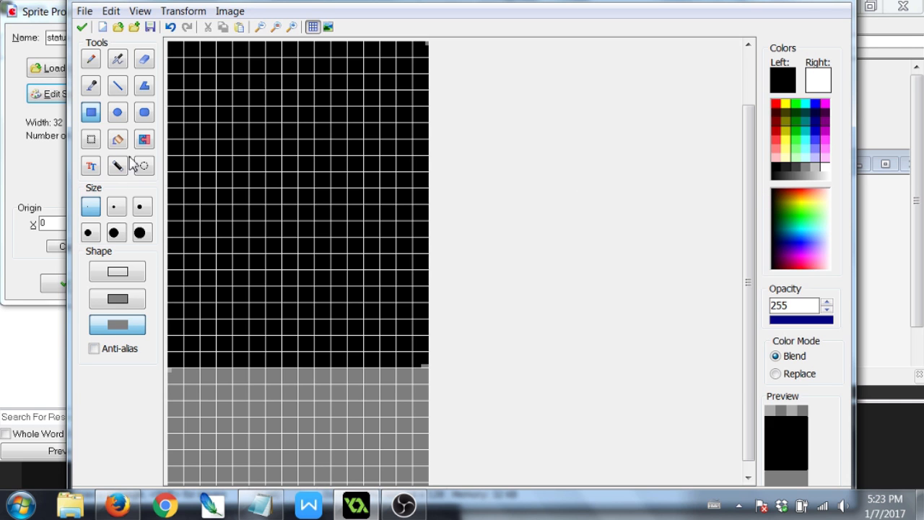
# Sample the base's gray as the left drawing colour and choose the Rectangle tool.
pyautogui.click(91, 86)
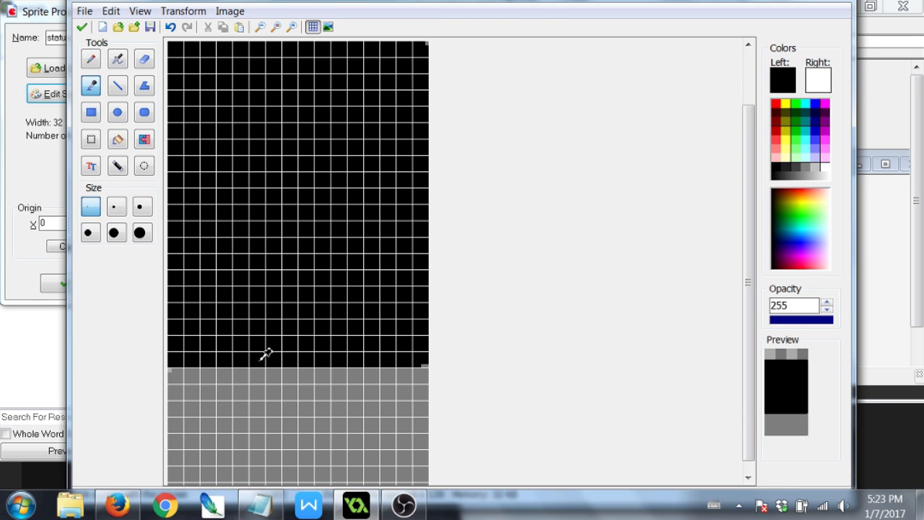
pyautogui.click(307, 421)
pyautogui.click(91, 113)
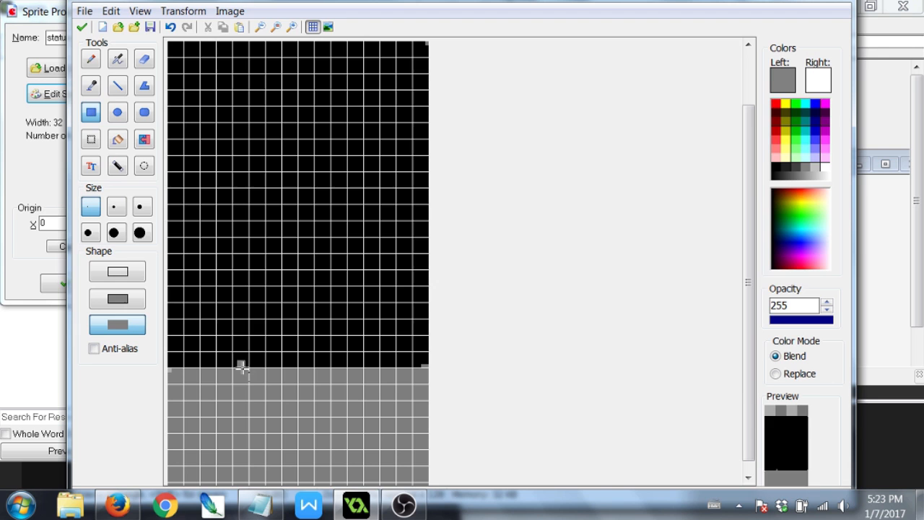
pyautogui.moveTo(242, 368); pyautogui.dragTo(246, 280)
pyautogui.click(277, 322)
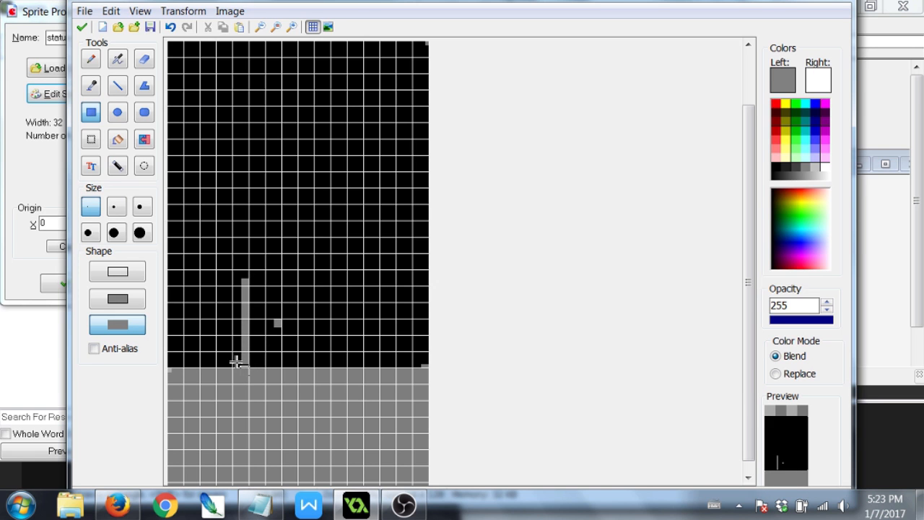
pyautogui.hotkey('ctrl', 'z')
pyautogui.hotkey('ctrl', 'z')
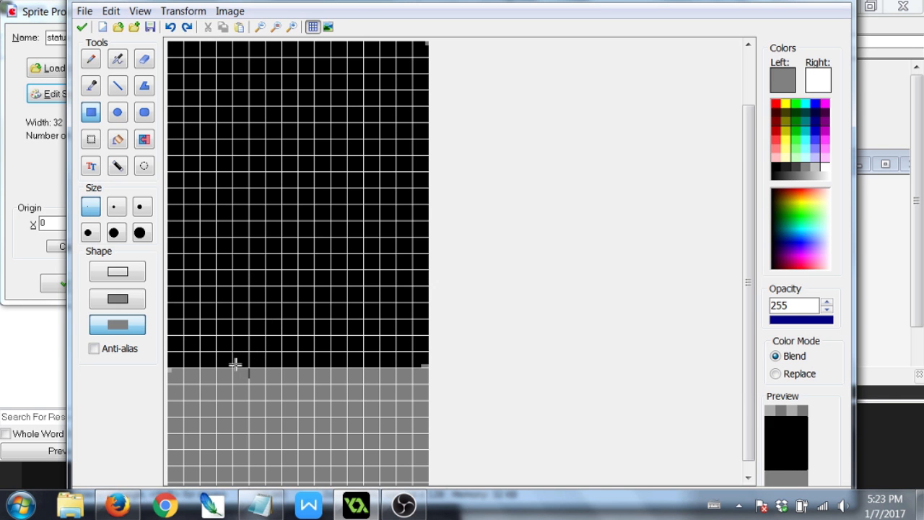
# Draw a solid gray column eight grid cells wide above the base, about 14 cells tall and joined to the base.
pyautogui.moveTo(235, 366); pyautogui.dragTo(365, 114)
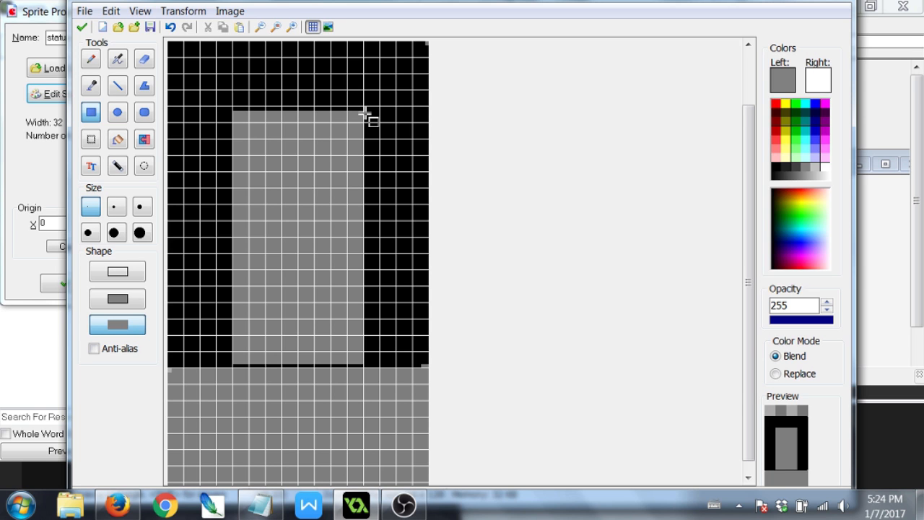
pyautogui.moveTo(366, 114)
pyautogui.mouseDown()
pyautogui.moveTo(365, 92)
pyautogui.moveTo(367, 144)
pyautogui.mouseUp()
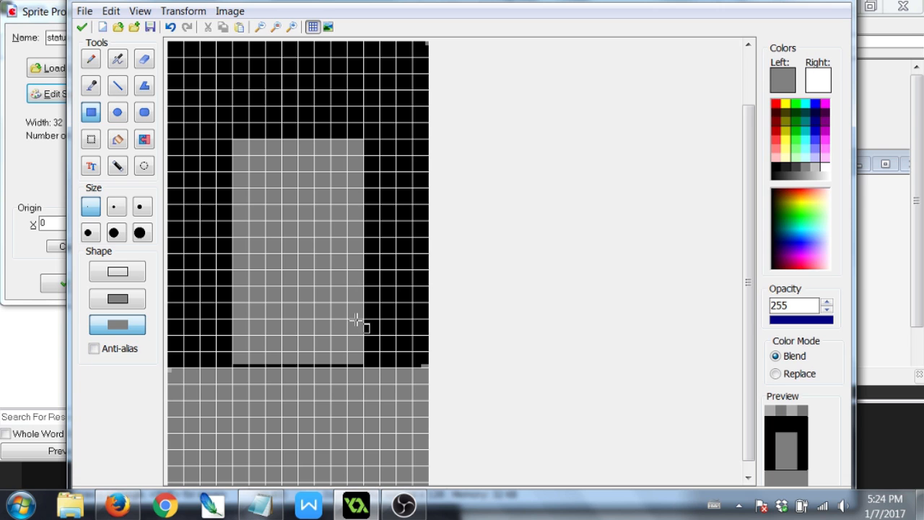
pyautogui.moveTo(367, 325); pyautogui.dragTo(236, 429)
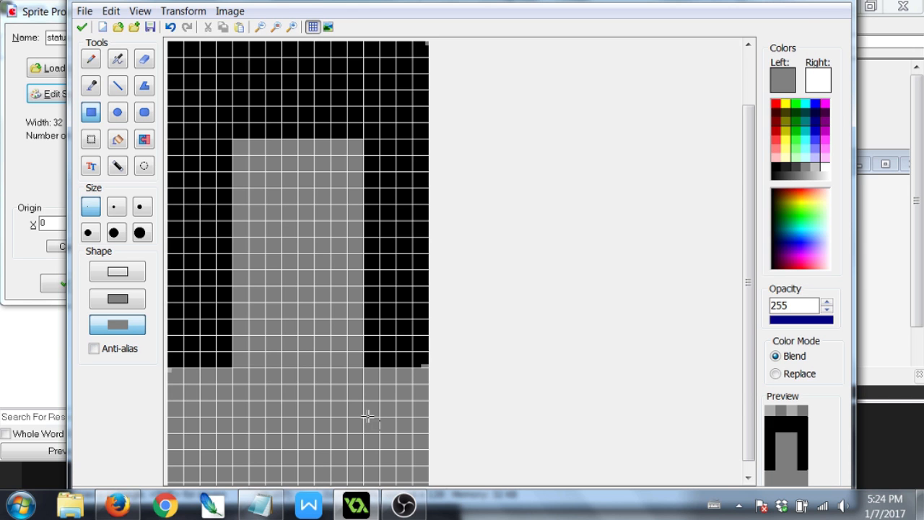
# Draw a wide, slightly darker gray filled ellipse across the top of the column as the statue's basin.
pyautogui.click(122, 113)
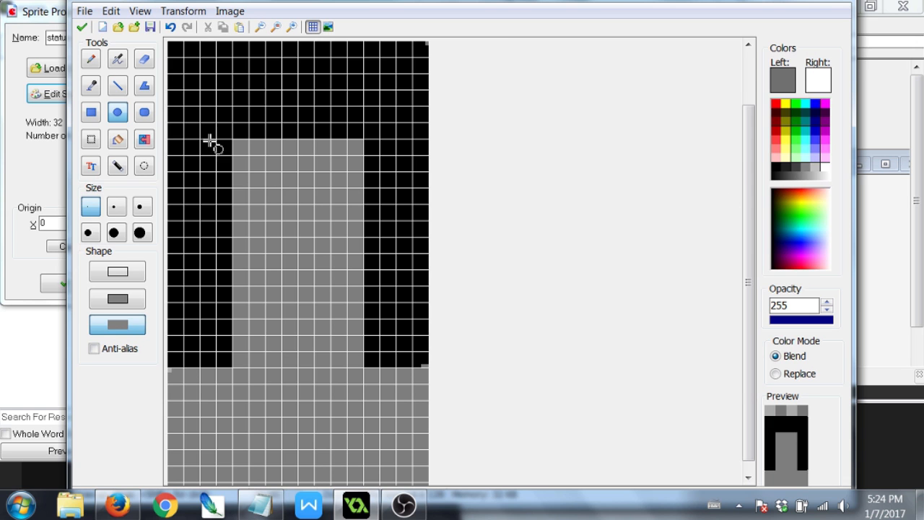
pyautogui.moveTo(174, 50); pyautogui.dragTo(433, 180)
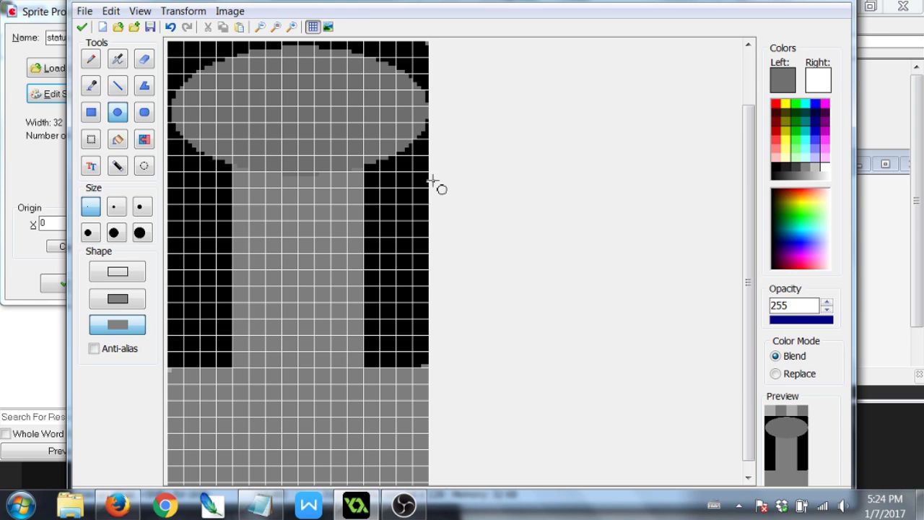
pyautogui.moveTo(433, 180); pyautogui.dragTo(425, 152)
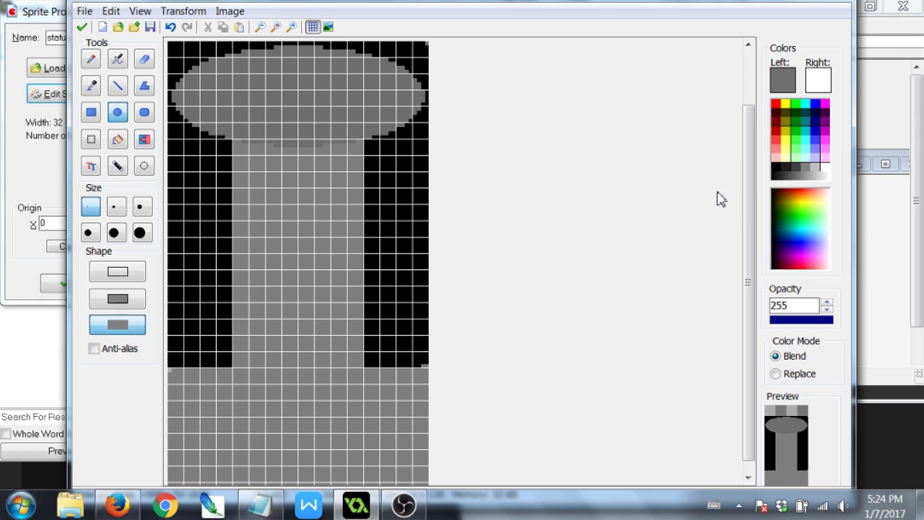
pyautogui.click(801, 170)
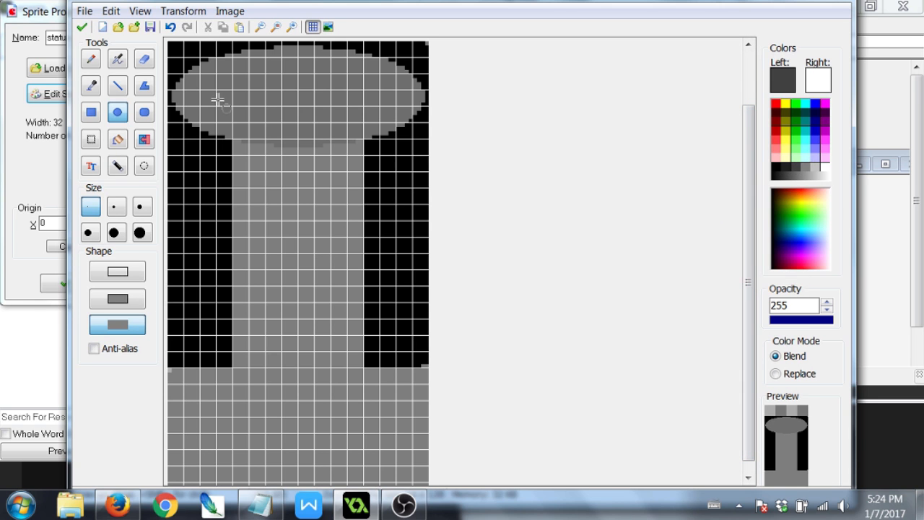
pyautogui.moveTo(175, 94); pyautogui.dragTo(414, 165)
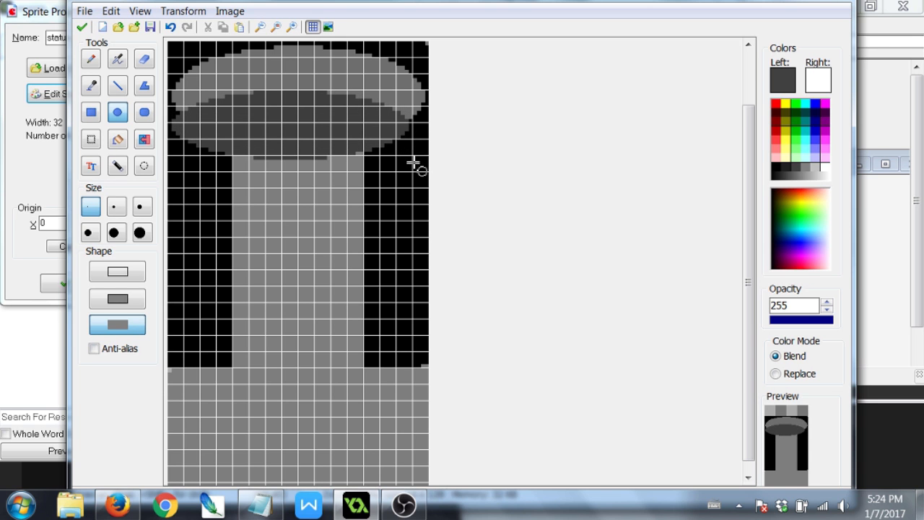
pyautogui.hotkey('ctrl', 'z')
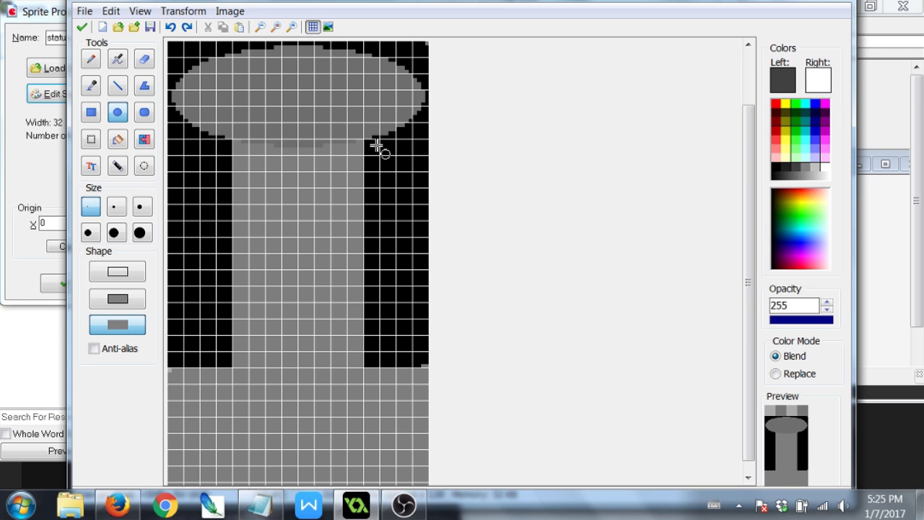
# Draw a smaller blue filled ellipse inside the gray basin as its water.
pyautogui.click(814, 103)
pyautogui.moveTo(208, 67); pyautogui.dragTo(397, 130)
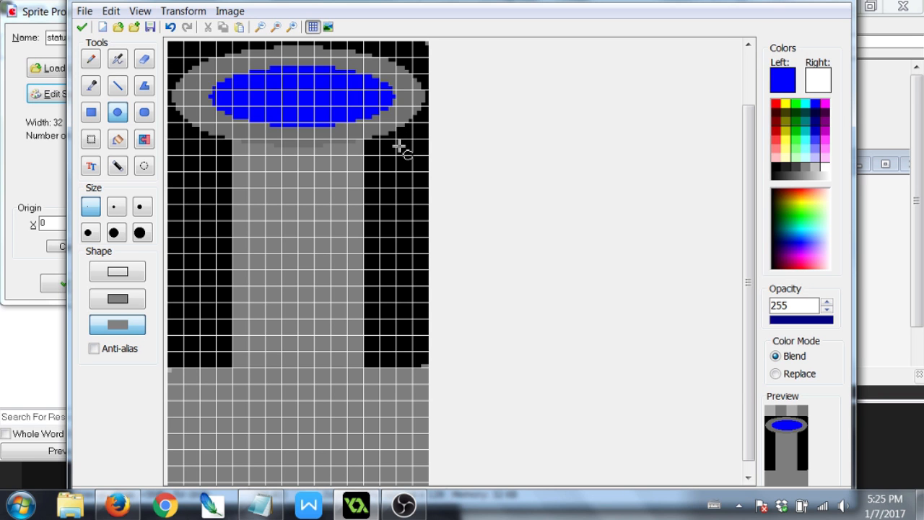
# Choose the Pencil tool with the second-smallest brush size and a gray slightly darker than the column, and hide the grid.
pyautogui.click(801, 172)
pyautogui.click(799, 174)
pyautogui.click(802, 172)
pyautogui.click(804, 173)
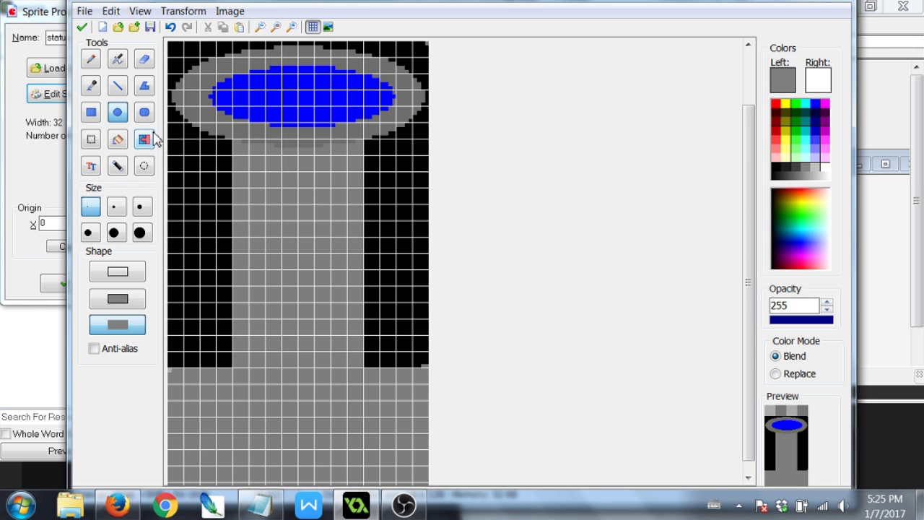
pyautogui.click(91, 63)
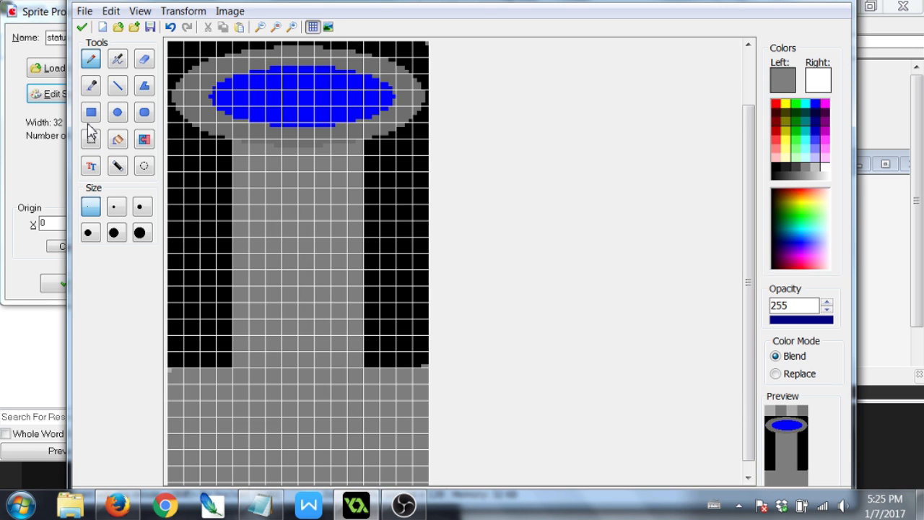
pyautogui.click(114, 207)
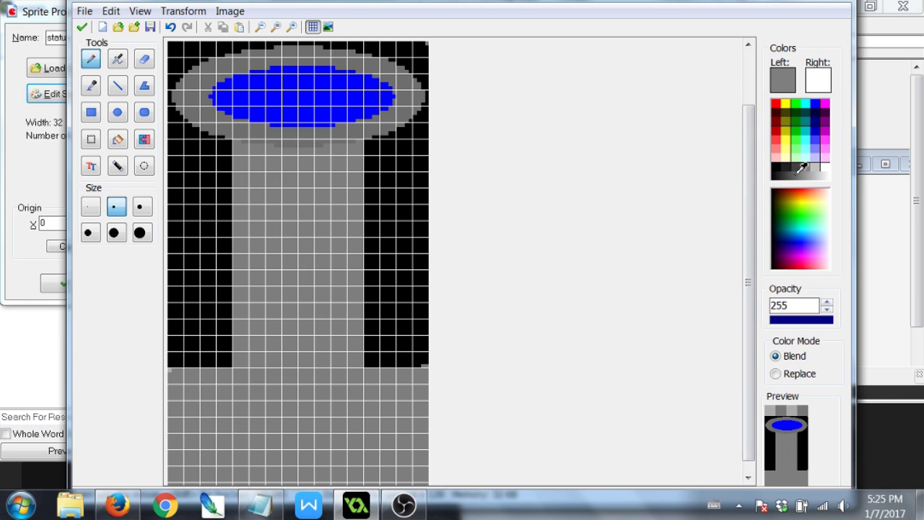
pyautogui.click(195, 12)
pyautogui.moveTo(225, 13)
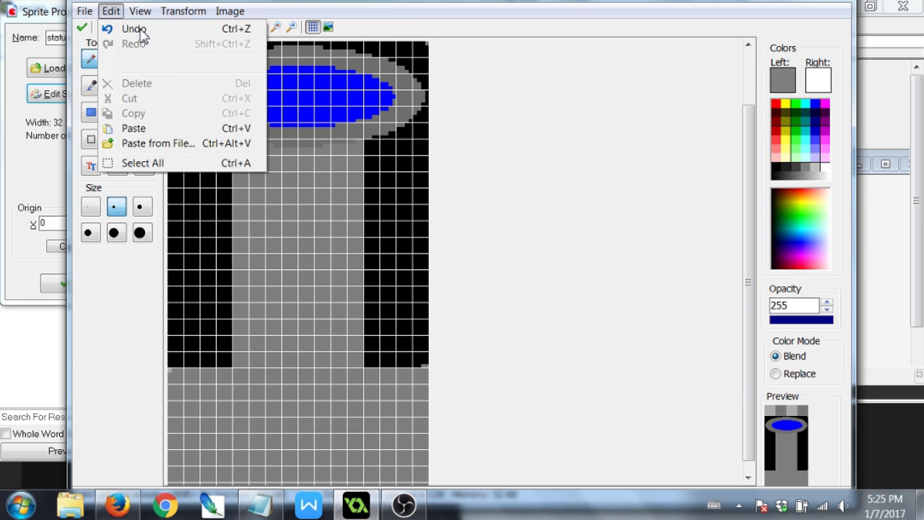
pyautogui.click(314, 28)
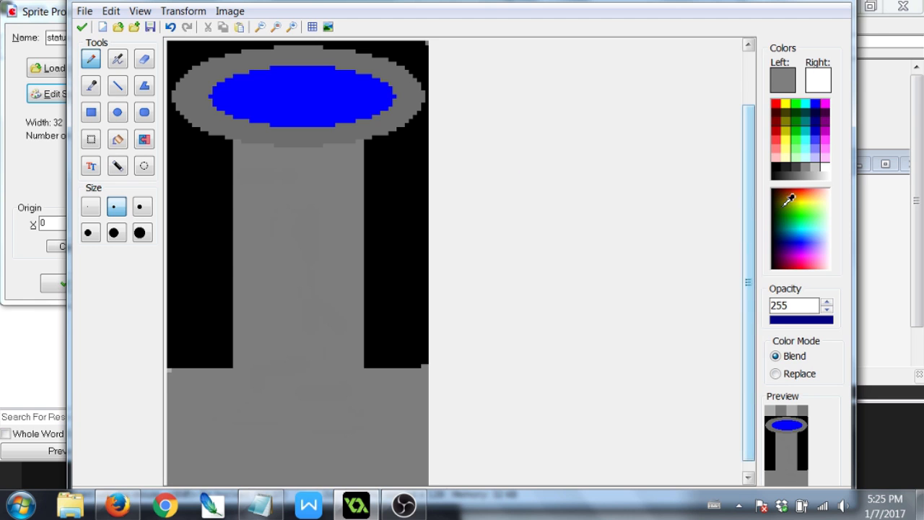
pyautogui.click(799, 174)
pyautogui.click(319, 238)
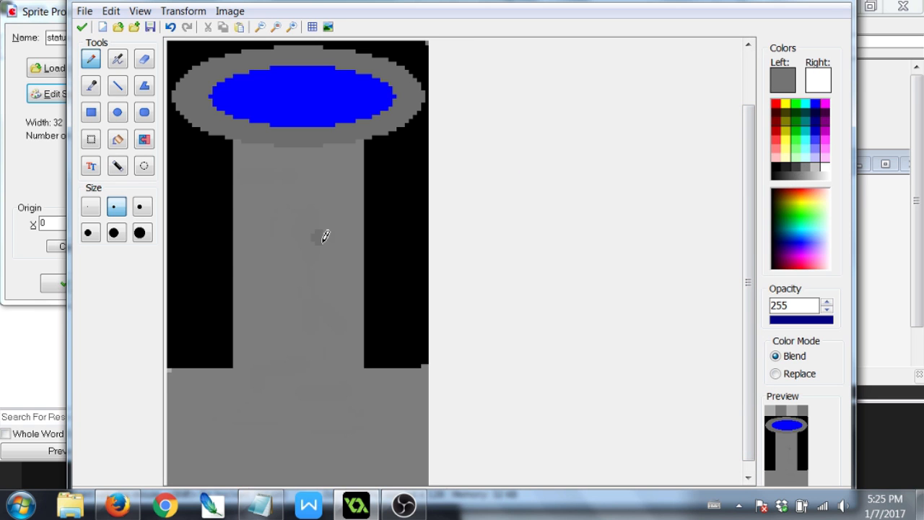
pyautogui.moveTo(285, 164); pyautogui.dragTo(278, 165)
pyautogui.moveTo(265, 229); pyautogui.dragTo(274, 251)
pyautogui.moveTo(288, 289); pyautogui.dragTo(339, 414)
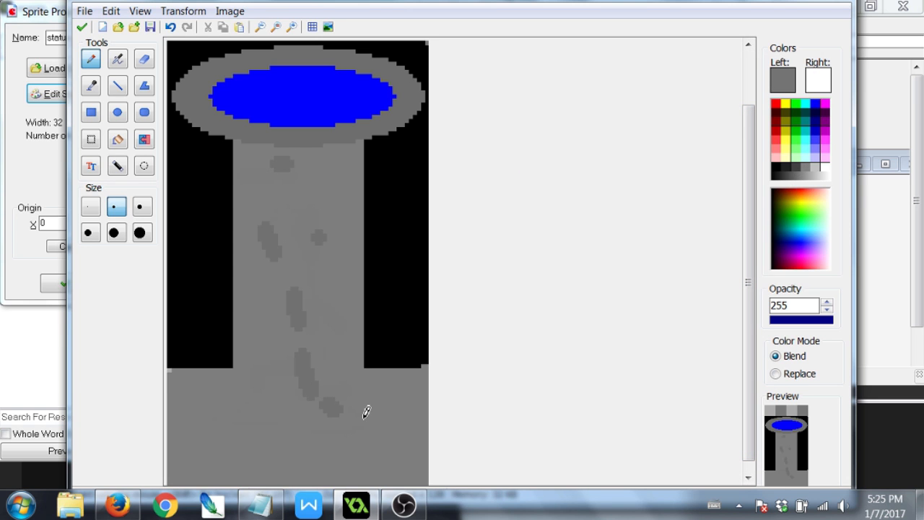
pyautogui.hotkey('ctrl', 'z')
pyautogui.hotkey('ctrl', 'z')
pyautogui.hotkey('ctrl', 'z')
pyautogui.hotkey('ctrl', 'z')
pyautogui.hotkey('ctrl', 'z')
# Scatter single darker gray dots over the statue's column and base as a stone texture.
pyautogui.click(318, 188)
pyautogui.click(268, 200)
pyautogui.click(278, 172)
pyautogui.click(278, 267)
pyautogui.click(294, 212)
pyautogui.click(323, 274)
pyautogui.click(274, 323)
pyautogui.click(314, 319)
pyautogui.click(298, 294)
pyautogui.click(384, 401)
pyautogui.click(412, 458)
pyautogui.click(327, 453)
pyautogui.click(244, 448)
pyautogui.click(179, 401)
pyautogui.click(200, 388)
pyautogui.click(216, 421)
pyautogui.click(183, 462)
pyautogui.click(269, 408)
pyautogui.click(241, 375)
pyautogui.click(302, 401)
pyautogui.click(261, 469)
pyautogui.click(278, 433)
pyautogui.click(343, 429)
pyautogui.click(374, 458)
pyautogui.click(405, 405)
pyautogui.click(315, 371)
pyautogui.click(286, 355)
pyautogui.click(341, 339)
pyautogui.click(339, 163)
pyautogui.click(306, 165)
pyautogui.click(252, 164)
pyautogui.click(257, 232)
pyautogui.click(282, 237)
pyautogui.click(347, 200)
pyautogui.click(342, 236)
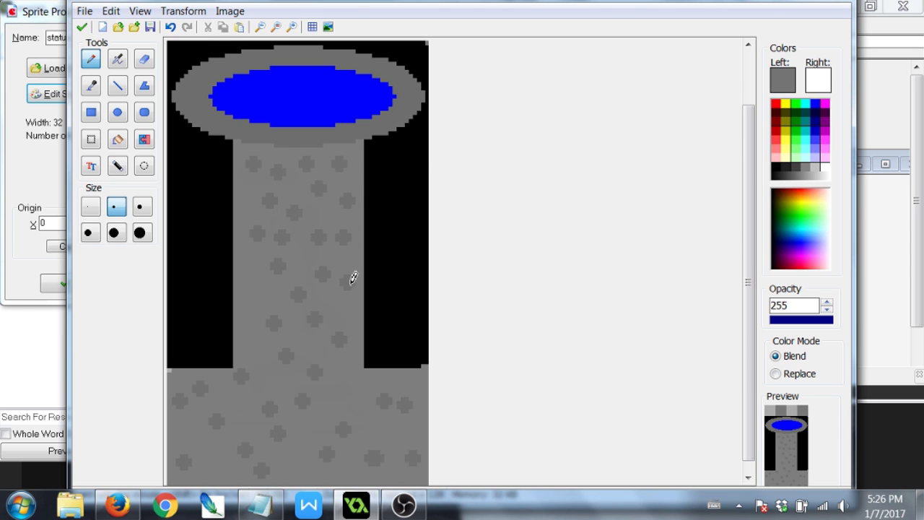
# Try a Large blur of colors and transparency on the whole statue image, and undo it.
pyautogui.click(229, 11)
pyautogui.click(268, 198)
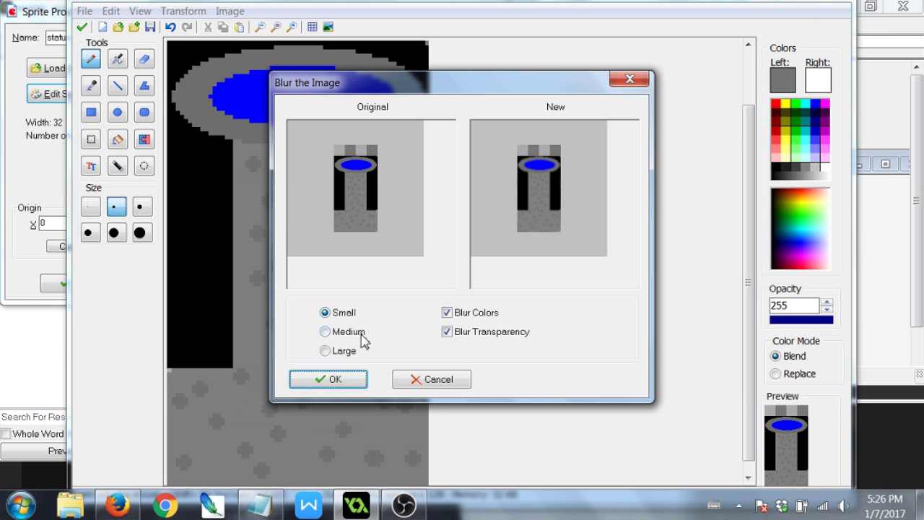
pyautogui.click(345, 353)
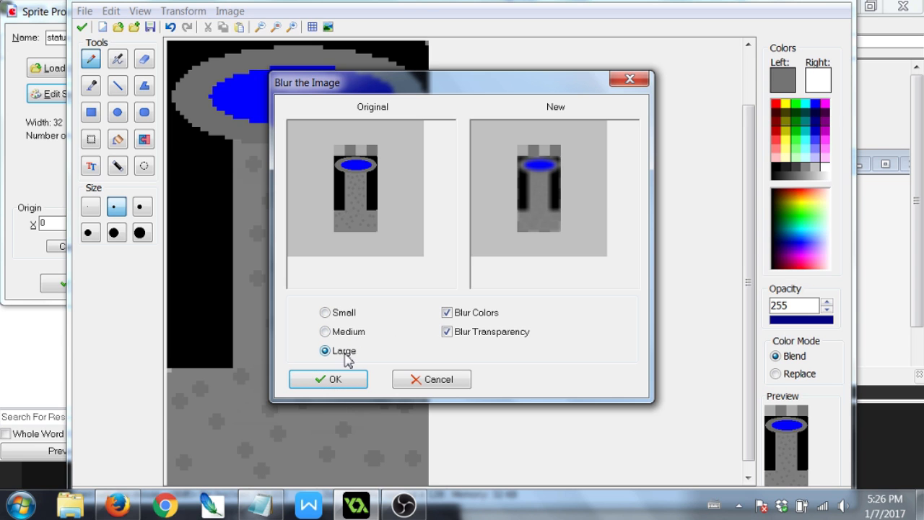
pyautogui.click(348, 338)
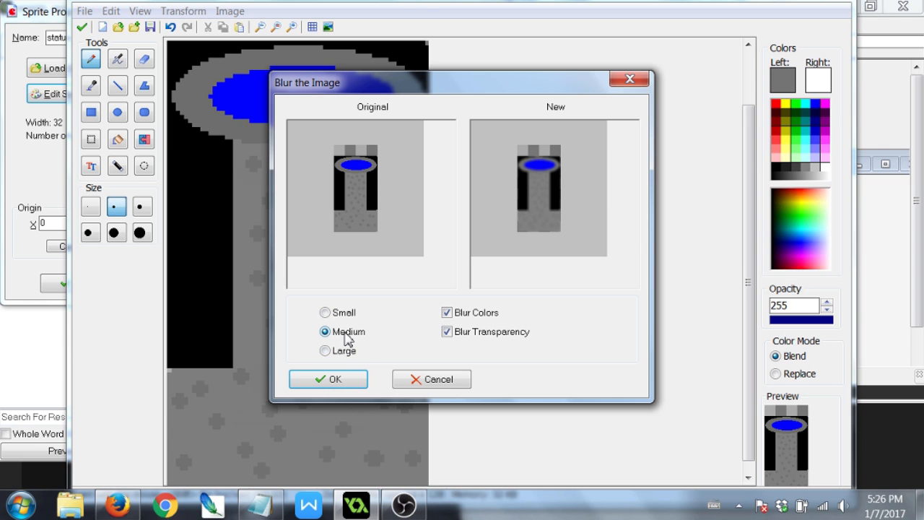
pyautogui.click(344, 352)
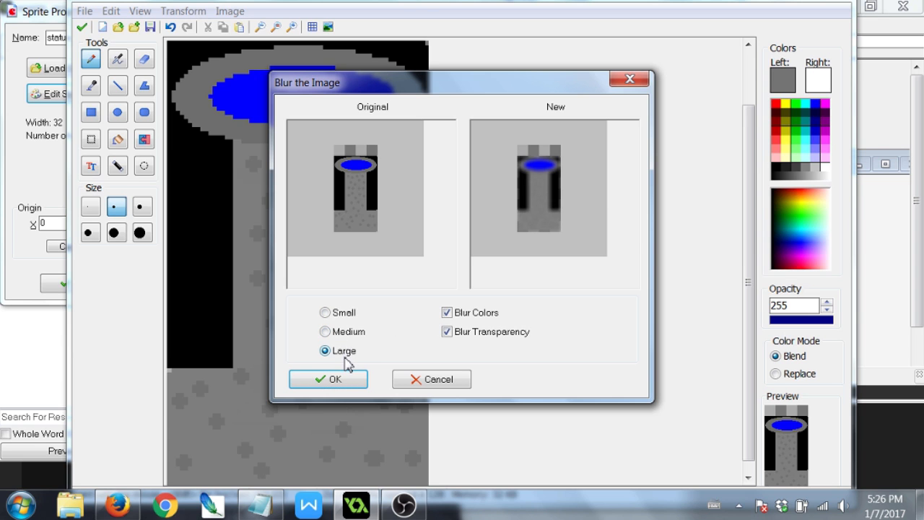
pyautogui.click(451, 336)
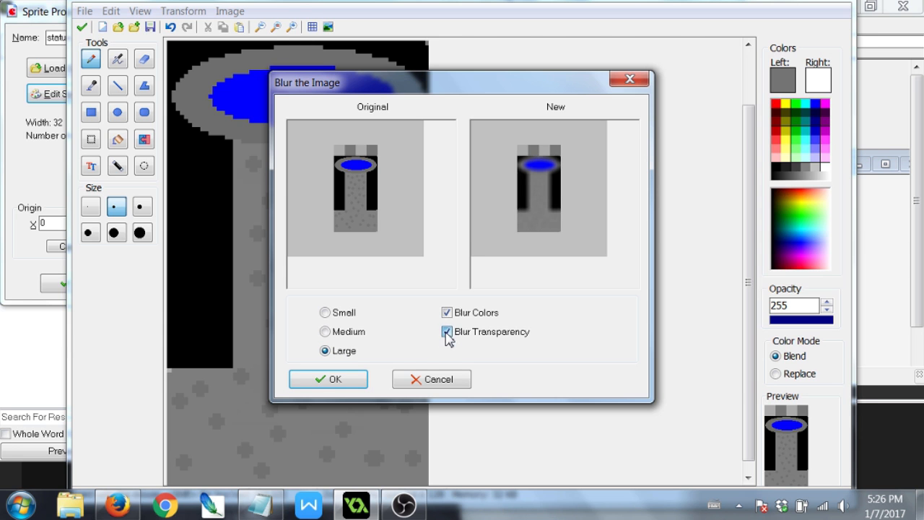
pyautogui.click(330, 379)
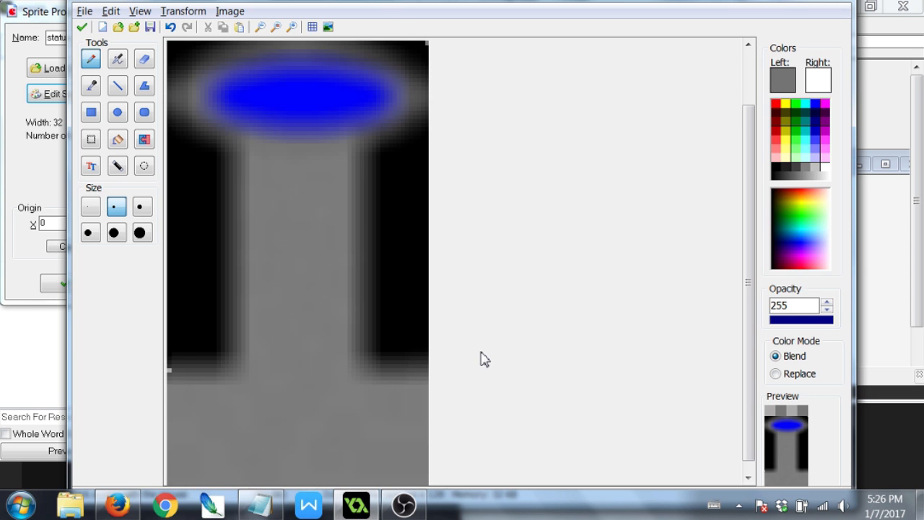
pyautogui.hotkey('ctrl', 'z')
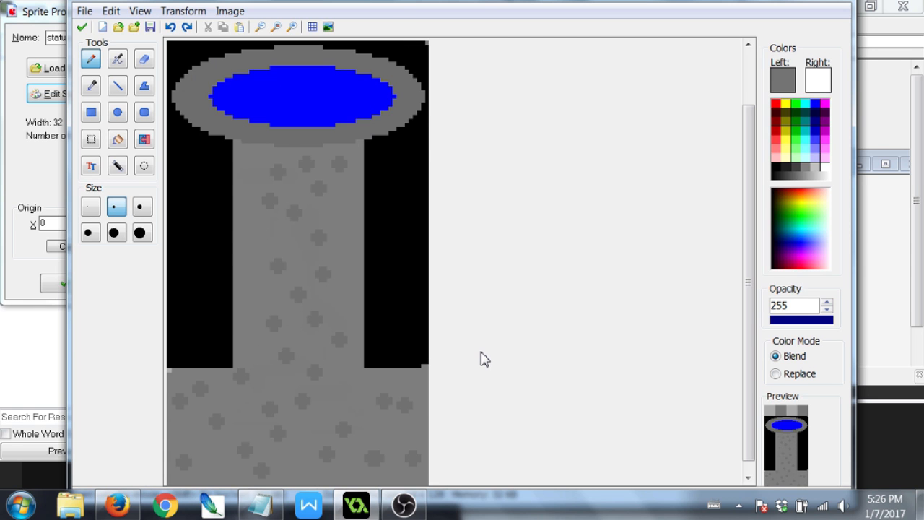
# Cover the stone-texture dots on the column and base with filled rectangles in the column's sampled gray.
pyautogui.hotkey('ctrl', 'z')
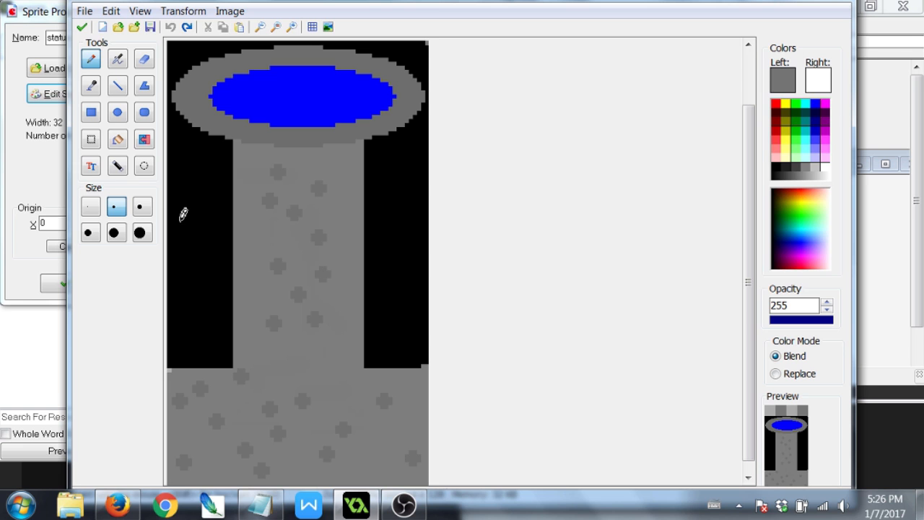
pyautogui.click(92, 114)
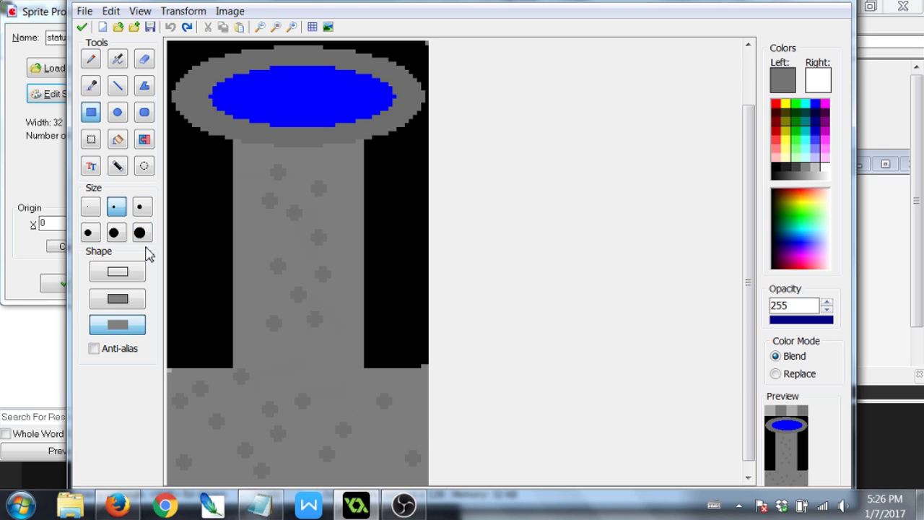
pyautogui.click(93, 85)
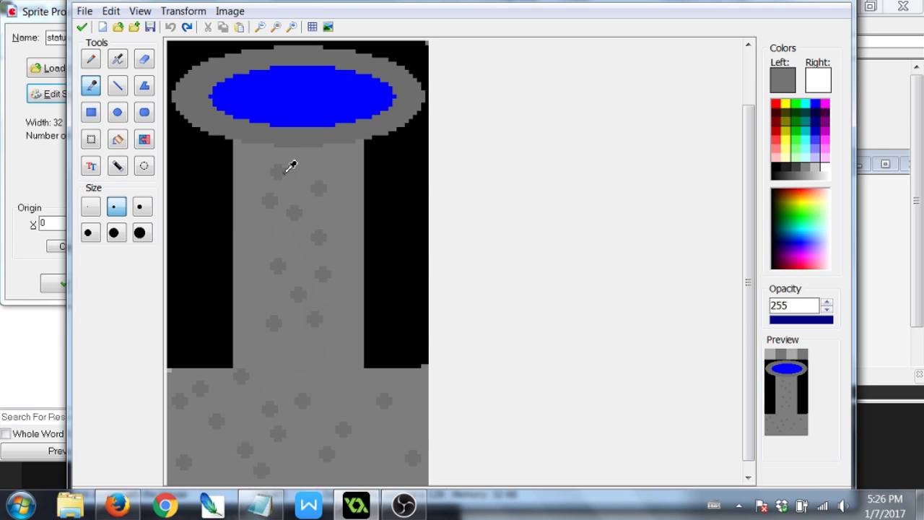
pyautogui.click(92, 113)
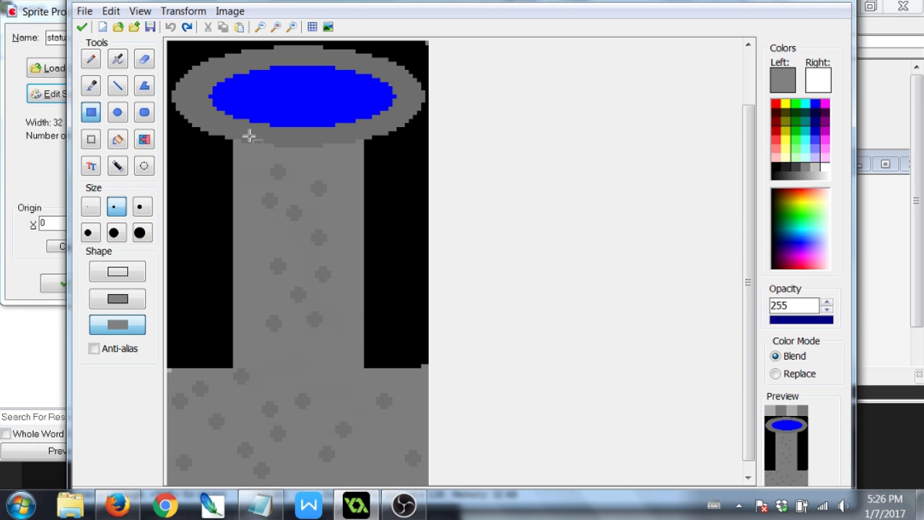
pyautogui.moveTo(235, 149); pyautogui.dragTo(363, 468)
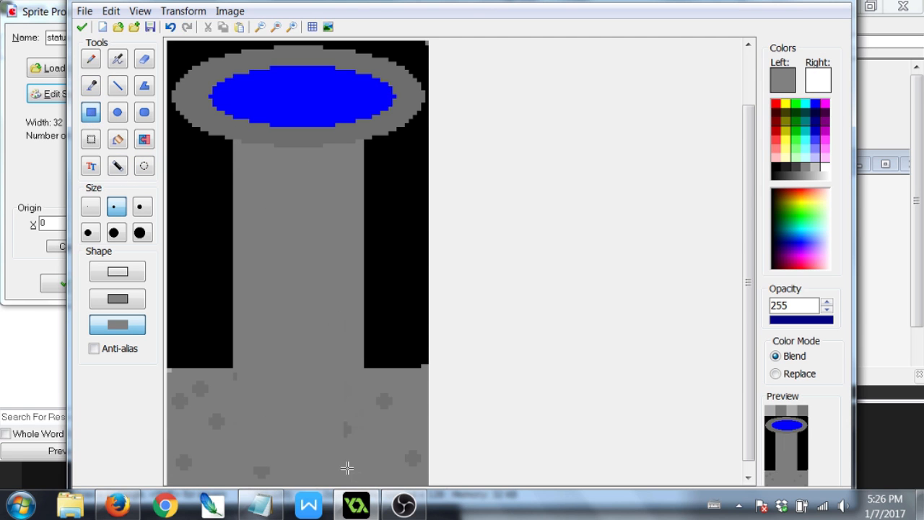
pyautogui.moveTo(428, 386); pyautogui.dragTo(166, 511)
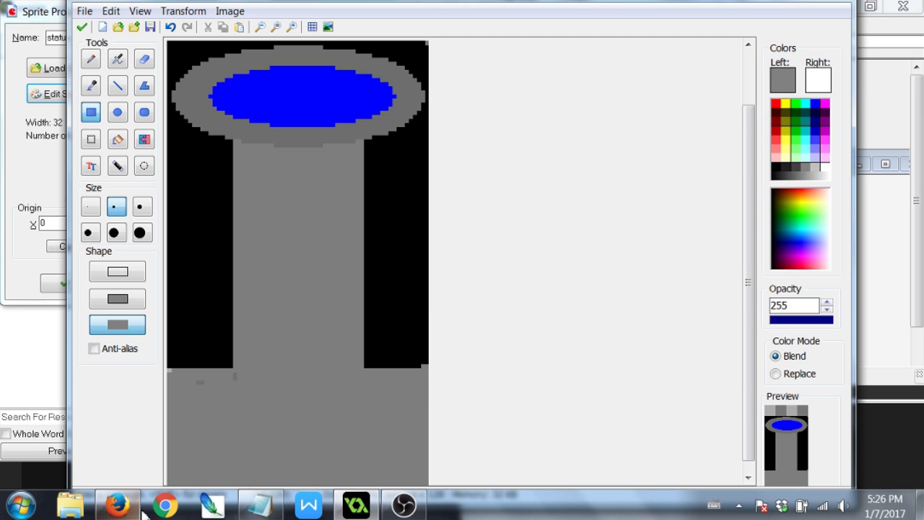
# Resample the column's gray, cover the leftover dark specks on the base with a filled rectangle, and accept the image.
pyautogui.click(776, 167)
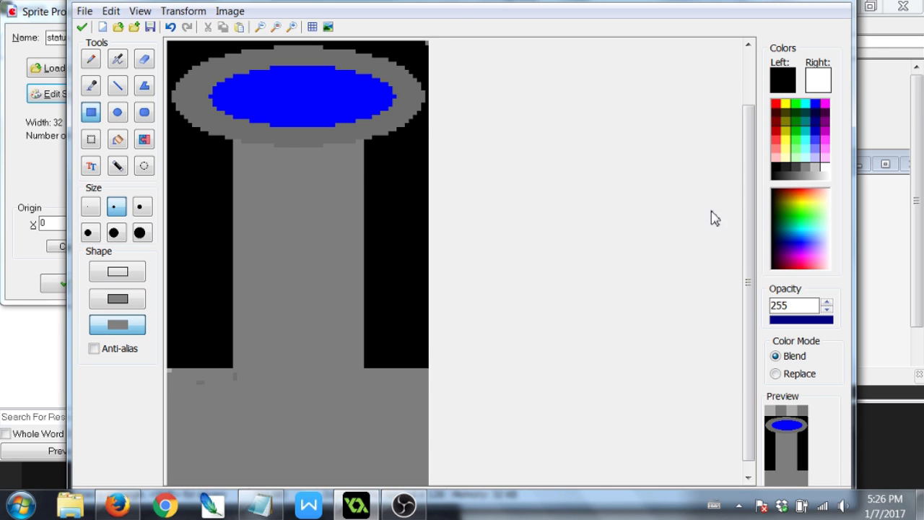
pyautogui.click(92, 86)
pyautogui.click(310, 306)
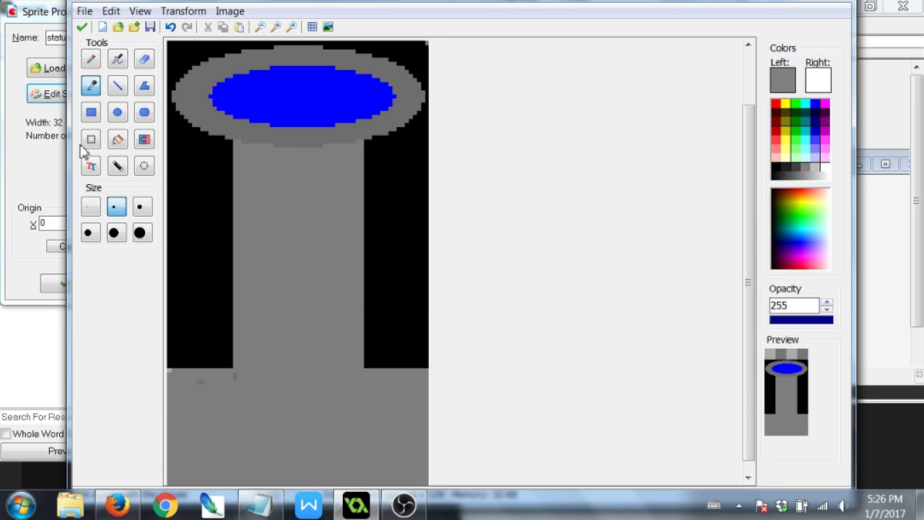
pyautogui.click(88, 115)
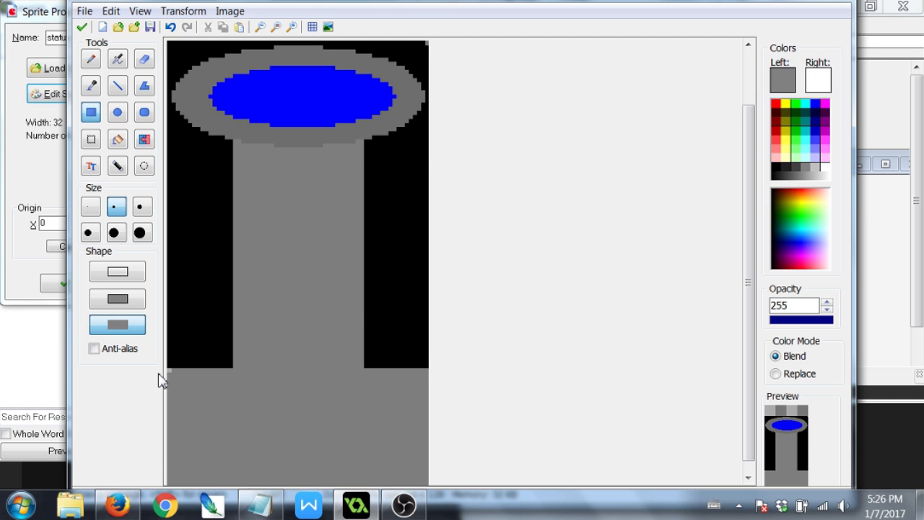
pyautogui.click(81, 26)
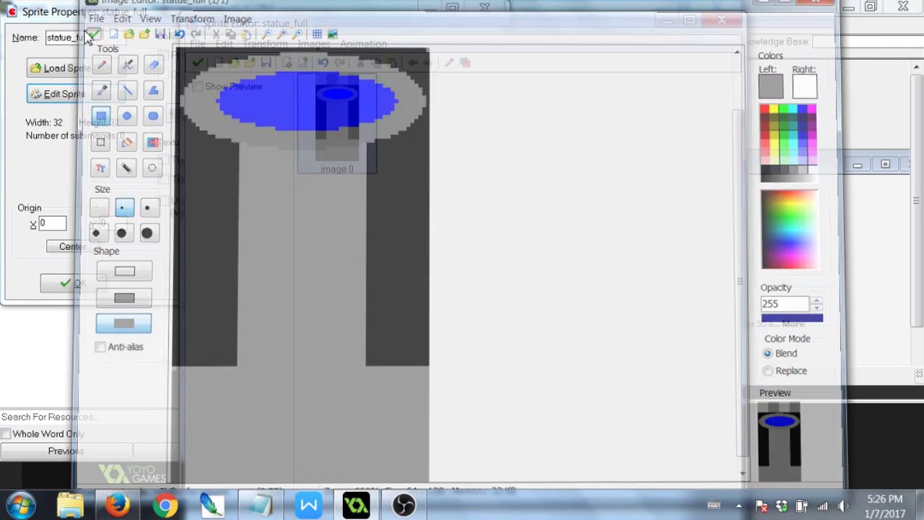
# Reopen the statue image and delete rectangular selections of the black background on both sides of the column.
pyautogui.doubleClick(354, 124)
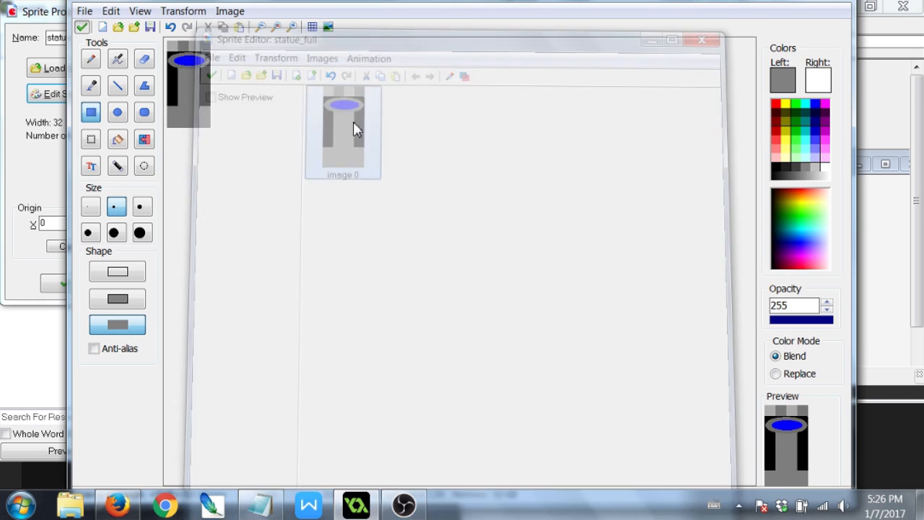
pyautogui.scroll(2, 301, 196)
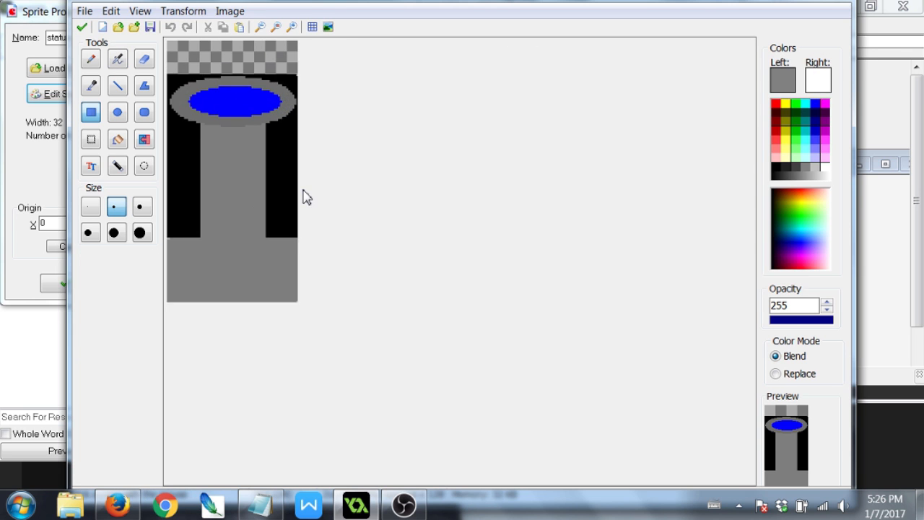
pyautogui.scroll(2, 189, 144)
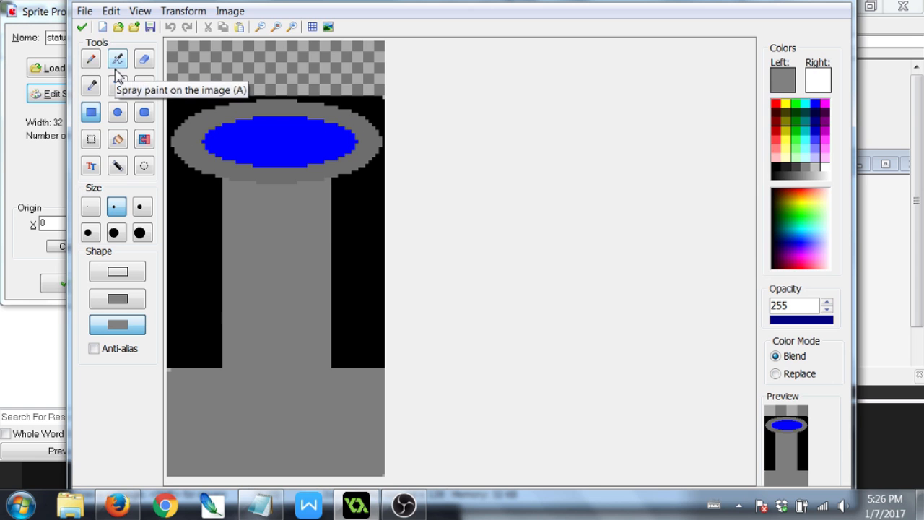
pyautogui.click(91, 140)
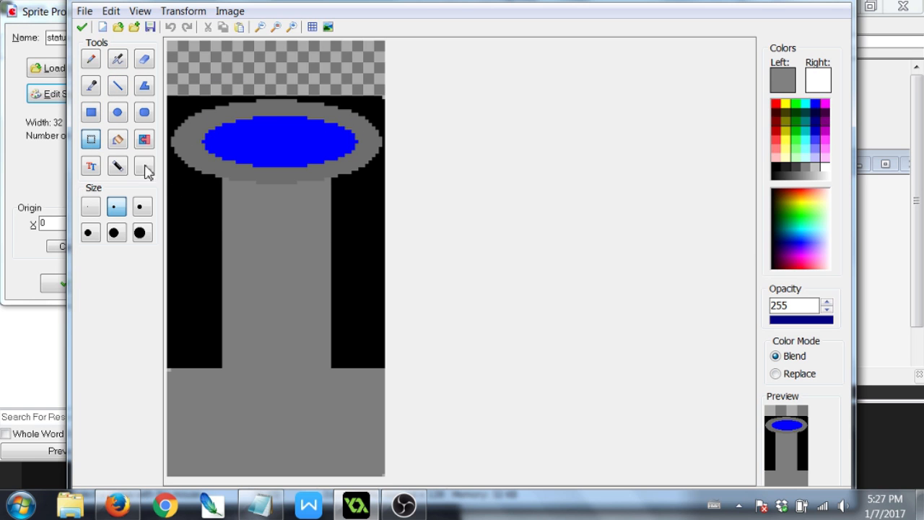
pyautogui.moveTo(220, 177); pyautogui.dragTo(161, 375)
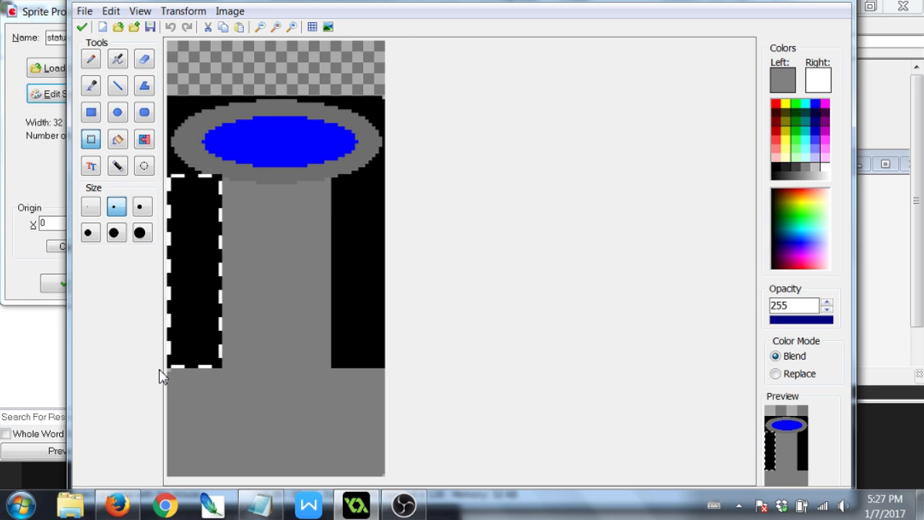
pyautogui.press('Delete')
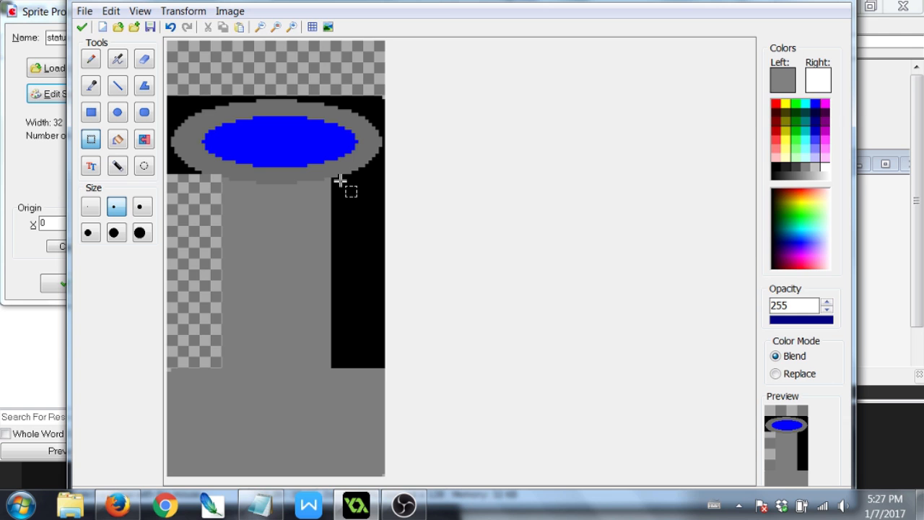
pyautogui.moveTo(340, 180)
pyautogui.mouseDown()
pyautogui.moveTo(435, 301)
pyautogui.moveTo(430, 371)
pyautogui.moveTo(342, 231)
pyautogui.moveTo(336, 180)
pyautogui.mouseUp()
pyautogui.press('Delete')
pyautogui.press('Delete')
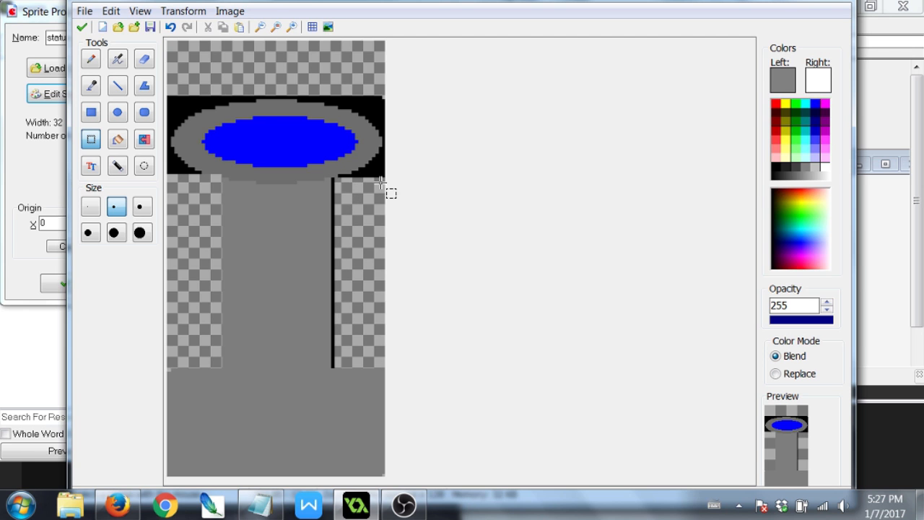
# Delete the black around the basin and the remaining black strip beside the column using color-based selections.
pyautogui.click(117, 166)
pyautogui.click(175, 103)
pyautogui.press('Delete')
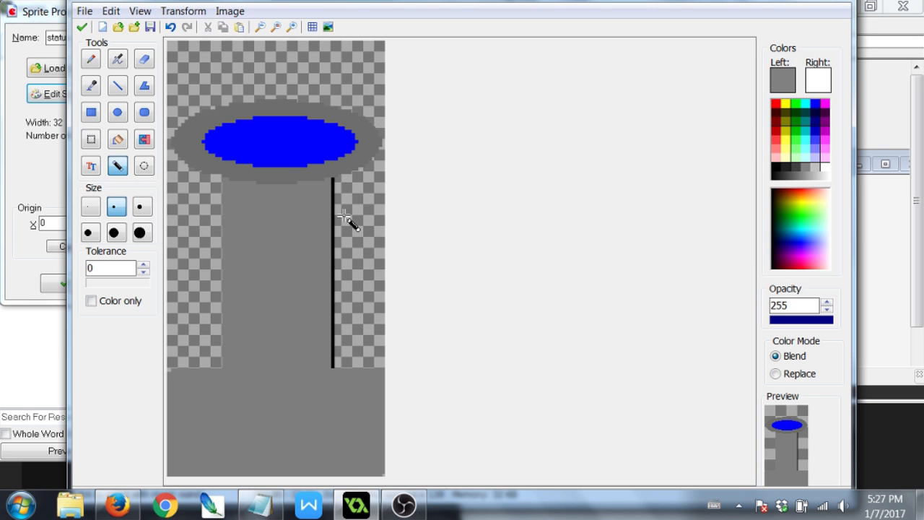
pyautogui.click(336, 212)
pyautogui.press('Delete')
pyautogui.click(334, 207)
pyautogui.press('Delete')
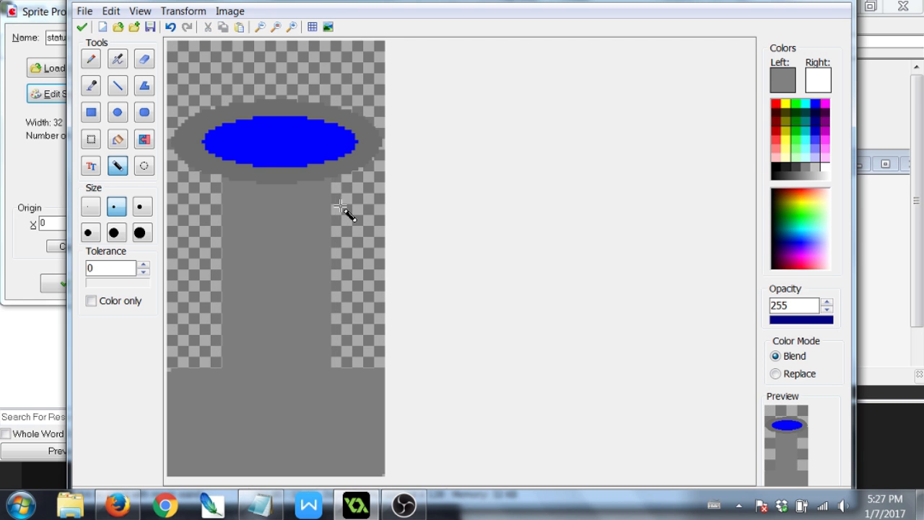
# Accept the image and sprite edits and close the statue_full properties.
pyautogui.click(81, 28)
pyautogui.click(199, 64)
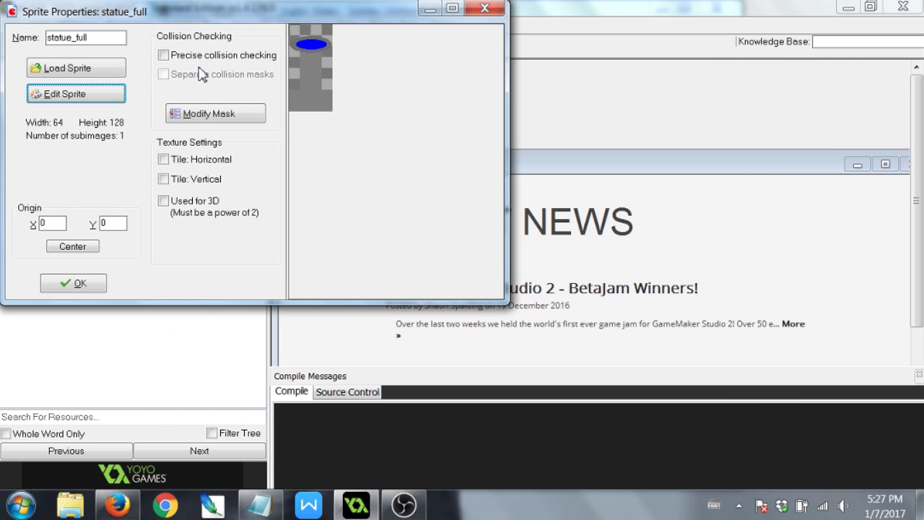
pyautogui.click(77, 284)
# Duplicate the statue_full sprite and name the copy statue_bottom.
pyautogui.click(73, 91)
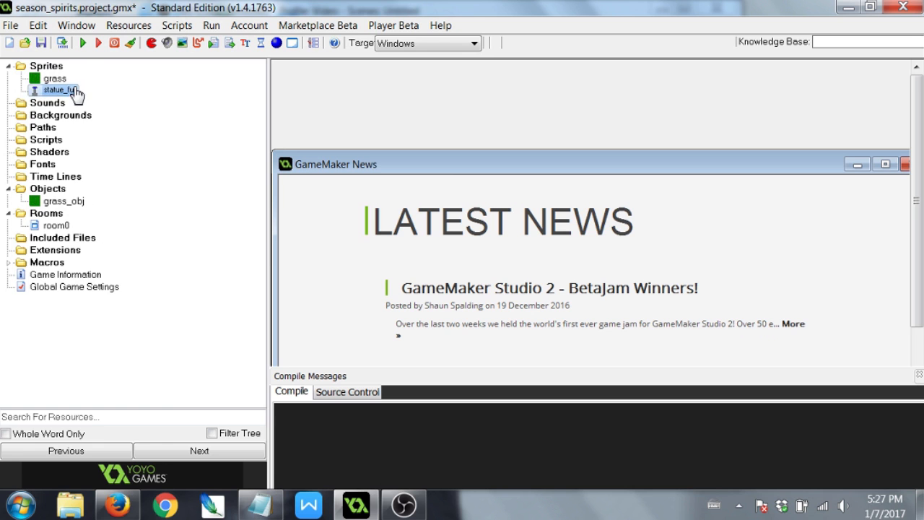
pyautogui.rightClick(77, 93)
pyautogui.click(72, 127)
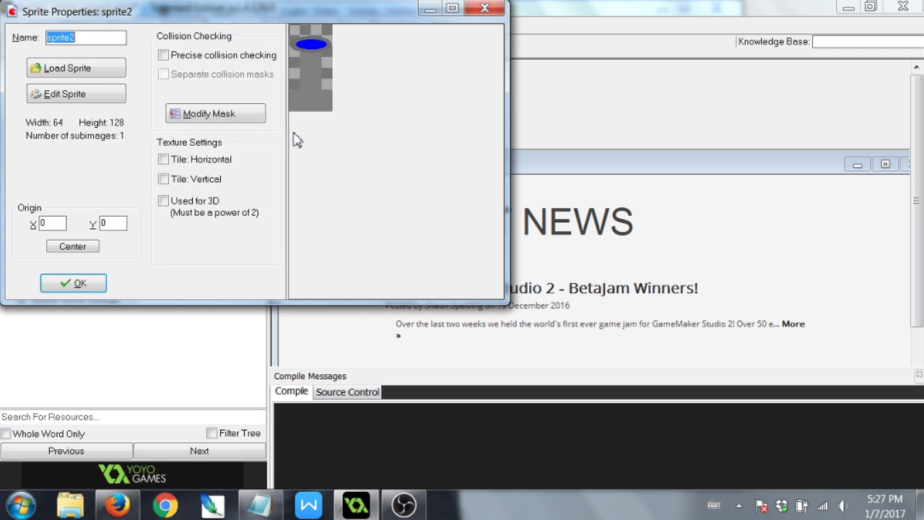
pyautogui.write('statue_bottom')
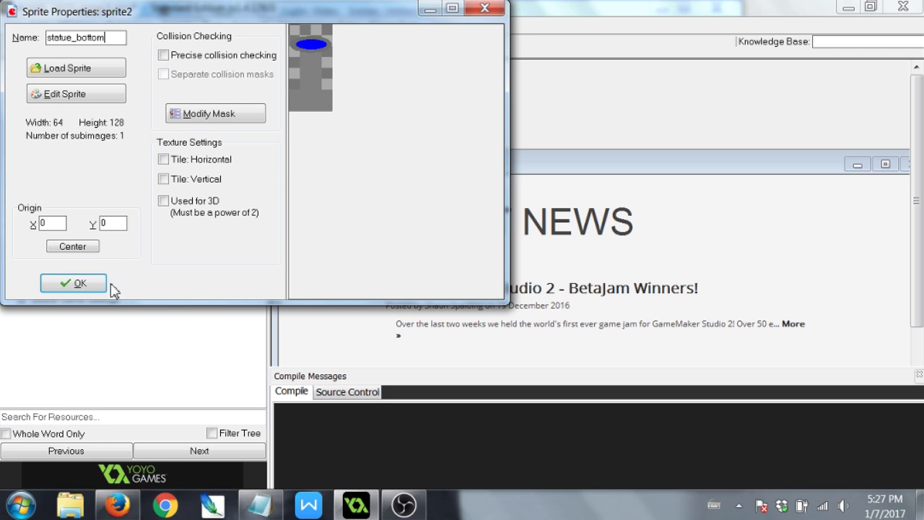
pyautogui.click(79, 285)
# Resize the statue_bottom canvas to 50% height without keeping the aspect ratio, anchored at the bottom, and accept the sprite.
pyautogui.doubleClick(67, 102)
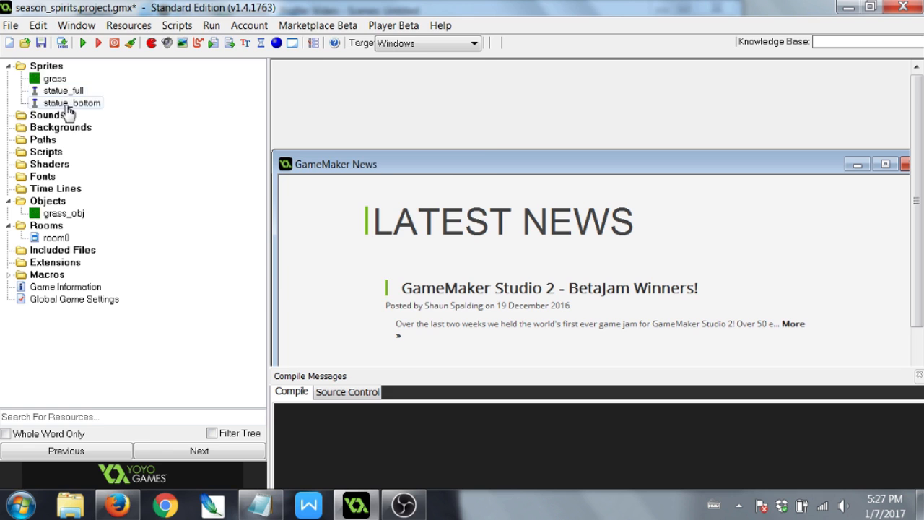
pyautogui.click(111, 96)
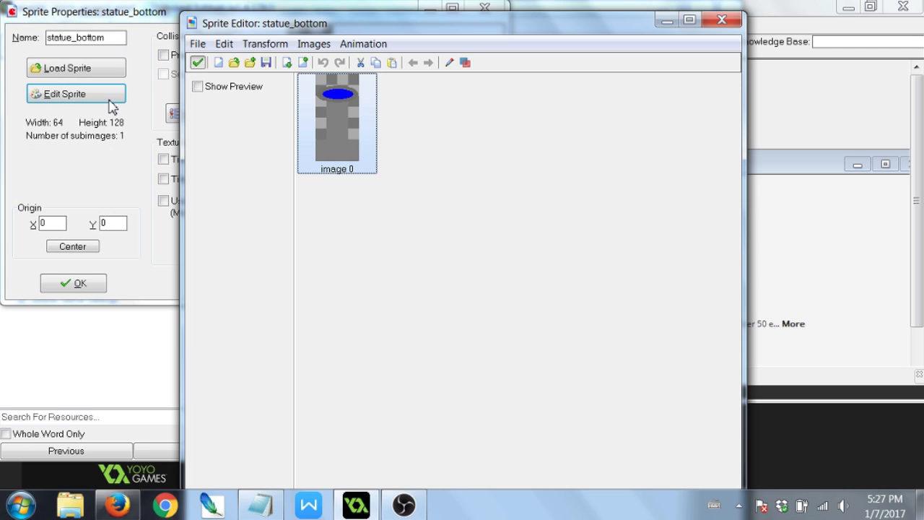
pyautogui.click(287, 45)
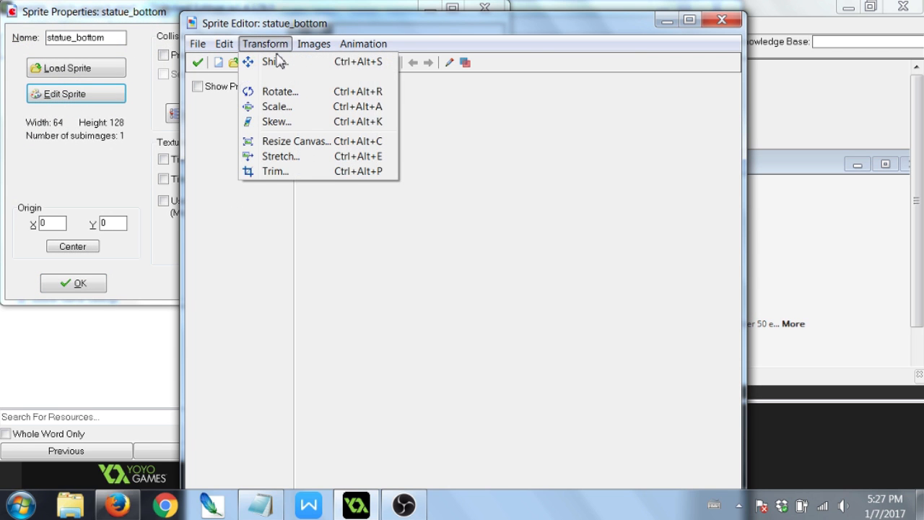
pyautogui.click(298, 142)
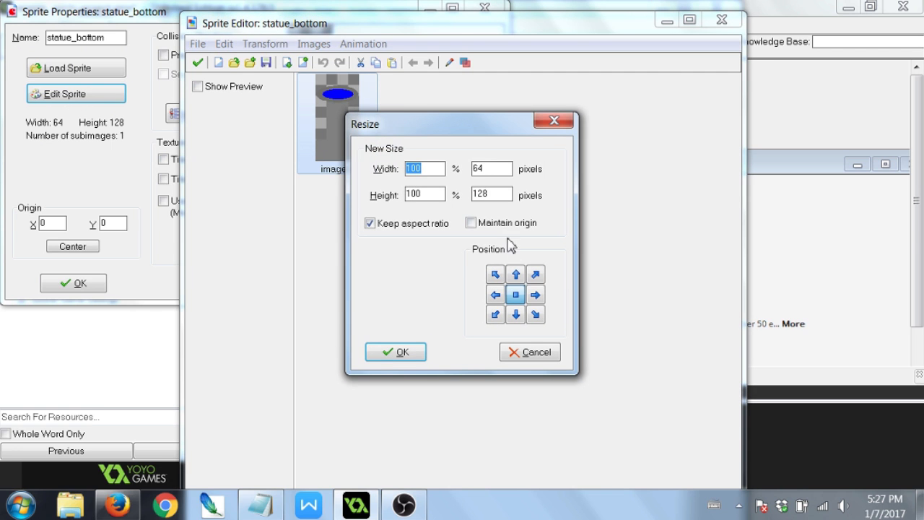
pyautogui.click(521, 277)
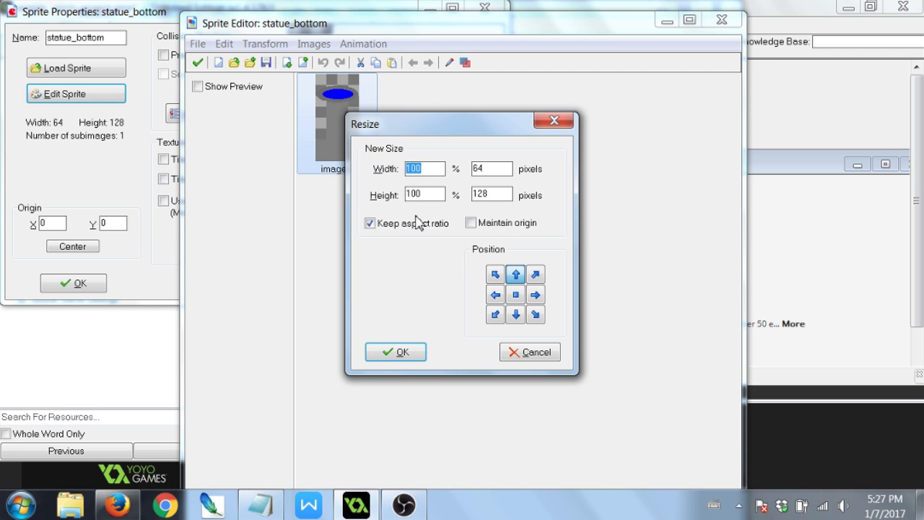
pyautogui.click(374, 223)
pyautogui.doubleClick(434, 195)
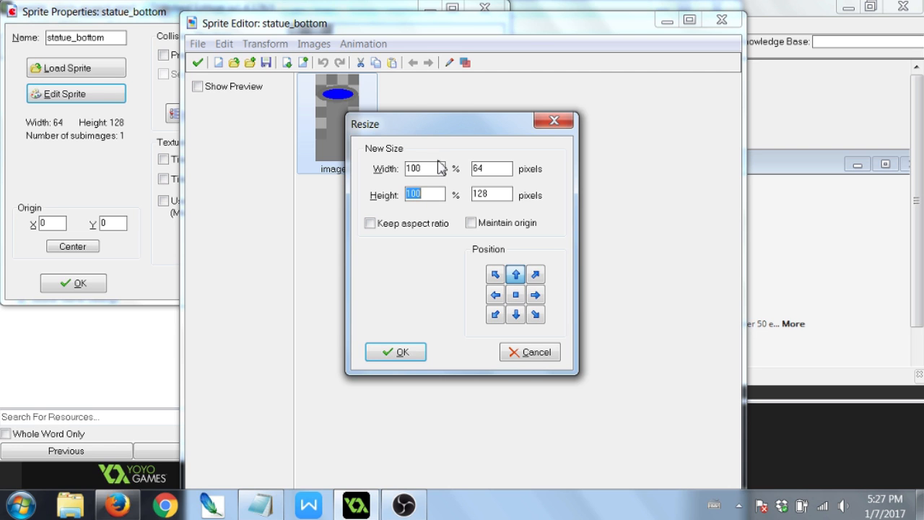
pyautogui.click(516, 315)
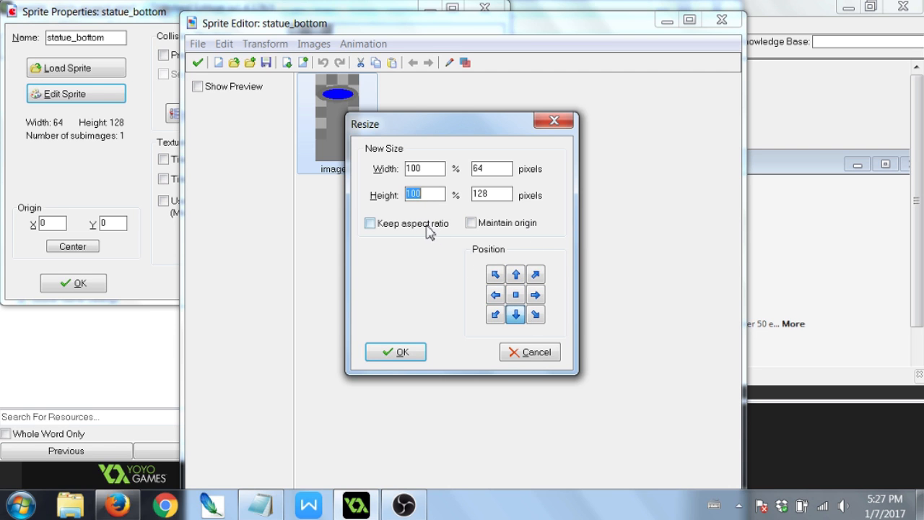
pyautogui.write('50')
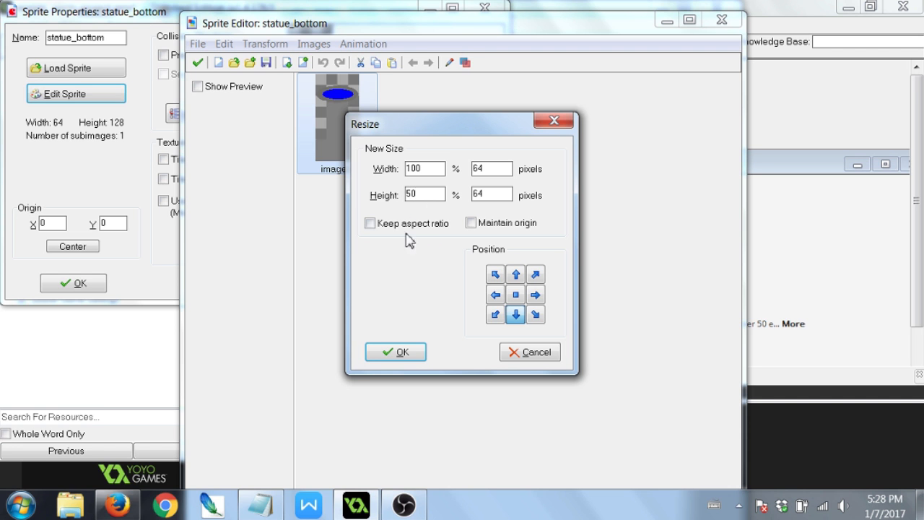
pyautogui.click(416, 354)
pyautogui.click(197, 62)
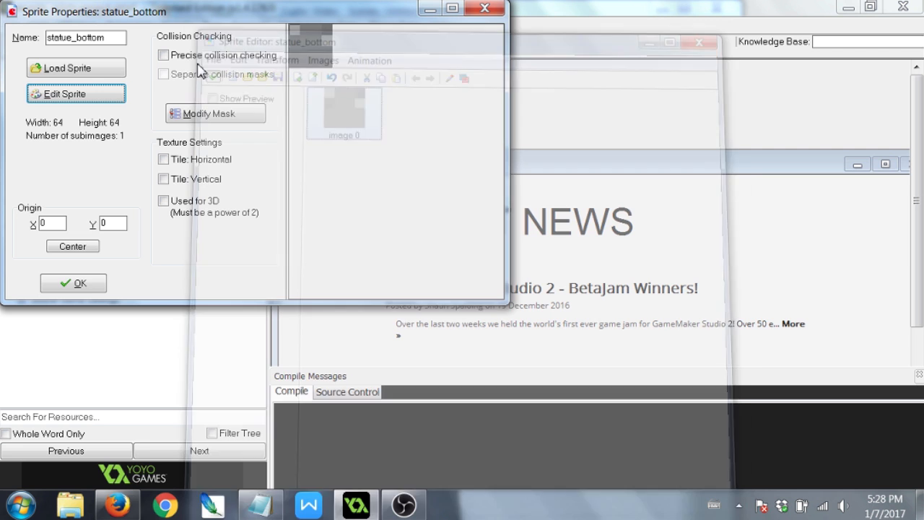
pyautogui.click(79, 284)
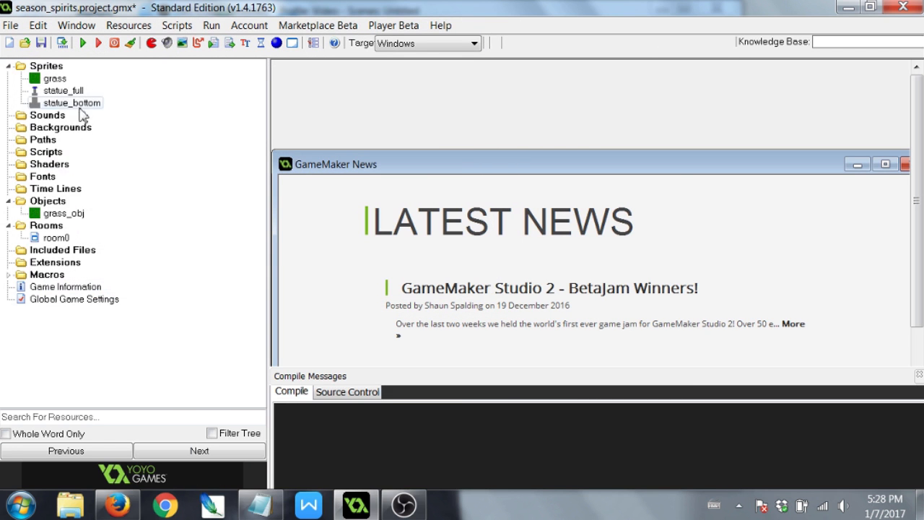
# Duplicate the statue_full sprite and name the copy statue_top.
pyautogui.rightClick(75, 92)
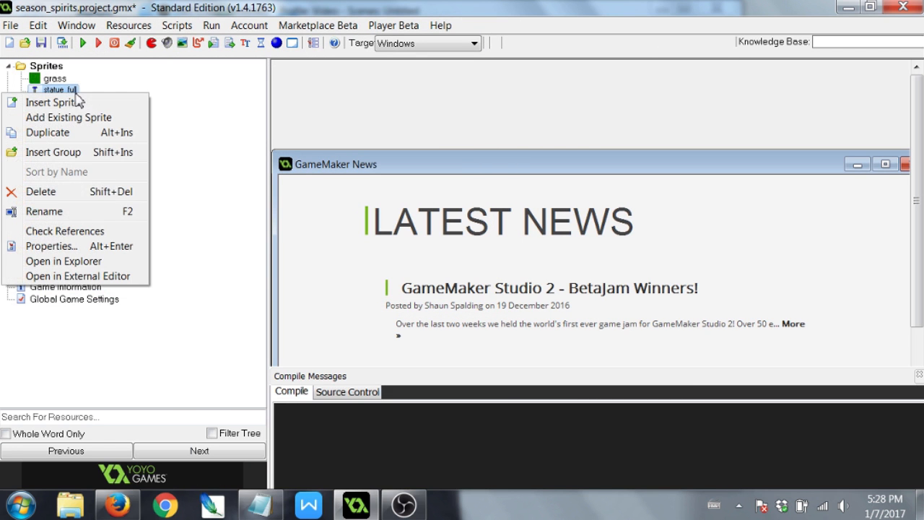
pyautogui.click(85, 135)
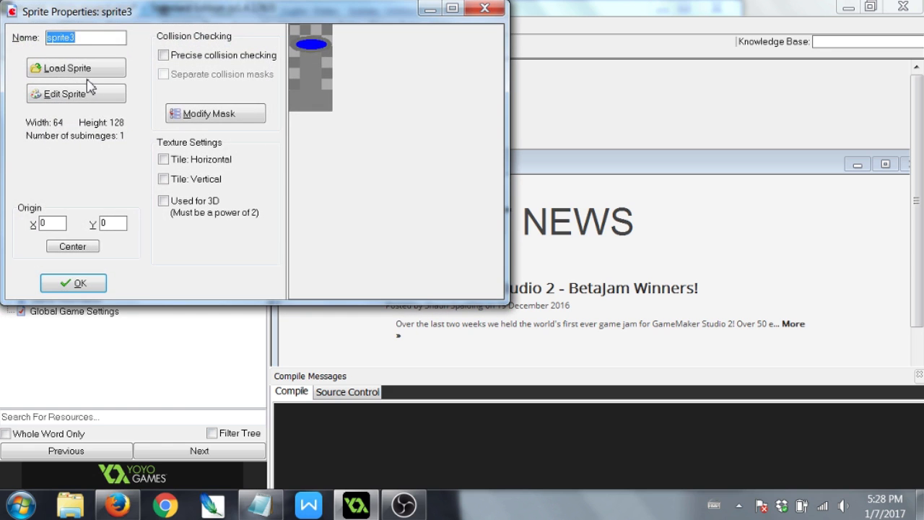
pyautogui.write('statue_top')
# Resize the statue_top canvas to 50% height, anchored at the top, and accept the sprite.
pyautogui.click(81, 95)
pyautogui.click(265, 44)
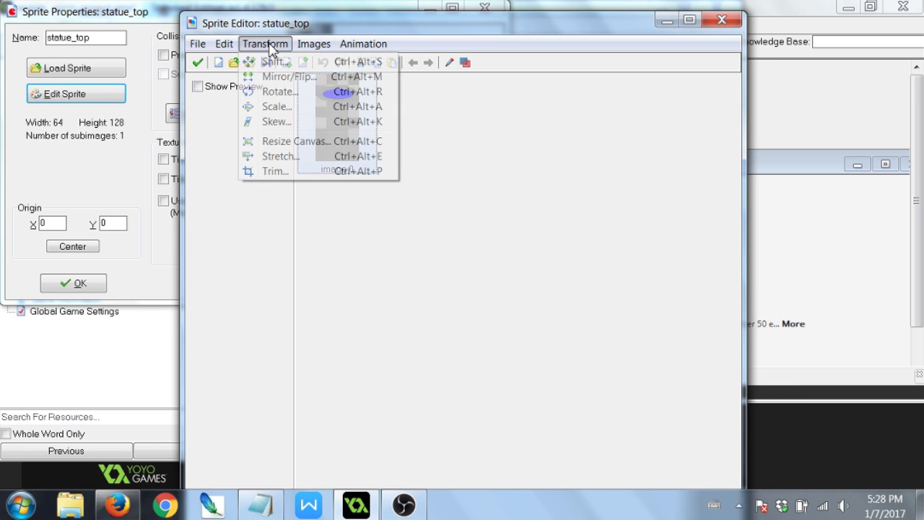
pyautogui.click(299, 142)
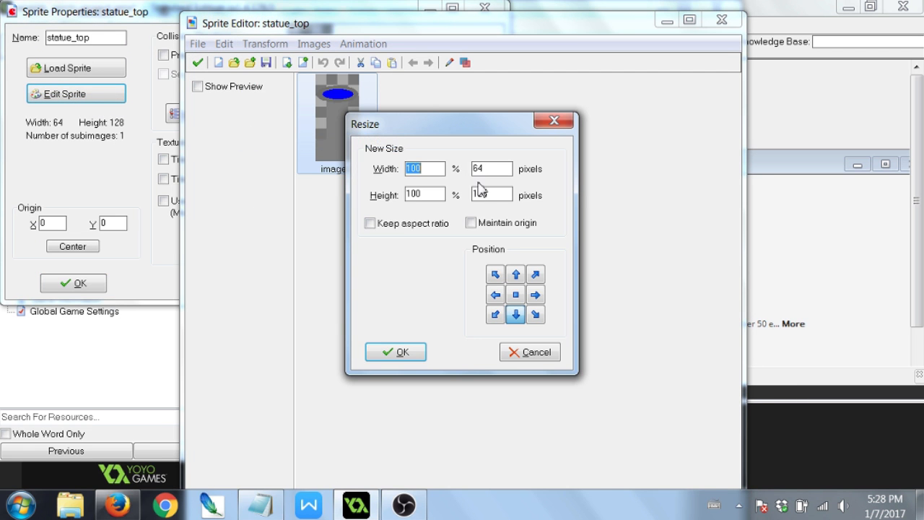
pyautogui.click(390, 227)
pyautogui.click(390, 226)
pyautogui.doubleClick(426, 196)
pyautogui.write('50')
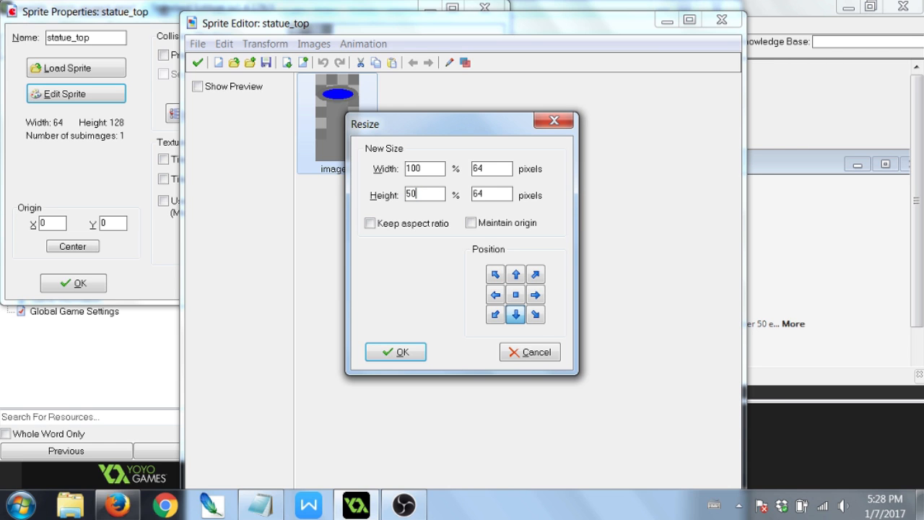
pyautogui.click(516, 275)
pyautogui.click(411, 353)
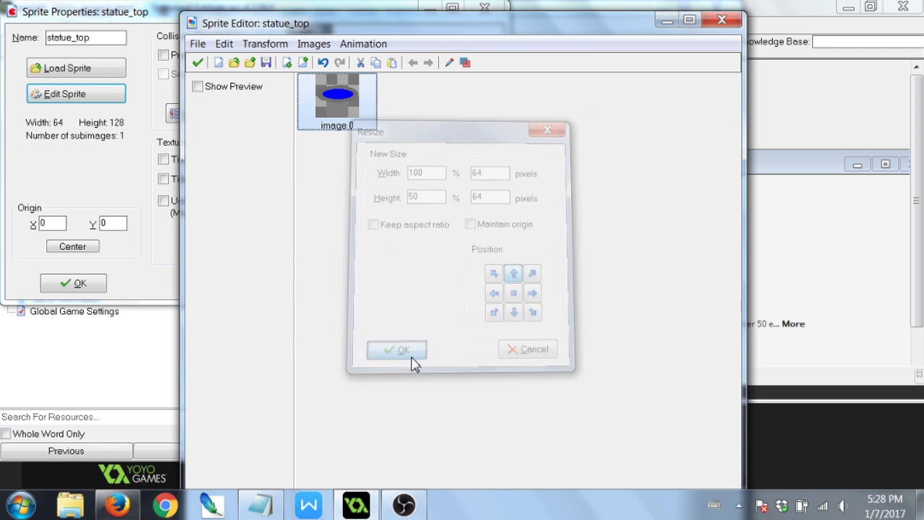
pyautogui.click(198, 63)
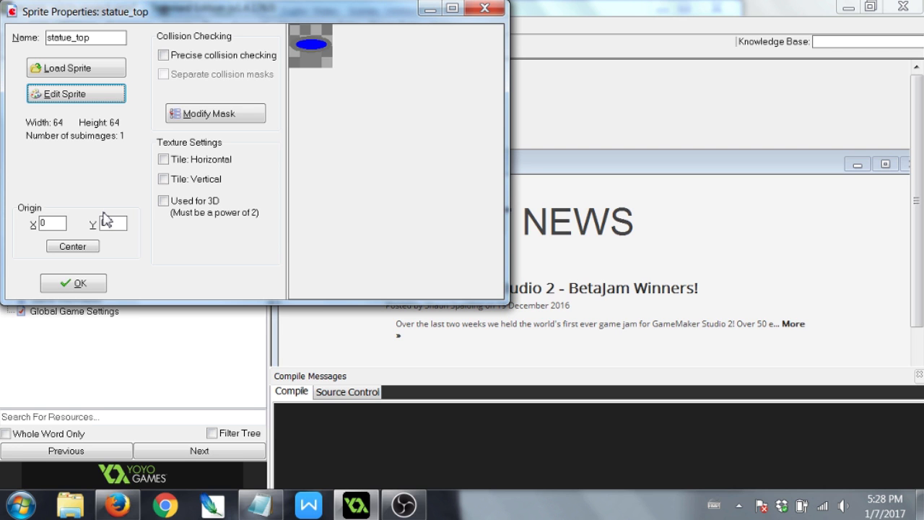
pyautogui.click(83, 288)
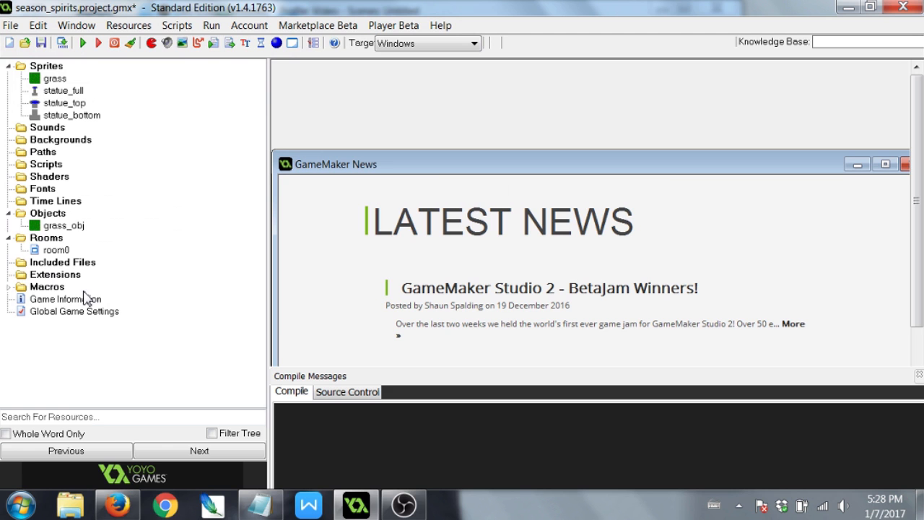
# Create an object named statue_top_obj and assign it the statue_top sprite.
pyautogui.click(277, 43)
pyautogui.write('statue_top_obj')
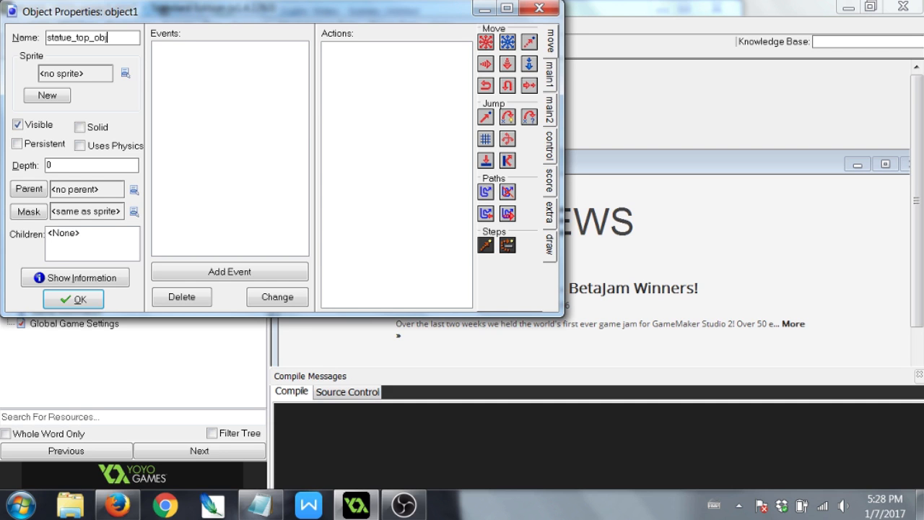
pyautogui.click(125, 73)
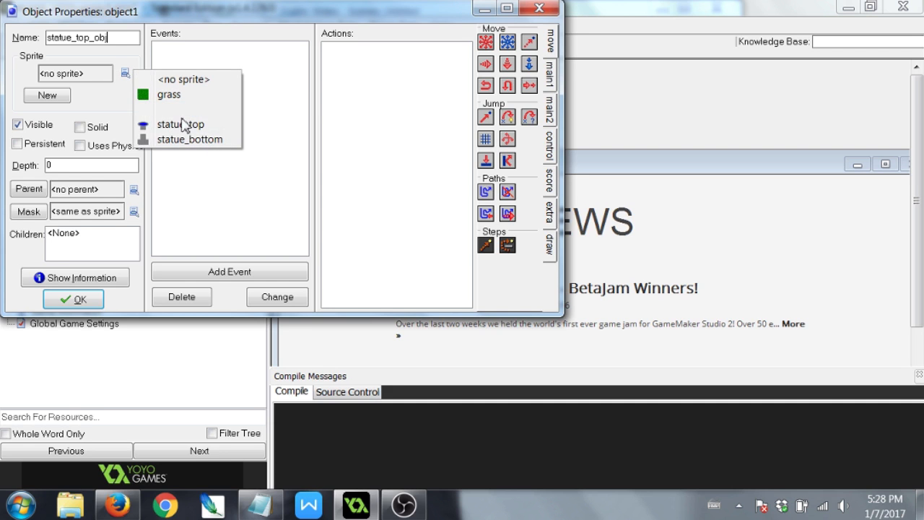
pyautogui.click(181, 124)
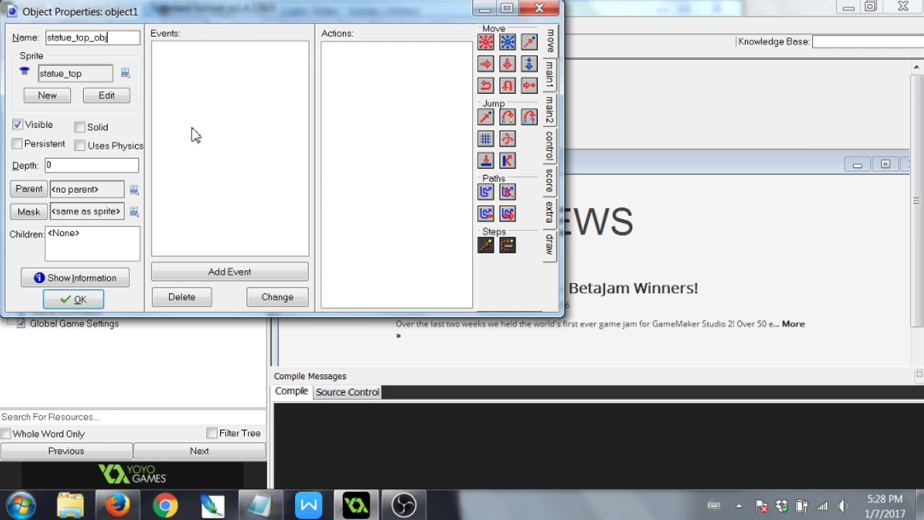
pyautogui.click(75, 300)
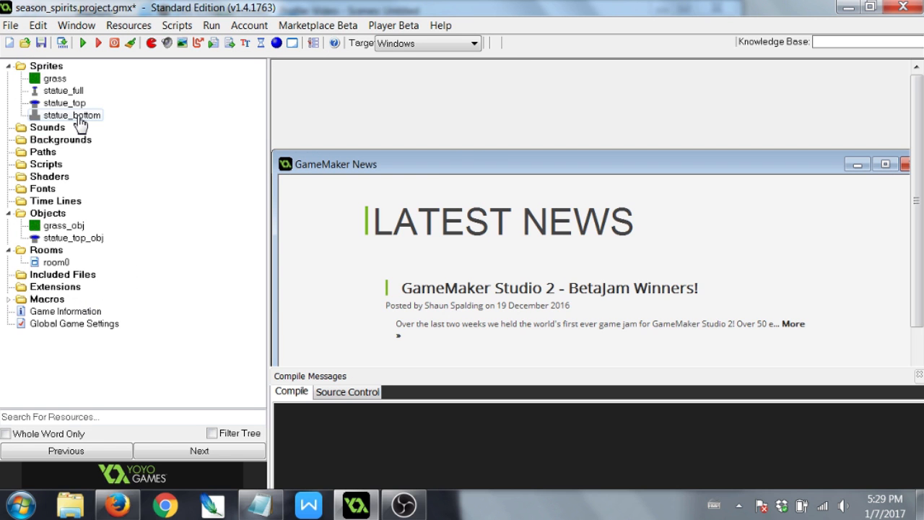
# Create an object named statue_bottom_obj and assign it the statue_bottom sprite.
pyautogui.click(277, 44)
pyautogui.write('statue_bottom_ob')
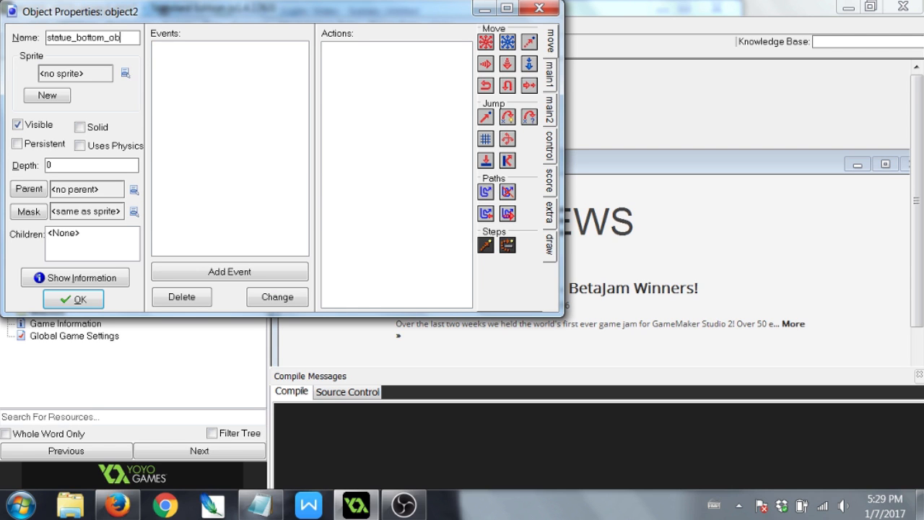
pyautogui.click(125, 73)
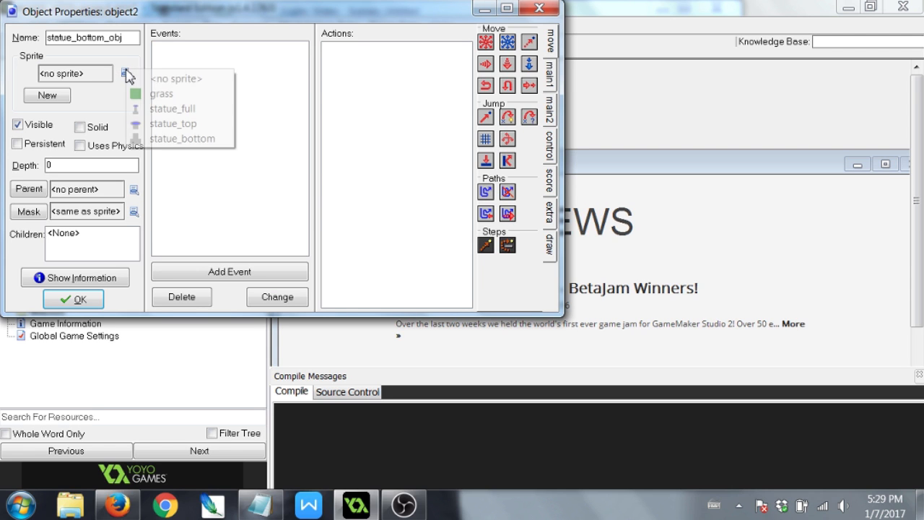
pyautogui.click(215, 141)
pyautogui.click(92, 299)
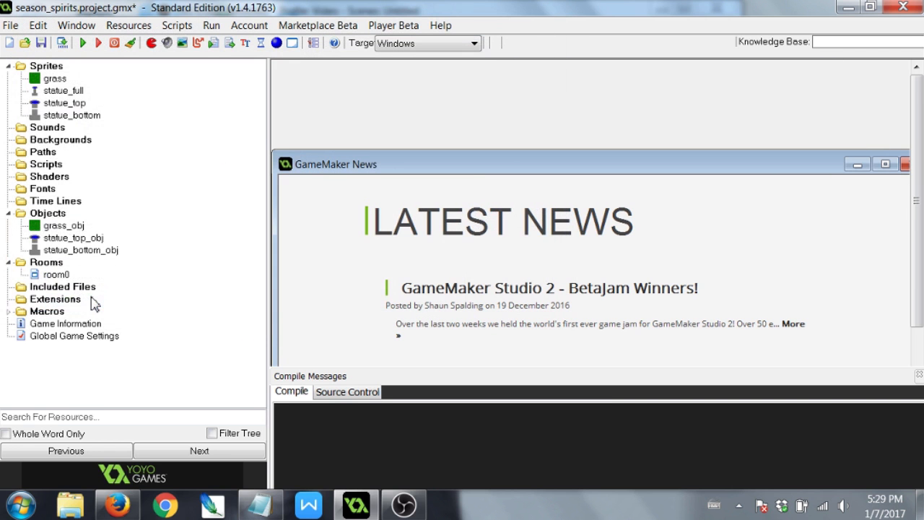
# Open room0 for editing.
pyautogui.click(66, 277)
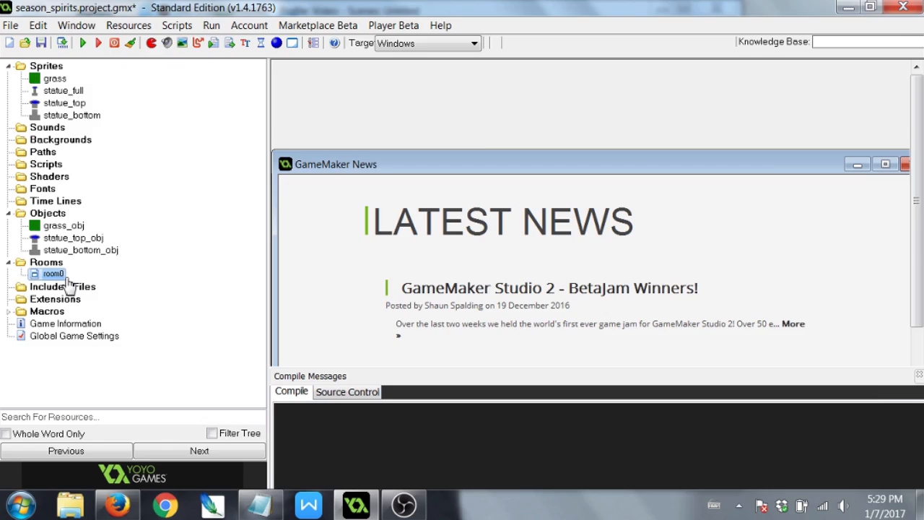
pyautogui.doubleClick(66, 277)
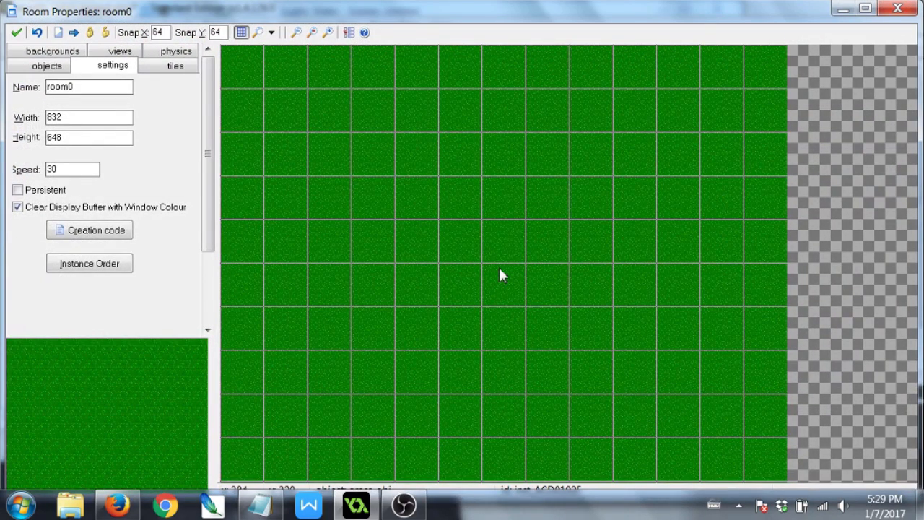
pyautogui.doubleClick(163, 32)
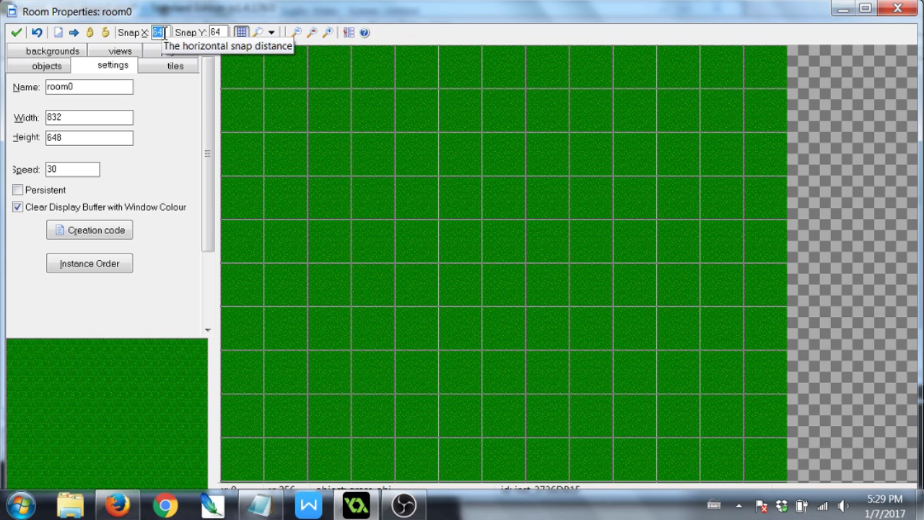
pyautogui.write('256')
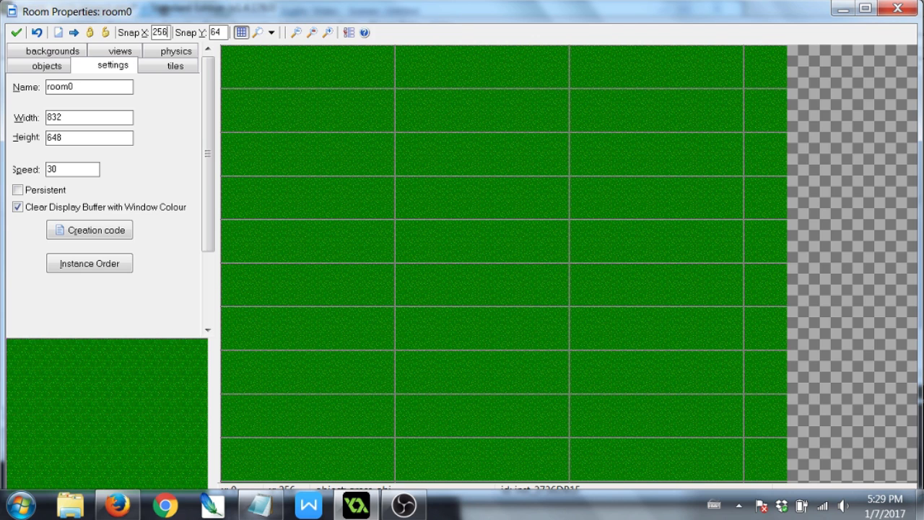
pyautogui.press('BackSpace')
pyautogui.press('BackSpace')
pyautogui.press('BackSpace')
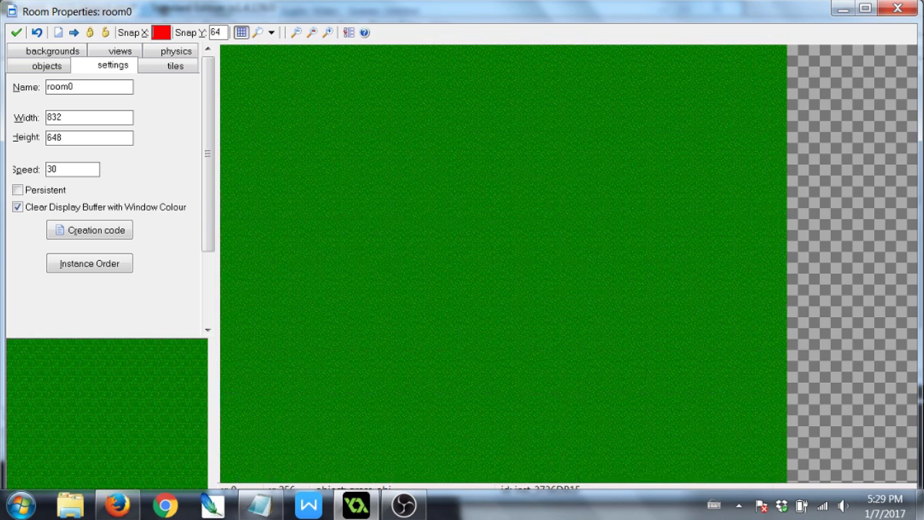
pyautogui.write('64')
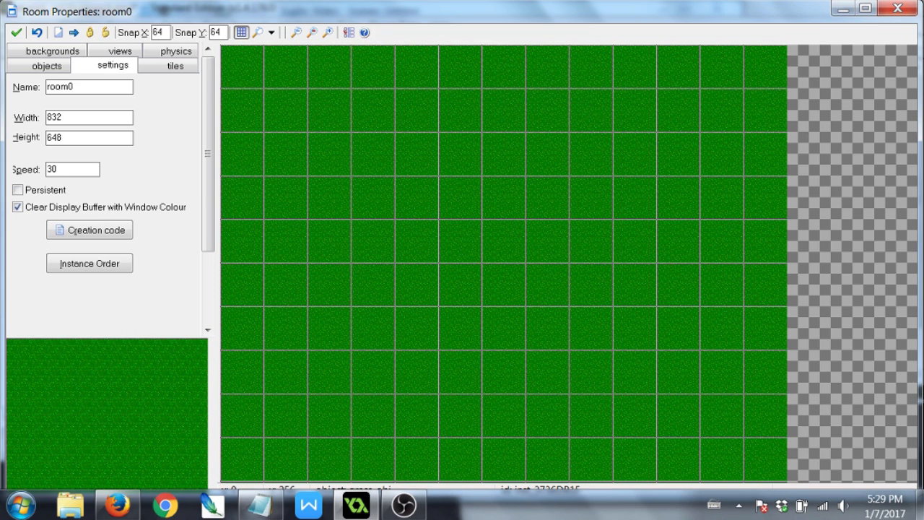
# Choose statue_bottom_obj as the object to add and place one instance in room0 at X 384, Y 384.
pyautogui.click(55, 65)
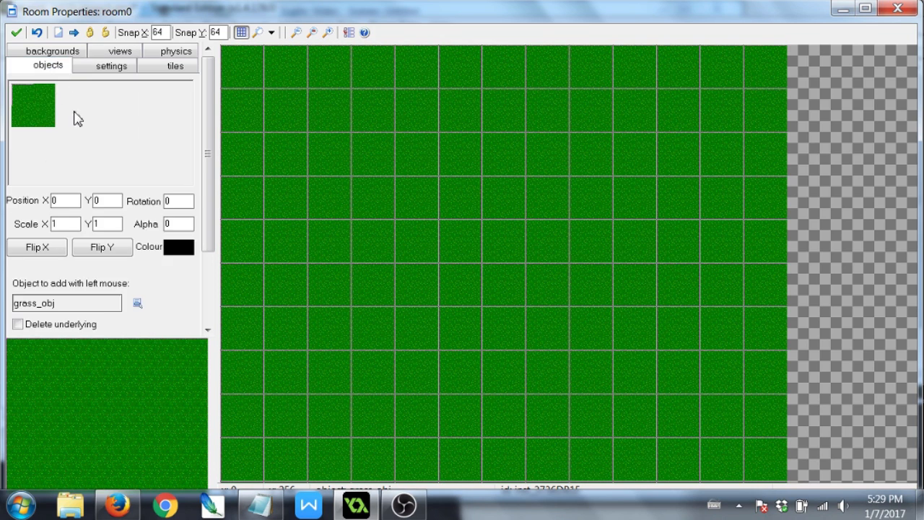
pyautogui.click(42, 121)
pyautogui.click(90, 153)
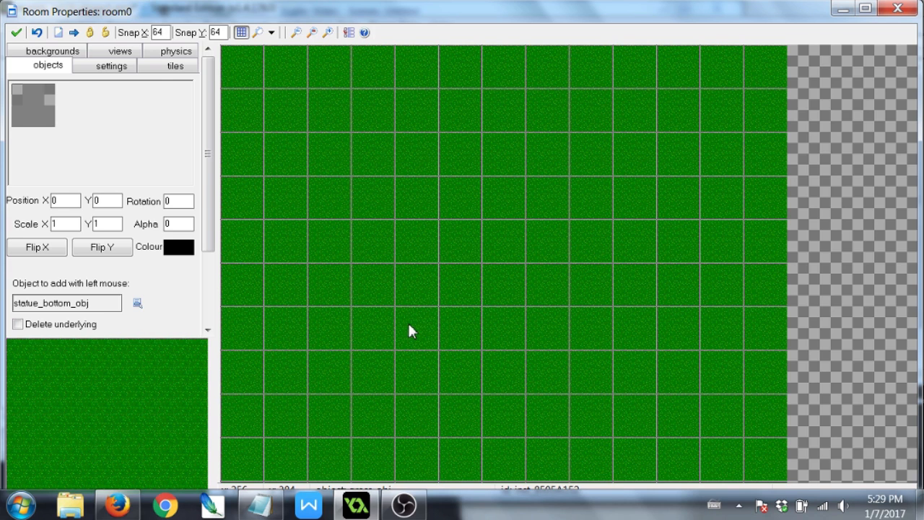
pyautogui.click(513, 336)
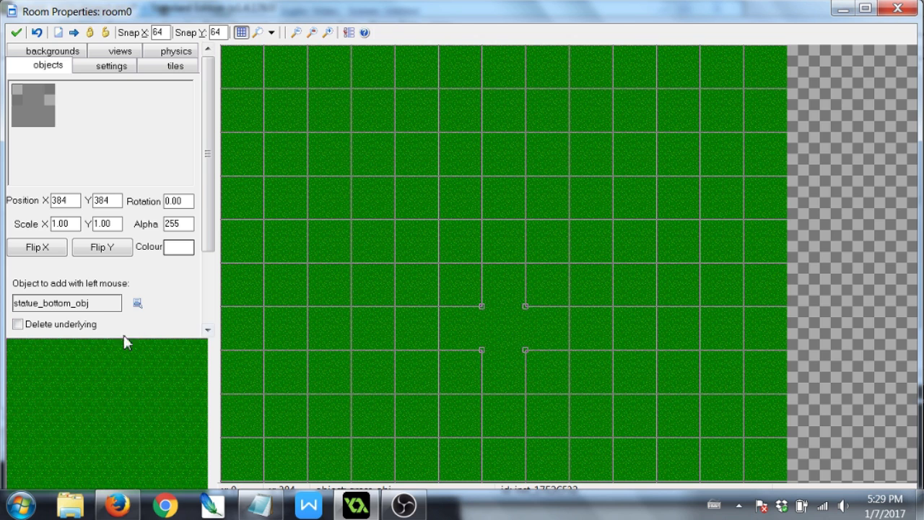
# Choose statue_bottom_obj again and try to place it in room0 on the tile at X 384, Y 384.
pyautogui.click(38, 102)
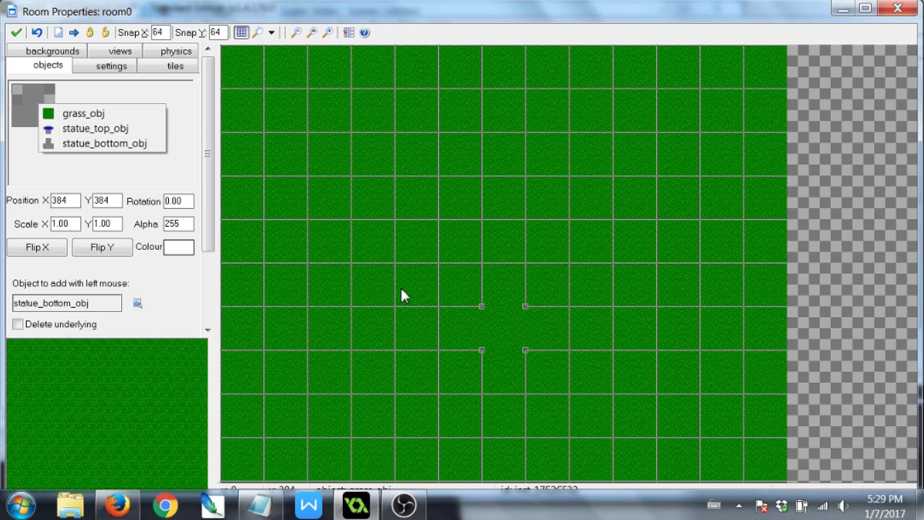
pyautogui.click(120, 143)
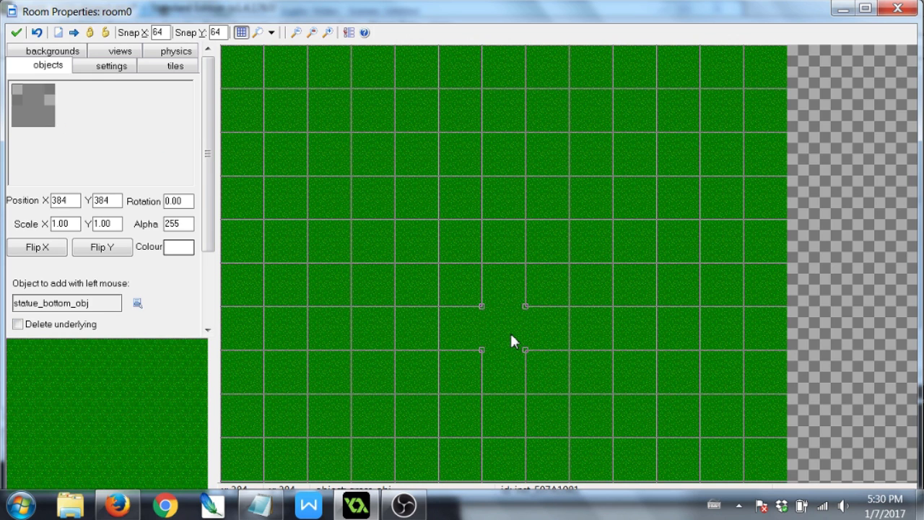
pyautogui.moveTo(510, 340)
pyautogui.mouseDown()
pyautogui.moveTo(462, 264)
pyautogui.moveTo(493, 324)
pyautogui.moveTo(511, 329)
pyautogui.mouseUp()
pyautogui.rightClick(508, 336)
pyautogui.click(513, 331)
pyautogui.moveTo(542, 325); pyautogui.dragTo(505, 323)
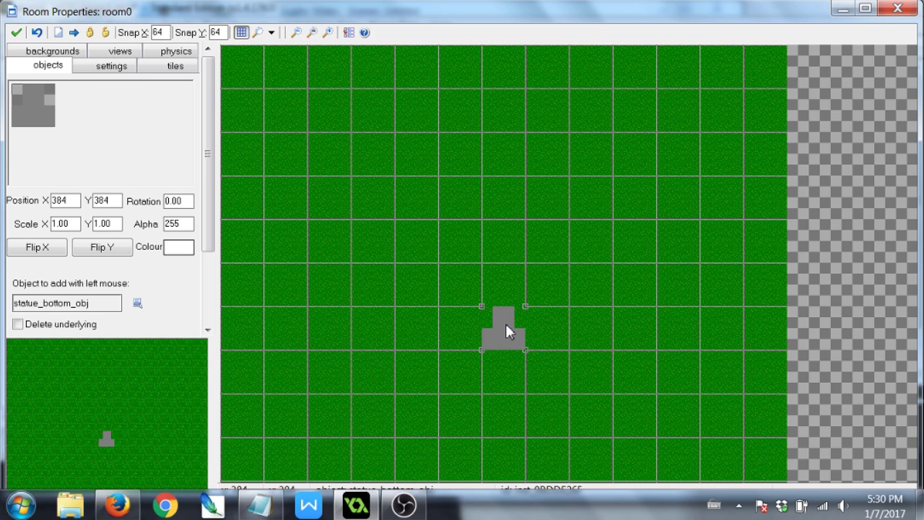
# Close room0 discarding its changes, reopen it, and place a statue_bottom_obj instance at X 384, Y 384.
pyautogui.click(897, 16)
pyautogui.click(526, 271)
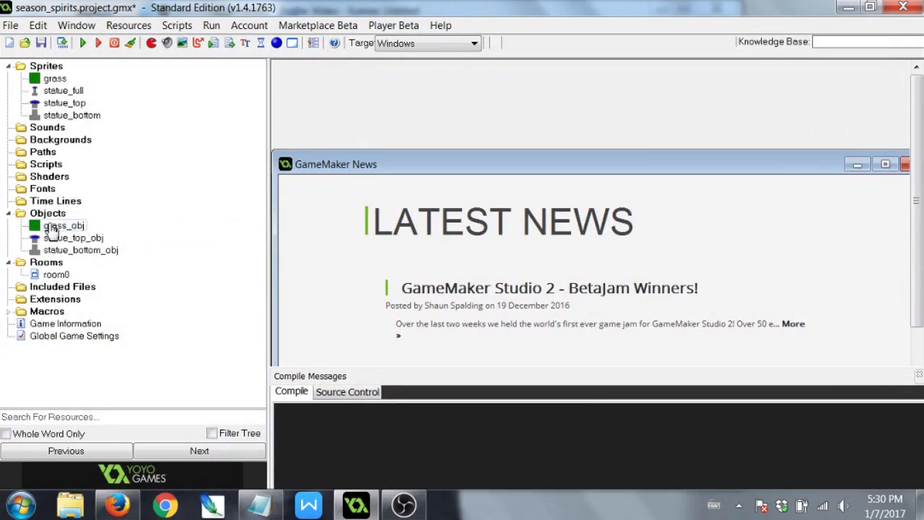
pyautogui.doubleClick(57, 274)
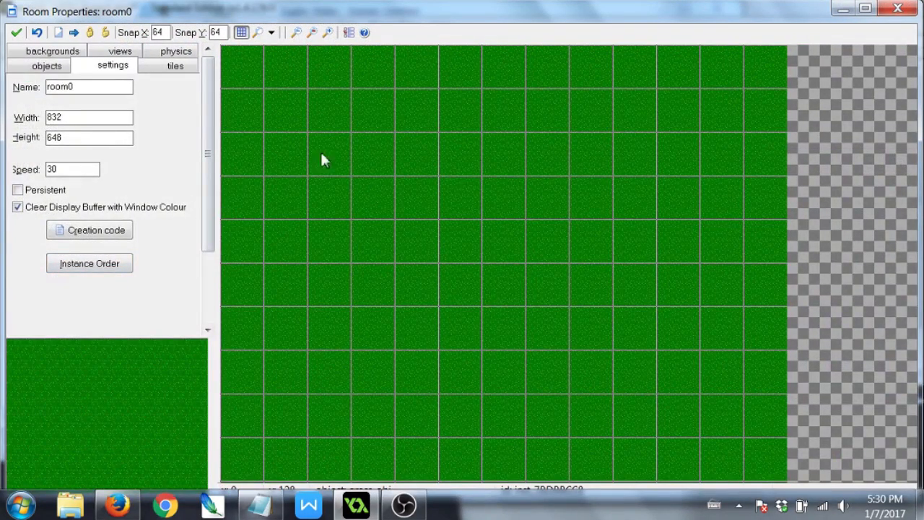
pyautogui.click(47, 65)
pyautogui.click(40, 114)
pyautogui.click(57, 154)
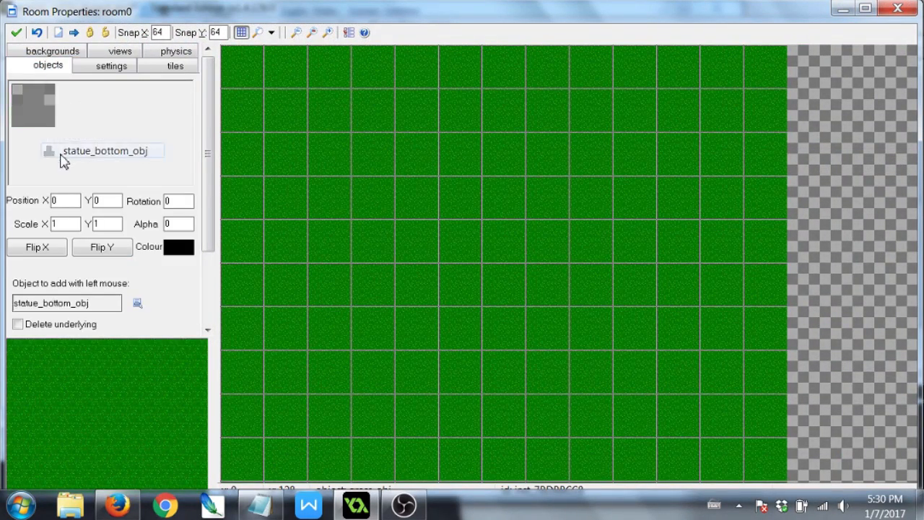
pyautogui.click(896, 199)
pyautogui.moveTo(896, 191); pyautogui.dragTo(507, 318)
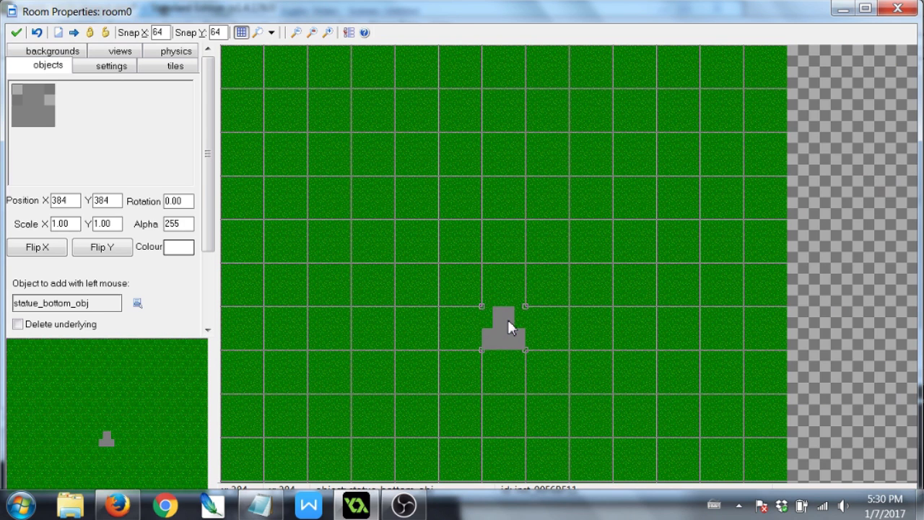
# Choose statue_top_obj and place one instance directly above the statue bottom at X 384, Y 320.
pyautogui.click(37, 108)
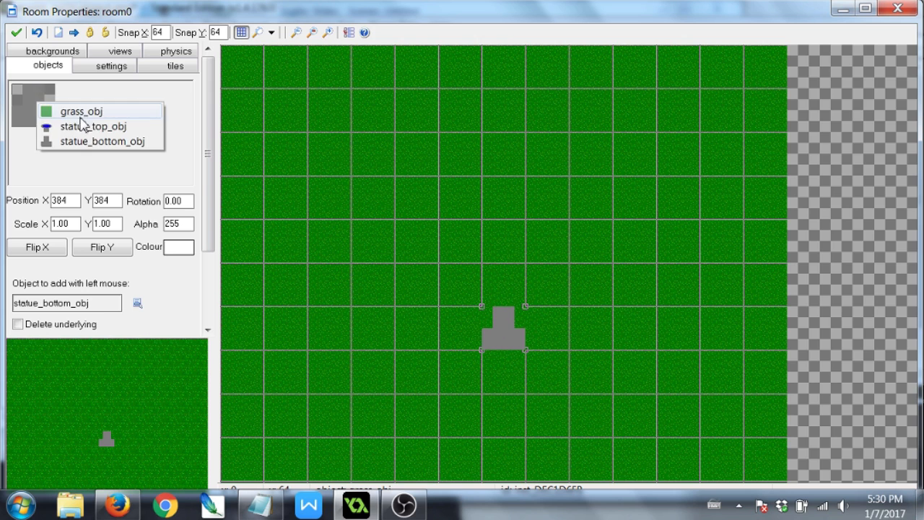
pyautogui.click(87, 128)
pyautogui.click(850, 197)
pyautogui.moveTo(850, 196); pyautogui.dragTo(515, 285)
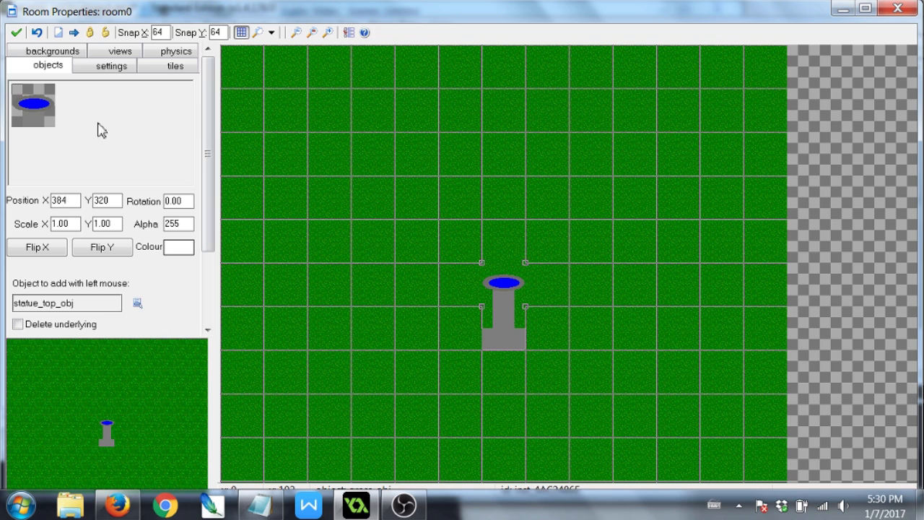
# Move the statue_bottom_obj instance outside the room and delete all objects on the tile at X 384, Y 384.
pyautogui.moveTo(485, 344); pyautogui.dragTo(844, 270)
pyautogui.click(519, 345)
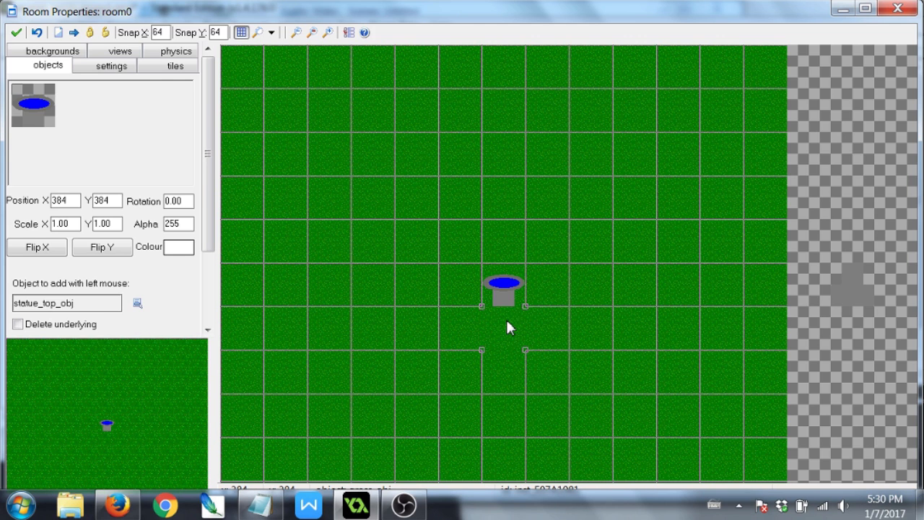
pyautogui.rightClick(504, 326)
pyautogui.click(590, 107)
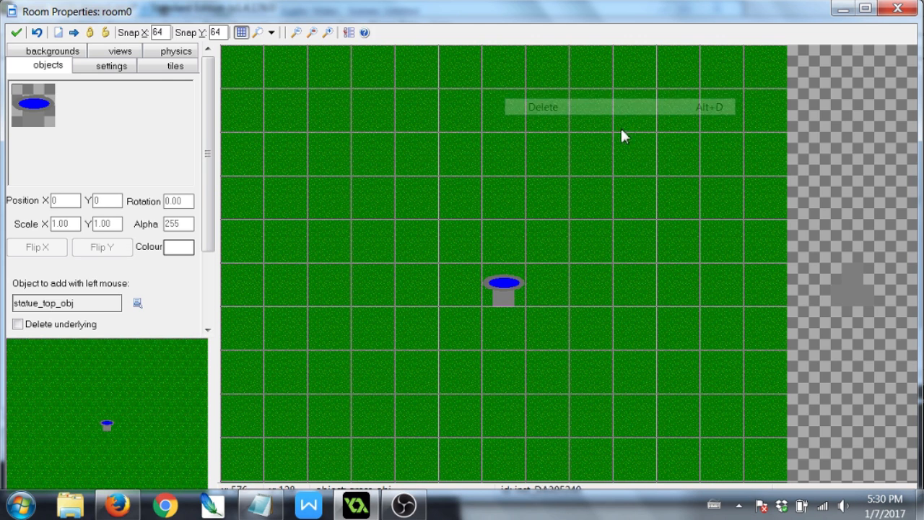
pyautogui.click(501, 336)
pyautogui.rightClick(501, 338)
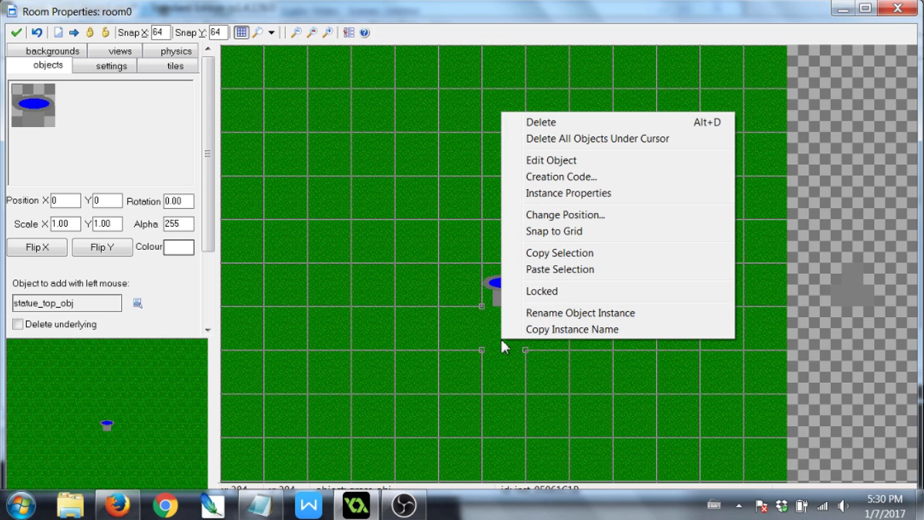
pyautogui.click(572, 138)
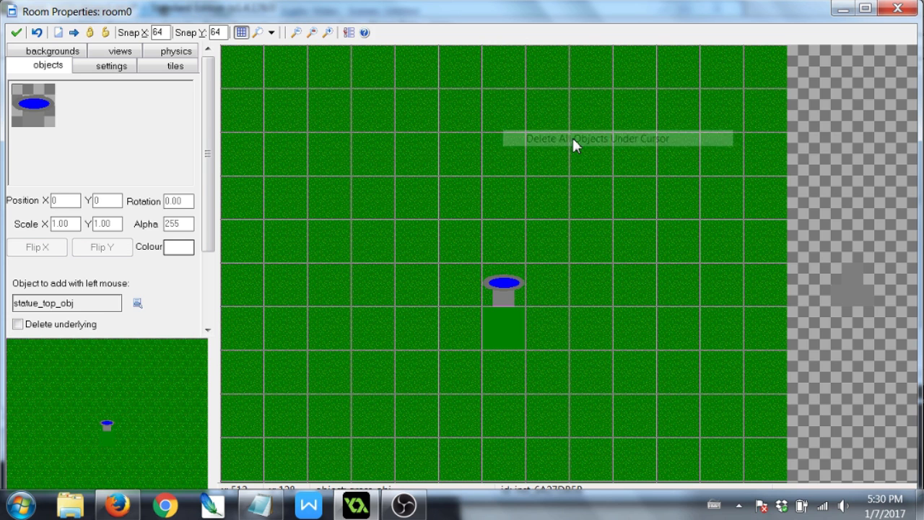
# Undo the stray statue_top_obj placement outside the room and accept room0, keeping the instance that lies outside it.
pyautogui.click(840, 198)
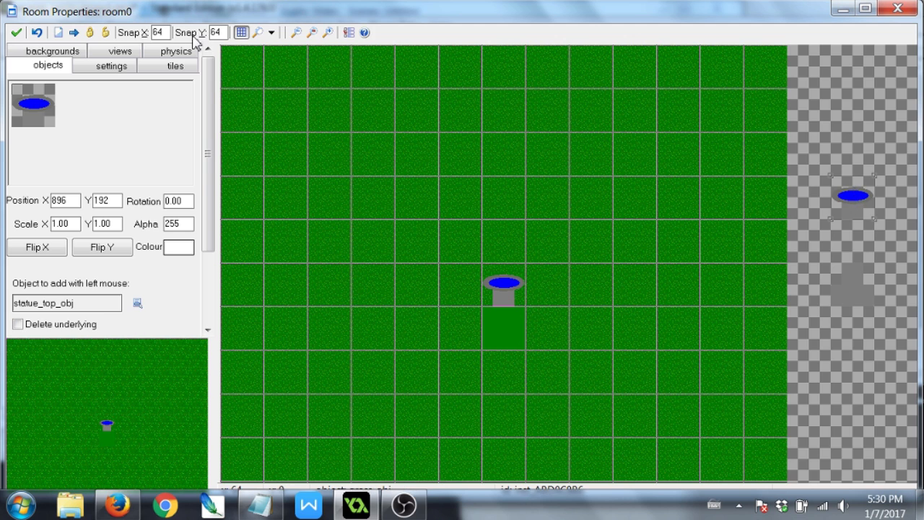
pyautogui.click(36, 33)
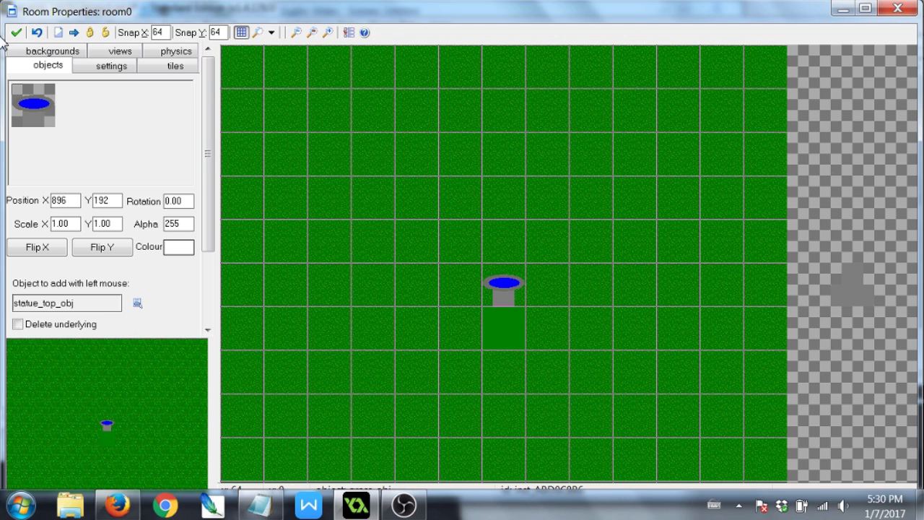
pyautogui.click(16, 32)
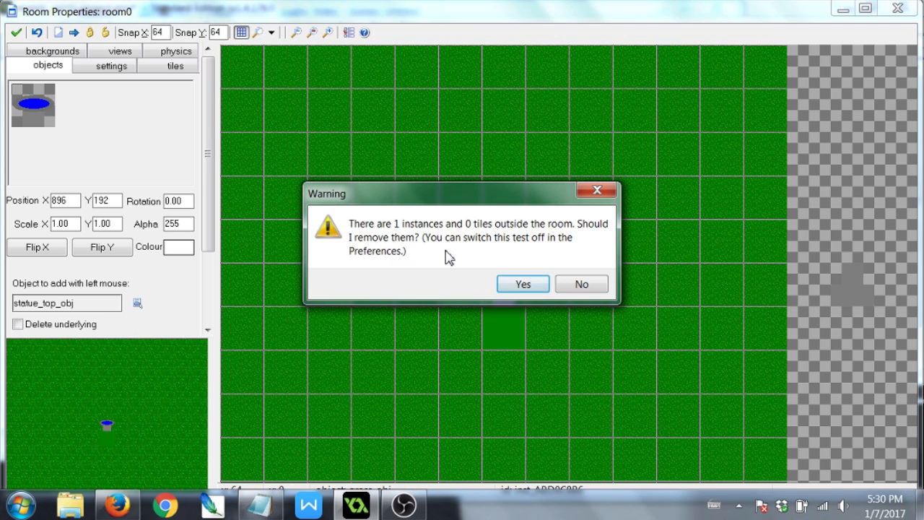
pyautogui.click(578, 286)
# Duplicate grass_obj and name the copy grass_fake.
pyautogui.rightClick(69, 227)
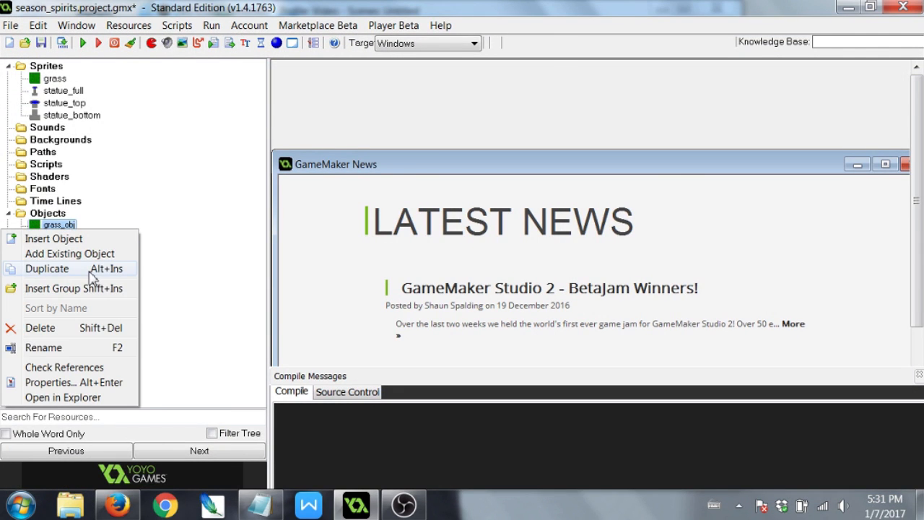
pyautogui.click(92, 278)
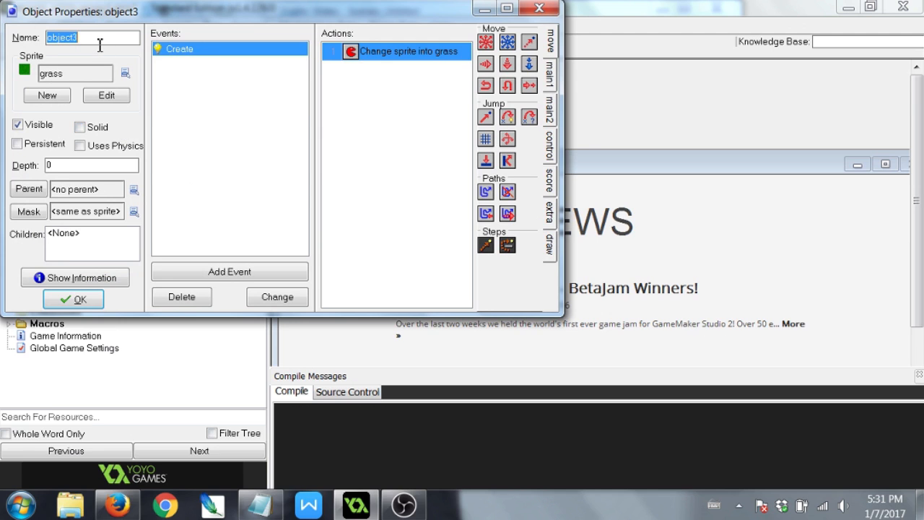
pyautogui.write('grass_fake')
pyautogui.click(81, 300)
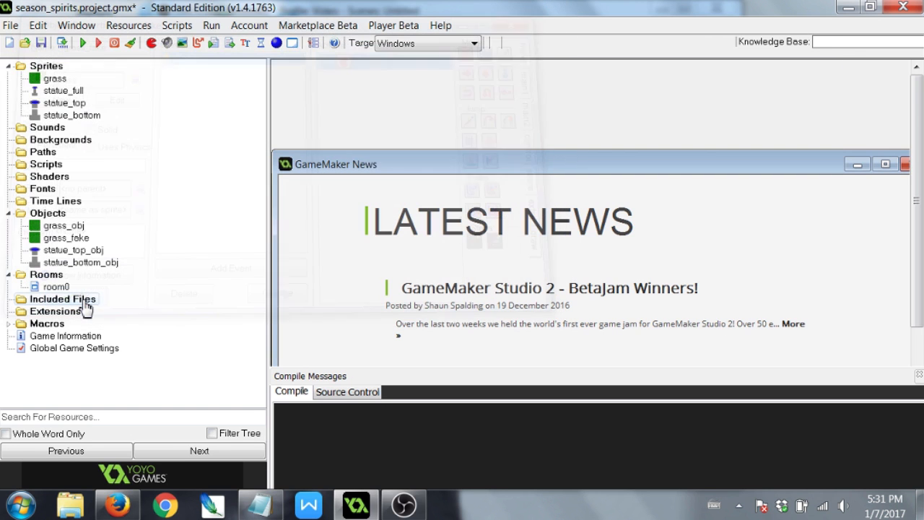
# Reopen room0 and choose grass_fake as the object to add.
pyautogui.click(60, 287)
pyautogui.click(62, 290)
pyautogui.click(47, 288)
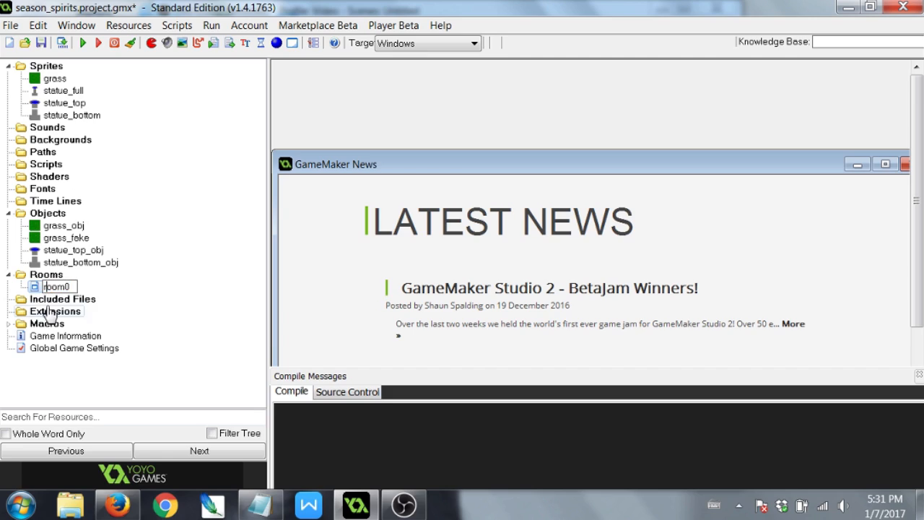
pyautogui.doubleClick(47, 287)
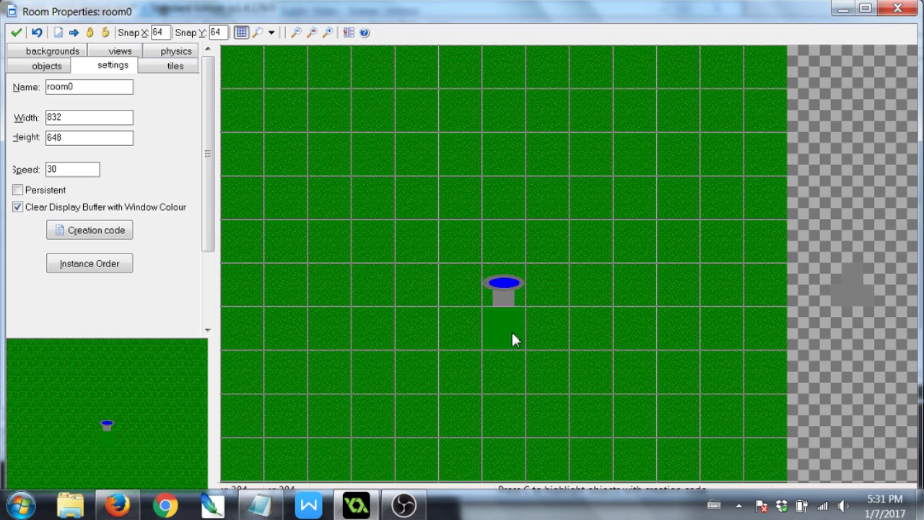
pyautogui.click(44, 65)
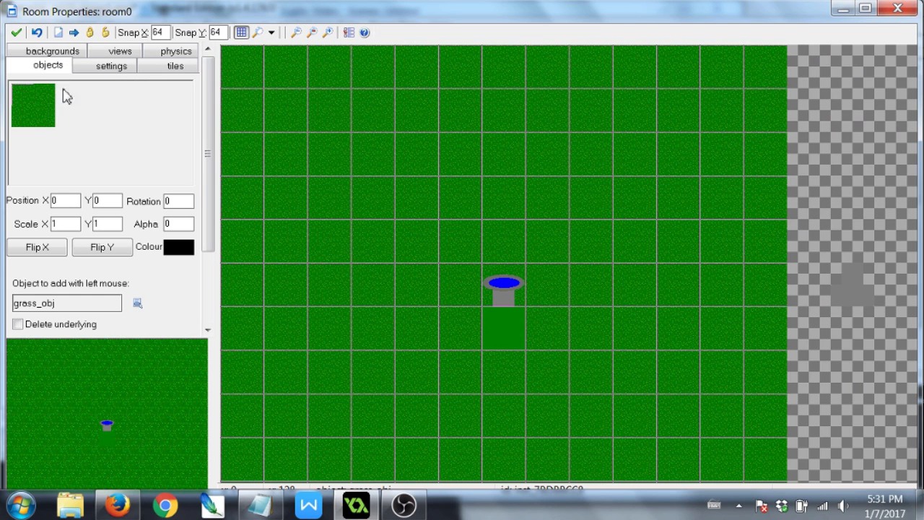
pyautogui.click(38, 104)
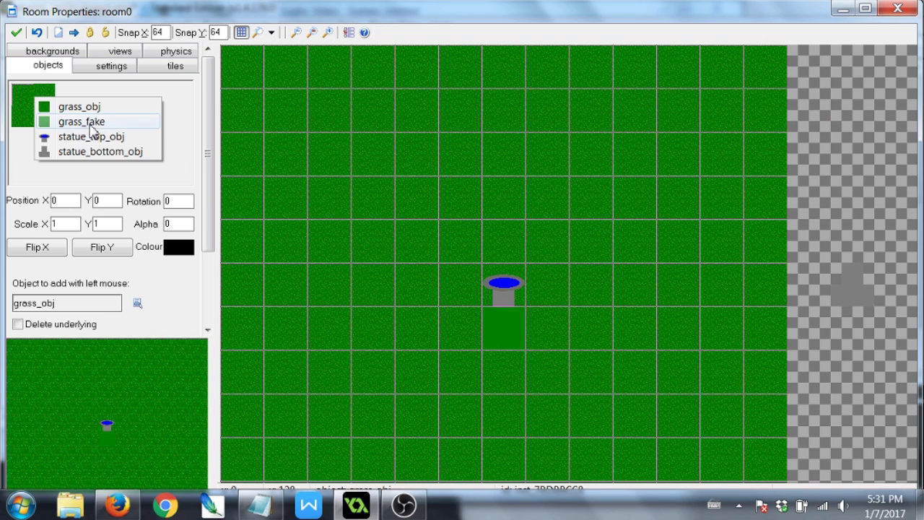
pyautogui.click(76, 122)
# Place grass_fake at X 384, Y 384, move the outside statue_bottom_obj instance onto the same tile, and accept the room.
pyautogui.click(871, 348)
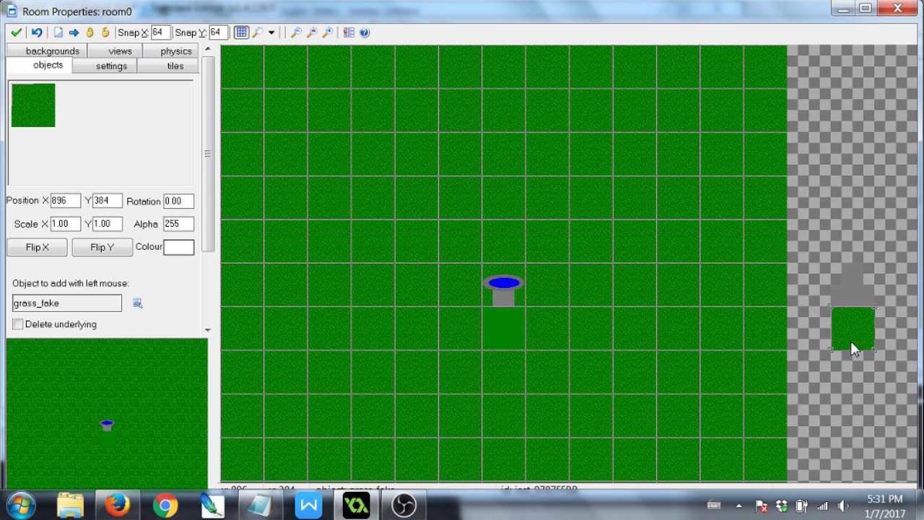
pyautogui.moveTo(850, 342); pyautogui.dragTo(510, 334)
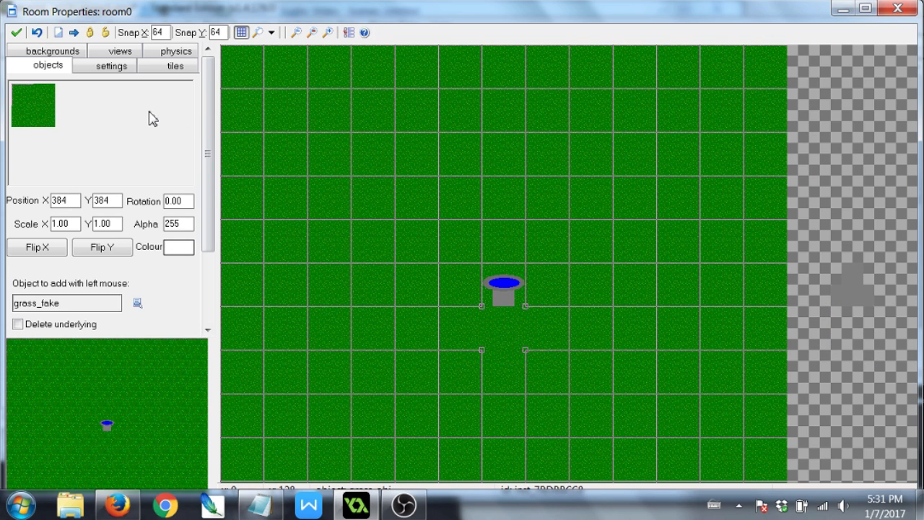
pyautogui.moveTo(859, 292); pyautogui.dragTo(525, 329)
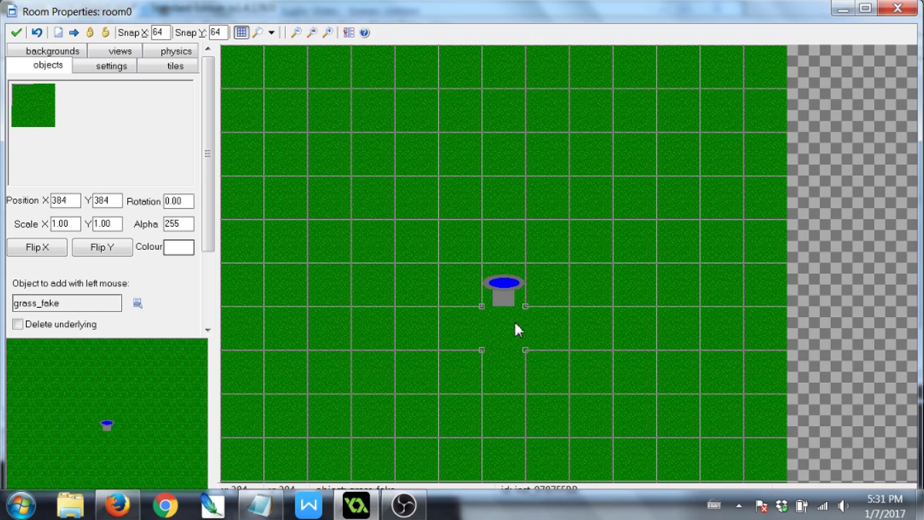
pyautogui.click(15, 33)
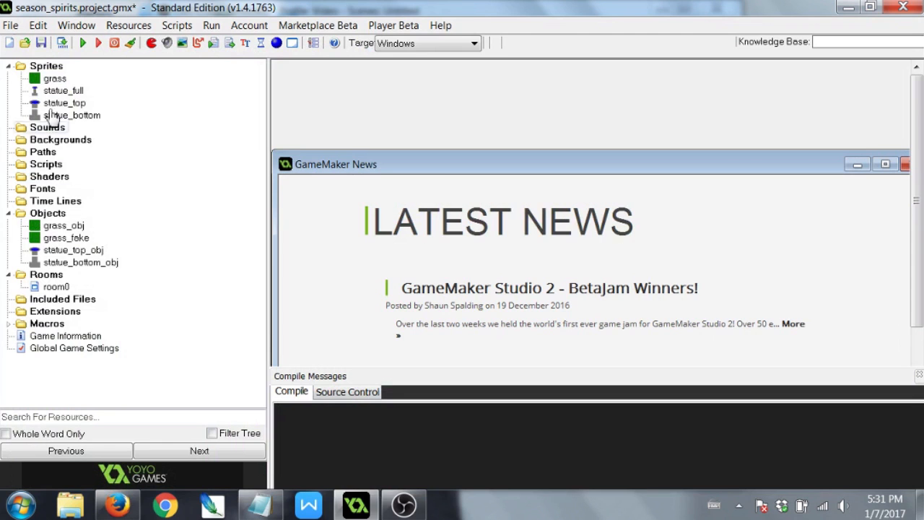
# Check the object information of statue_top_obj and set its depth to -1.
pyautogui.doubleClick(72, 251)
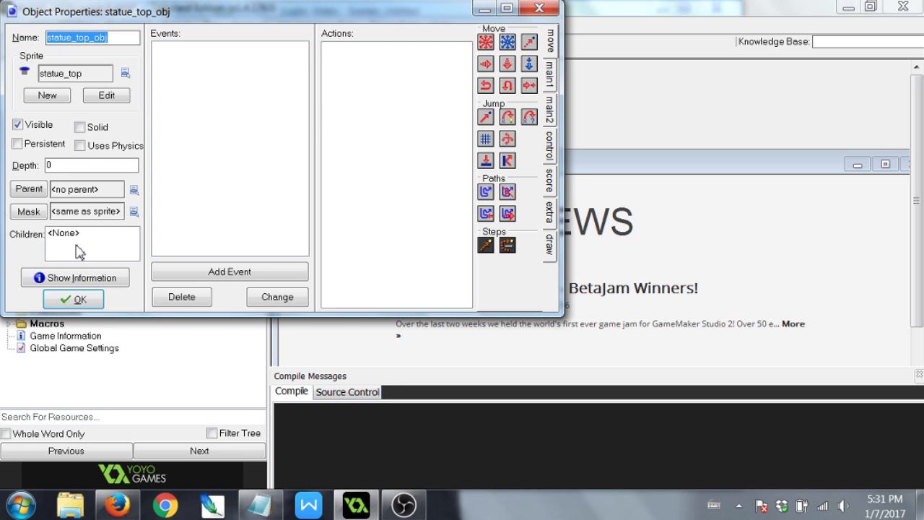
pyautogui.click(113, 277)
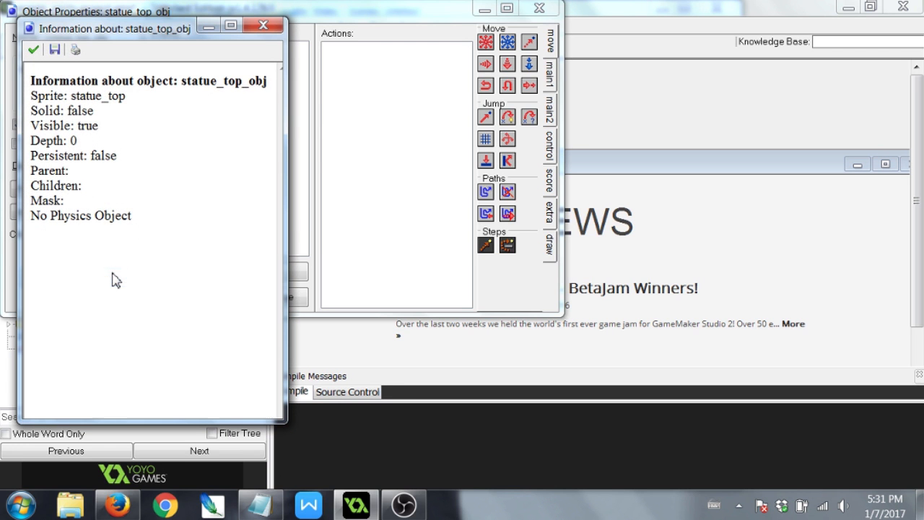
pyautogui.doubleClick(78, 141)
pyautogui.moveTo(79, 141); pyautogui.dragTo(78, 146)
pyautogui.click(263, 26)
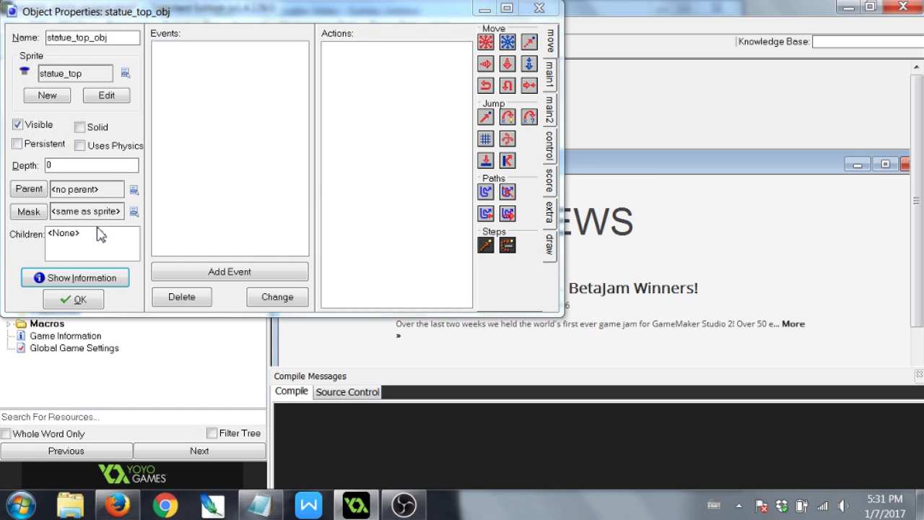
pyautogui.doubleClick(63, 166)
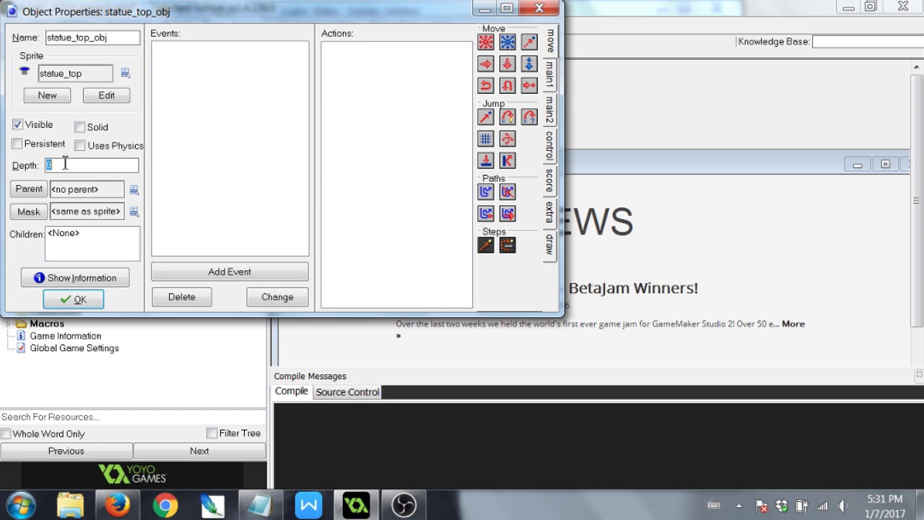
pyautogui.write('-1')
pyautogui.click(86, 299)
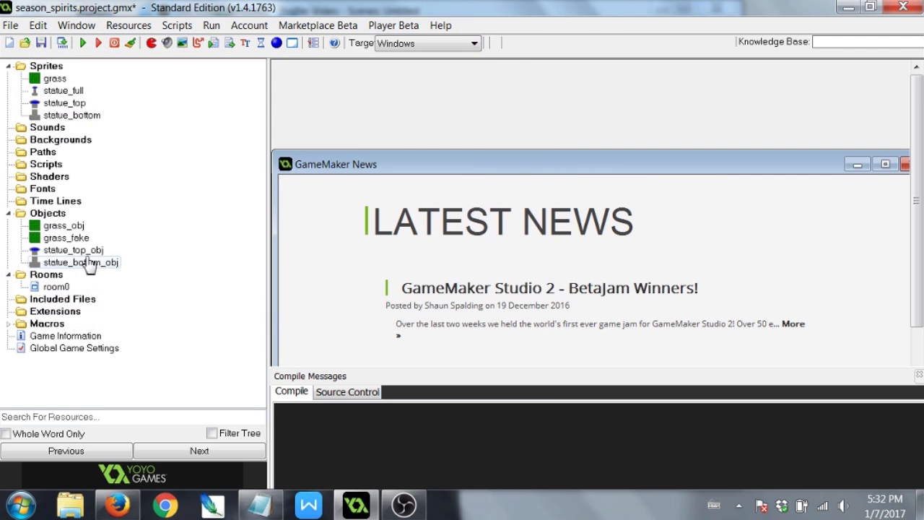
# Set the depth of statue_bottom_obj to -2.
pyautogui.doubleClick(91, 262)
pyautogui.click(68, 166)
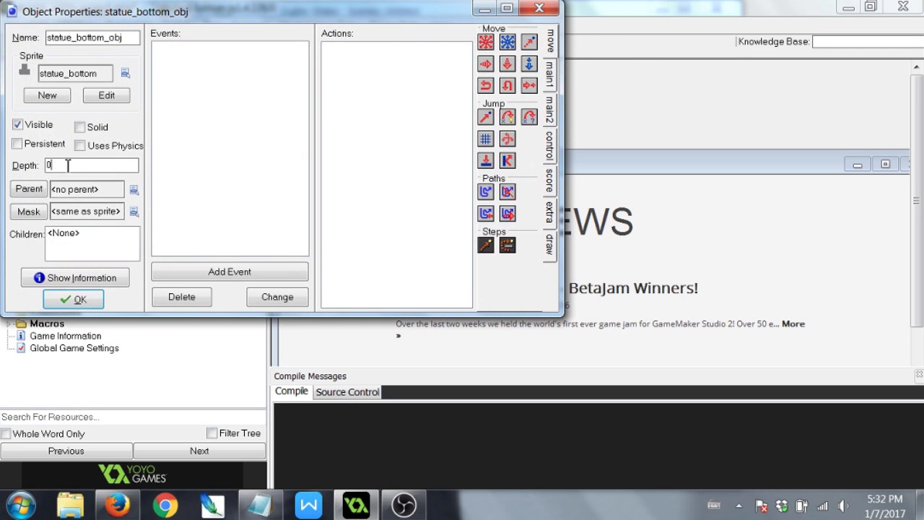
pyautogui.press('BackSpace')
pyautogui.write('-2')
pyautogui.click(86, 301)
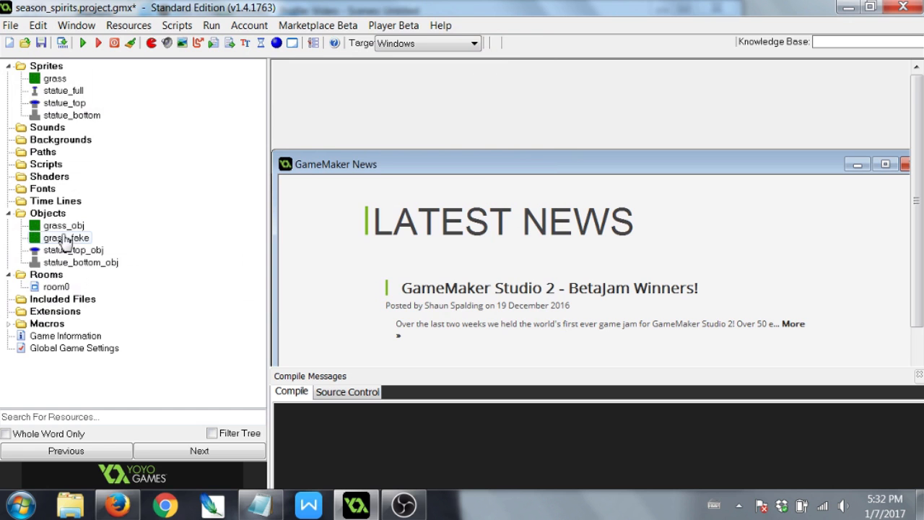
# Set the depth of statue_top_obj to -2 and accept the object.
pyautogui.doubleClick(75, 251)
pyautogui.click(86, 165)
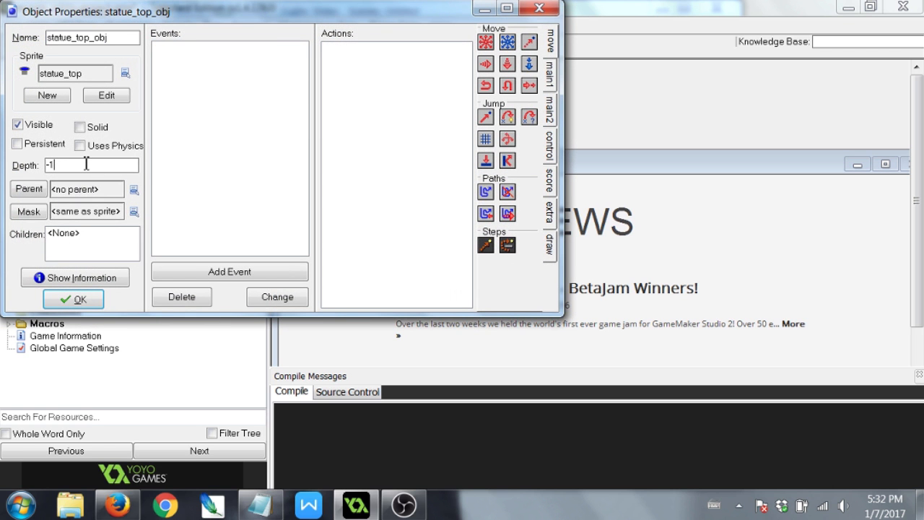
pyautogui.press('BackSpace')
pyautogui.write('2')
pyautogui.click(73, 299)
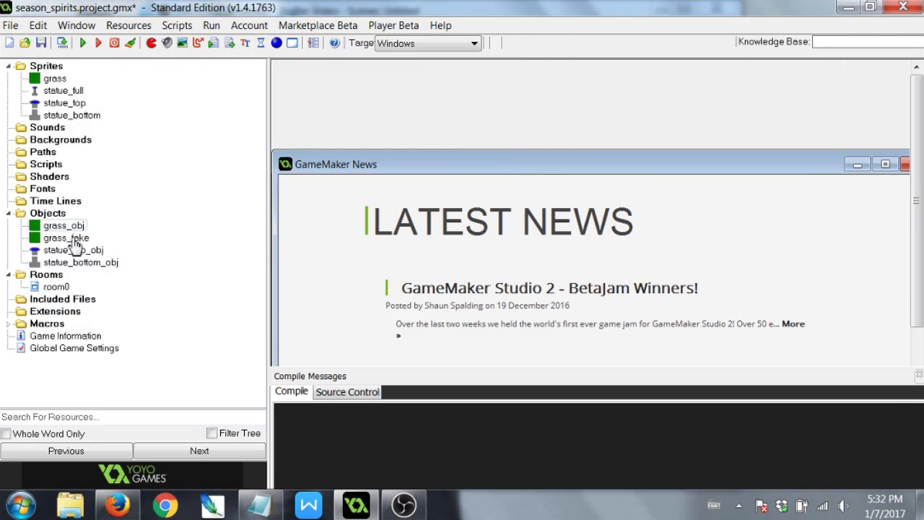
# Check how the statue draws over the grass in room0, and accept the room.
pyautogui.doubleClick(69, 287)
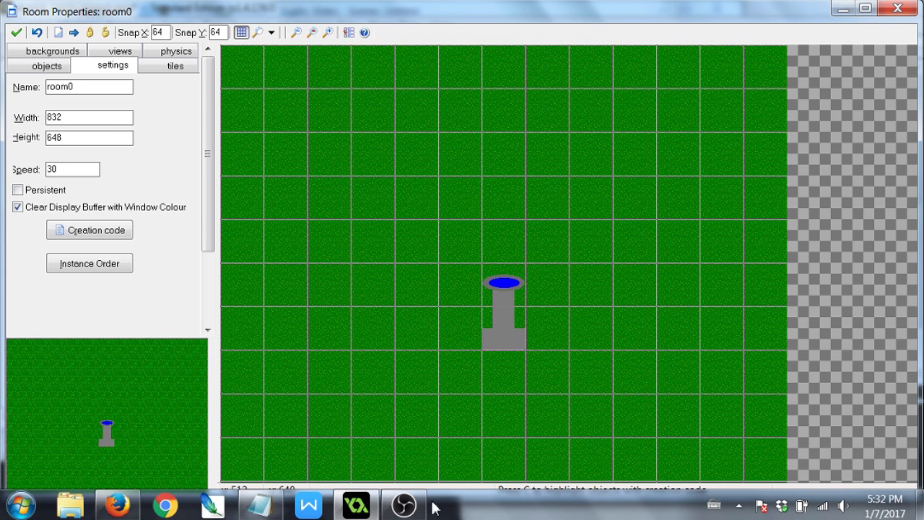
pyautogui.click(410, 507)
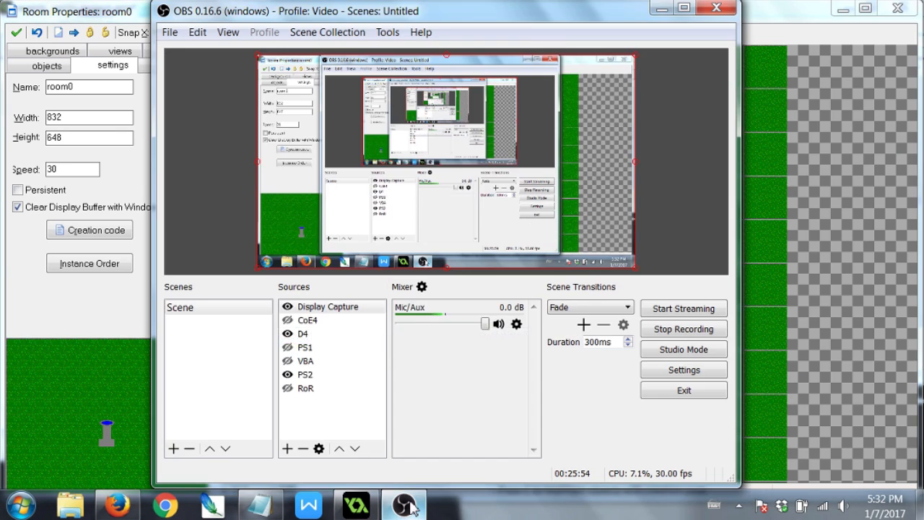
pyautogui.click(409, 508)
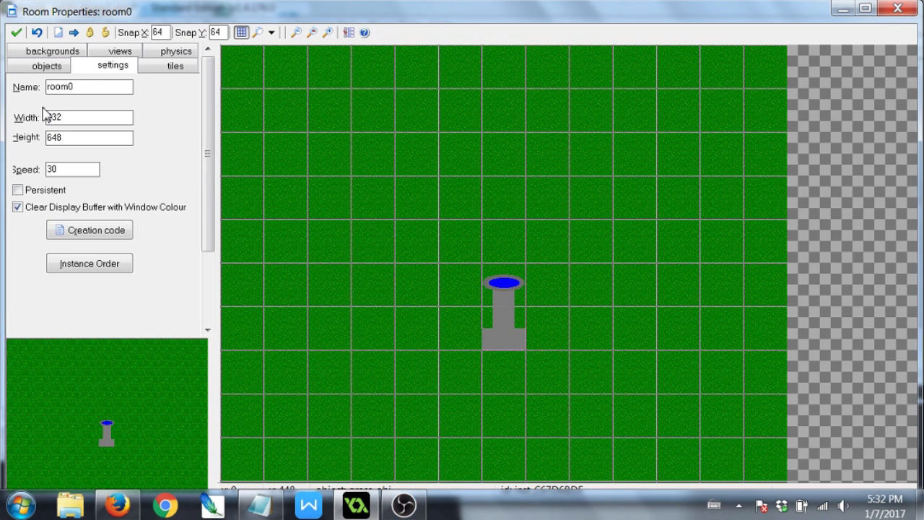
pyautogui.click(18, 34)
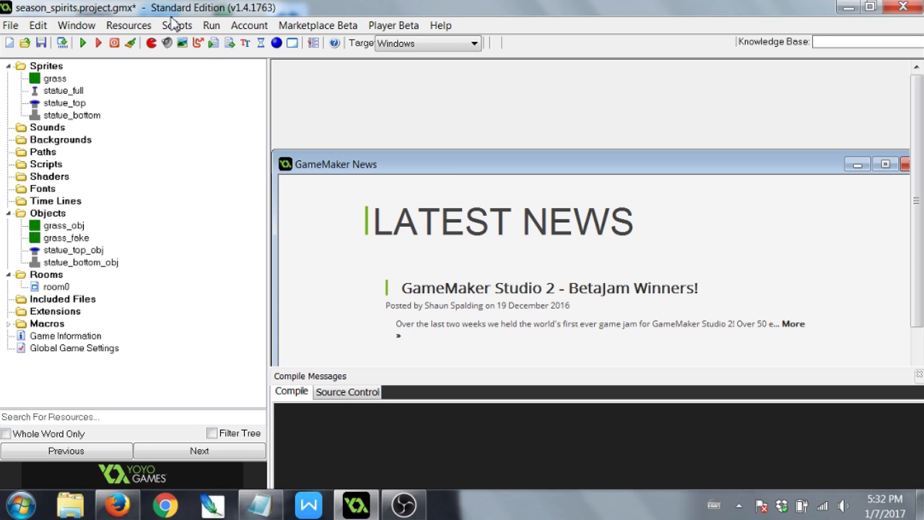
# Create a new sprite named water with a blank 4 by 4 image.
pyautogui.click(152, 44)
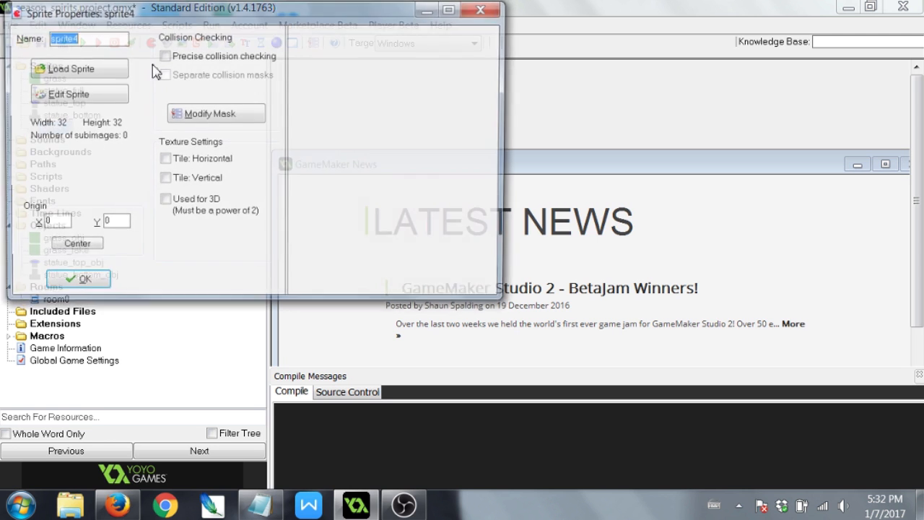
pyautogui.write('water')
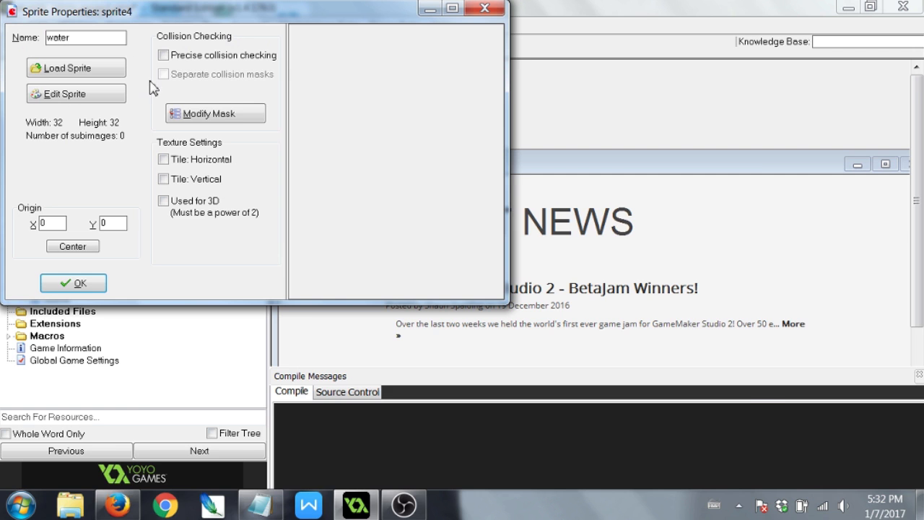
pyautogui.click(110, 95)
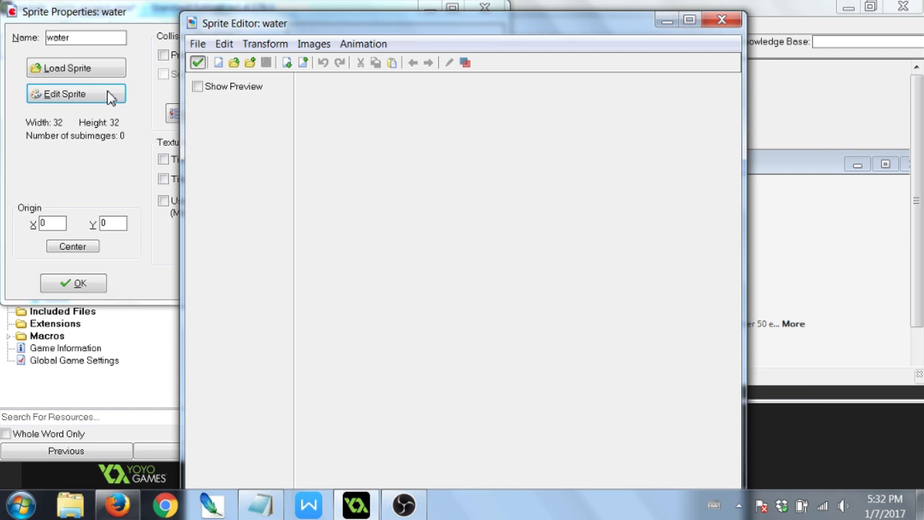
pyautogui.click(218, 63)
pyautogui.write('4')
pyautogui.doubleClick(499, 238)
pyautogui.write('4')
pyautogui.click(422, 283)
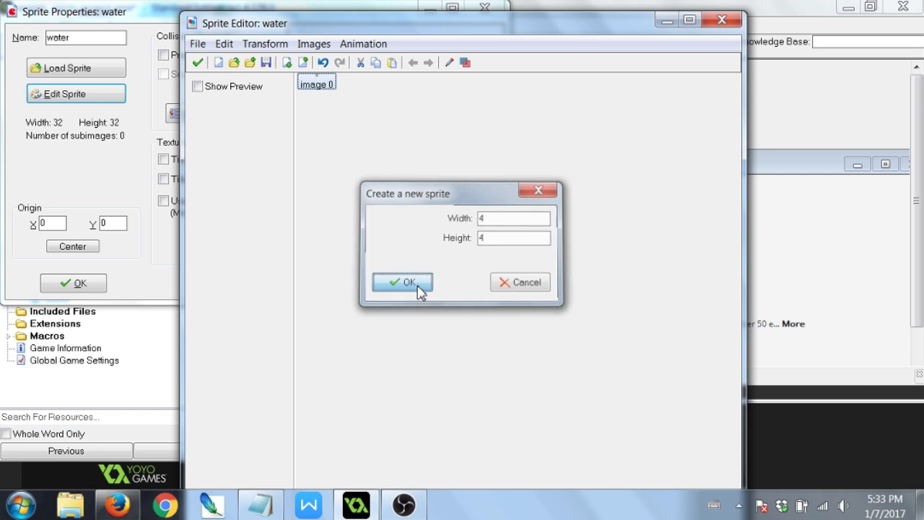
# Fill the whole water image with a solid dark blue rectangle and save the image.
pyautogui.scroll(8, 355, 118)
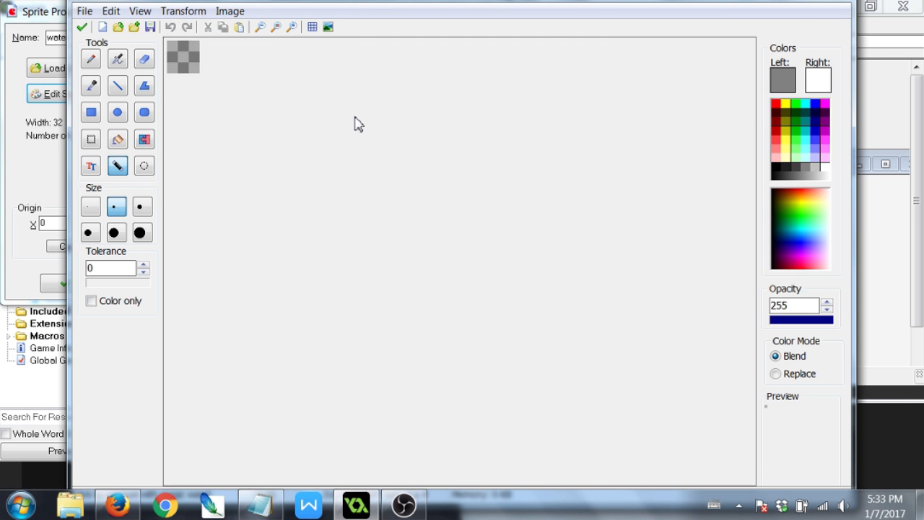
pyautogui.click(98, 114)
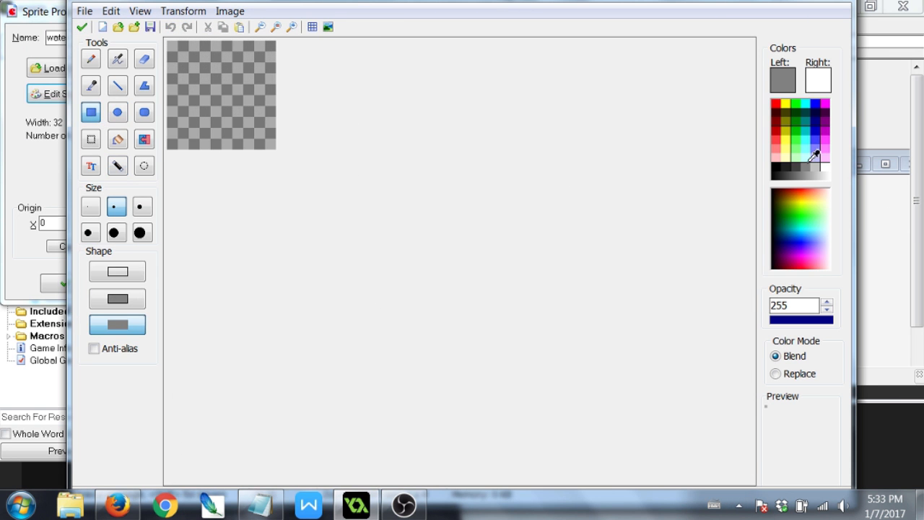
pyautogui.click(818, 122)
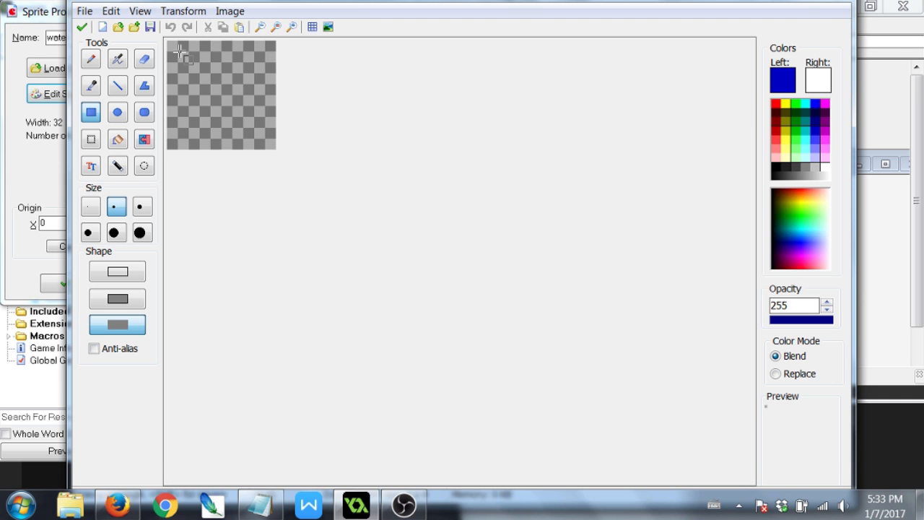
pyautogui.moveTo(168, 41); pyautogui.dragTo(293, 157)
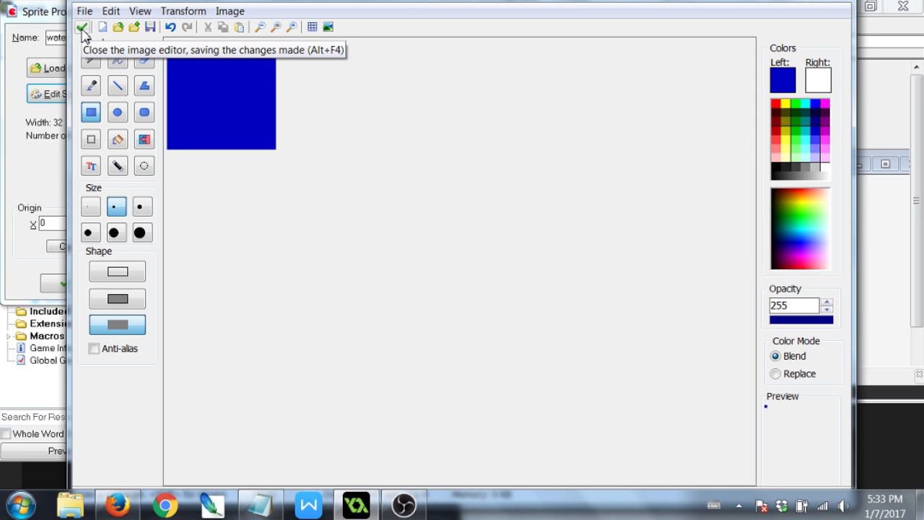
pyautogui.click(81, 29)
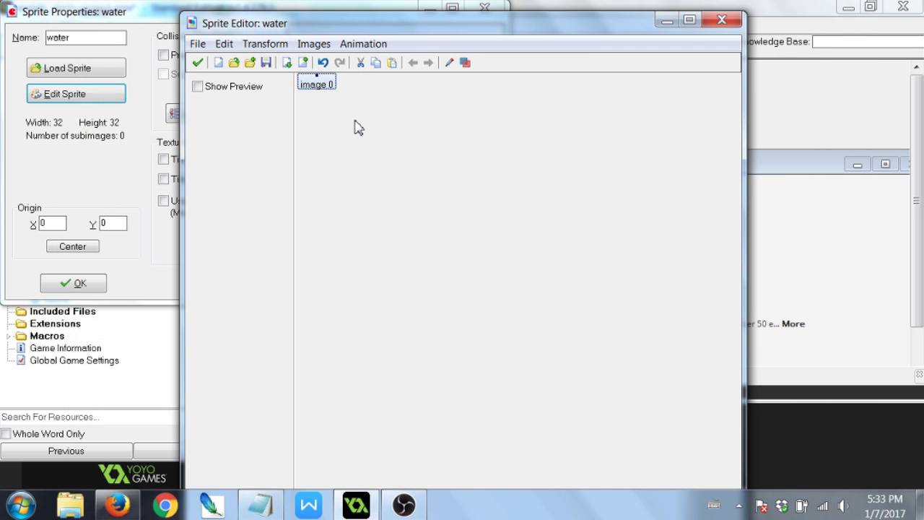
# Try to generate a 15-frame Colorize animation for the water sprite with hue 166.
pyautogui.click(376, 46)
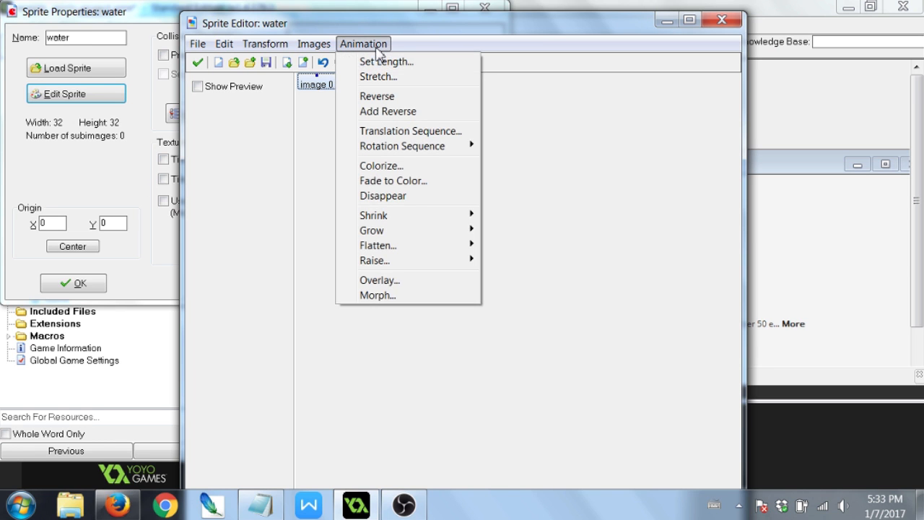
pyautogui.click(397, 166)
pyautogui.moveTo(382, 318); pyautogui.dragTo(465, 318)
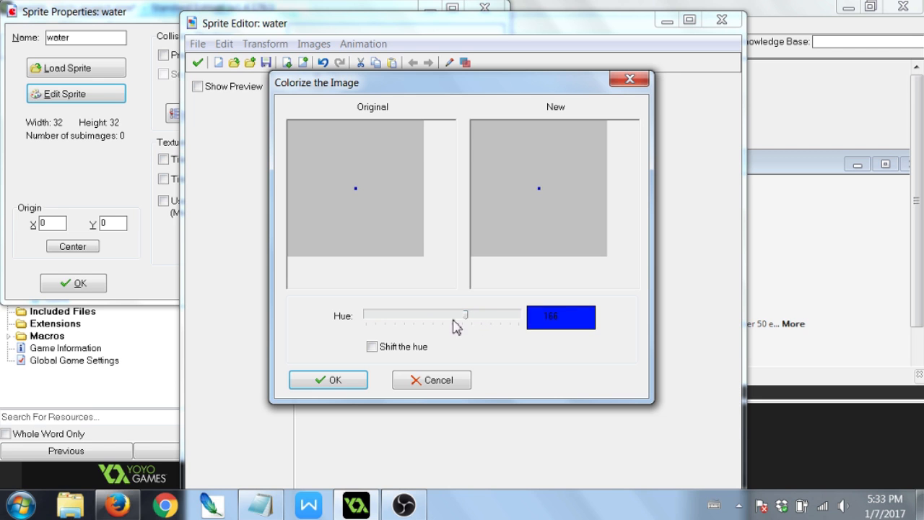
pyautogui.click(359, 378)
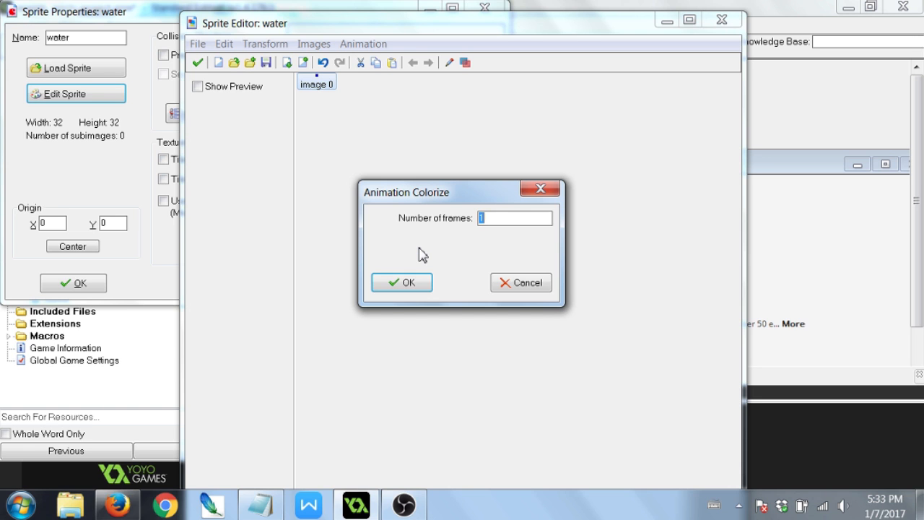
pyautogui.write('15')
pyautogui.click(404, 282)
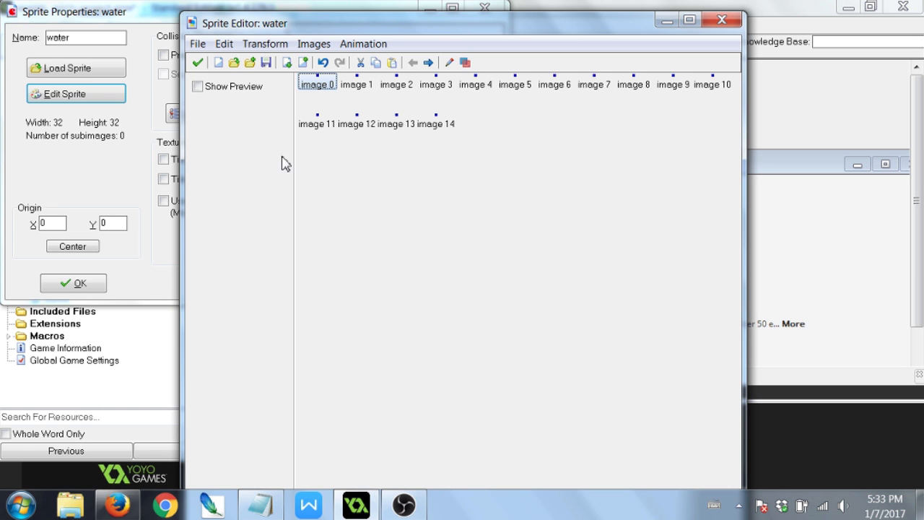
# Preview the water animation, add its reverse, and undo both the added reverse and the colorize frames.
pyautogui.click(198, 85)
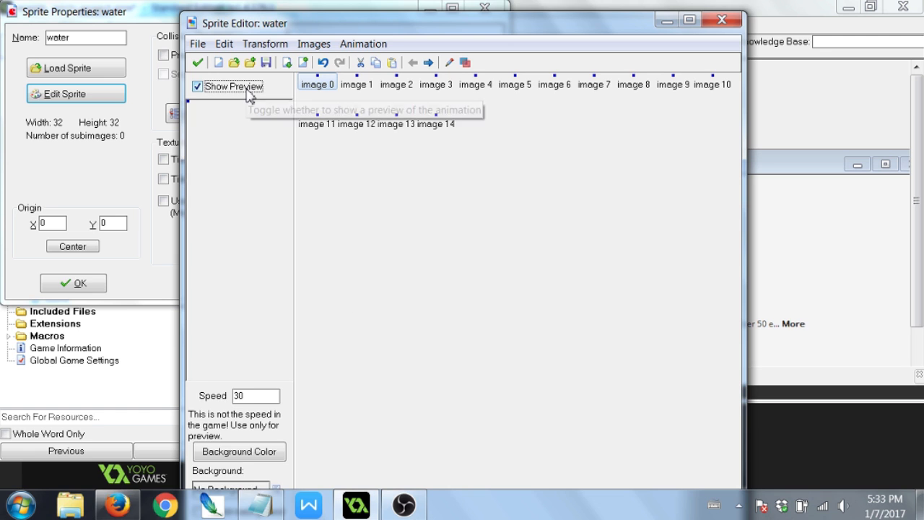
pyautogui.click(249, 90)
pyautogui.click(359, 45)
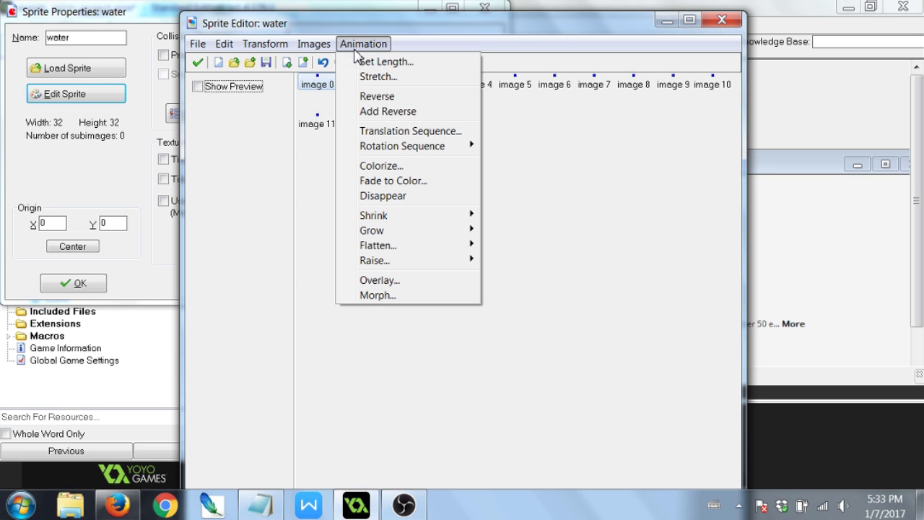
pyautogui.click(391, 112)
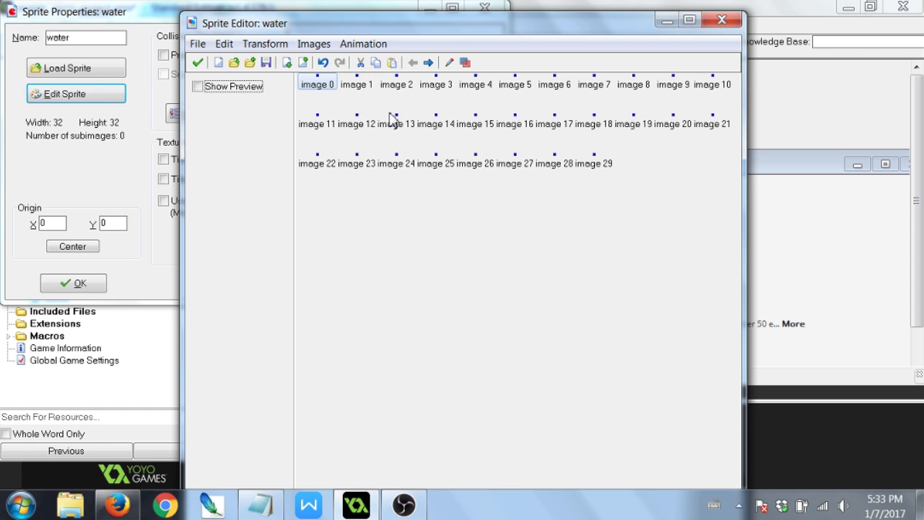
pyautogui.hotkey('ctrl', 'z')
pyautogui.hotkey('ctrl', 'z')
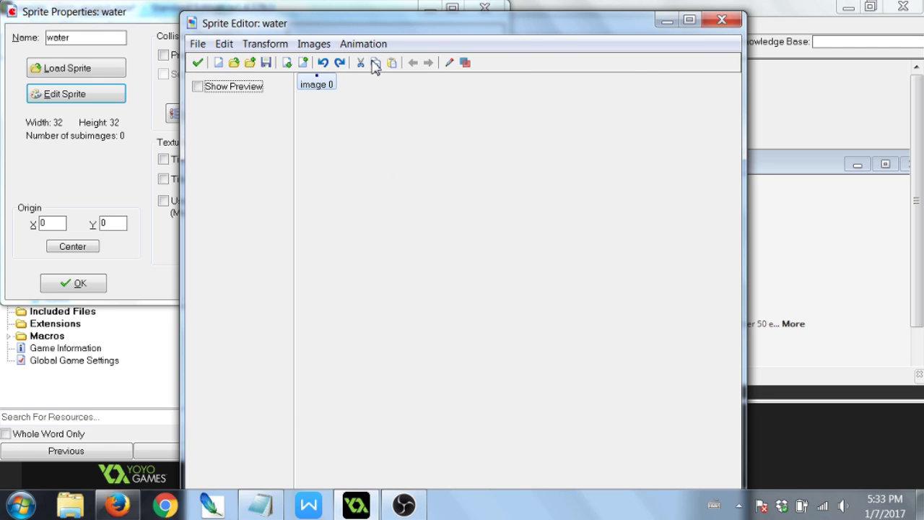
# Colorize the single water image as an animation again, using a slightly lower blue hue.
pyautogui.click(370, 45)
pyautogui.click(410, 169)
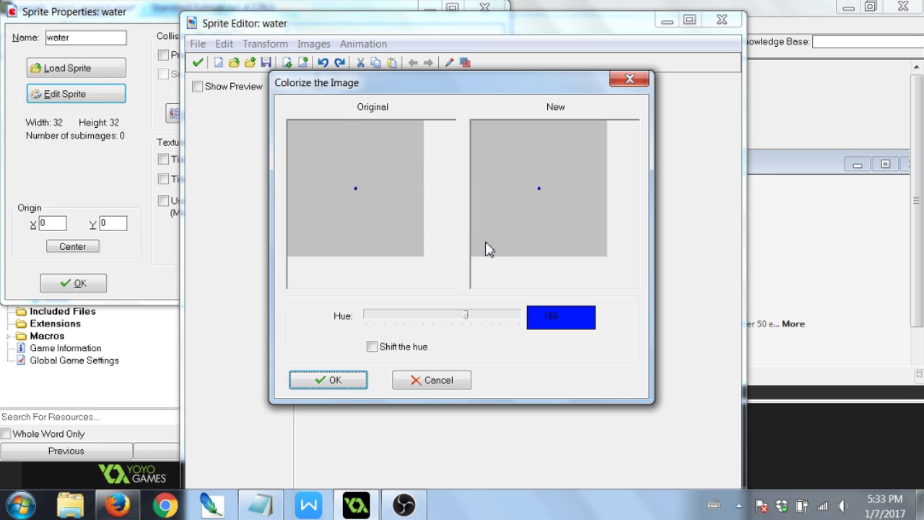
pyautogui.moveTo(457, 316)
pyautogui.mouseDown()
pyautogui.moveTo(444, 313)
pyautogui.moveTo(449, 319)
pyautogui.mouseUp()
pyautogui.click(356, 377)
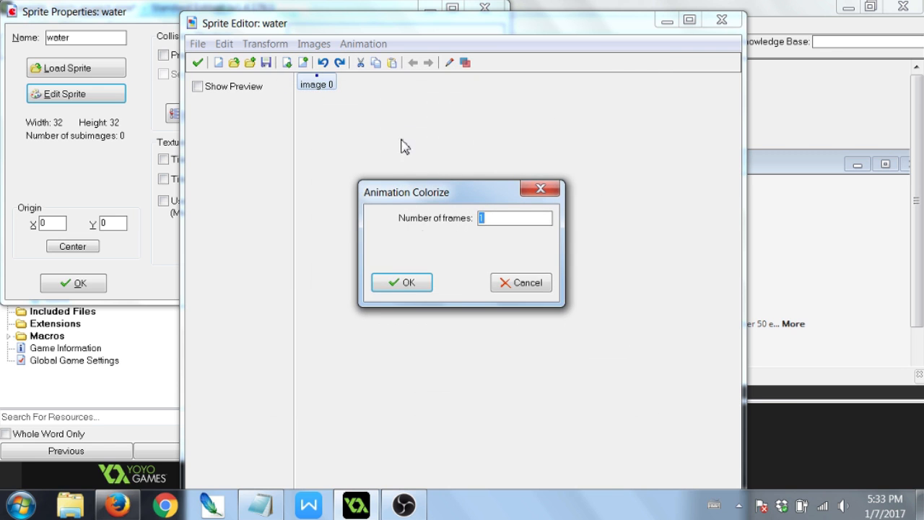
# Colorize the water sprite's animation over 25 frames, append its reverse and preview the animation.
pyautogui.write('25')
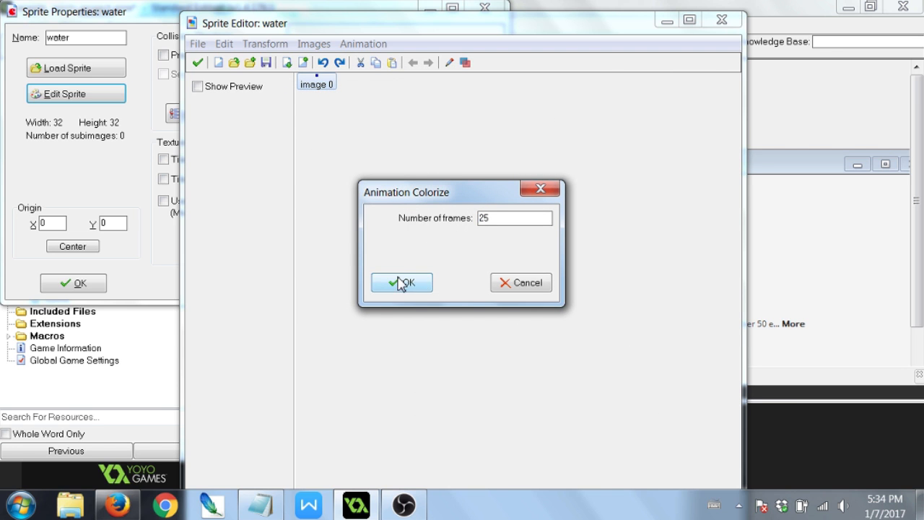
pyautogui.click(402, 282)
pyautogui.click(363, 43)
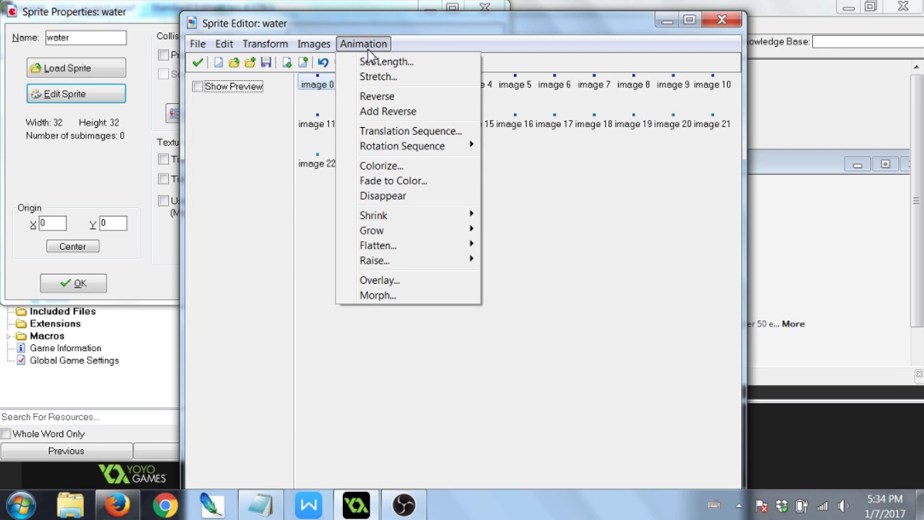
pyautogui.click(389, 112)
pyautogui.click(232, 90)
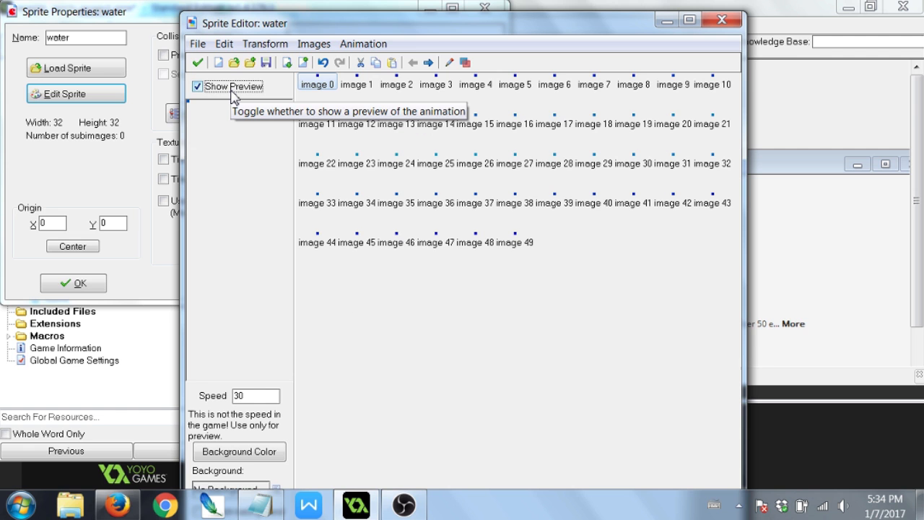
pyautogui.click(231, 89)
# Accept the water sprite's edited frames and center its origin.
pyautogui.click(197, 62)
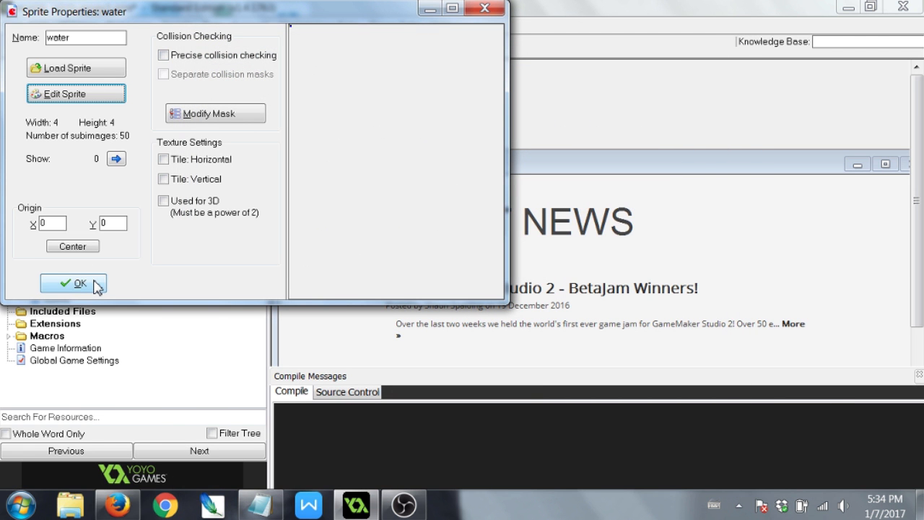
pyautogui.click(72, 246)
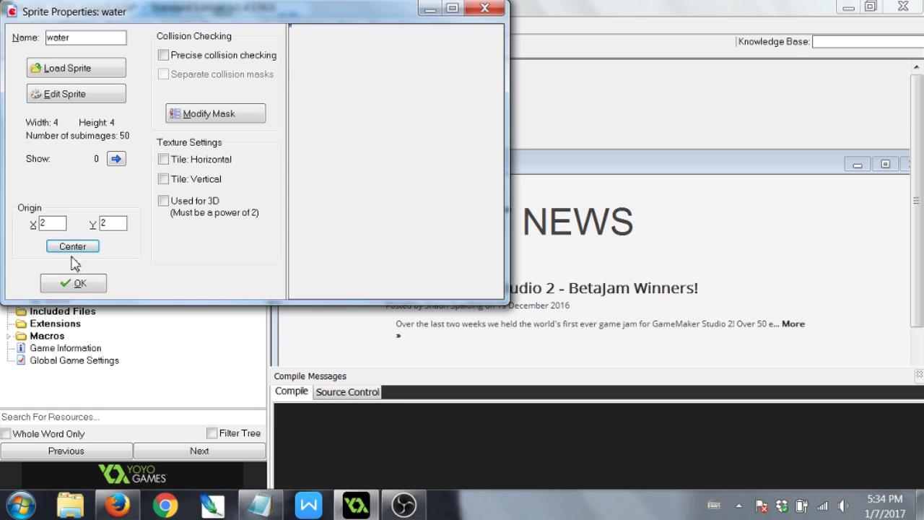
pyautogui.click(78, 283)
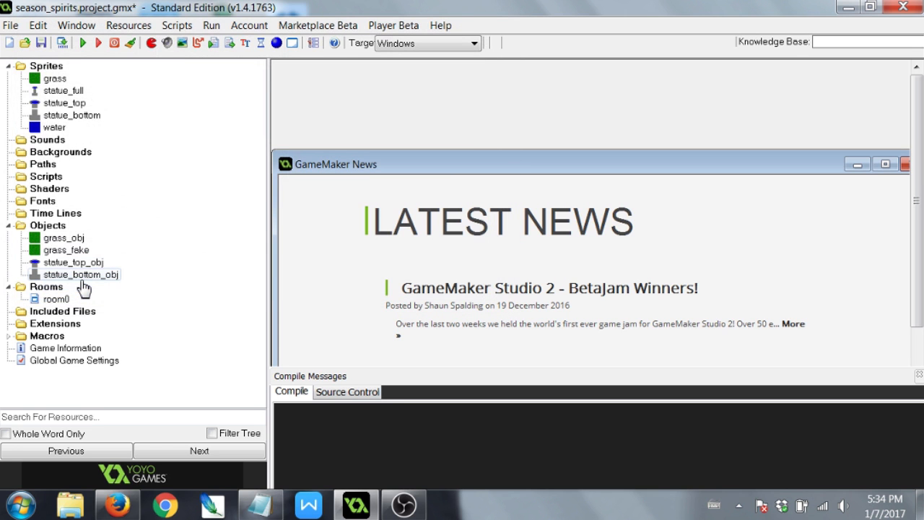
# Create a new object named water_obj and assign it the water sprite.
pyautogui.click(277, 46)
pyautogui.write('water')
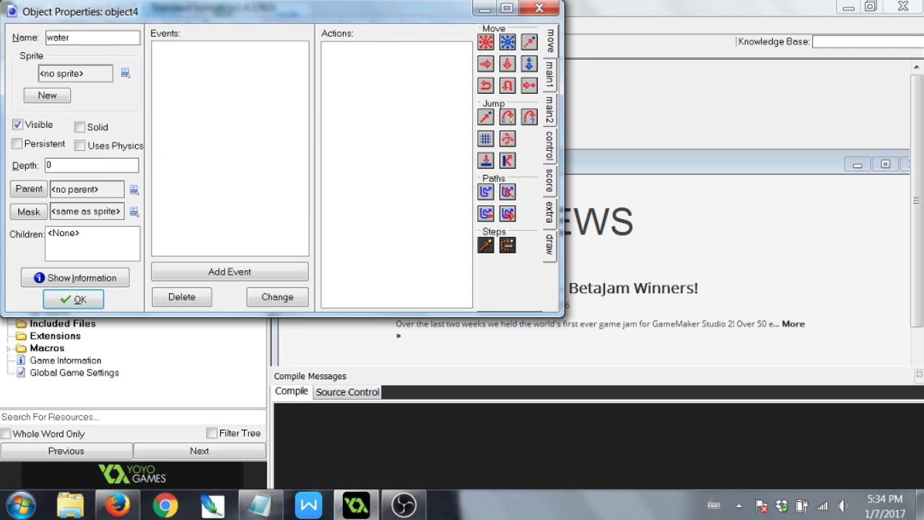
pyautogui.write('_obj')
pyautogui.click(127, 74)
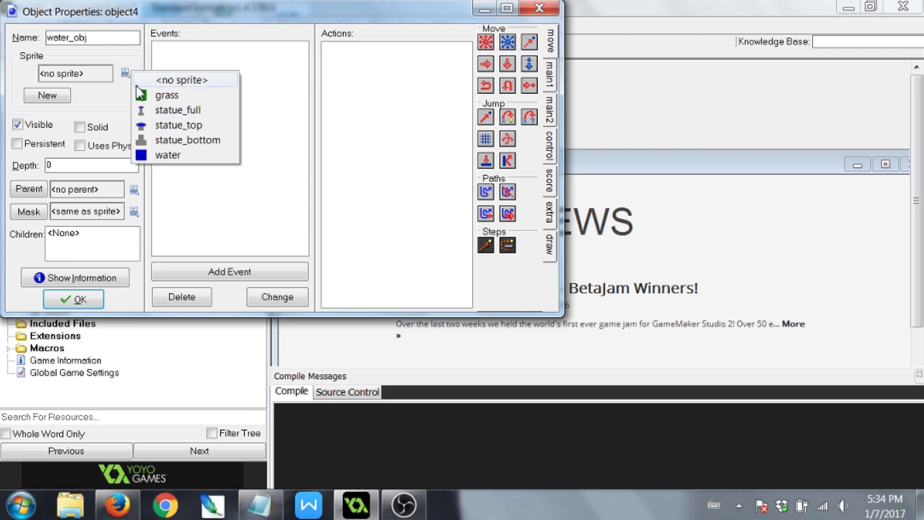
pyautogui.click(176, 153)
# Set the depth of water_obj to -3.
pyautogui.click(112, 161)
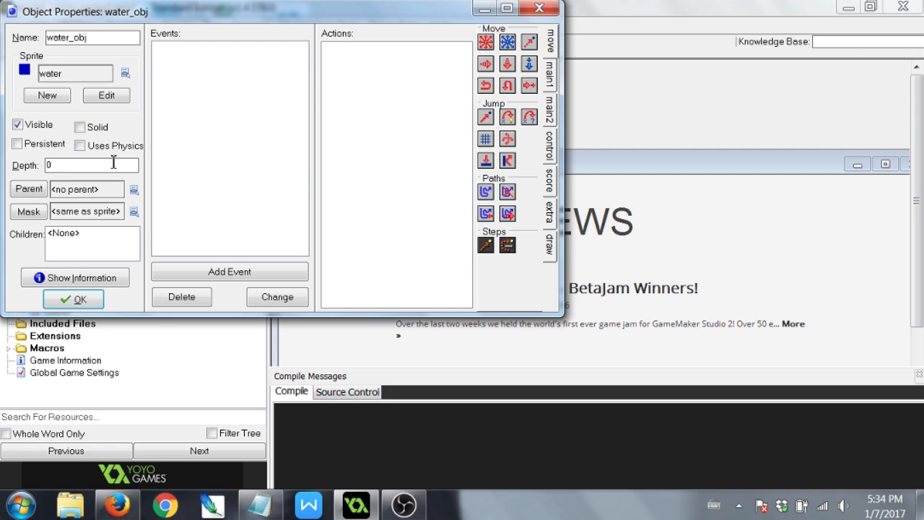
pyautogui.write('\\-3')
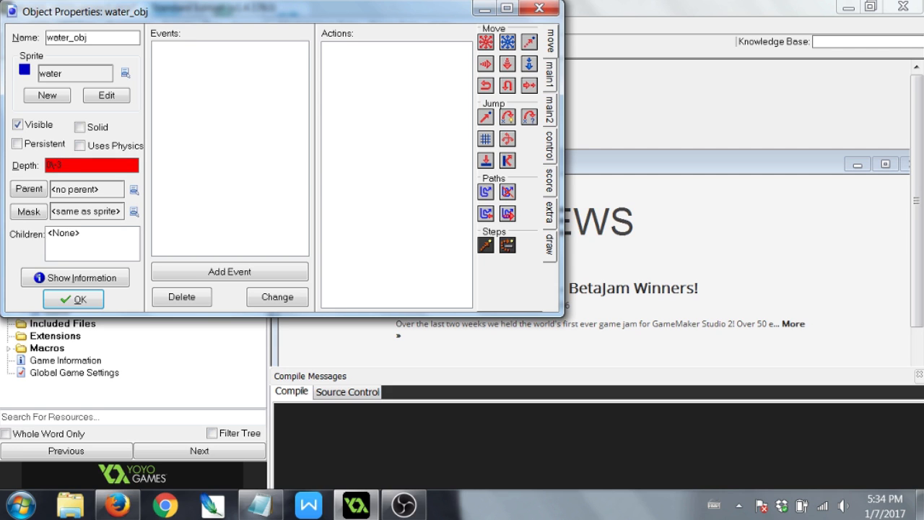
pyautogui.press('BackSpace')
pyautogui.press('BackSpace')
pyautogui.write('-3')
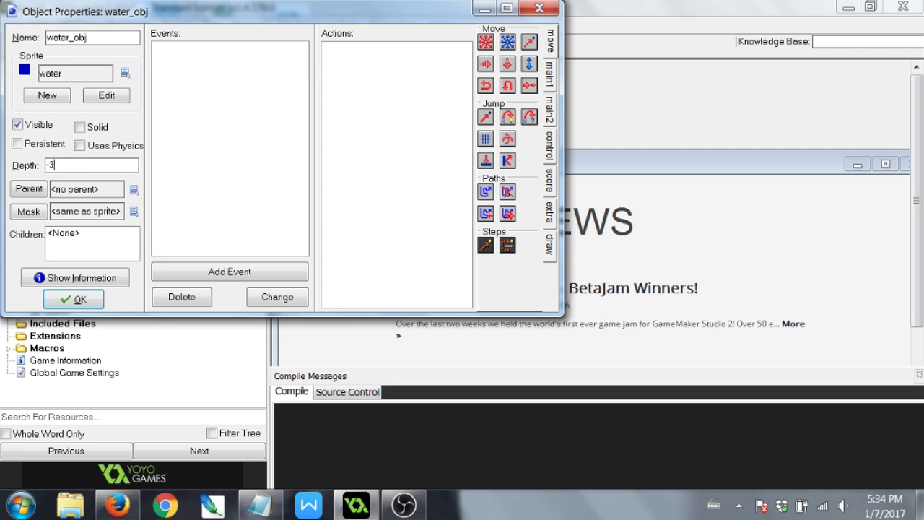
# Add a Create event to water_obj with a Jump to Position action using x mouse_x and y mouse_y.
pyautogui.click(292, 273)
pyautogui.click(402, 158)
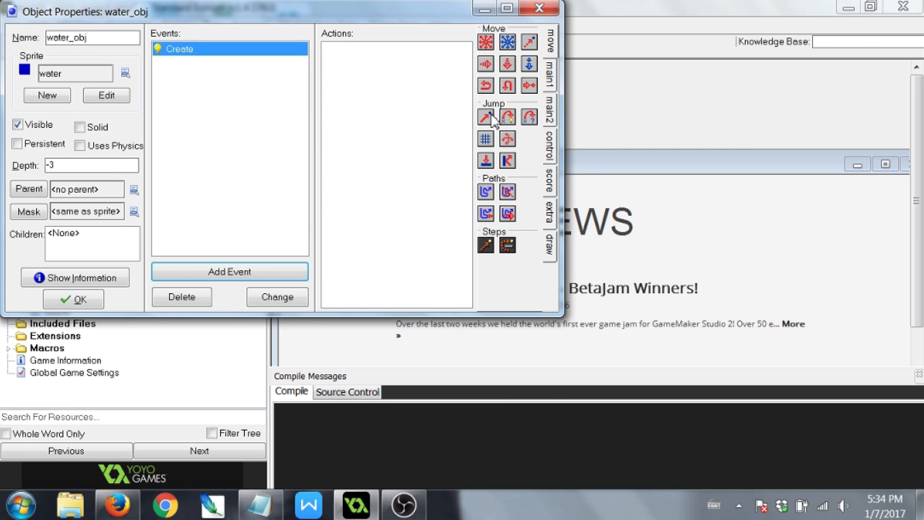
pyautogui.moveTo(490, 116); pyautogui.dragTo(373, 116)
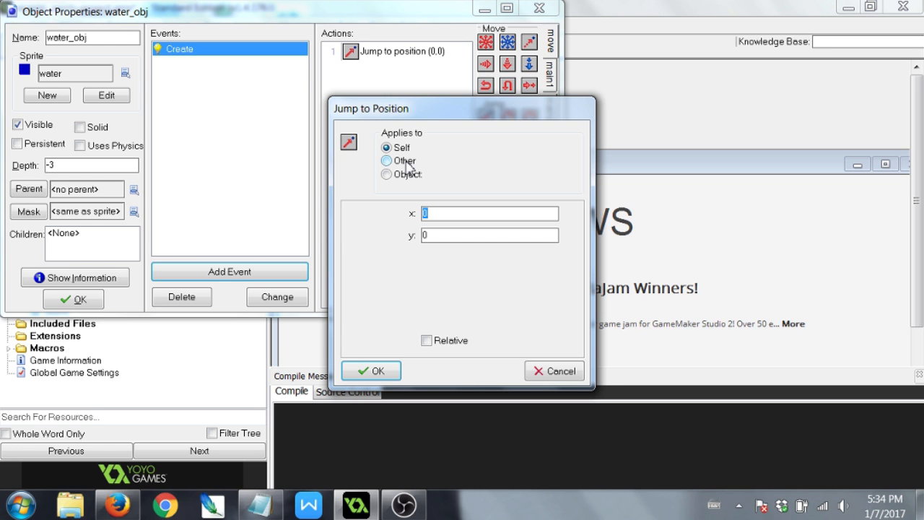
pyautogui.write('mouse_x')
pyautogui.press('Tab')
pyautogui.write('mouse_y')
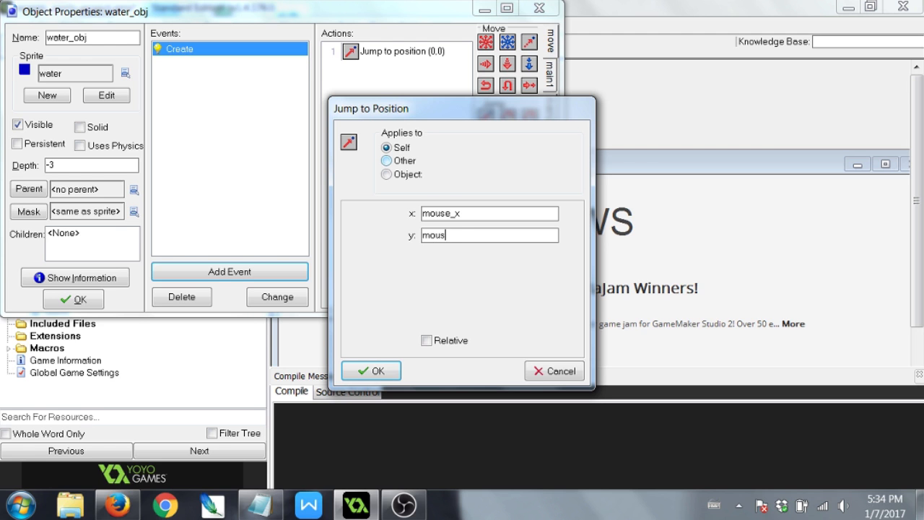
pyautogui.click(375, 371)
# Add a Step event with a Move Towards action aimed at x mouse_x and y mouse_y at speed 5.
pyautogui.click(293, 273)
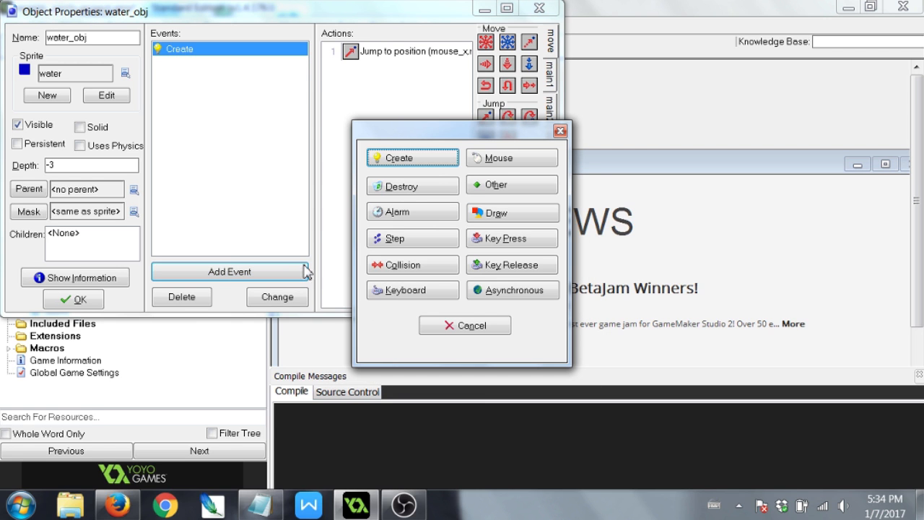
pyautogui.click(416, 249)
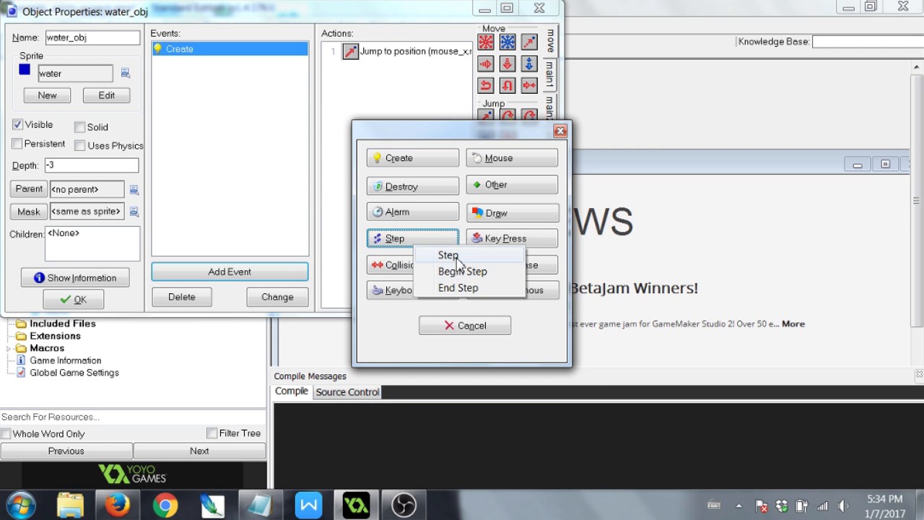
pyautogui.click(442, 250)
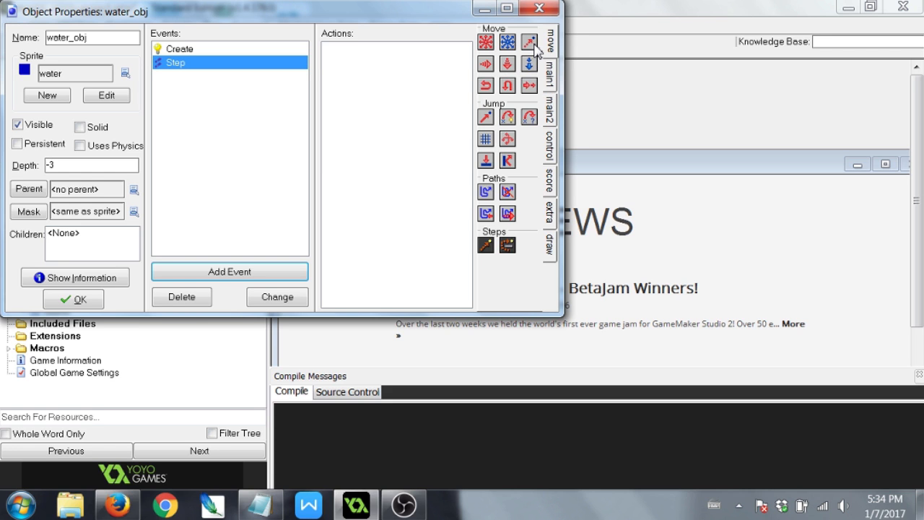
pyautogui.moveTo(534, 45); pyautogui.dragTo(416, 88)
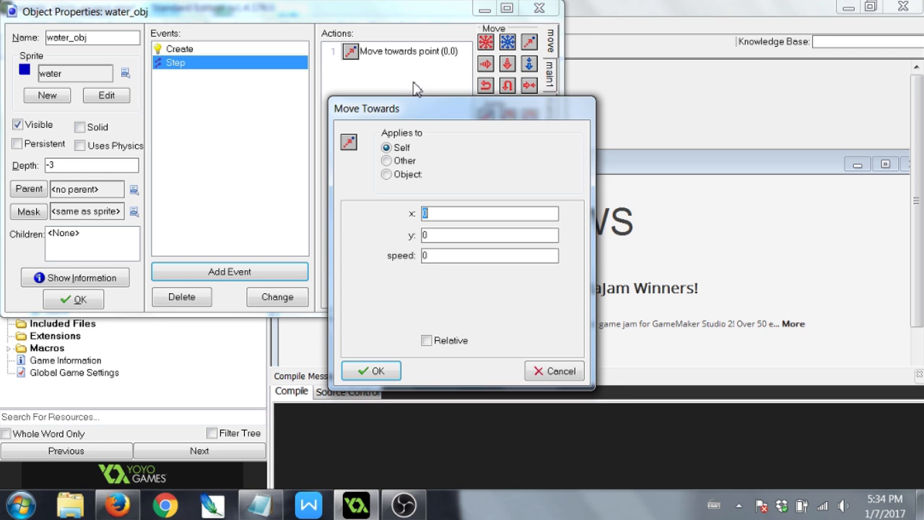
pyautogui.write('mouse_x')
pyautogui.press('Tab')
pyautogui.write('mouse_y')
pyautogui.press('Tab')
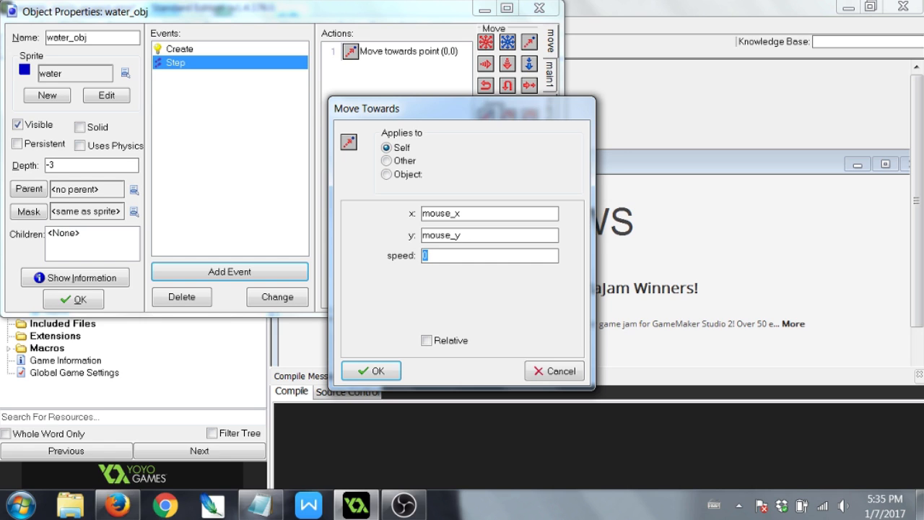
pyautogui.write('5')
pyautogui.click(389, 372)
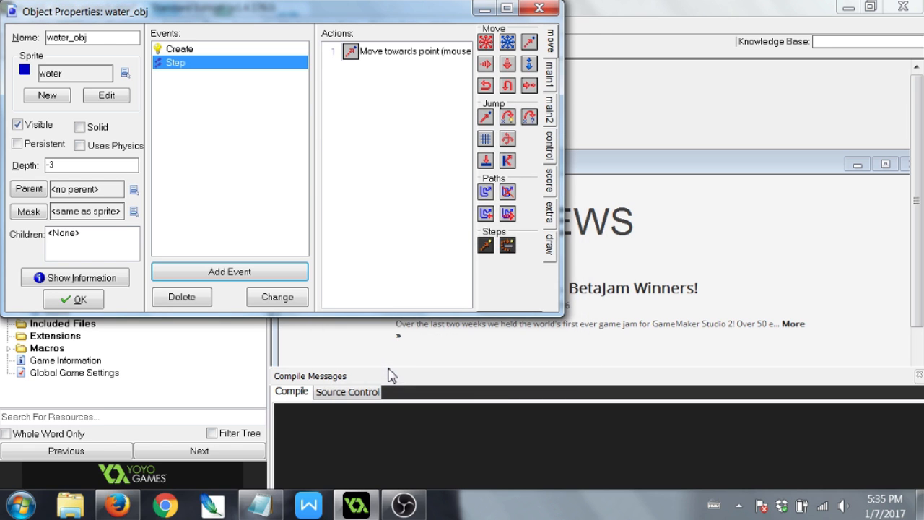
pyautogui.click(429, 197)
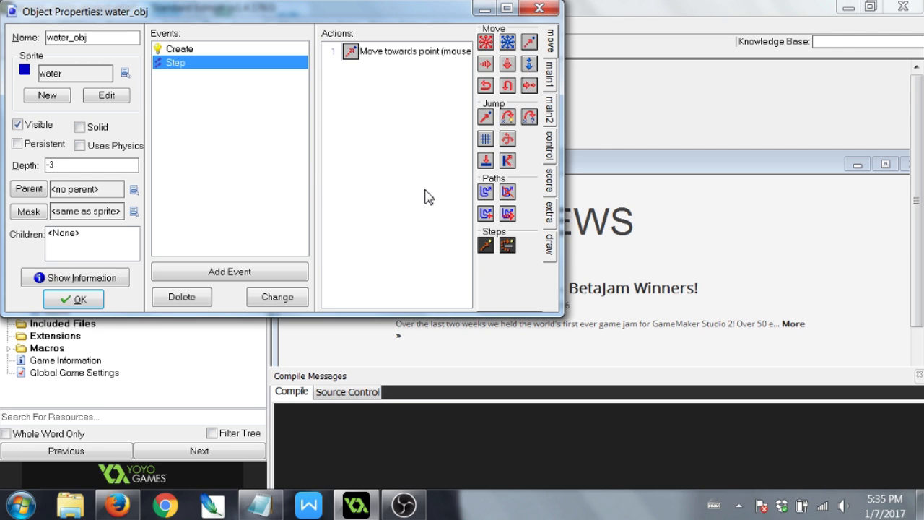
# Edit the Step event's Move Towards action, extending its x value to mouse_x+random(10)-5.
pyautogui.click(554, 140)
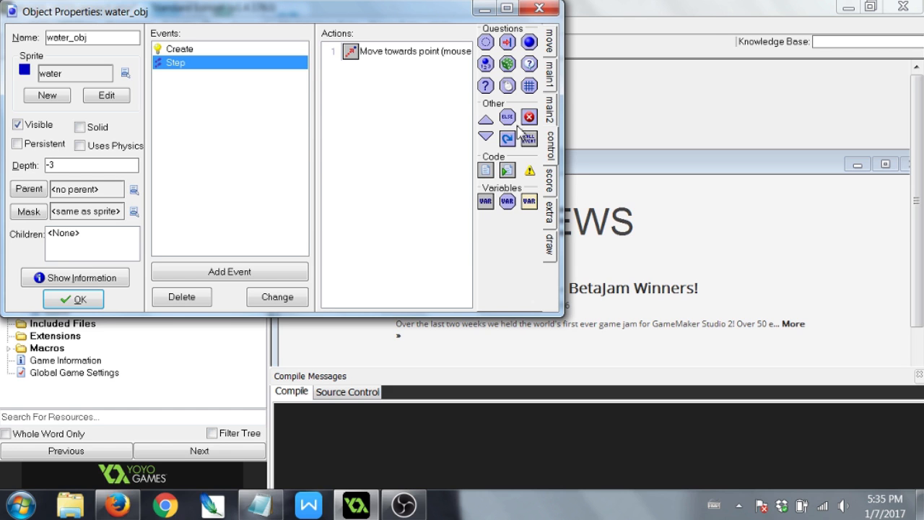
pyautogui.click(386, 57)
pyautogui.doubleClick(386, 56)
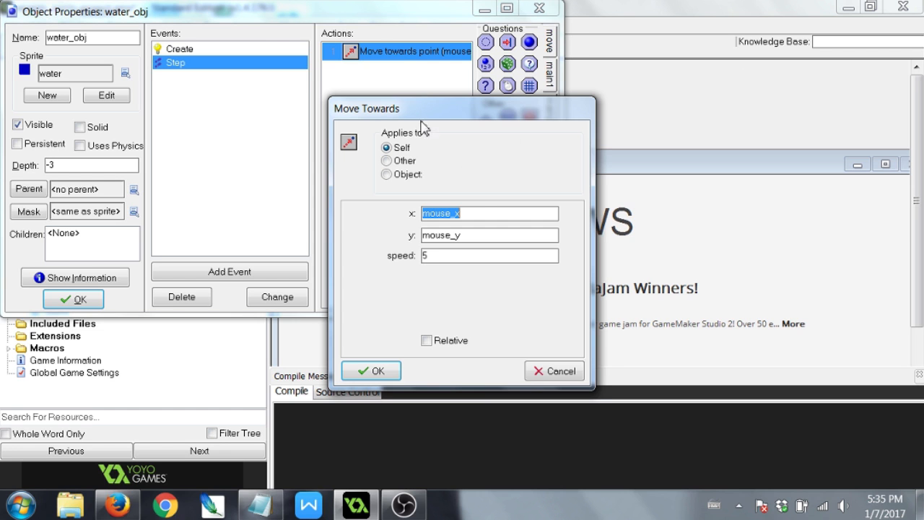
pyautogui.click(478, 212)
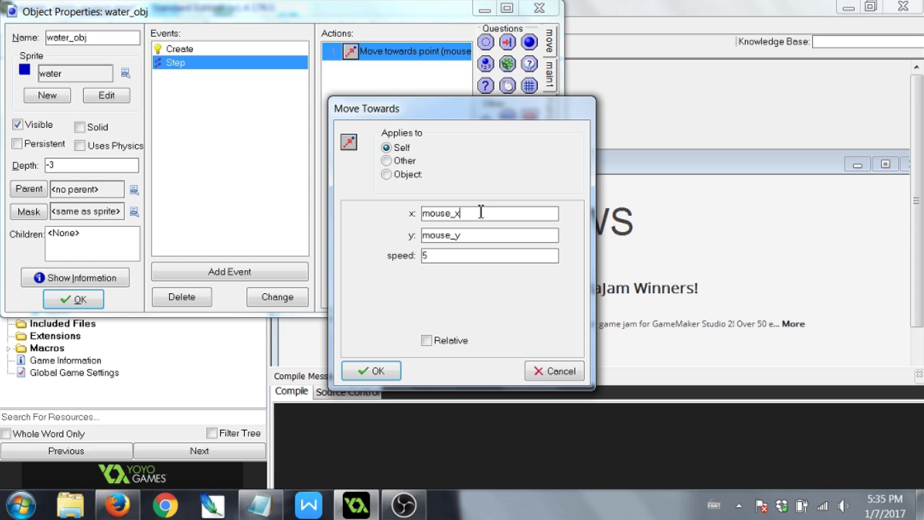
pyautogui.write('_rand')
pyautogui.press('BackSpace')
pyautogui.press('BackSpace')
pyautogui.press('BackSpace')
pyautogui.press('BackSpace')
pyautogui.press('BackSpace')
pyautogui.write('+random(5')
pyautogui.press('BackSpace')
pyautogui.write('10)')
pyautogui.press('BackSpace')
pyautogui.write('-5')
# Copy the +random(10)-5 offset onto the end of the Move Towards action's y value and accept the changes.
pyautogui.hotkey('shift', 'Left')
pyautogui.hotkey('shift', 'Left')
pyautogui.hotkey('shift', 'Left')
pyautogui.hotkey('shift', 'Left')
pyautogui.hotkey('shift', 'Left')
pyautogui.hotkey('shift', 'Left')
pyautogui.hotkey('shift', 'Left')
pyautogui.hotkey('shift', 'Left')
pyautogui.hotkey('shift', 'Left')
pyautogui.hotkey('shift', 'Left')
pyautogui.hotkey('shift', 'Left')
pyautogui.hotkey('shift', 'Left')
pyautogui.hotkey('shift', 'Left')
pyautogui.hotkey('ctrl', 'c')
pyautogui.click(491, 238)
pyautogui.hotkey('ctrl', 'v')
pyautogui.click(378, 371)
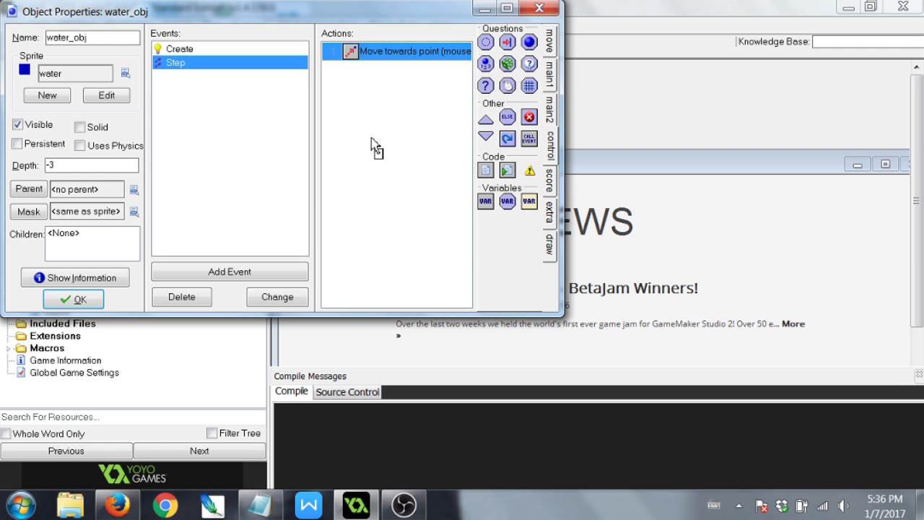
pyautogui.moveTo(373, 146); pyautogui.dragTo(374, 145)
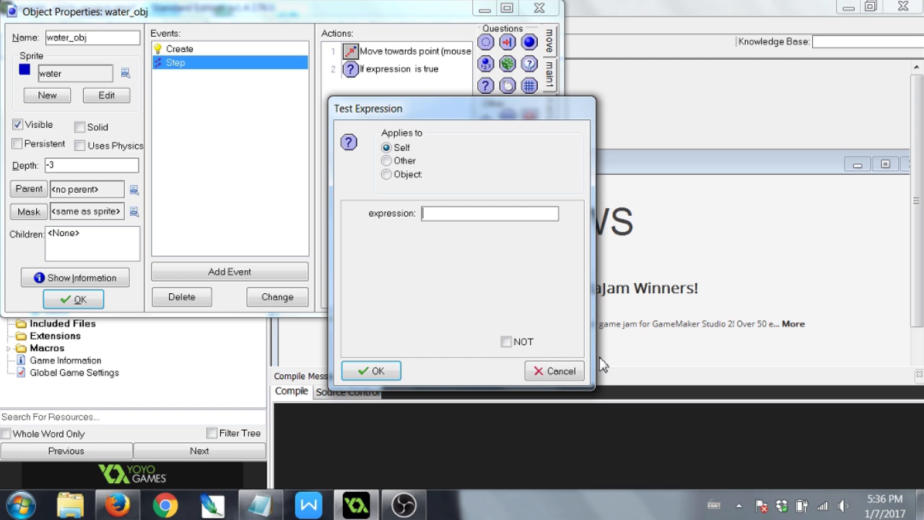
pyautogui.click(570, 371)
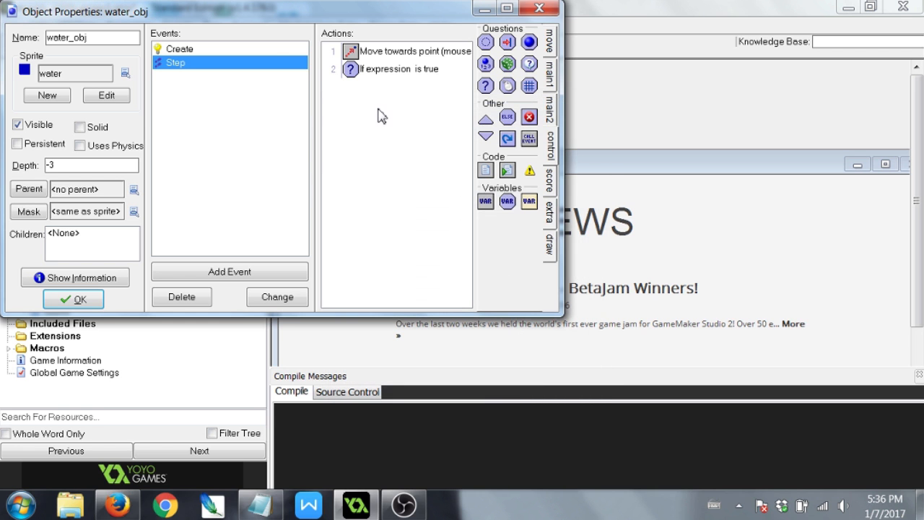
pyautogui.rightClick(395, 74)
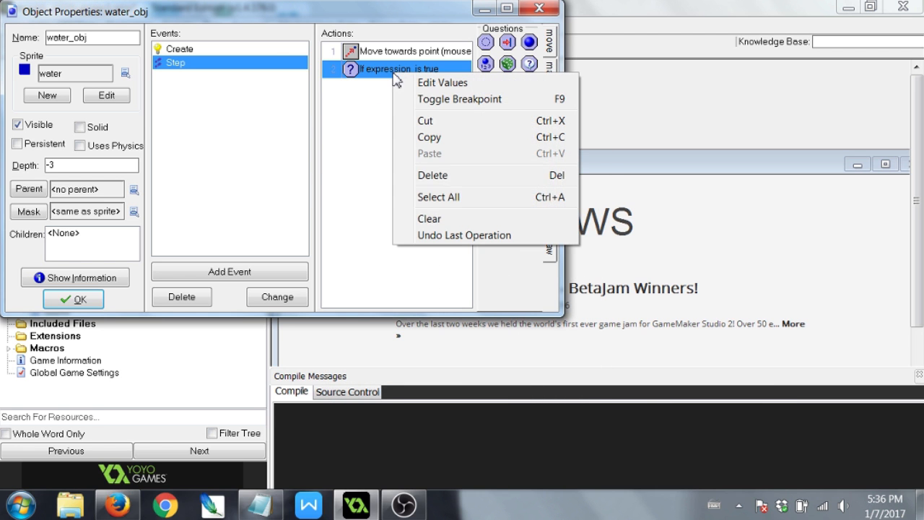
pyautogui.click(470, 175)
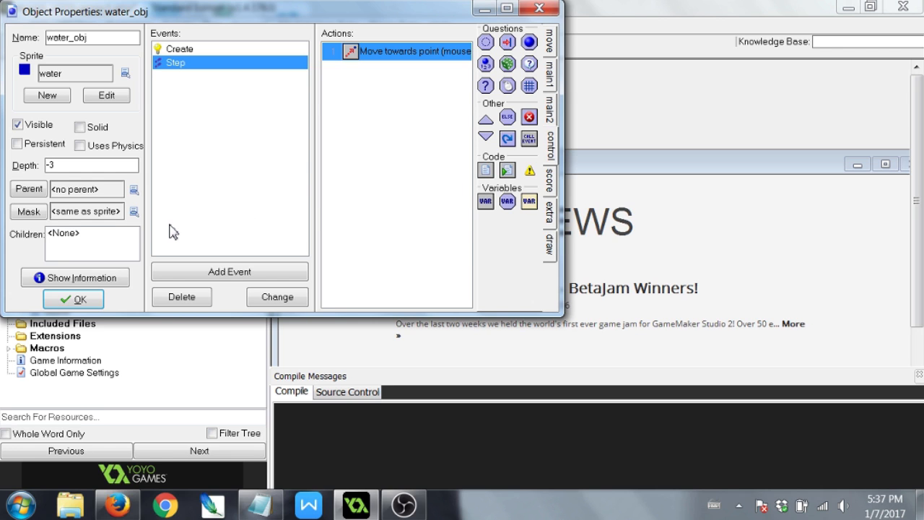
# Accept the water_obj properties and add a Step event to statue_top_obj.
pyautogui.click(249, 48)
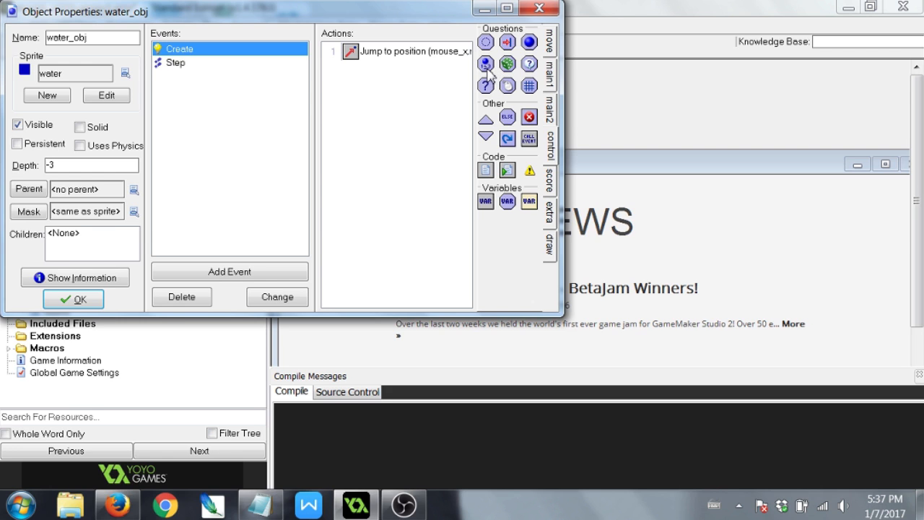
pyautogui.click(78, 300)
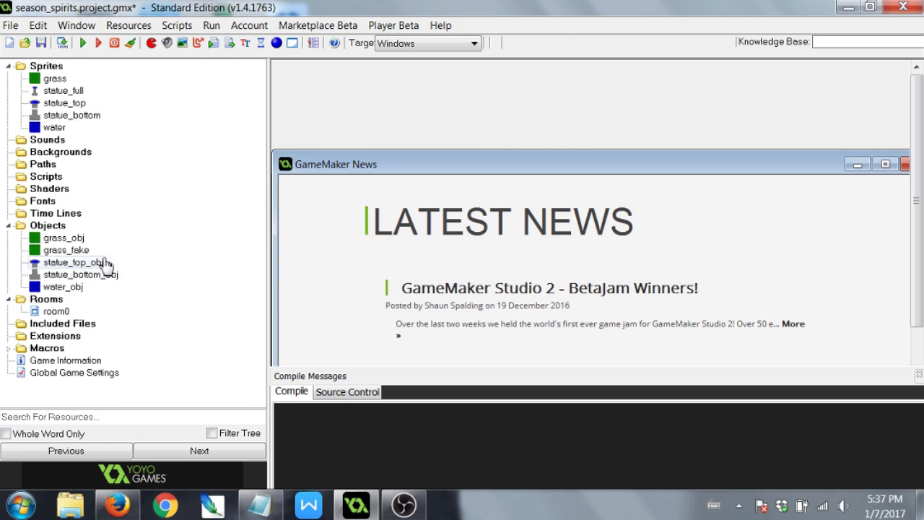
pyautogui.doubleClick(92, 262)
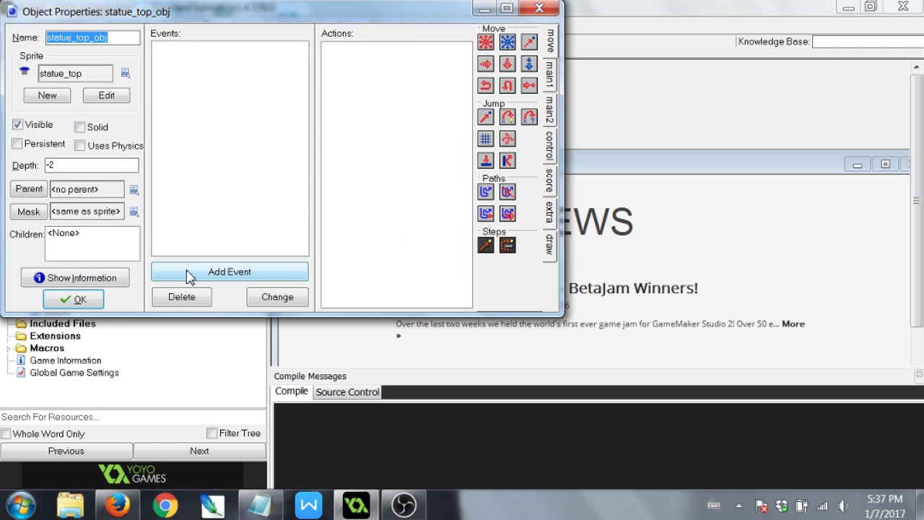
pyautogui.click(188, 273)
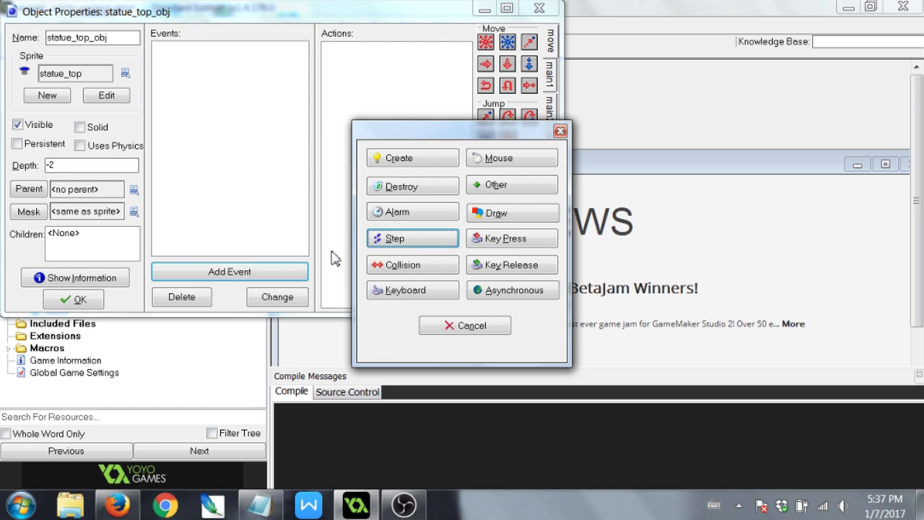
pyautogui.click(409, 240)
pyautogui.click(438, 247)
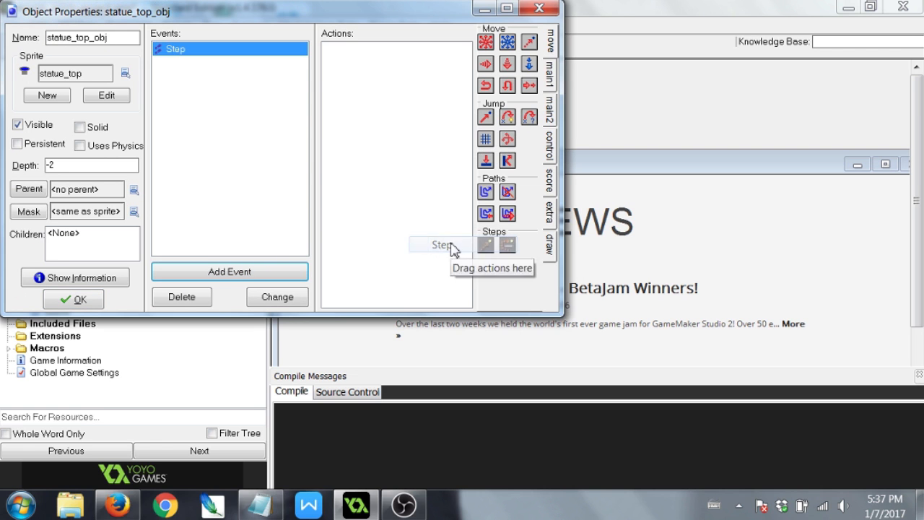
pyautogui.click(553, 113)
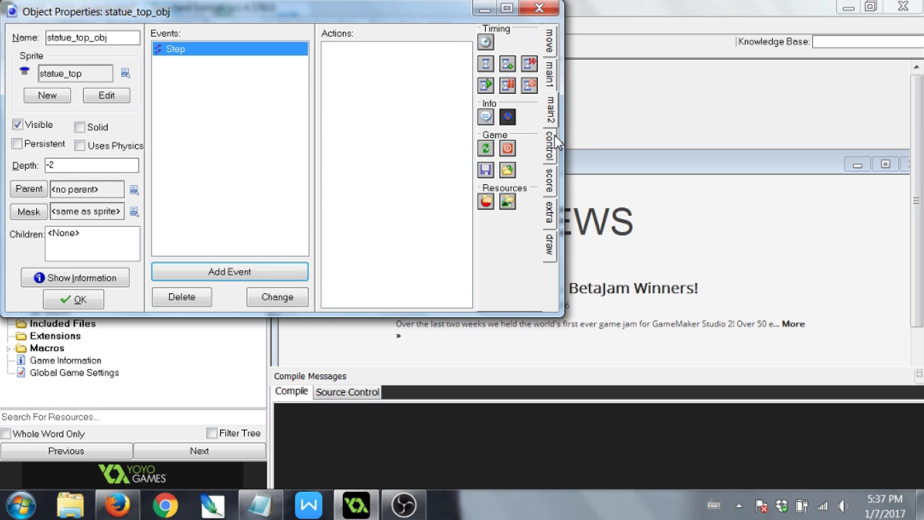
# Add a Test Instance Count action to statue_top_obj's Step event and choose water_obj as the counted object.
pyautogui.click(553, 141)
pyautogui.moveTo(485, 64); pyautogui.dragTo(373, 115)
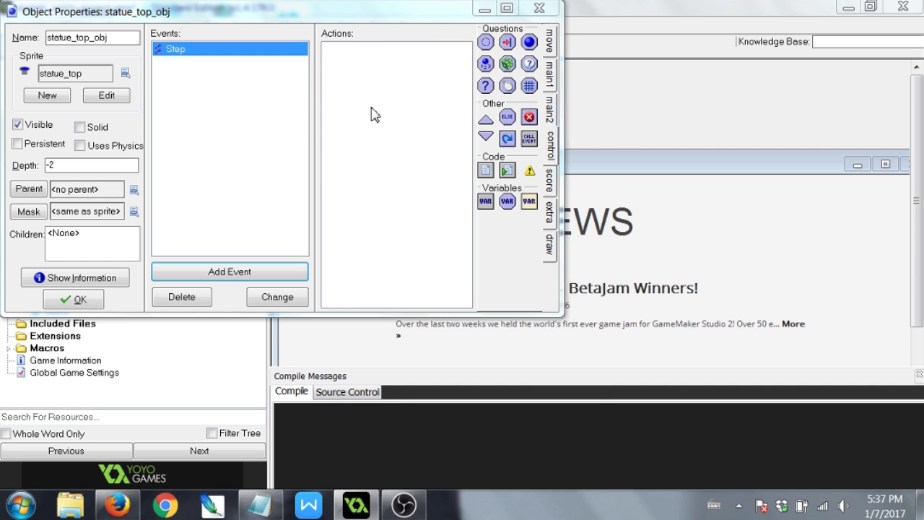
pyautogui.click(571, 215)
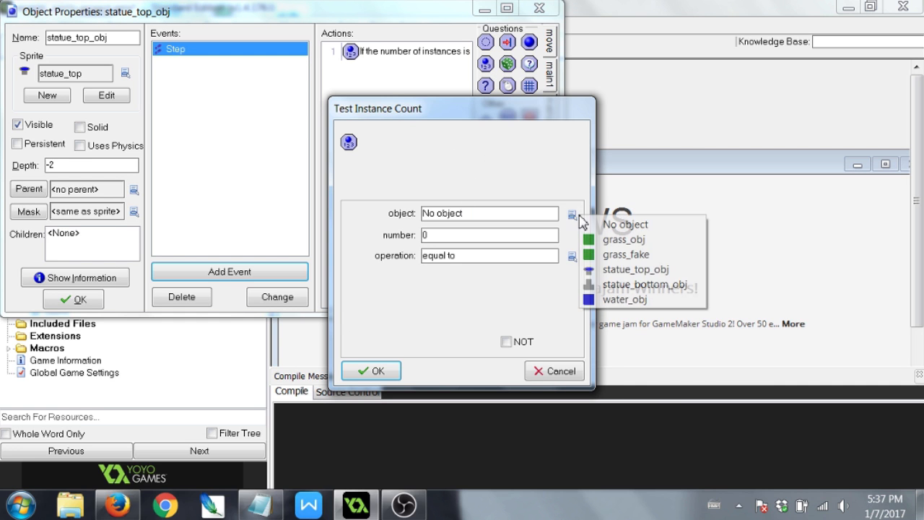
pyautogui.click(628, 298)
# Set the instance count test to number 30 with the smaller than operation and accept it.
pyautogui.click(544, 237)
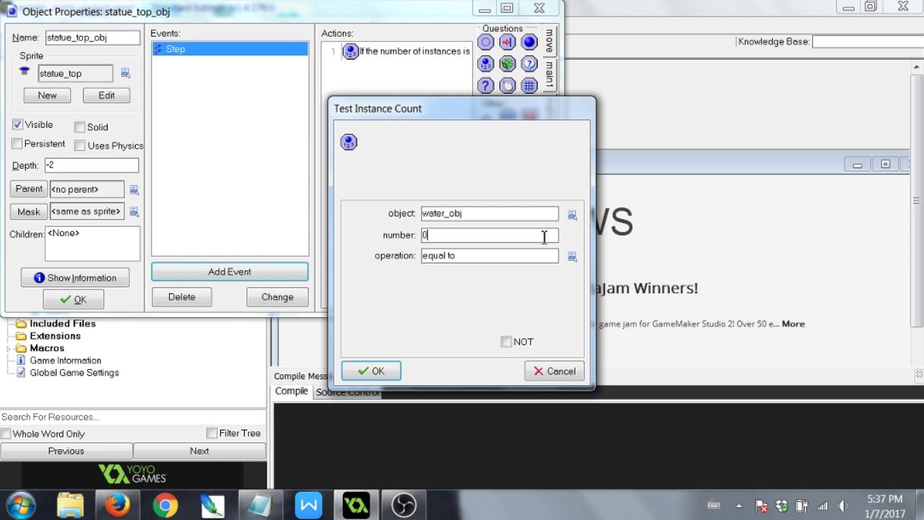
pyautogui.write('\\\\\\')
pyautogui.press('BackSpace')
pyautogui.press('BackSpace')
pyautogui.press('BackSpace')
pyautogui.press('BackSpace')
pyautogui.write('40')
pyautogui.press('BackSpace')
pyautogui.press('BackSpace')
pyautogui.write('30')
pyautogui.click(573, 256)
pyautogui.click(627, 274)
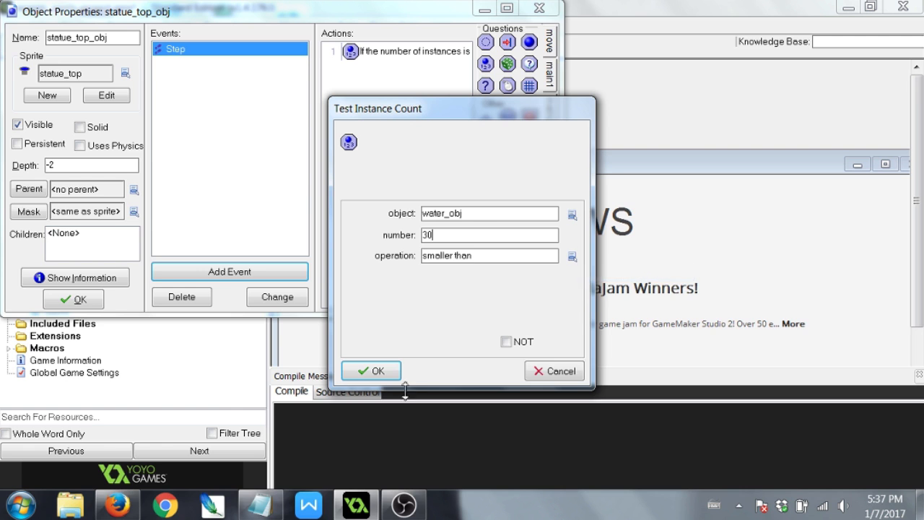
pyautogui.click(369, 372)
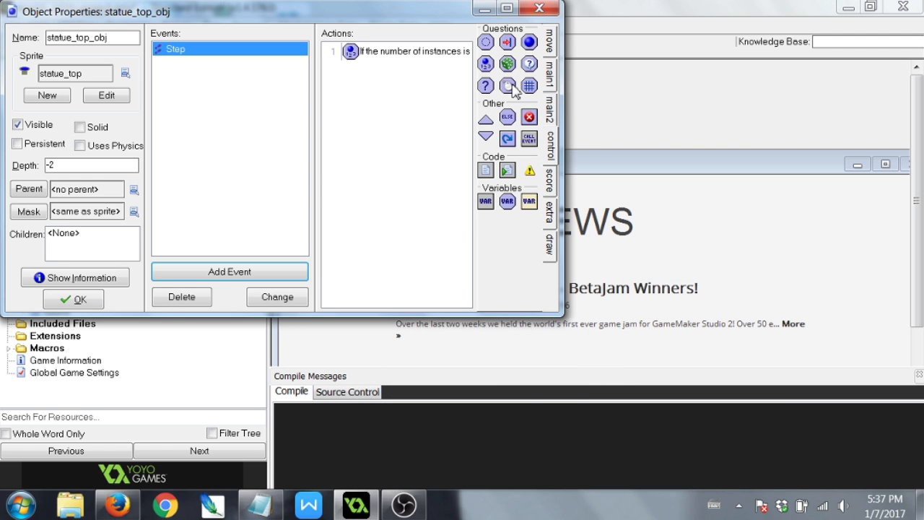
pyautogui.moveTo(507, 85); pyautogui.dragTo(413, 119)
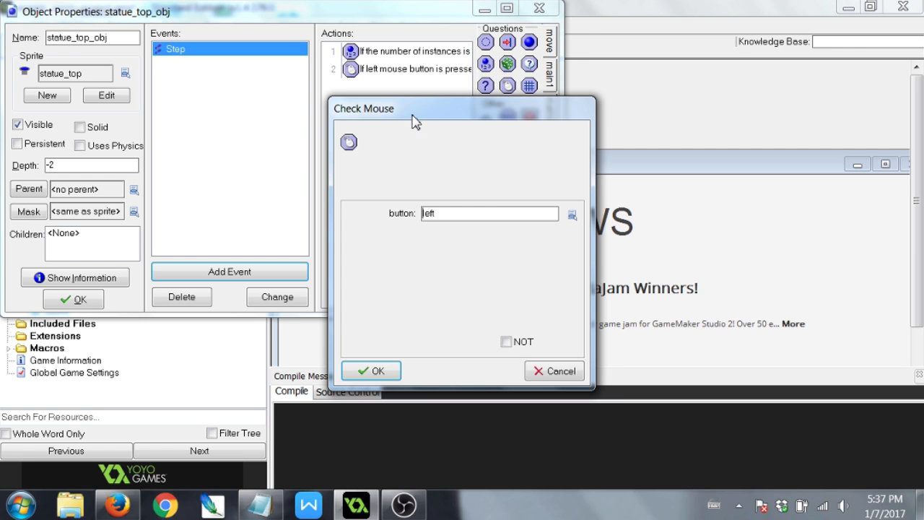
pyautogui.click(572, 216)
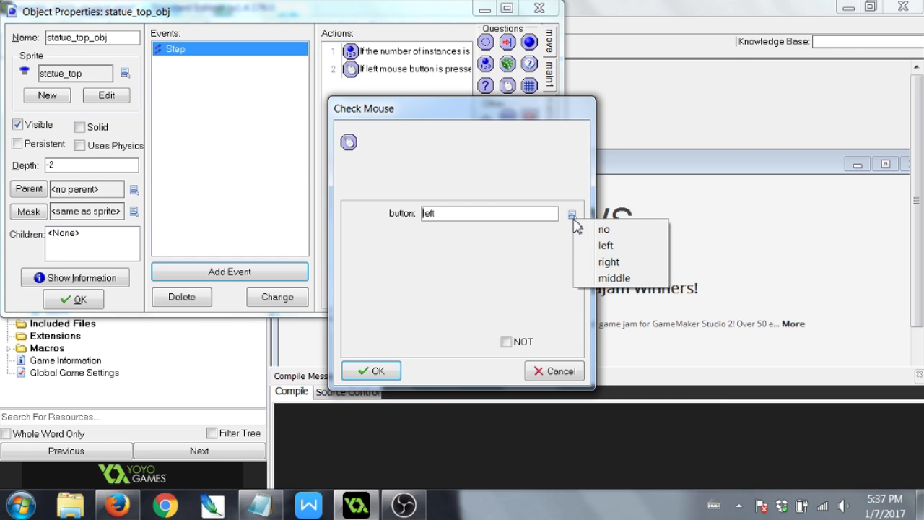
pyautogui.click(578, 368)
pyautogui.click(578, 368)
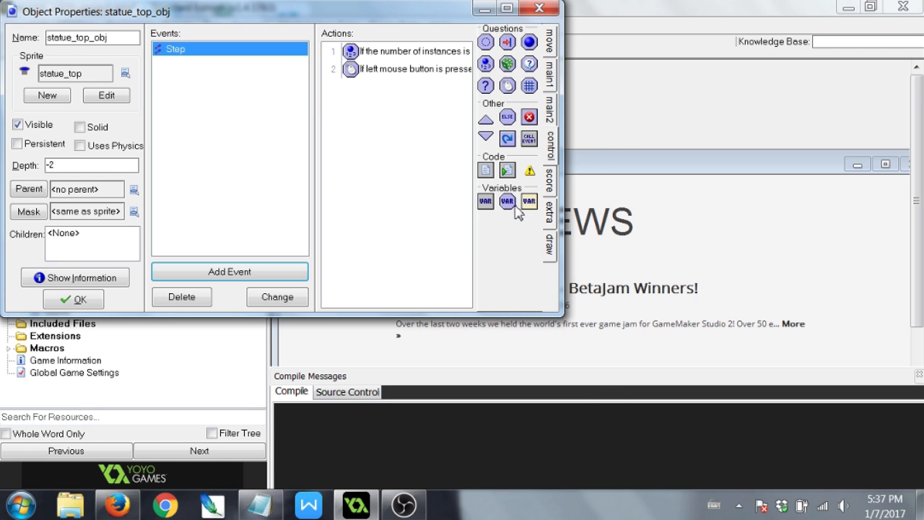
pyautogui.click(435, 72)
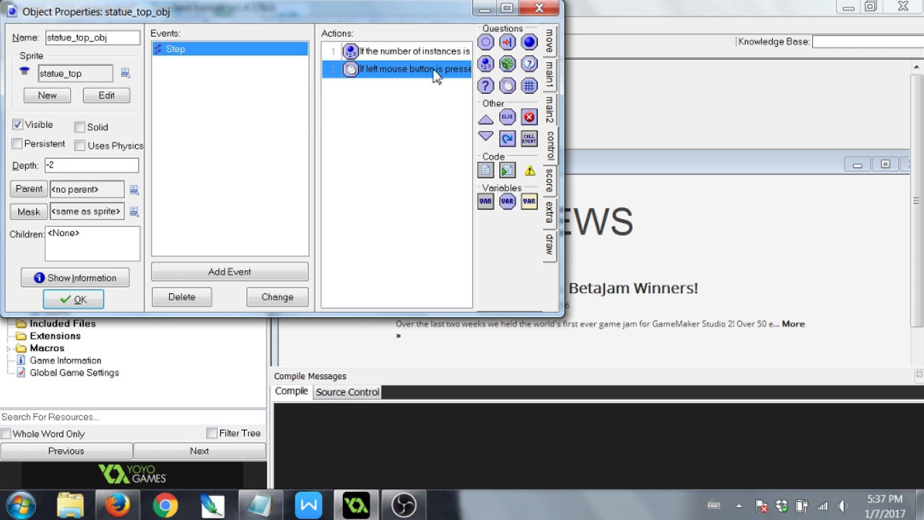
pyautogui.press('Delete')
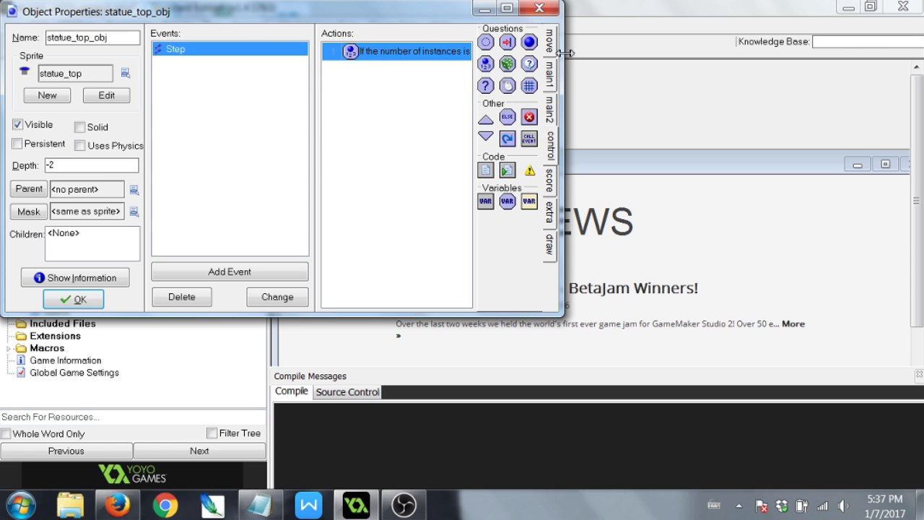
# Add a Test Variable action after the instance count test, with variable mouse_y and value self.y+64.
pyautogui.moveTo(528, 202); pyautogui.dragTo(377, 169)
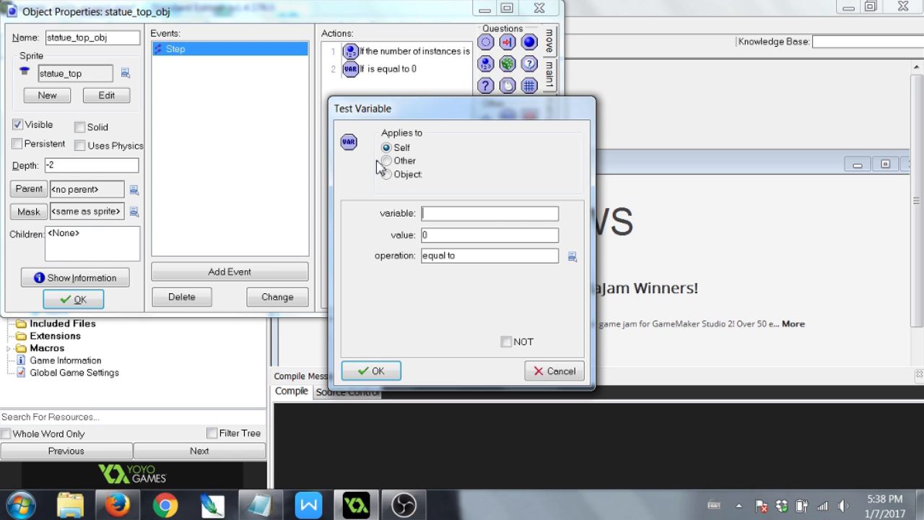
pyautogui.write('mouse_y')
pyautogui.press('Tab')
pyautogui.write('self.y-')
pyautogui.press('BackSpace')
pyautogui.write('+66\\5\\')
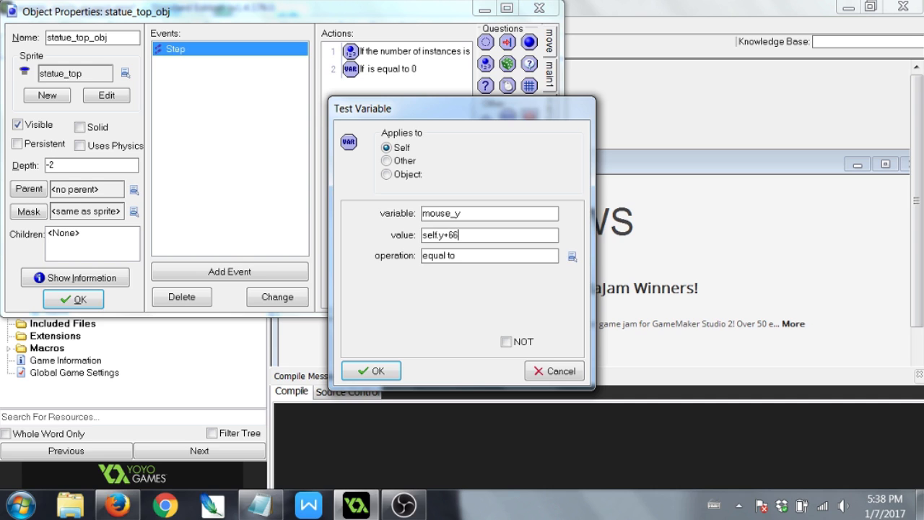
pyautogui.press('BackSpace')
pyautogui.press('BackSpace')
pyautogui.press('BackSpace')
pyautogui.press('BackSpace')
pyautogui.write('4')
# Set the mouse_y test's operation to less than and accept the action.
pyautogui.click(571, 257)
pyautogui.click(593, 284)
pyautogui.click(527, 241)
pyautogui.click(376, 371)
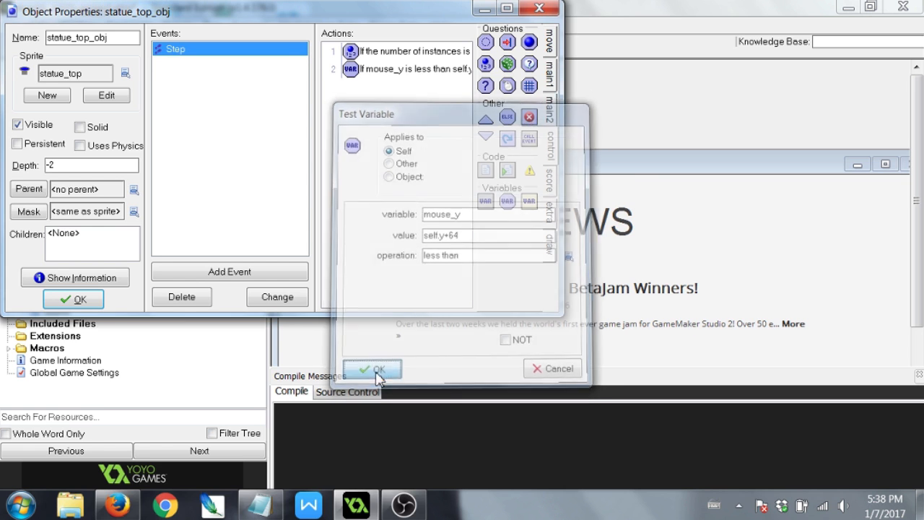
# Add a second Test Variable action checking that mouse_y is greater than self.y.
pyautogui.moveTo(506, 200); pyautogui.dragTo(412, 200)
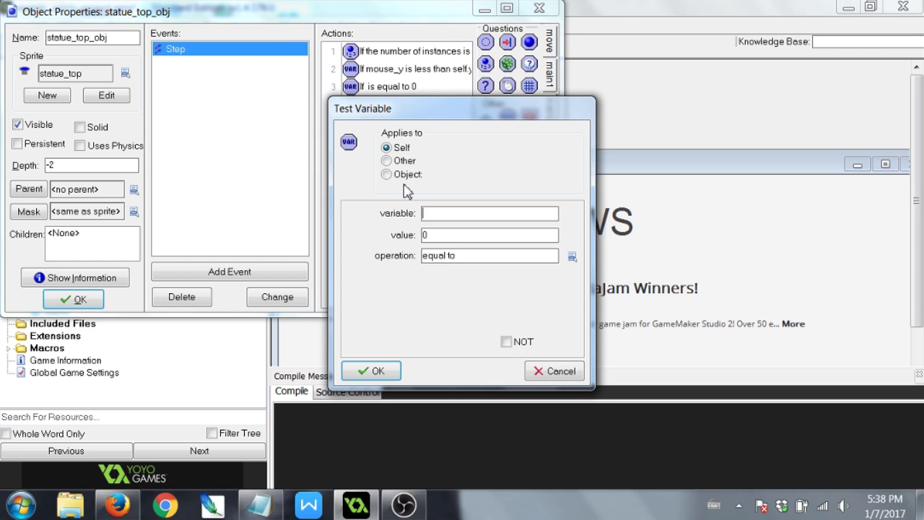
pyautogui.write('mouse_y')
pyautogui.press('Tab')
pyautogui.write('self.y')
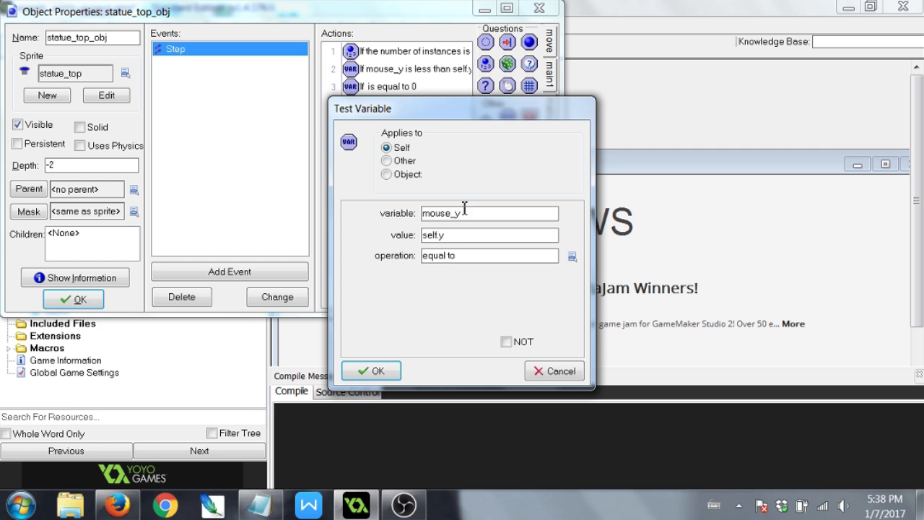
pyautogui.click(572, 256)
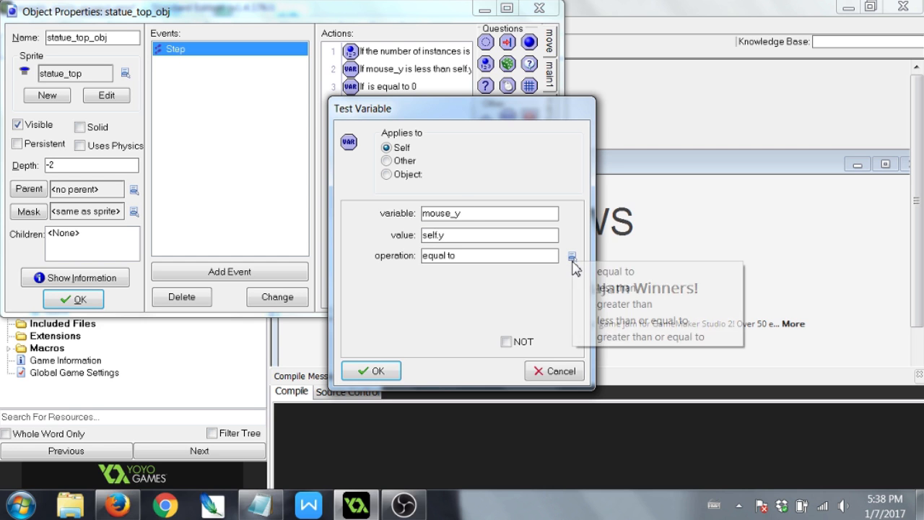
pyautogui.click(614, 303)
pyautogui.click(375, 371)
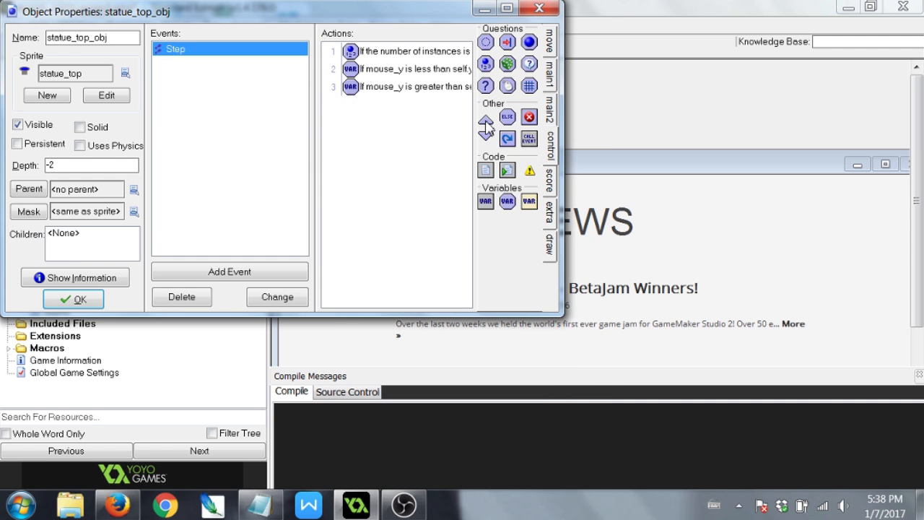
# Add a third Test Variable action with variable mouse_x and value self.x+64.
pyautogui.moveTo(508, 203); pyautogui.dragTo(422, 208)
pyautogui.write('if')
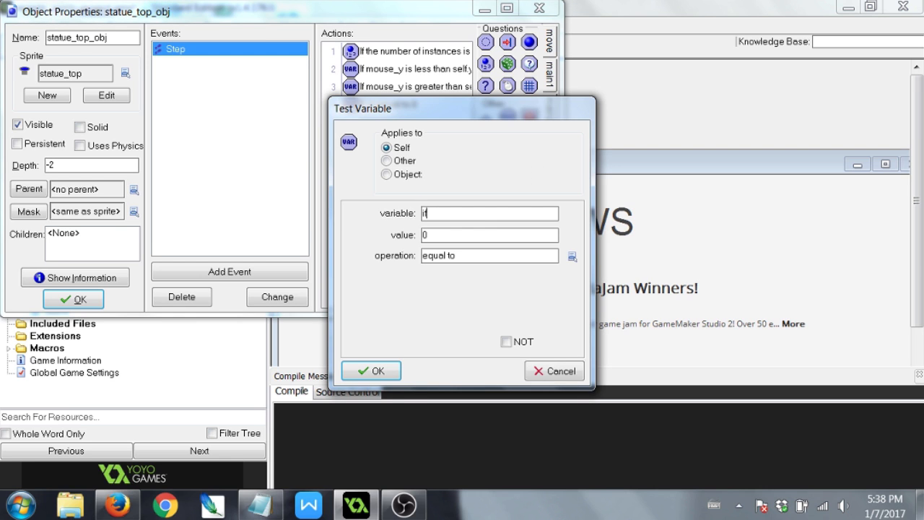
pyautogui.press('BackSpace')
pyautogui.write('mouse_x')
pyautogui.press('Tab')
pyautogui.write('self.x+65')
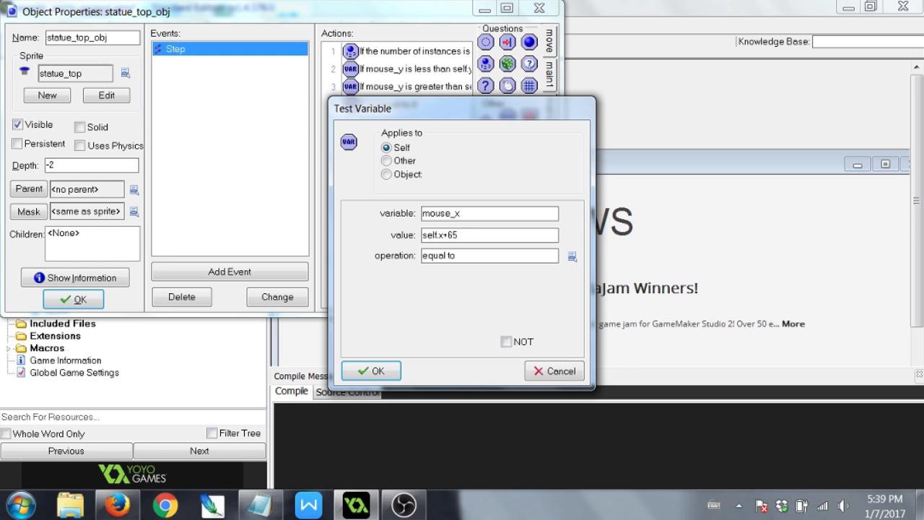
pyautogui.write('=\\-0-=')
pyautogui.press('BackSpace')
pyautogui.press('BackSpace')
pyautogui.press('BackSpace')
pyautogui.press('BackSpace')
pyautogui.press('BackSpace')
pyautogui.press('BackSpace')
pyautogui.press('BackSpace')
pyautogui.press('BackSpace')
pyautogui.write('4')
# Set the mouse_x test's operation to less than and accept the action.
pyautogui.click(571, 256)
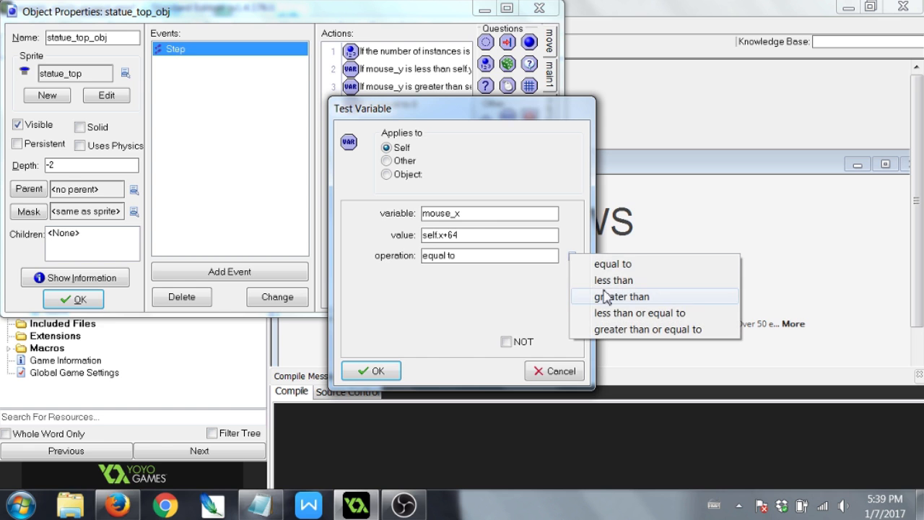
pyautogui.click(588, 275)
pyautogui.click(371, 370)
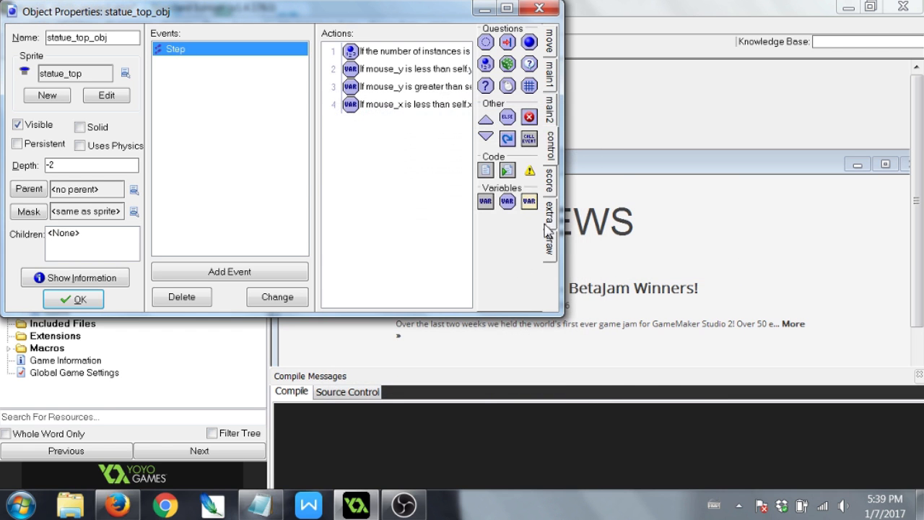
# Add a fourth Test Variable action checking that mouse_x is greater than self.x.
pyautogui.moveTo(437, 209); pyautogui.dragTo(417, 208)
pyautogui.write('mouse_x')
pyautogui.press('Tab')
pyautogui.write('self.x')
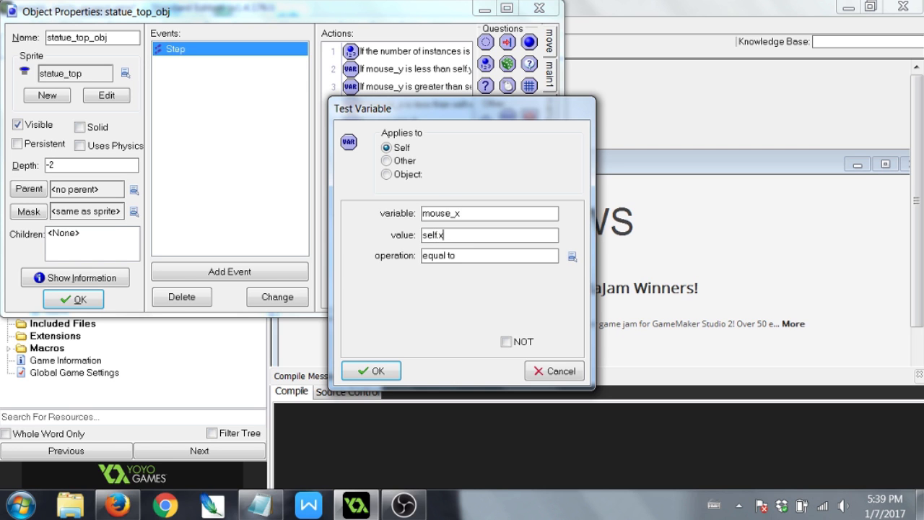
pyautogui.click(572, 256)
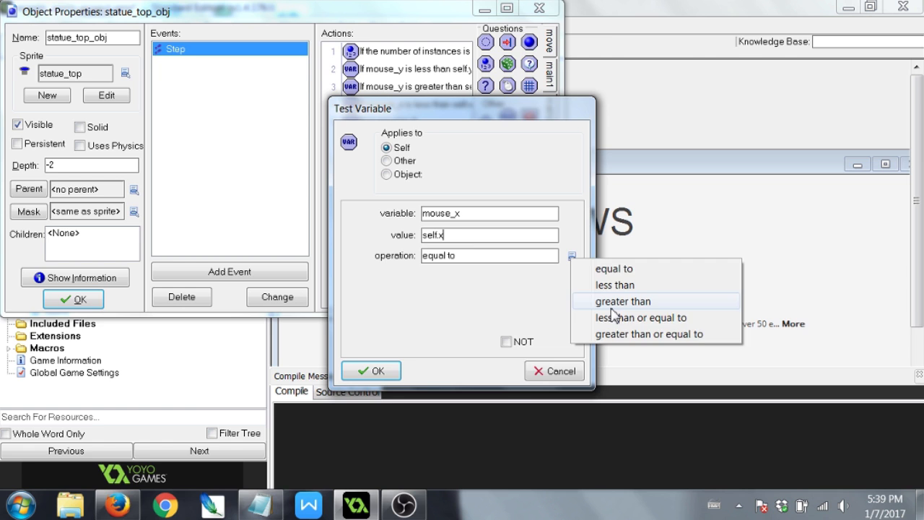
pyautogui.click(613, 301)
pyautogui.click(371, 370)
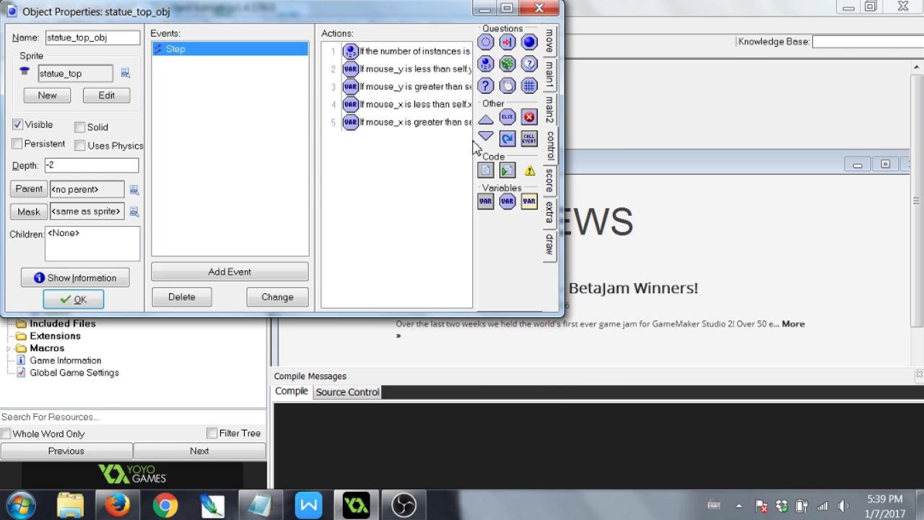
# Nest the four variable tests under the instance count test, adding a start and end of block around what follows each condition.
pyautogui.moveTo(485, 119); pyautogui.dragTo(384, 85)
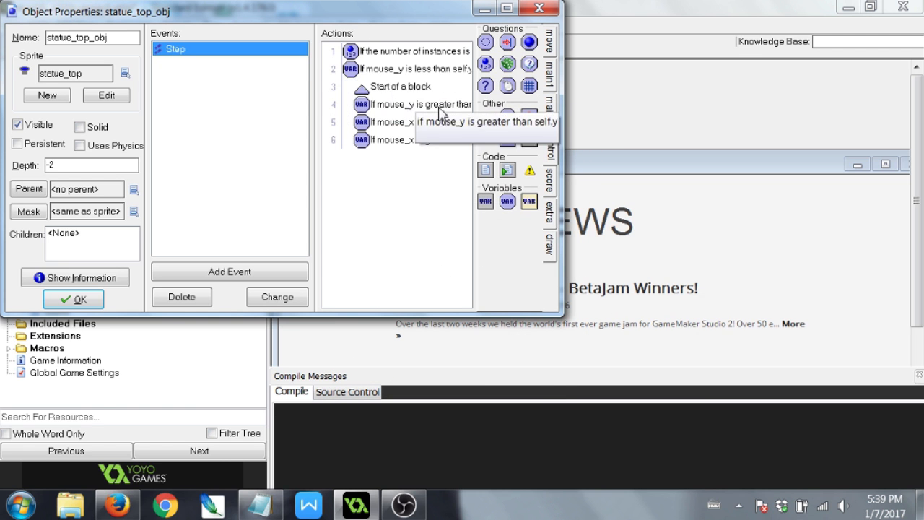
pyautogui.moveTo(486, 135); pyautogui.dragTo(411, 186)
pyautogui.moveTo(491, 123); pyautogui.dragTo(413, 122)
pyautogui.moveTo(439, 166); pyautogui.dragTo(412, 174)
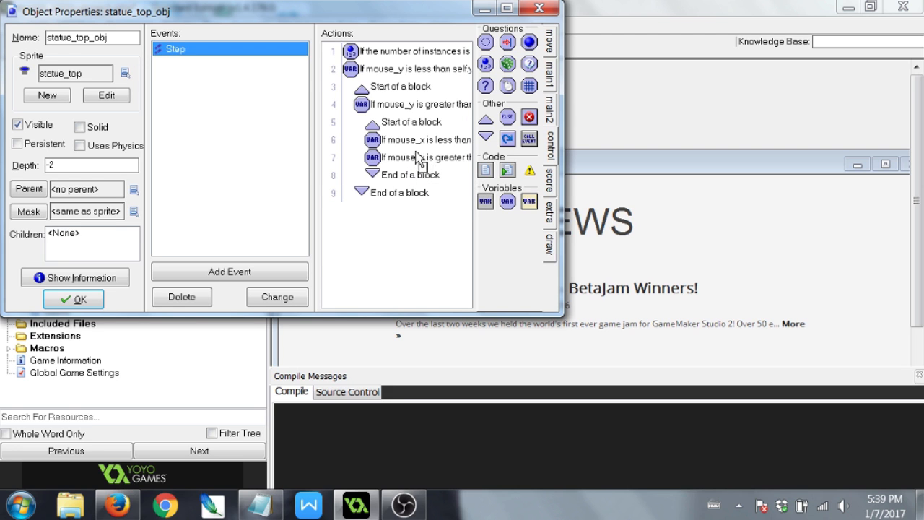
pyautogui.moveTo(415, 152); pyautogui.dragTo(413, 151)
pyautogui.moveTo(482, 133); pyautogui.dragTo(431, 192)
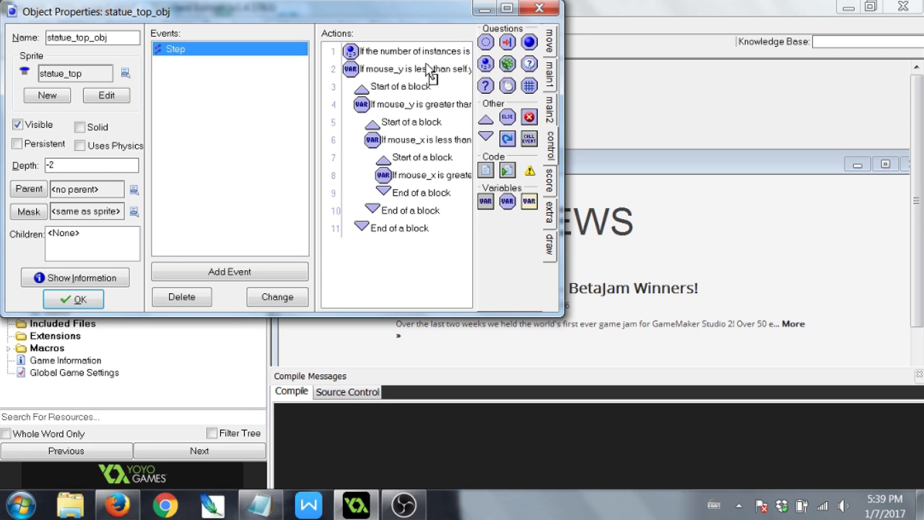
pyautogui.moveTo(429, 72); pyautogui.dragTo(429, 72)
pyautogui.moveTo(458, 245); pyautogui.dragTo(411, 276)
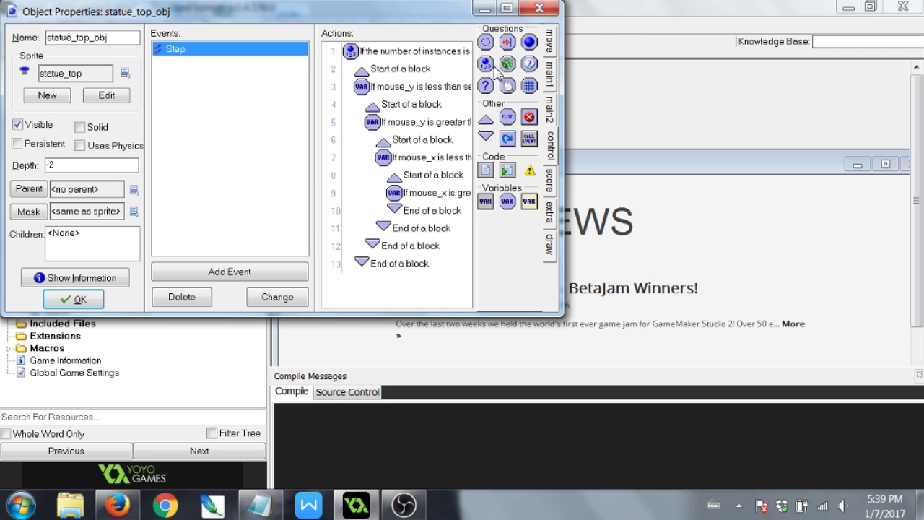
# Add a Test Chance action with 25 sides below the innermost block.
pyautogui.moveTo(434, 213); pyautogui.dragTo(434, 214)
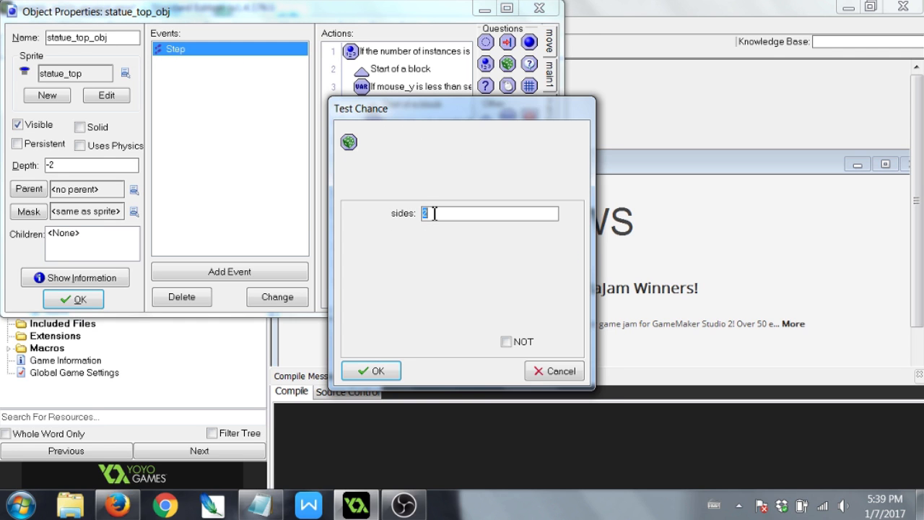
pyautogui.write('2')
pyautogui.press('BackSpace')
pyautogui.write('35')
pyautogui.press('BackSpace')
pyautogui.press('BackSpace')
pyautogui.write('25')
pyautogui.click(392, 372)
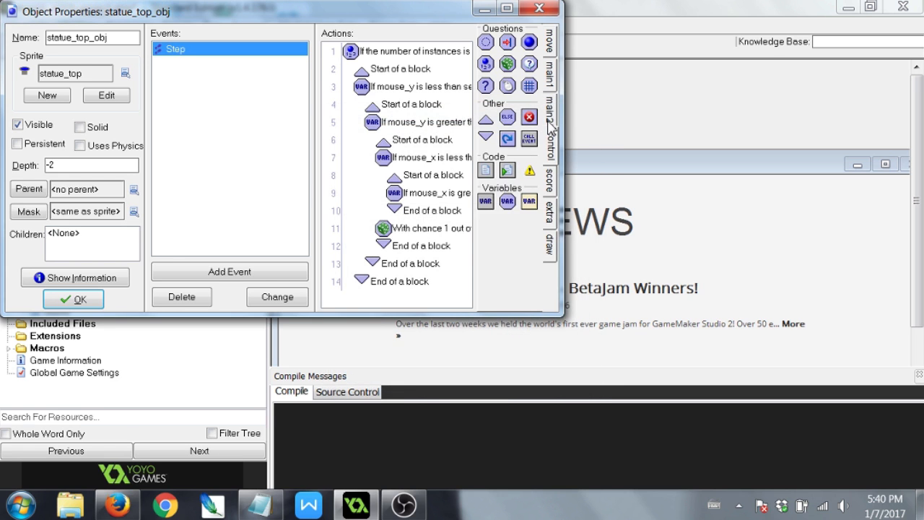
# Add a Create Instance action after the chance test and move the innermost end of block below it.
pyautogui.click(551, 76)
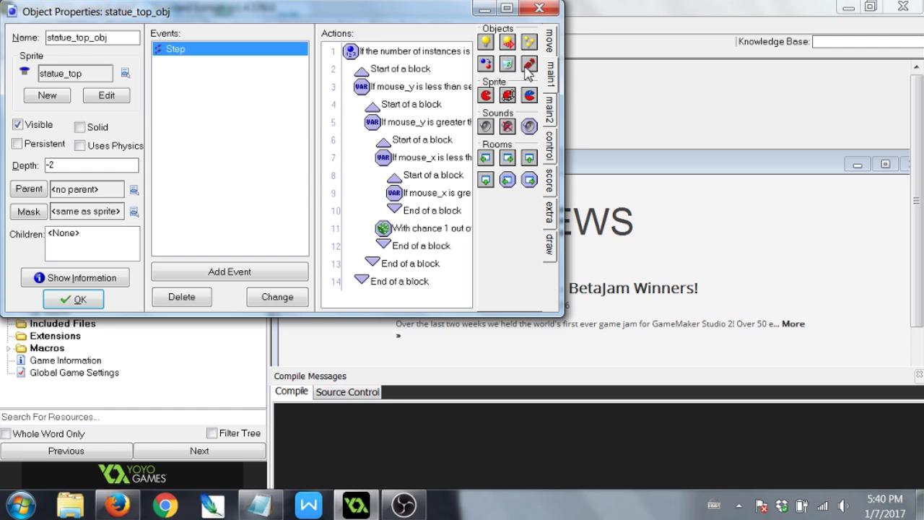
pyautogui.moveTo(462, 143); pyautogui.dragTo(438, 244)
pyautogui.click(551, 370)
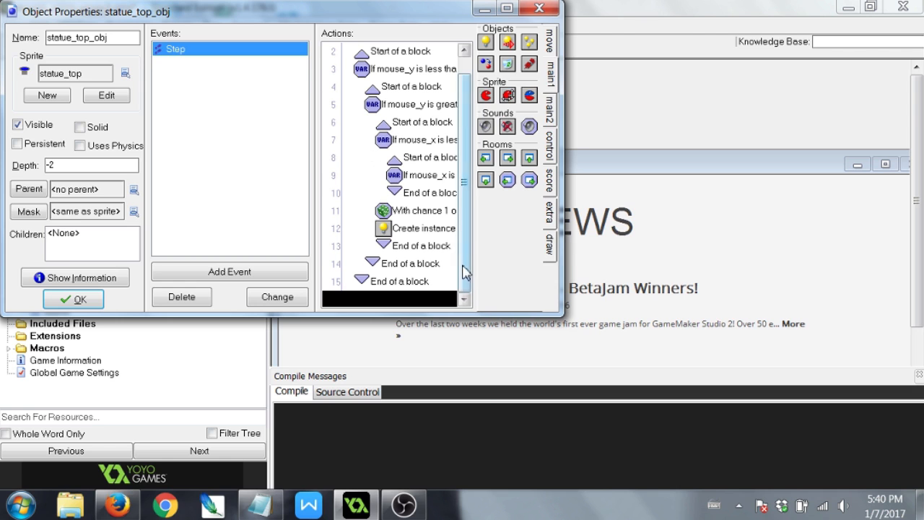
pyautogui.moveTo(426, 193); pyautogui.dragTo(417, 248)
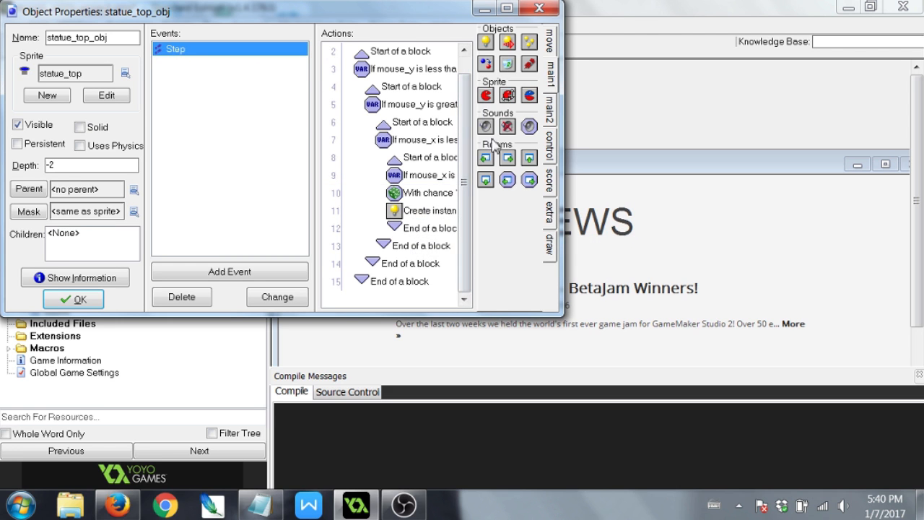
# Enclose the chance test and the Create Instance action in their own block under the last mouse_x test.
pyautogui.click(550, 139)
pyautogui.moveTo(488, 121); pyautogui.dragTo(430, 192)
pyautogui.moveTo(488, 140); pyautogui.dragTo(447, 229)
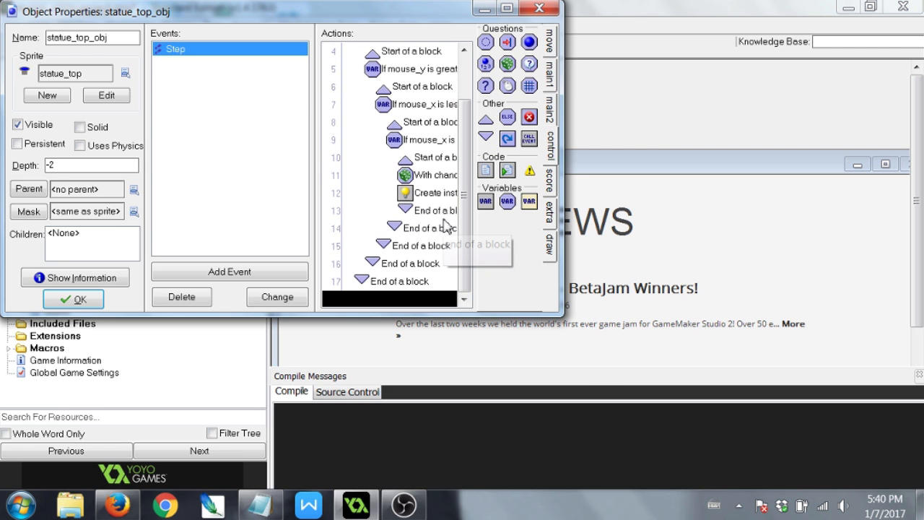
# Set the Create Instance action in statue_top_obj's Step event to create water_obj.
pyautogui.click(442, 195)
pyautogui.doubleClick(441, 195)
pyautogui.click(571, 215)
pyautogui.click(614, 295)
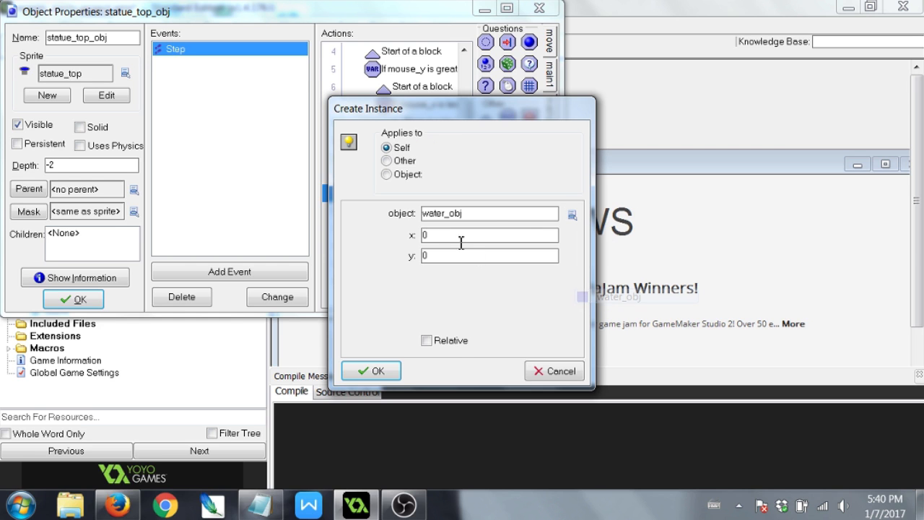
# Make the Create Instance position relative with x 32 and y 32, and accept the statue_top_obj settings.
pyautogui.click(452, 343)
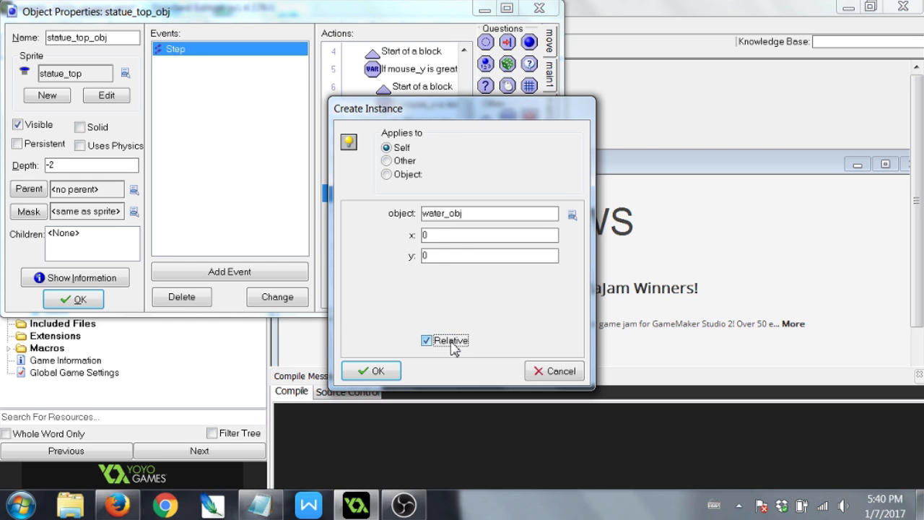
pyautogui.moveTo(442, 235); pyautogui.dragTo(397, 235)
pyautogui.press('BackSpace')
pyautogui.write('23')
pyautogui.write('32')
pyautogui.click(443, 255)
pyautogui.press('BackSpace')
pyautogui.write('32')
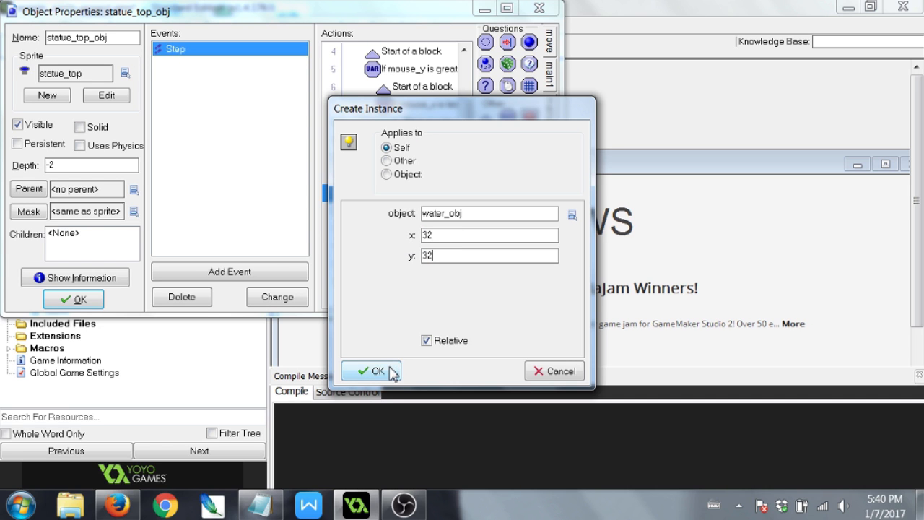
pyautogui.click(376, 371)
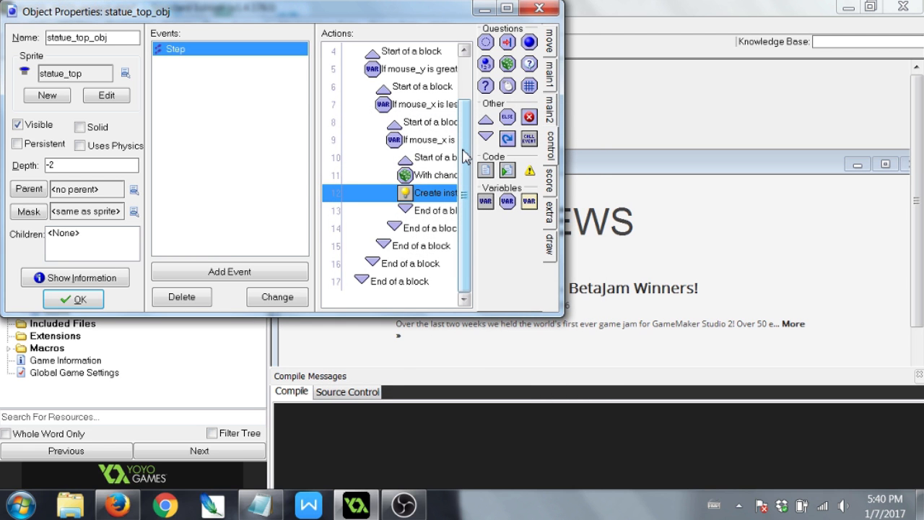
pyautogui.click(74, 299)
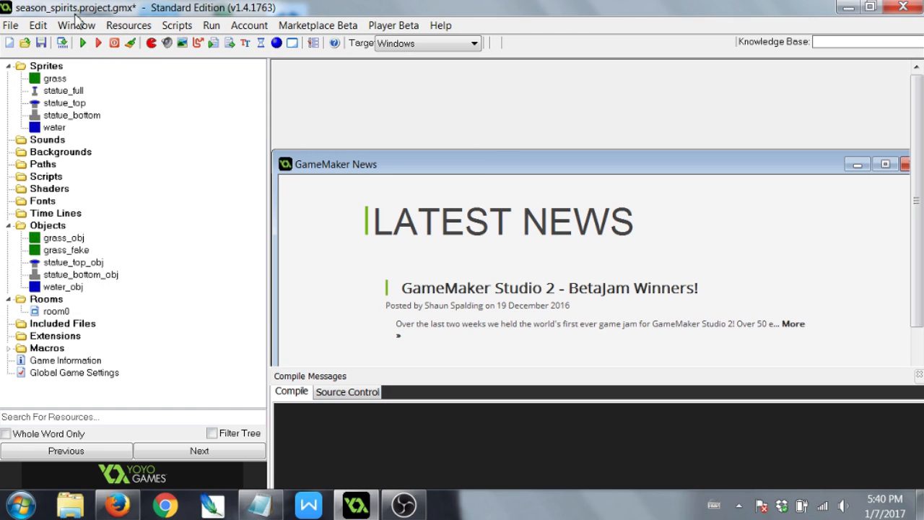
# Save the project, test-run the game by moving the mouse over the statue top, and close it.
pyautogui.click(42, 43)
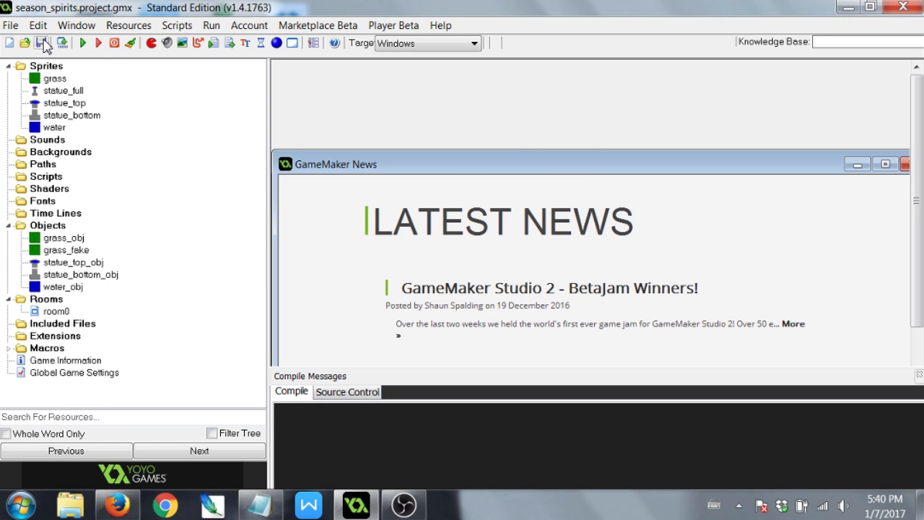
pyautogui.click(83, 42)
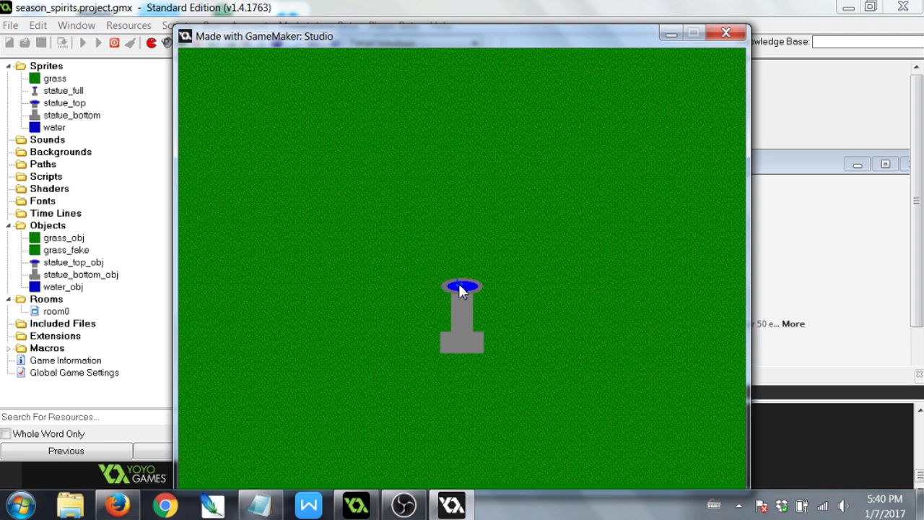
pyautogui.moveTo(459, 284); pyautogui.dragTo(492, 269)
pyautogui.moveTo(467, 285); pyautogui.dragTo(487, 192)
pyautogui.click(728, 33)
# Check the Jump to Position coordinates in water_obj's Create event.
pyautogui.doubleClick(66, 288)
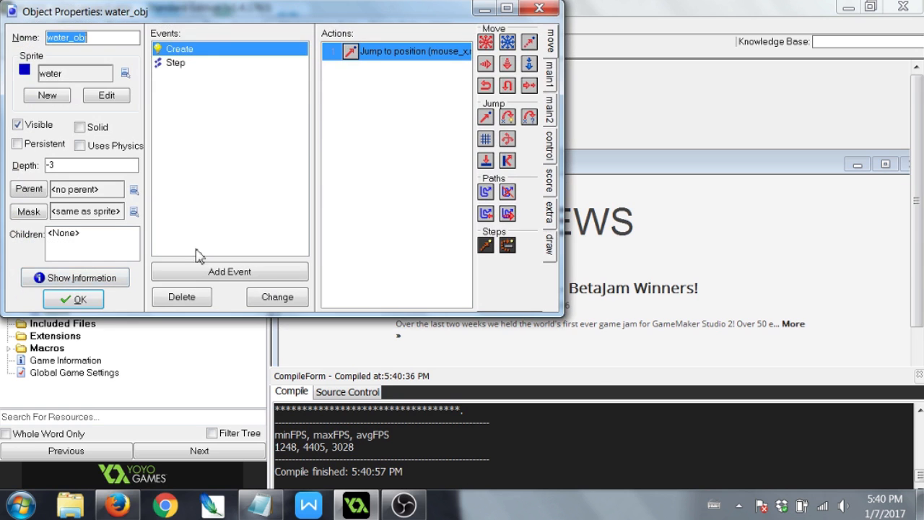
pyautogui.doubleClick(397, 51)
pyautogui.doubleClick(442, 213)
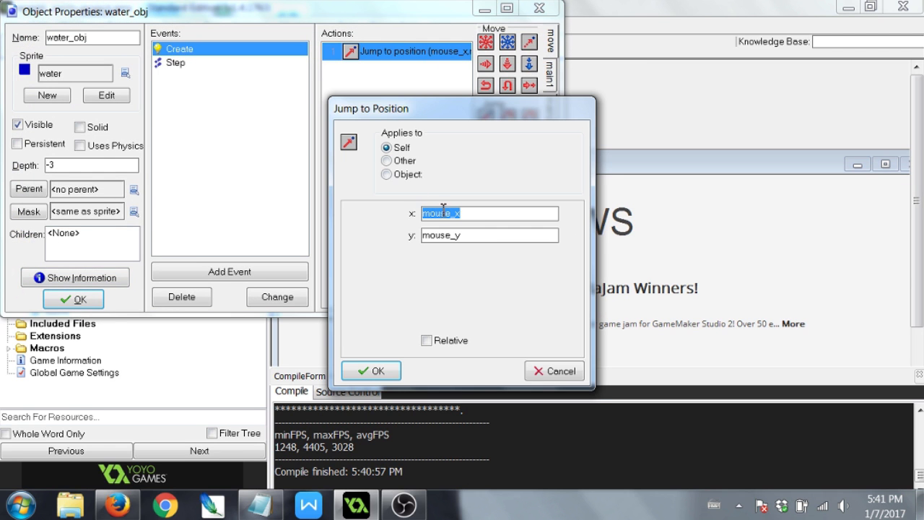
pyautogui.click(373, 370)
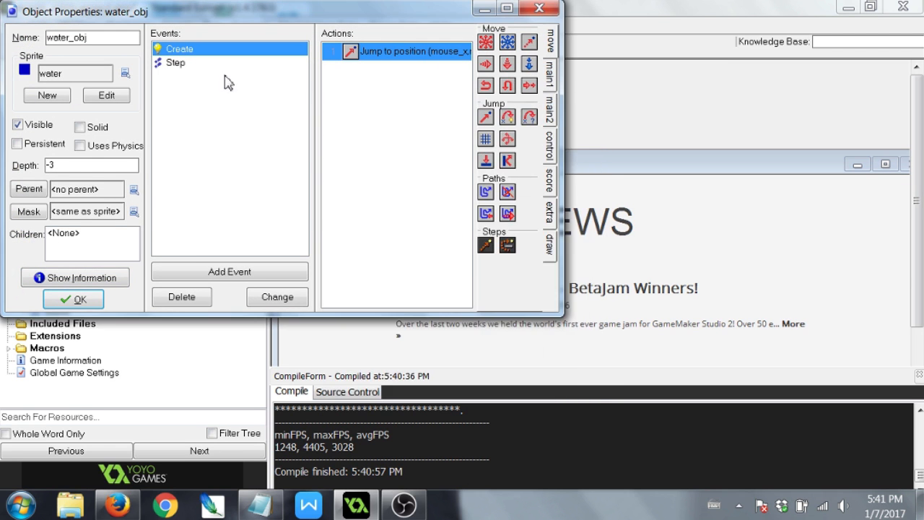
# Set the speed of the Move Towards action in water_obj's Step event to 25.
pyautogui.click(244, 65)
pyautogui.doubleClick(387, 51)
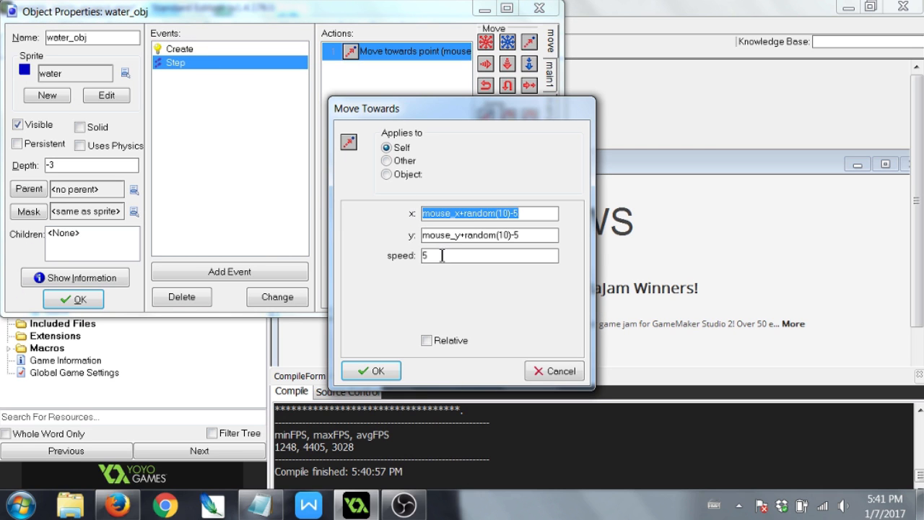
pyautogui.doubleClick(442, 255)
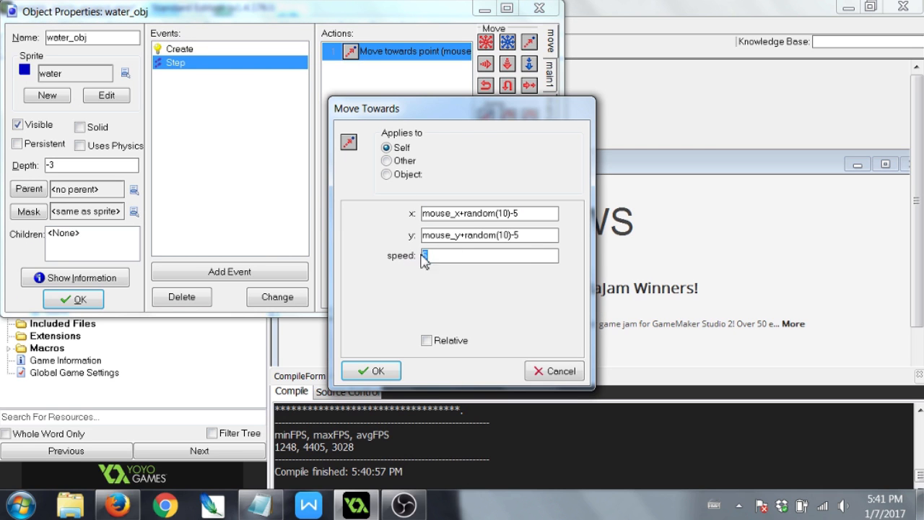
pyautogui.write('25')
# Set the Move Towards x target to mouse_x+random(64)-32.
pyautogui.moveTo(495, 213); pyautogui.dragTo(513, 212)
pyautogui.press('End')
pyautogui.press('Right')
pyautogui.hotkey('shift', 'Left')
pyautogui.hotkey('shift', 'Left')
pyautogui.press('Right')
pyautogui.hotkey('shift', 'Left')
pyautogui.hotkey('shift', 'Left')
pyautogui.write('64')
# Set the Move Towards y target to mouse_y+random(64)-32 and confirm the action.
pyautogui.press('Tab')
pyautogui.press('Right')
pyautogui.press('BackSpace')
pyautogui.write('32')
pyautogui.press('Left')
pyautogui.press('Left')
pyautogui.press('Left')
pyautogui.press('Left')
pyautogui.press('BackSpace')
pyautogui.press('BackSpace')
pyautogui.write('64')
pyautogui.click(375, 370)
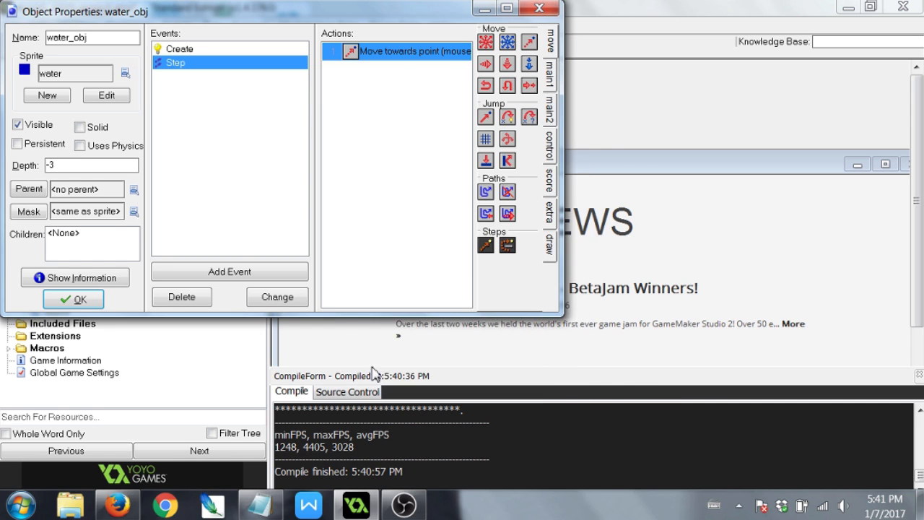
# Accept the water_obj settings, test-run the game to watch the water follow the mouse, and close it.
pyautogui.click(72, 299)
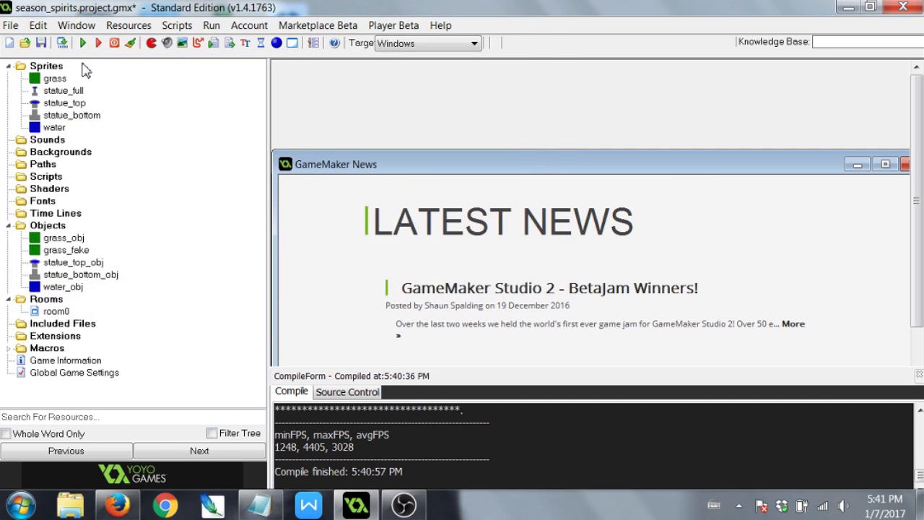
pyautogui.click(83, 44)
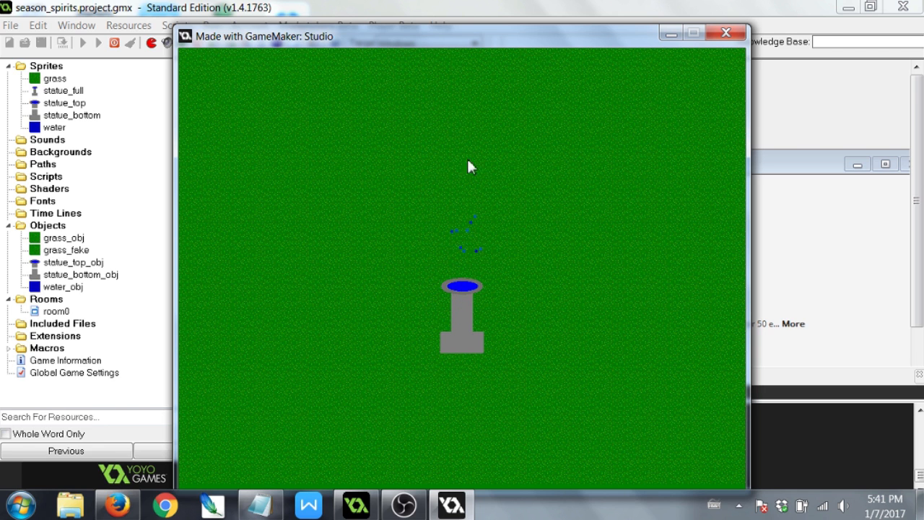
pyautogui.click(726, 33)
# Set the speed of the Move Towards action in water_obj's Step event to 15.
pyautogui.doubleClick(72, 286)
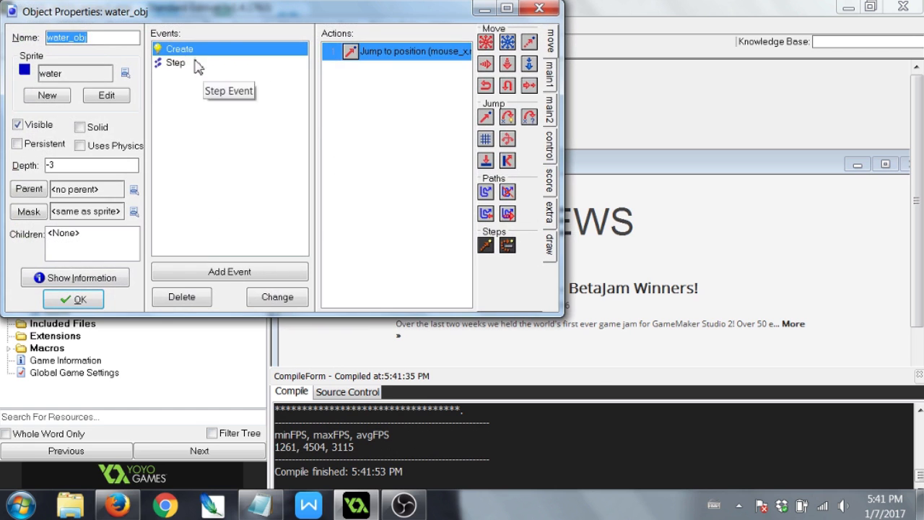
pyautogui.click(175, 63)
pyautogui.doubleClick(394, 52)
pyautogui.moveTo(426, 256); pyautogui.dragTo(421, 257)
pyautogui.write('15')
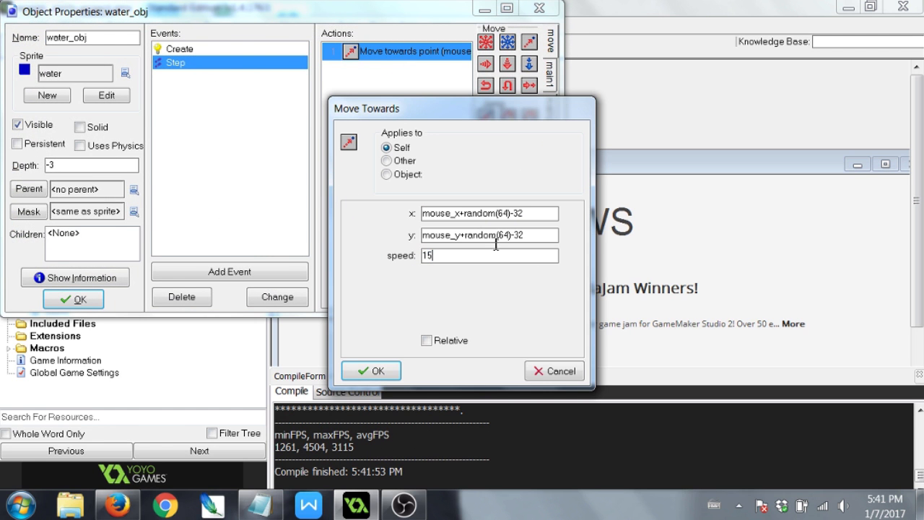
# Set the Move Towards x target to mouse_x+random(32)-16.
pyautogui.moveTo(496, 214); pyautogui.dragTo(515, 213)
pyautogui.write('4')
pyautogui.press('BackSpace')
pyautogui.write('(43')
pyautogui.press('BackSpace')
pyautogui.press('BackSpace')
pyautogui.write('32)-')
pyautogui.hotkey('shift', 'End')
pyautogui.write('16')
# Set the Move Towards y target to mouse_y+random(32)-16 and accept the water_obj settings.
pyautogui.press('Tab')
pyautogui.press('End')
pyautogui.hotkey('shift', 'Left')
pyautogui.hotkey('shift', 'Left')
pyautogui.write('17')
pyautogui.press('BackSpace')
pyautogui.press('BackSpace')
pyautogui.write('32')
pyautogui.click(369, 371)
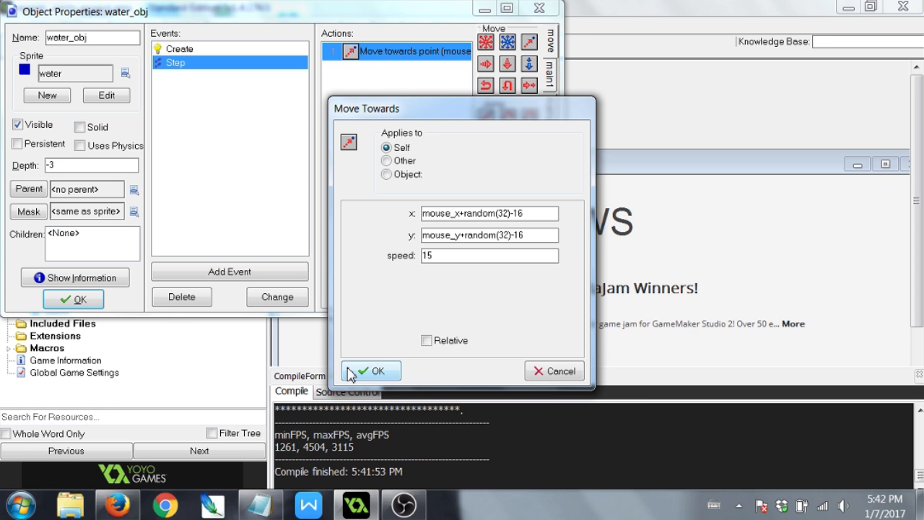
pyautogui.click(65, 303)
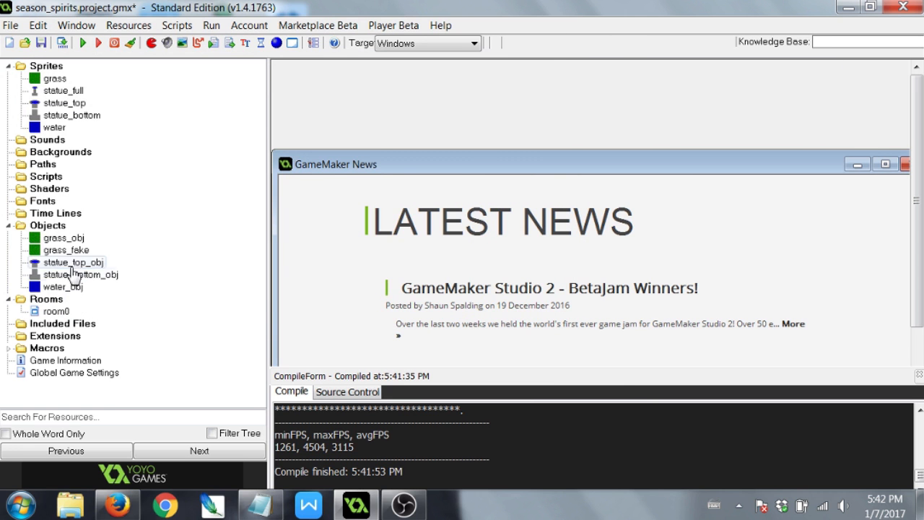
# Set the number in statue_top_obj's water_obj instance count test to 75 and accept the object's settings.
pyautogui.doubleClick(72, 262)
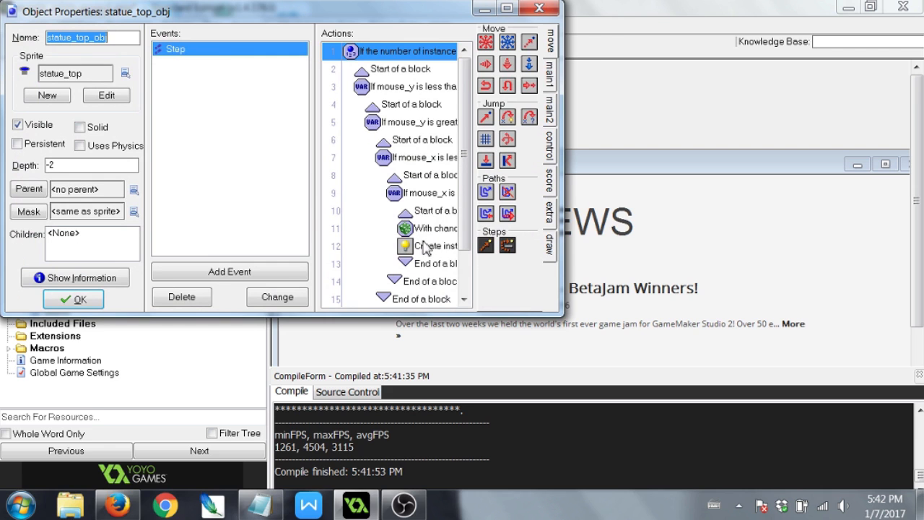
pyautogui.doubleClick(410, 60)
pyautogui.moveTo(433, 235); pyautogui.dragTo(367, 237)
pyautogui.write('76')
pyautogui.press('BackSpace')
pyautogui.write('7')
pyautogui.moveTo(449, 235); pyautogui.dragTo(417, 235)
pyautogui.write('75')
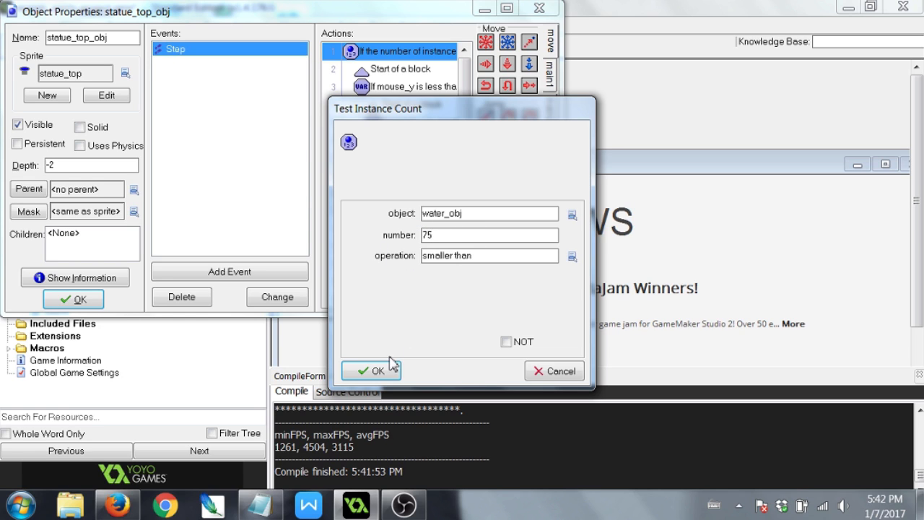
pyautogui.click(371, 371)
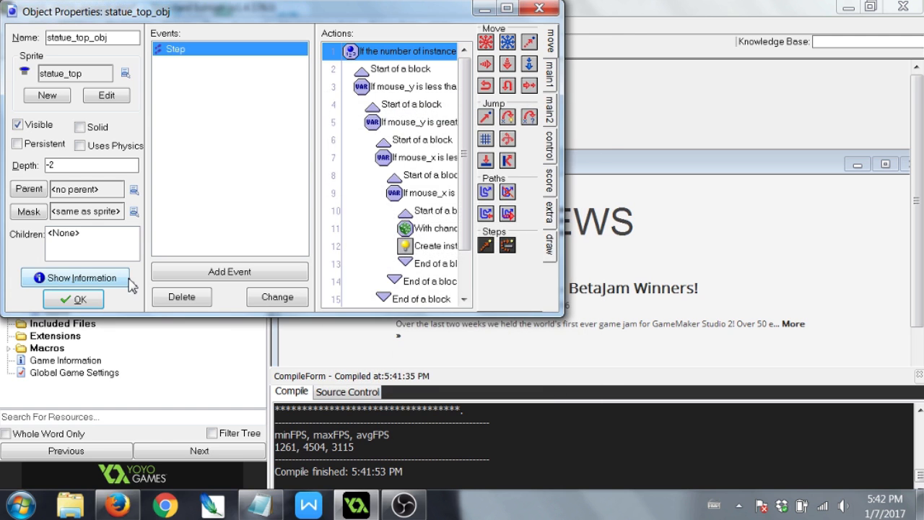
pyautogui.click(75, 298)
# Save the project, test-run the game to watch the water following the mouse, and close it.
pyautogui.click(41, 43)
pyautogui.click(83, 43)
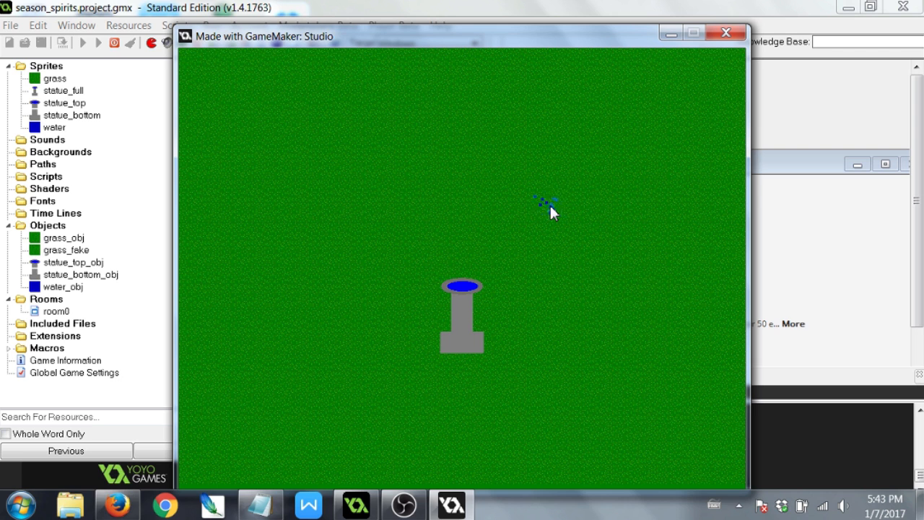
pyautogui.click(726, 32)
# Replace the Move Towards speed in water_obj's Step event with the start of a formula, floor(15, (mouse_x-self.x.
pyautogui.doubleClick(62, 286)
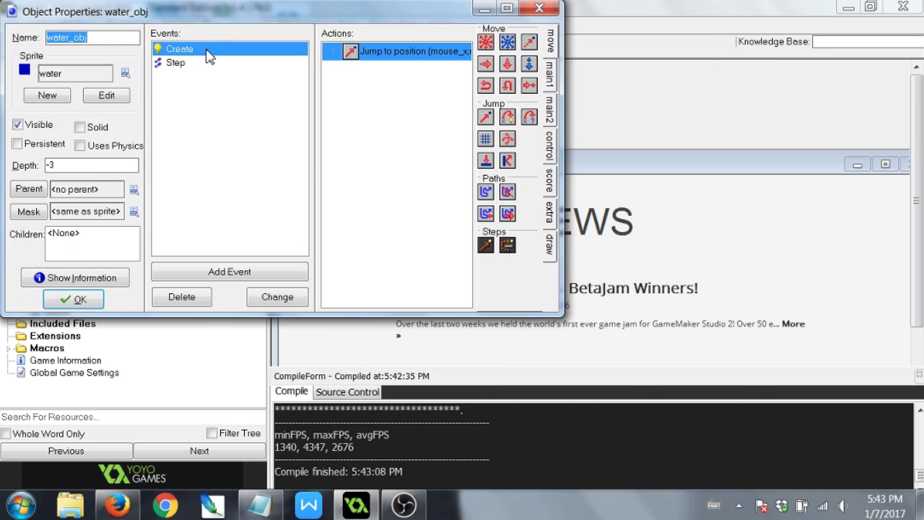
pyautogui.click(206, 63)
pyautogui.doubleClick(368, 56)
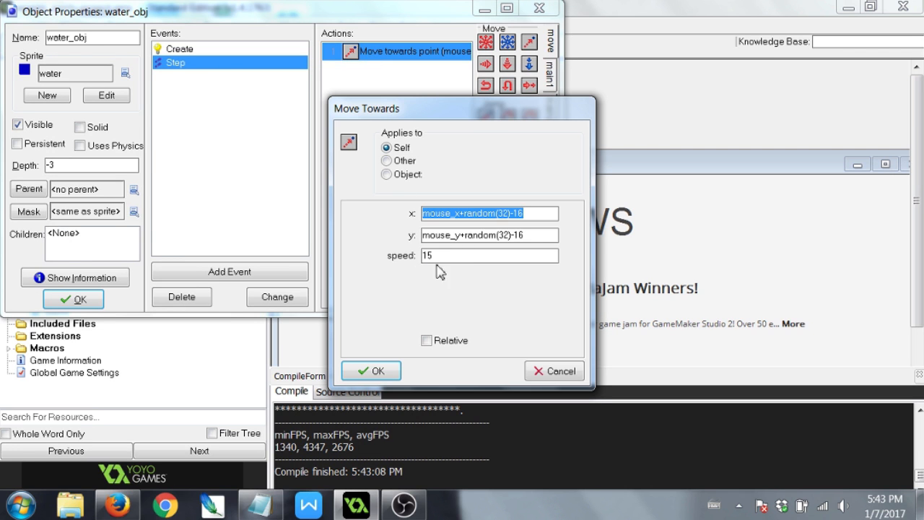
pyautogui.doubleClick(455, 255)
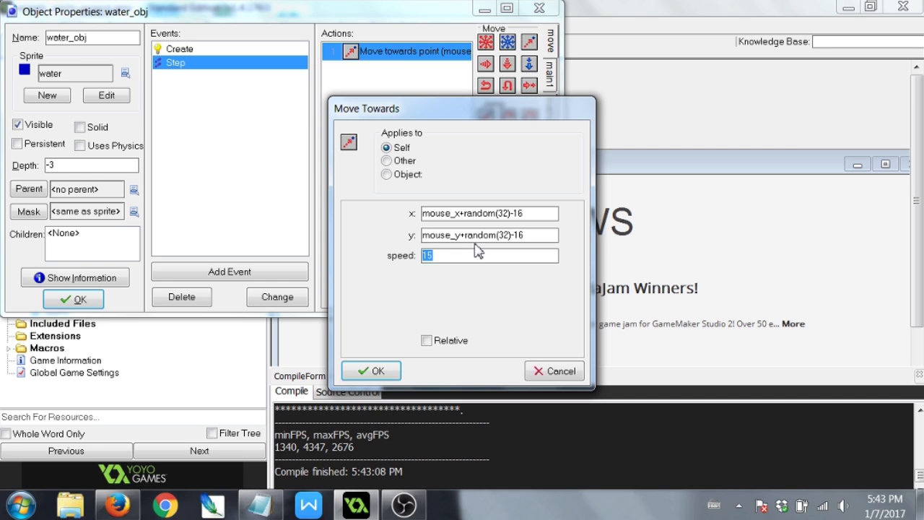
pyautogui.write('floor(15, mouse_x-self.x')
pyautogui.hotkey('ctrl', 'Left')
pyautogui.hotkey('ctrl', 'Left')
pyautogui.hotkey('ctrl', 'Left')
pyautogui.write(')')
pyautogui.press('BackSpace')
pyautogui.write('_')
pyautogui.press('Right')
pyautogui.press('BackSpace')
pyautogui.write('+')
pyautogui.press('BackSpace')
pyautogui.write(')')
pyautogui.press('BackSpace')
pyautogui.write('(')
# Complete the speed formula by closing the x term and adding +(mouse_y-self.y))/2).
pyautogui.write(')+(mouse_y')
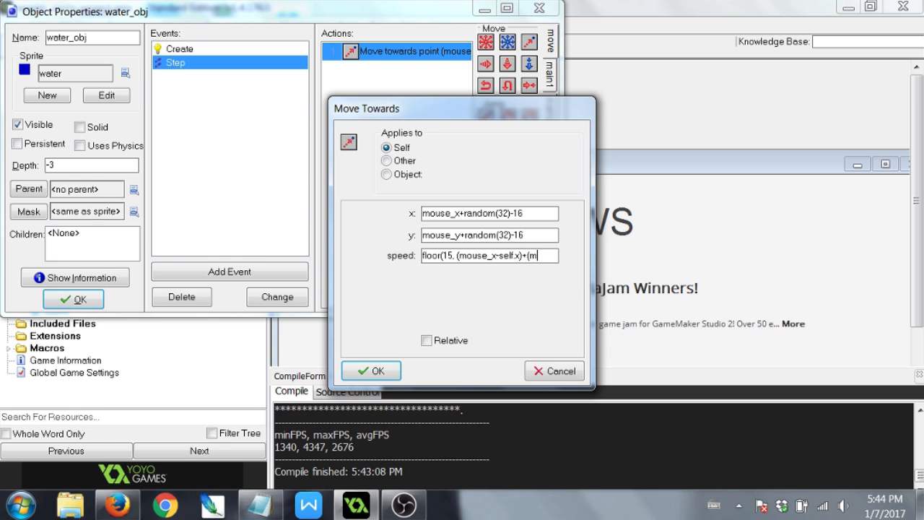
pyautogui.write('-self.y))/2')
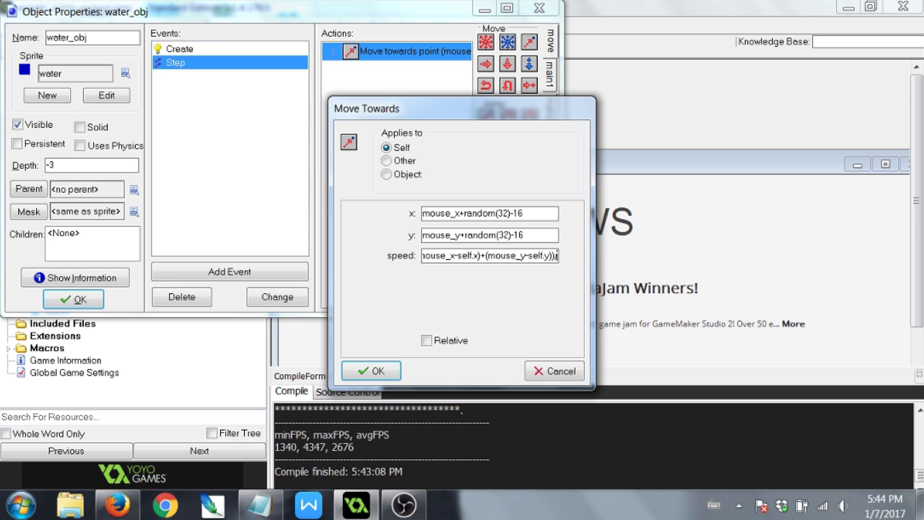
pyautogui.write(')')
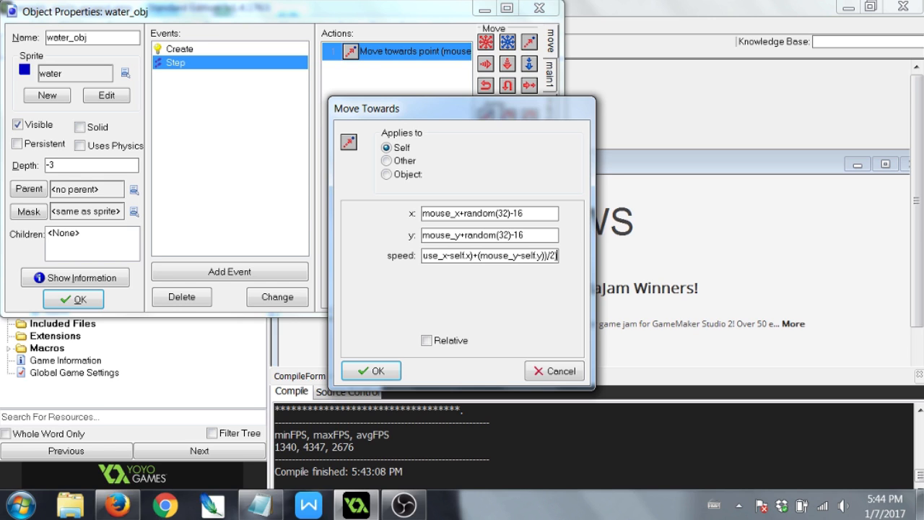
# Try to wrap the mouse-distance expression inside the speed formula's floor(15, ...) in abs( ).
pyautogui.press('Left')
pyautogui.press('Left')
pyautogui.press('Left')
pyautogui.press('Left')
pyautogui.press('Left')
pyautogui.press('Left')
pyautogui.press('Left')
pyautogui.press('Left')
pyautogui.press('Left')
pyautogui.press('Left')
pyautogui.press('Left')
pyautogui.press('Left')
pyautogui.press('Left')
pyautogui.press('Left')
pyautogui.press('Left')
pyautogui.press('Left')
pyautogui.press('Left')
pyautogui.press('Left')
pyautogui.press('Left')
pyautogui.press('Left')
pyautogui.press('Left')
pyautogui.press('Left')
pyautogui.press('Left')
pyautogui.press('Left')
pyautogui.press('Left')
pyautogui.press('Left')
pyautogui.press('Left')
pyautogui.press('Left')
pyautogui.press('Left')
pyautogui.press('Left')
pyautogui.press('Left')
pyautogui.press('Left')
pyautogui.press('Left')
pyautogui.press('Left')
pyautogui.press('Left')
pyautogui.press('Left')
pyautogui.press('Left')
pyautogui.press('Left')
pyautogui.press('Right')
pyautogui.press('Right')
pyautogui.press('Right')
pyautogui.press('Right')
pyautogui.press('Right')
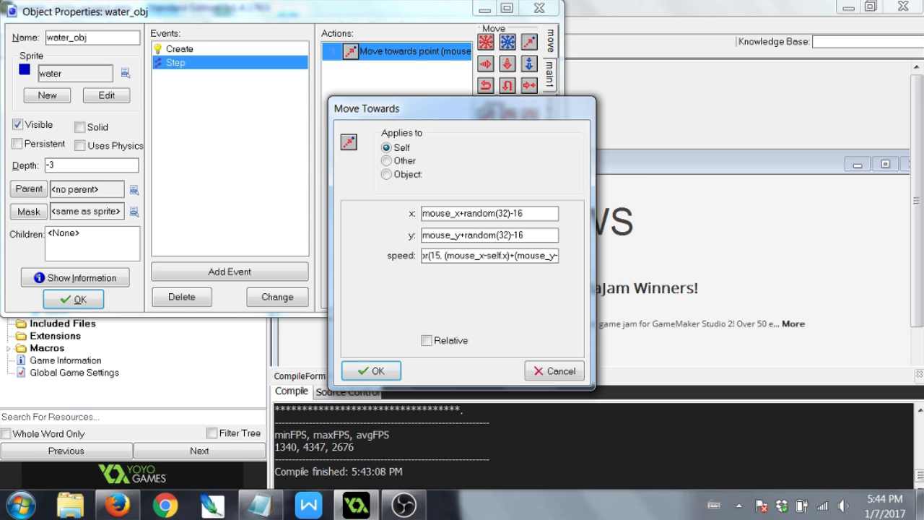
pyautogui.write('(')
pyautogui.write('abs')
pyautogui.press('Right')
pyautogui.press('Right')
pyautogui.press('Right')
pyautogui.press('Right')
pyautogui.press('Right')
pyautogui.press('Right')
pyautogui.press('Right')
pyautogui.press('Right')
pyautogui.press('Right')
pyautogui.press('Right')
pyautogui.press('Right')
pyautogui.press('Right')
pyautogui.press('Right')
pyautogui.press('Right')
pyautogui.press('Right')
pyautogui.press('Right')
pyautogui.press('Right')
pyautogui.press('Right')
pyautogui.press('Right')
pyautogui.press('Right')
pyautogui.press('Right')
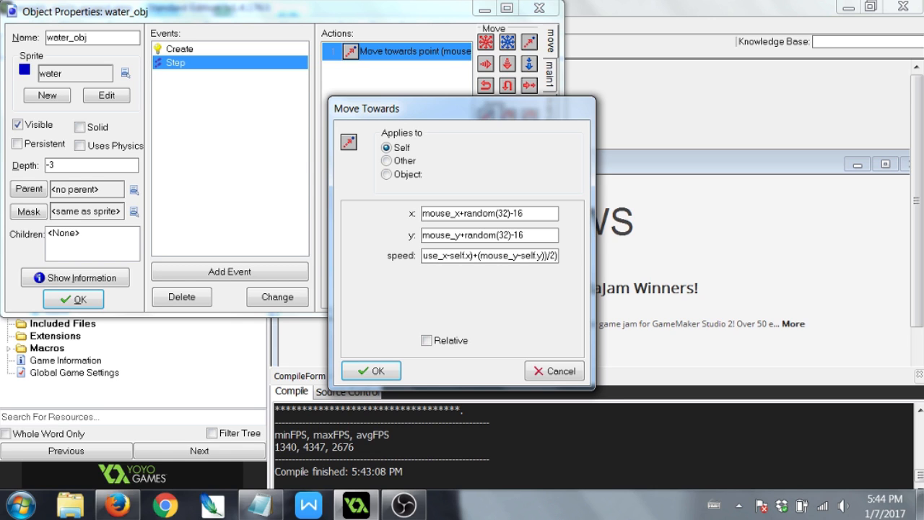
pyautogui.write(')')
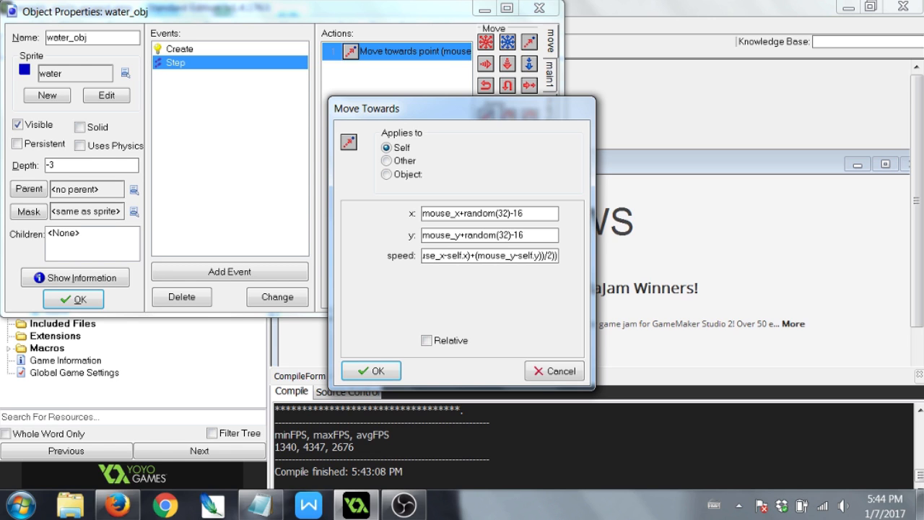
pyautogui.write(')')
pyautogui.press('BackSpace')
pyautogui.press('BackSpace')
# Wrap the distance expression in the speed formula in ceiling(0, ...) instead of abs, adding the closing parenthesis at the end.
pyautogui.press('Left')
pyautogui.press('Left')
pyautogui.press('Left')
pyautogui.press('Left')
pyautogui.press('Left')
pyautogui.press('Left')
pyautogui.press('Left')
pyautogui.press('Left')
pyautogui.press('Left')
pyautogui.press('Left')
pyautogui.press('Left')
pyautogui.press('Left')
pyautogui.press('Left')
pyautogui.press('Left')
pyautogui.press('Left')
pyautogui.press('Left')
pyautogui.press('Left')
pyautogui.press('Left')
pyautogui.press('Left')
pyautogui.press('Left')
pyautogui.press('Right')
pyautogui.press('Right')
pyautogui.press('Right')
pyautogui.press('Right')
pyautogui.press('Right')
pyautogui.press('Right')
pyautogui.press('Delete')
pyautogui.press('Delete')
pyautogui.press('Delete')
pyautogui.write('ceiling(')
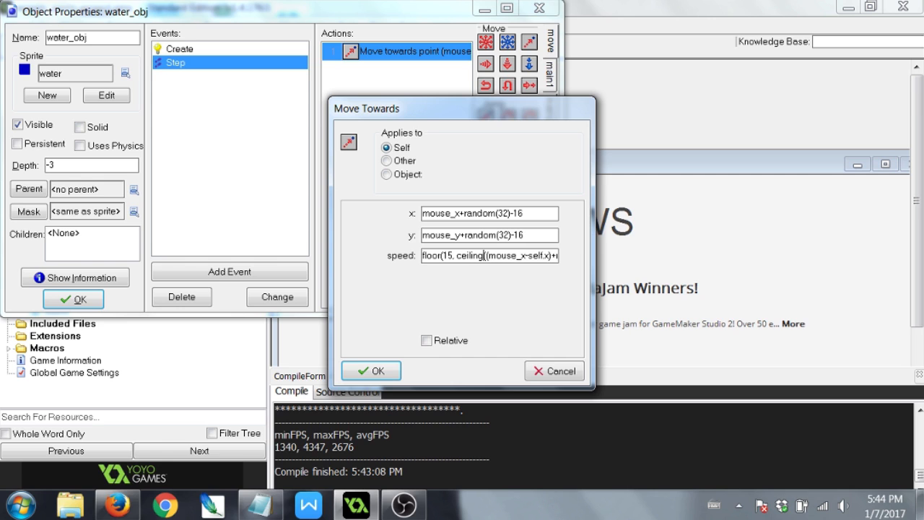
pyautogui.write('0,')
pyautogui.press('Right')
pyautogui.press('Right')
pyautogui.press('Right')
pyautogui.press('Right')
pyautogui.press('Right')
pyautogui.press('Right')
pyautogui.press('Right')
pyautogui.press('Right')
pyautogui.press('Right')
pyautogui.press('Right')
pyautogui.press('Right')
pyautogui.press('Right')
pyautogui.press('Right')
pyautogui.press('Right')
pyautogui.press('Right')
pyautogui.press('Right')
pyautogui.press('Right')
pyautogui.press('Right')
pyautogui.press('Right')
pyautogui.press('Right')
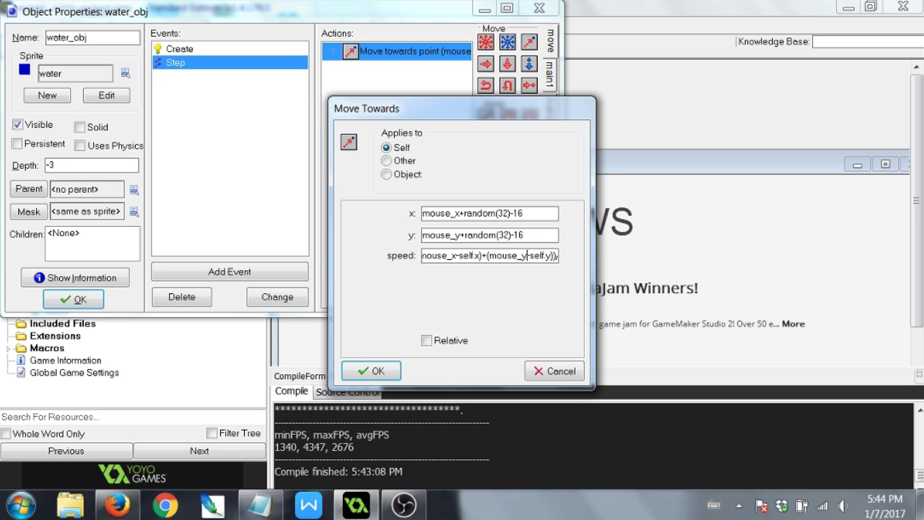
pyautogui.write(')')
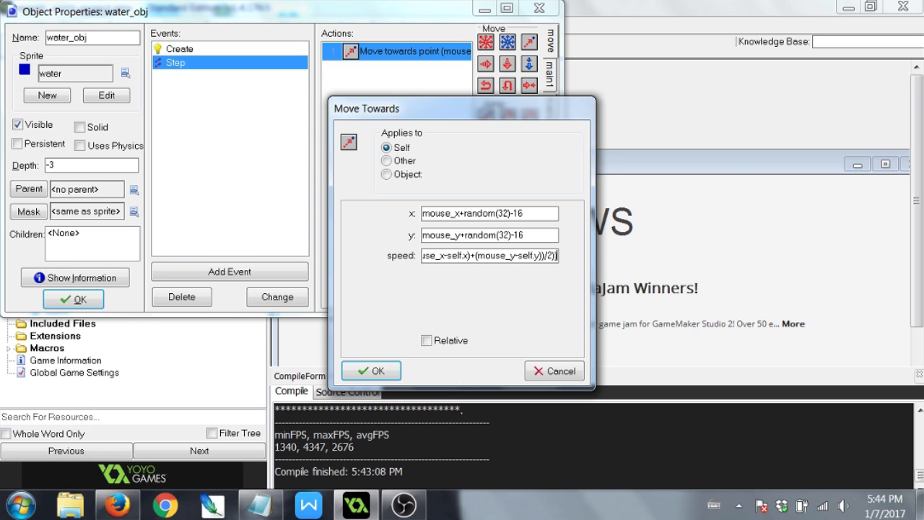
# Replace ceiling(0, ...) with abs(...) around the mouse-distance expression in the speed formula and confirm the action and water_obj.
pyautogui.press('Left')
pyautogui.press('Left')
pyautogui.press('Left')
pyautogui.press('Left')
pyautogui.press('Left')
pyautogui.press('Left')
pyautogui.press('Left')
pyautogui.press('Left')
pyautogui.press('Left')
pyautogui.press('Left')
pyautogui.press('Left')
pyautogui.press('Left')
pyautogui.press('Left')
pyautogui.press('Left')
pyautogui.press('Left')
pyautogui.press('Left')
pyautogui.press('Left')
pyautogui.press('Left')
pyautogui.press('Left')
pyautogui.press('Left')
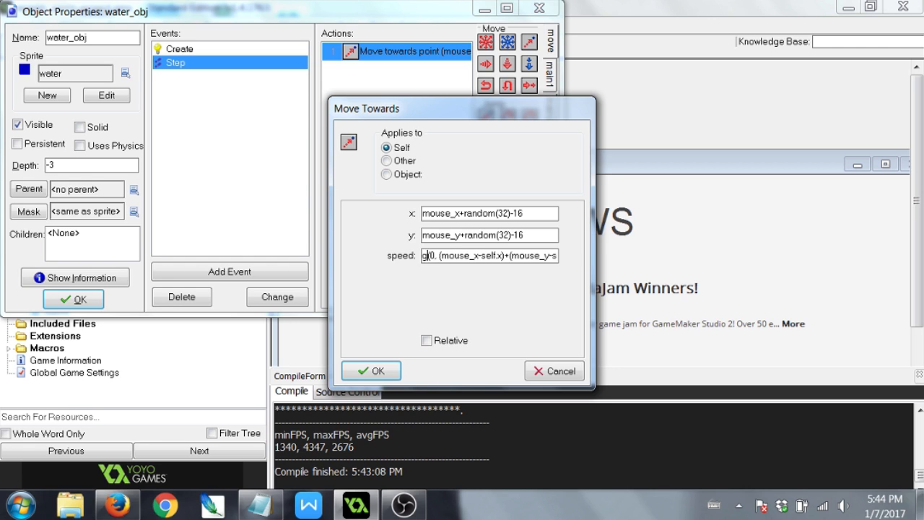
pyautogui.press('Right')
pyautogui.press('Right')
pyautogui.press('Right')
pyautogui.press('Right')
pyautogui.press('Right')
pyautogui.press('Right')
pyautogui.press('Right')
pyautogui.press('Right')
pyautogui.press('Right')
pyautogui.press('Right')
pyautogui.press('Right')
pyautogui.press('Right')
pyautogui.press('Right')
pyautogui.press('Right')
pyautogui.press('Right')
pyautogui.press('Right')
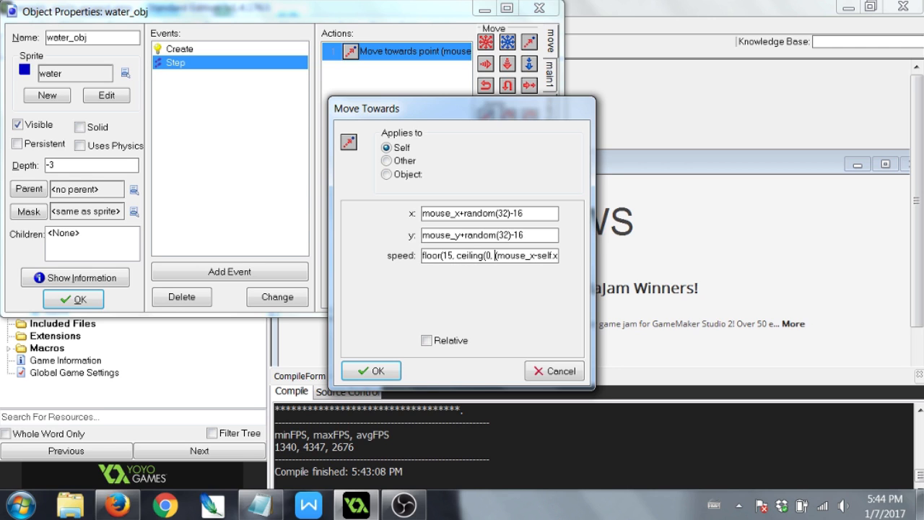
pyautogui.hotkey('shift', 'Left')
pyautogui.hotkey('shift', 'Left')
pyautogui.press('BackSpace')
pyautogui.hotkey('shift', 'Left')
pyautogui.hotkey('shift', 'Left')
pyautogui.hotkey('shift', 'Left')
pyautogui.hotkey('shift', 'Left')
pyautogui.hotkey('shift', 'Left')
pyautogui.hotkey('shift', 'Left')
pyautogui.hotkey('shift', 'Left')
pyautogui.hotkey('shift', 'Left')
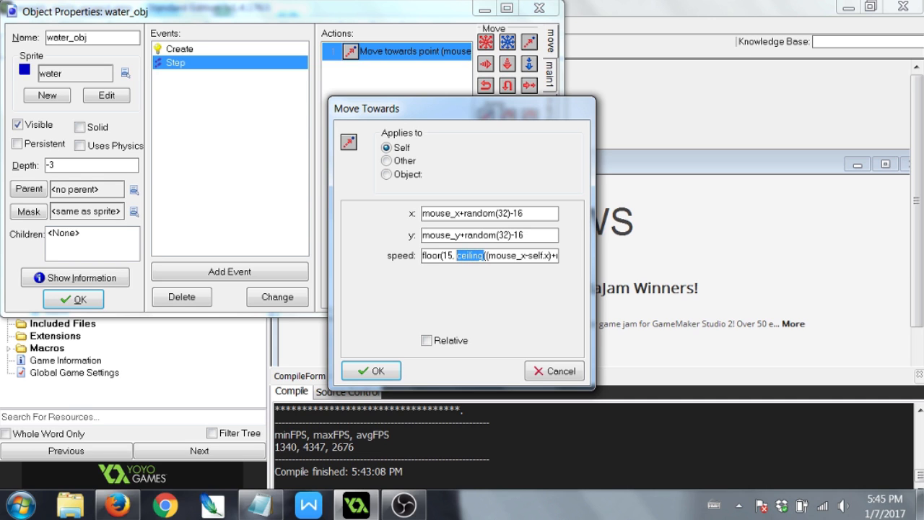
pyautogui.write('abs')
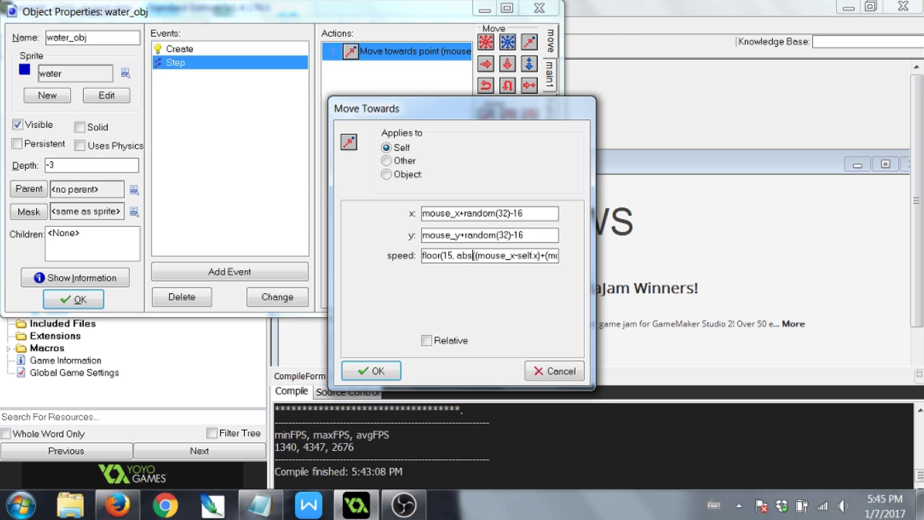
pyautogui.click(358, 371)
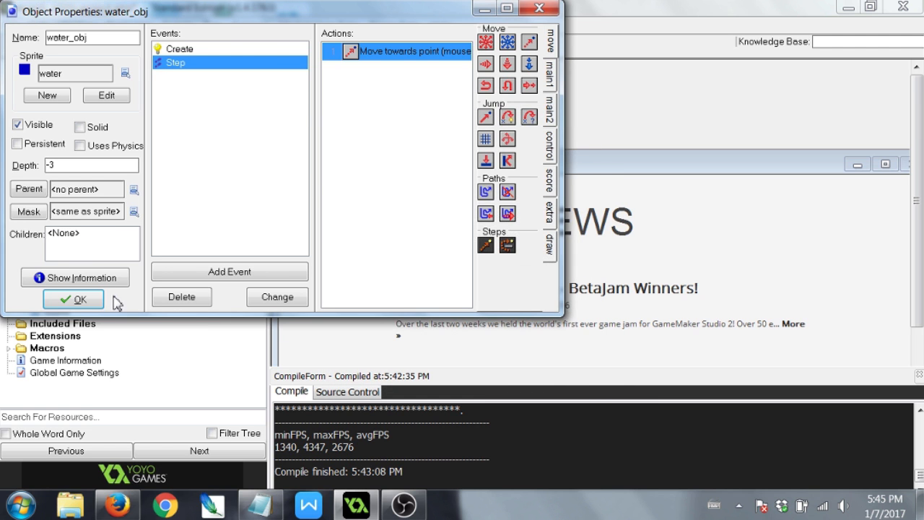
pyautogui.click(73, 298)
# Save the project, try running the game, and dismiss the compile errors.
pyautogui.click(42, 43)
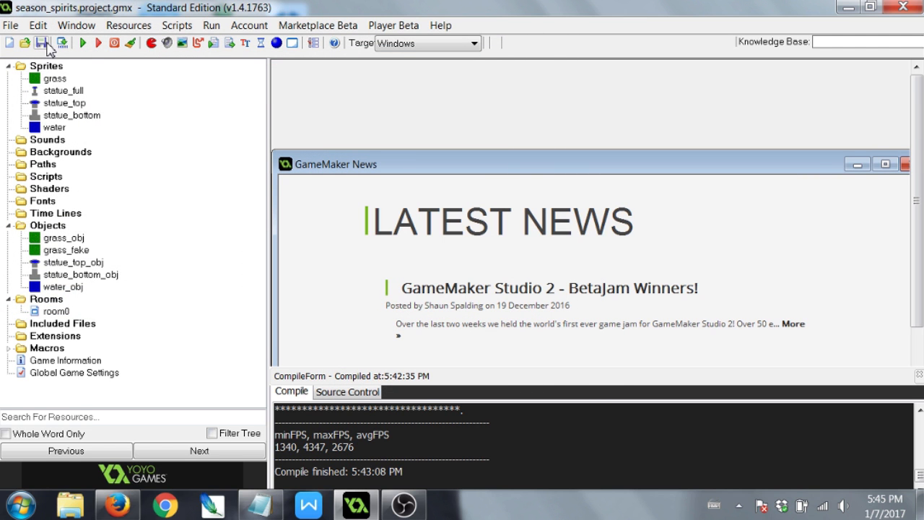
pyautogui.click(90, 46)
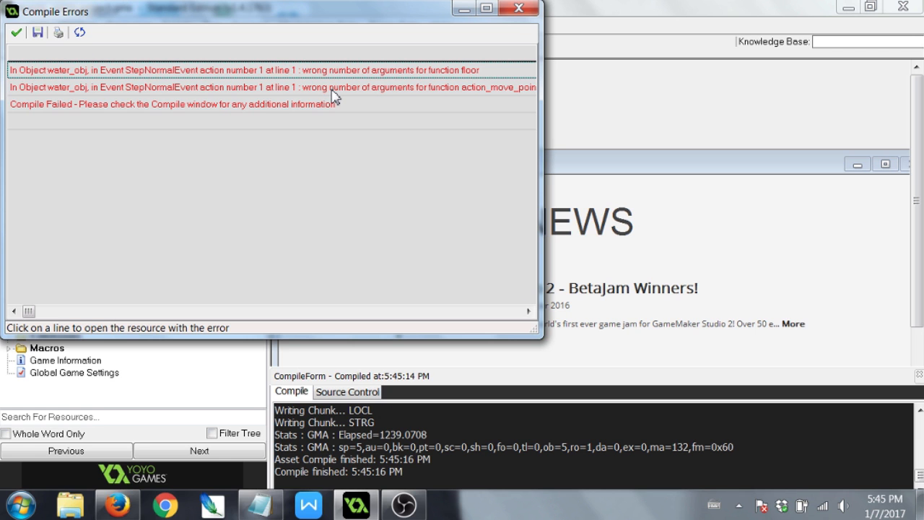
pyautogui.click(518, 9)
# Replace floor with min in the Move Towards speed formula of water_obj's Step event and confirm the changes.
pyautogui.doubleClick(65, 288)
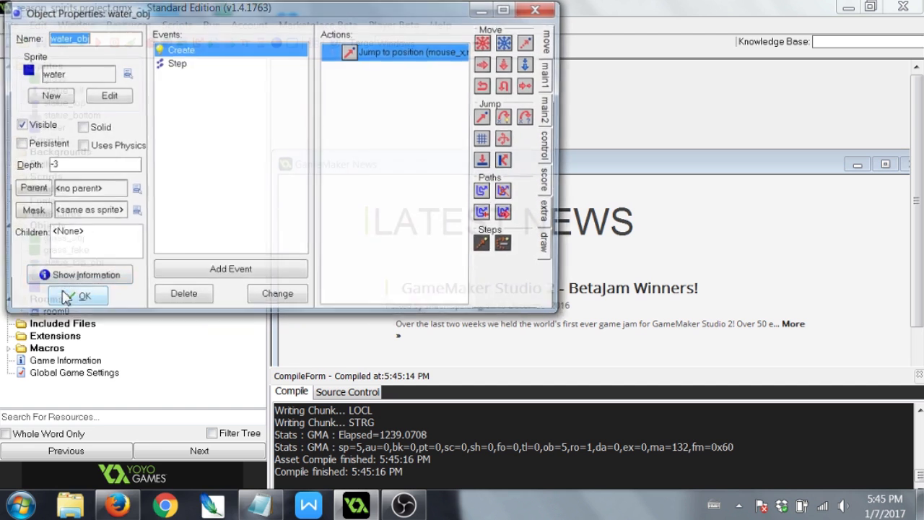
pyautogui.click(217, 63)
pyautogui.doubleClick(371, 58)
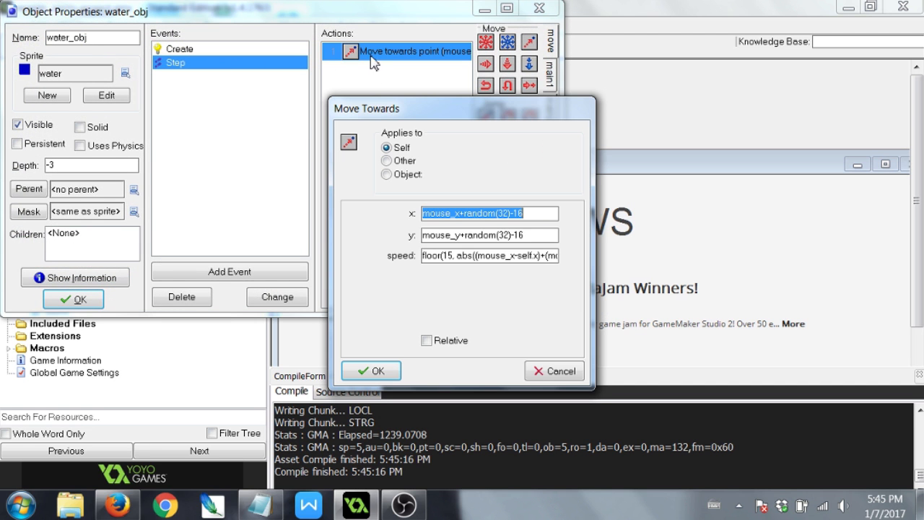
pyautogui.click(479, 256)
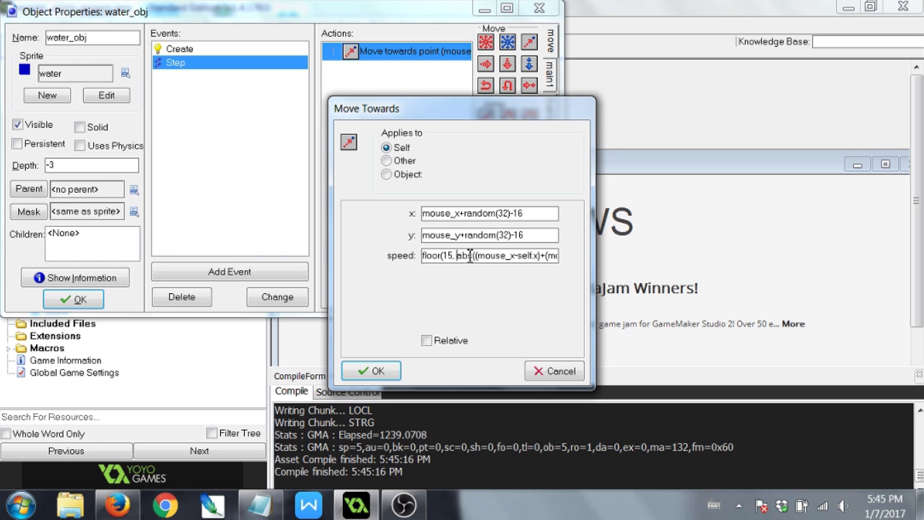
pyautogui.press('Left')
pyautogui.press('Left')
pyautogui.write(',')
pyautogui.press('Left')
pyautogui.press('Left')
pyautogui.press('Left')
pyautogui.press('Left')
pyautogui.hotkey('shift', 'Left')
pyautogui.hotkey('shift', 'Left')
pyautogui.hotkey('shift', 'Left')
pyautogui.hotkey('shift', 'Left')
pyautogui.write('min')
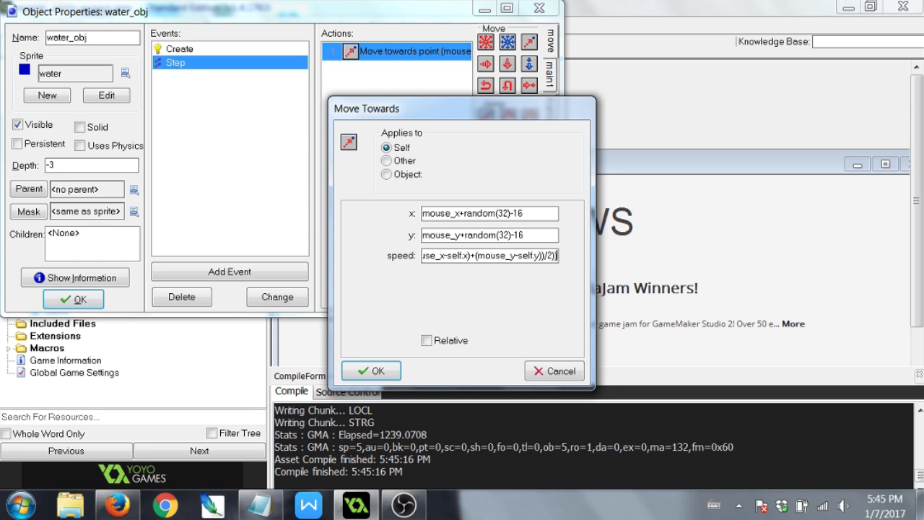
pyautogui.click(374, 370)
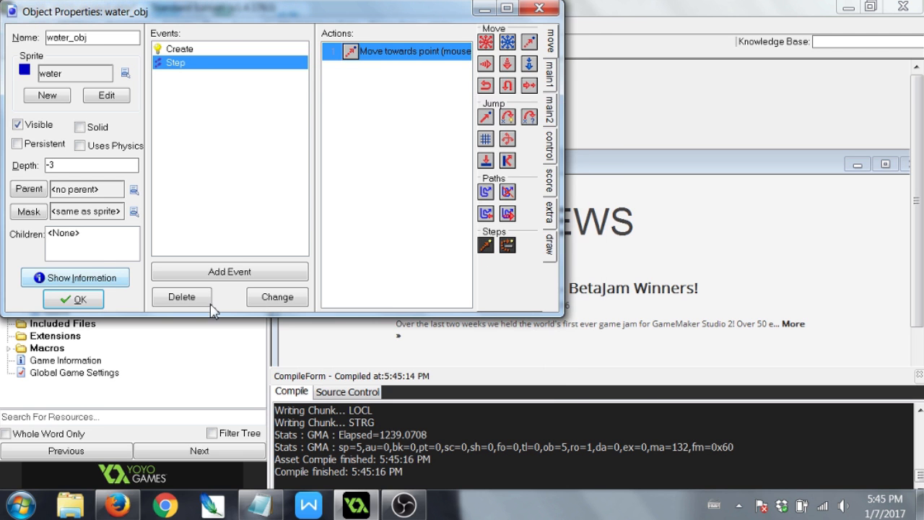
pyautogui.click(73, 298)
# Save and run the game again, widen the compile error list to read the full messages, and close it.
pyautogui.click(42, 44)
pyautogui.click(83, 43)
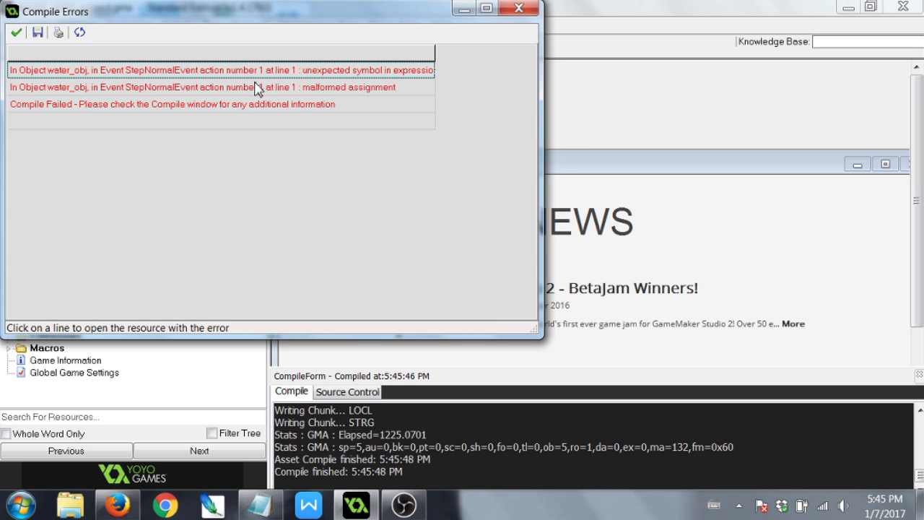
pyautogui.moveTo(439, 62); pyautogui.dragTo(538, 62)
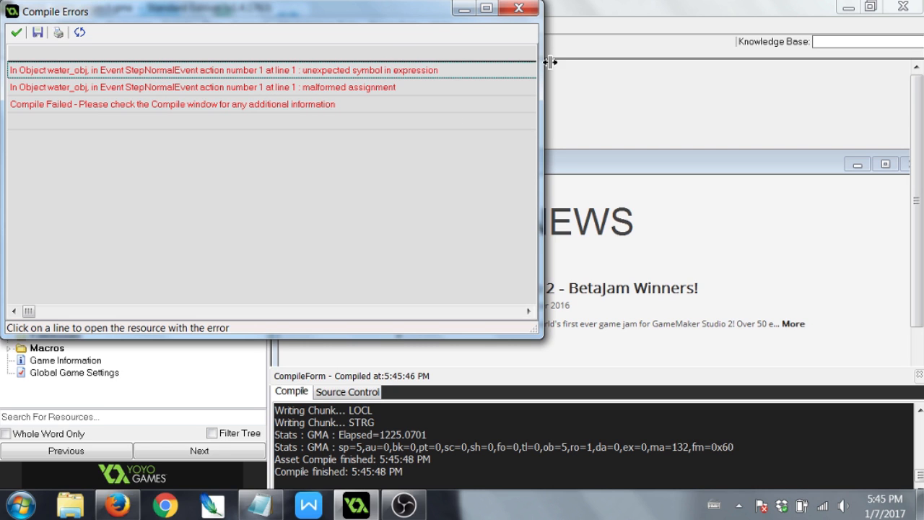
pyautogui.click(520, 8)
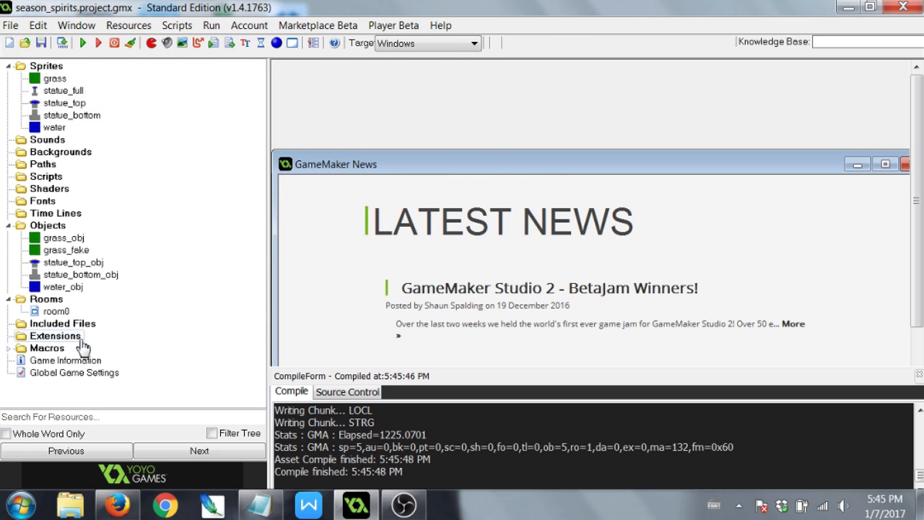
# Reopen the Move Towards action in water_obj's Step event and copy its speed formula into a new Notepad document.
pyautogui.doubleClick(63, 286)
pyautogui.click(239, 64)
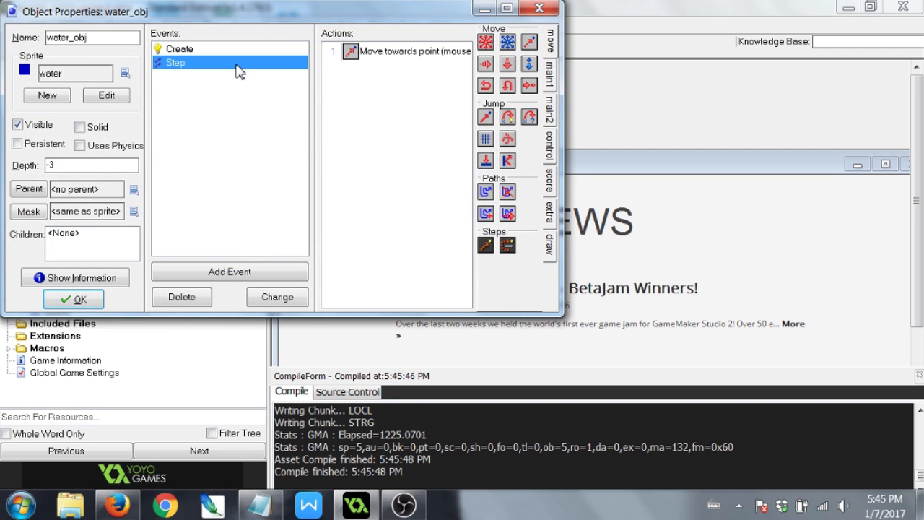
pyautogui.doubleClick(364, 58)
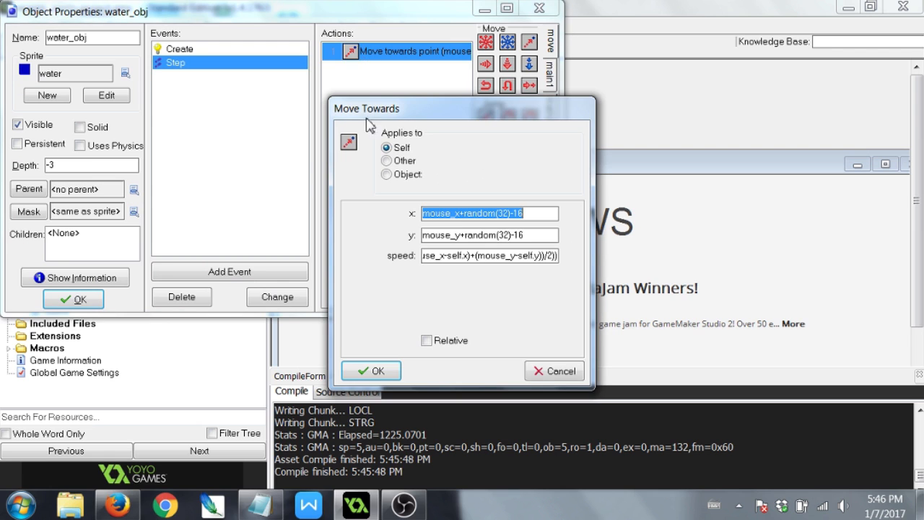
pyautogui.click(482, 257)
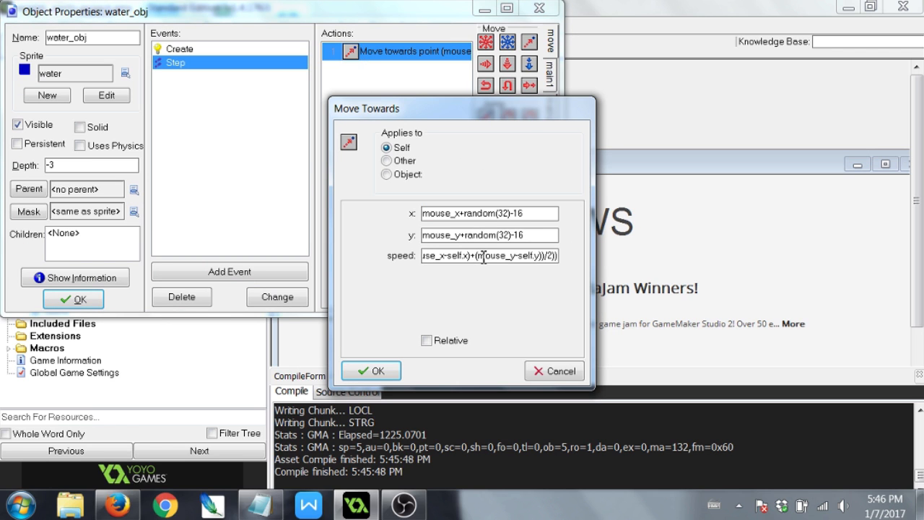
pyautogui.doubleClick(482, 257)
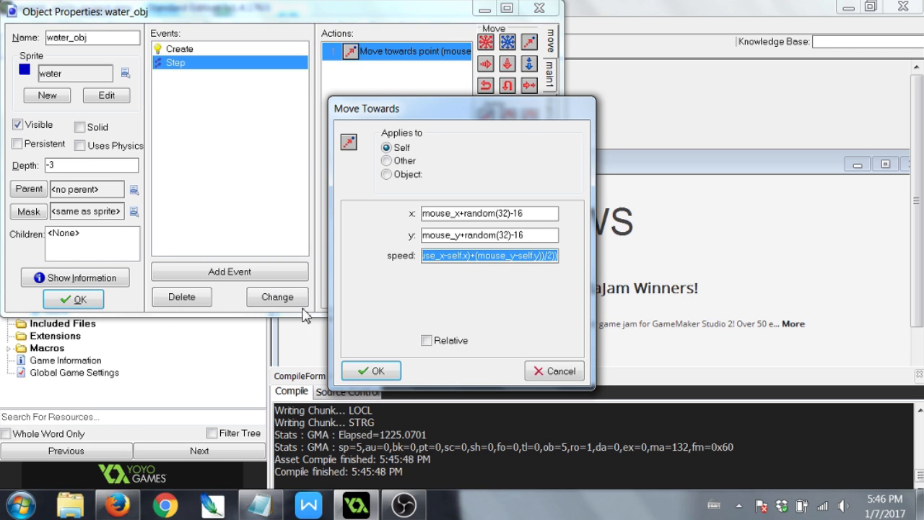
pyautogui.press('super')
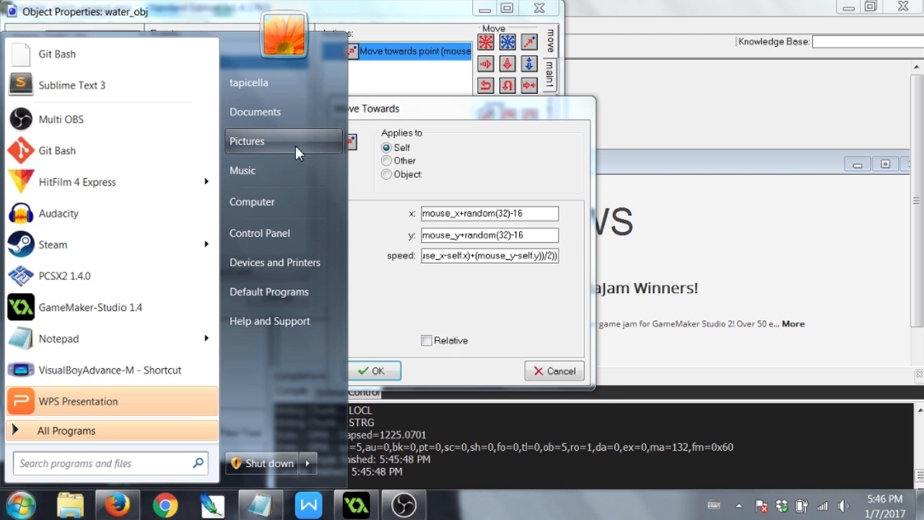
pyautogui.click(65, 339)
pyautogui.write('min(15, abs((mouse_x-self.x)+(mouse_y-self.y))/2))')
# Split the formula in Notepad after abs( and before )/2)), putting the mouse-distance terms on their own indented line.
pyautogui.click(330, 228)
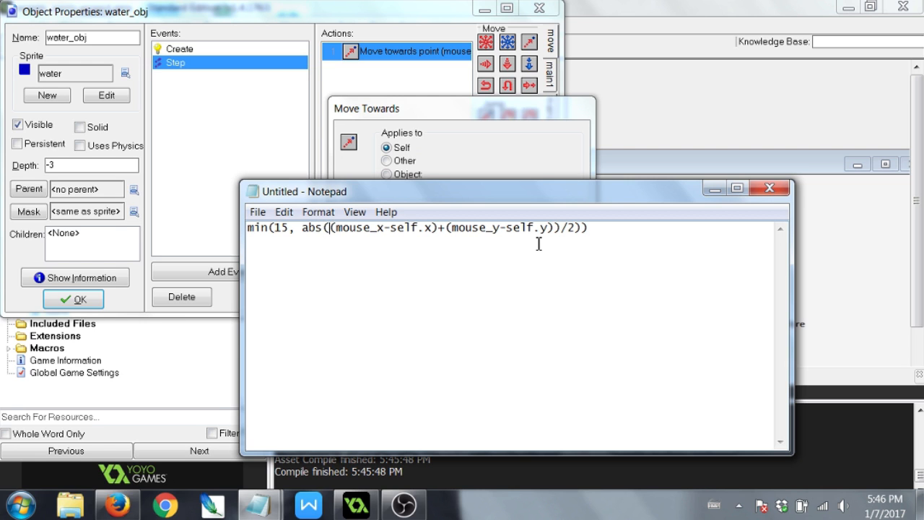
pyautogui.press('Return')
pyautogui.press('Tab')
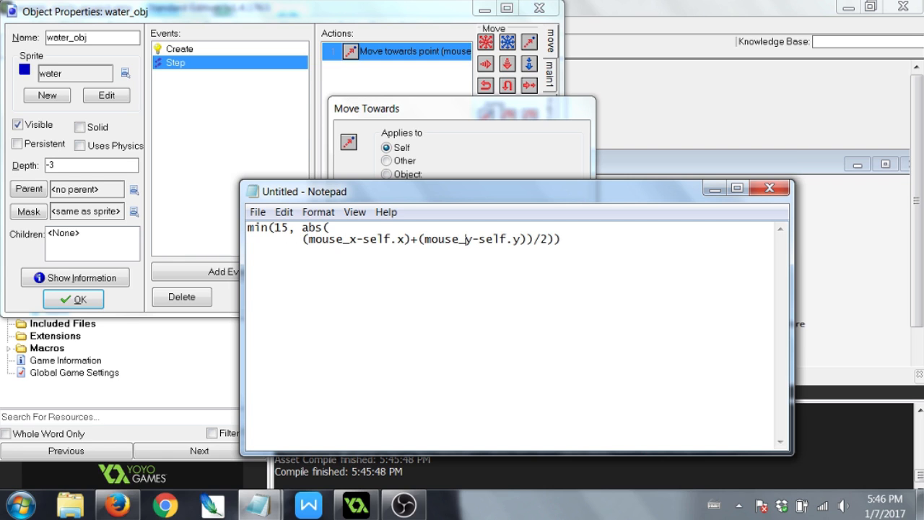
pyautogui.press('Return')
pyautogui.press('Tab')
pyautogui.press('Up')
pyautogui.press('Up')
pyautogui.press('Left')
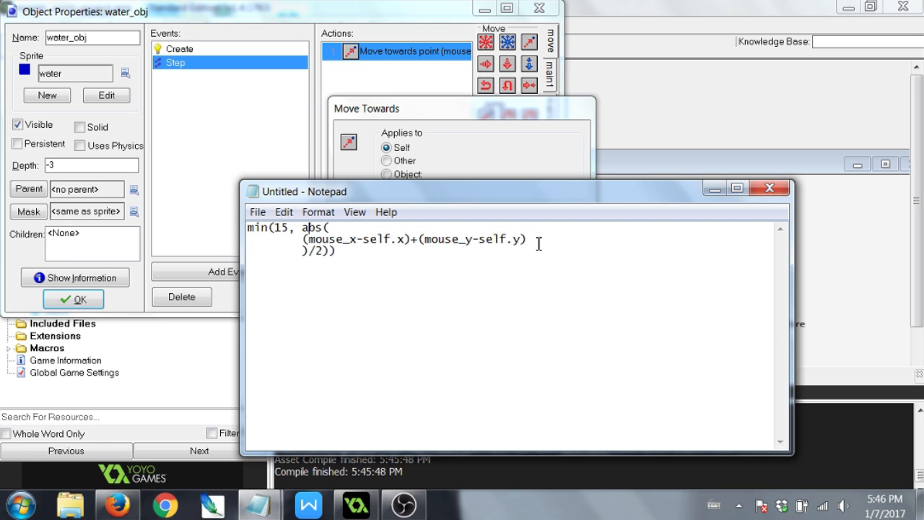
# Add an opening parenthesis before abs and indent the abs, /2) and final closing parenthesis parts on separate lines.
pyautogui.write('(')
pyautogui.press('Return')
pyautogui.press('Tab')
pyautogui.press('Down')
pyautogui.press('Tab')
pyautogui.press('Left')
pyautogui.press('Left')
pyautogui.press('Tab')
pyautogui.press('Right')
pyautogui.press('Return')
pyautogui.press('Tab')
pyautogui.press('Right')
pyautogui.press('Right')
pyautogui.press('Right')
pyautogui.press('Right')
pyautogui.press('Left')
pyautogui.press('Return')
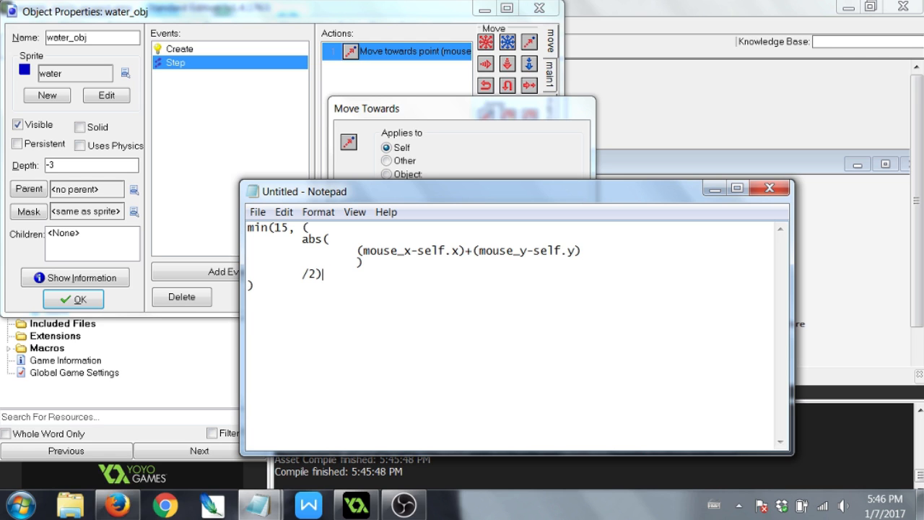
# Remove the line breaks and indents so the formula is one line: min(15, (abs((mouse_x-self.x)+(mouse_y-self.y))/2)).
pyautogui.press('Right')
pyautogui.press('BackSpace')
pyautogui.press('BackSpace')
pyautogui.press('BackSpace')
pyautogui.press('BackSpace')
pyautogui.press('BackSpace')
pyautogui.press('BackSpace')
pyautogui.press('Left')
pyautogui.press('Left')
pyautogui.press('Left')
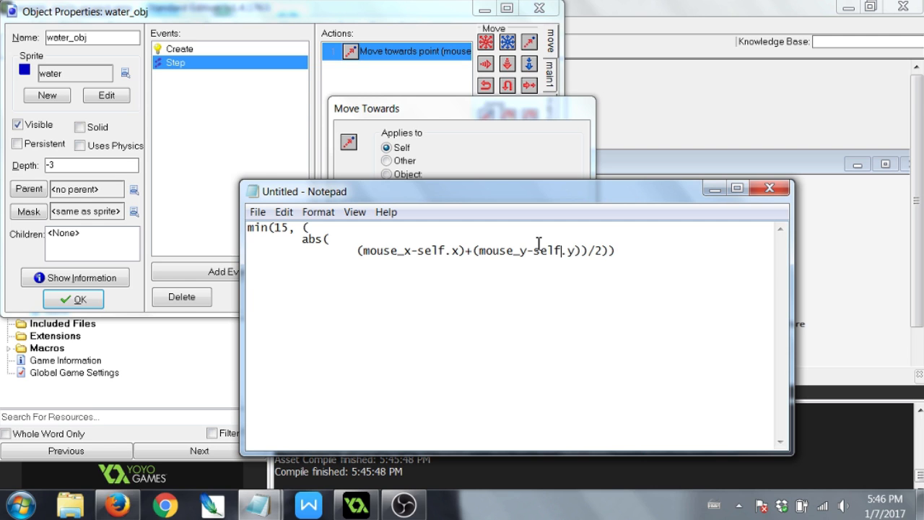
pyautogui.press('Left')
pyautogui.press('Left')
pyautogui.press('Left')
pyautogui.press('Left')
pyautogui.press('Left')
pyautogui.press('Left')
pyautogui.press('Left')
pyautogui.press('Left')
pyautogui.press('Left')
pyautogui.press('Left')
pyautogui.press('Left')
pyautogui.press('Left')
pyautogui.press('Left')
pyautogui.press('Left')
pyautogui.press('BackSpace')
pyautogui.press('BackSpace')
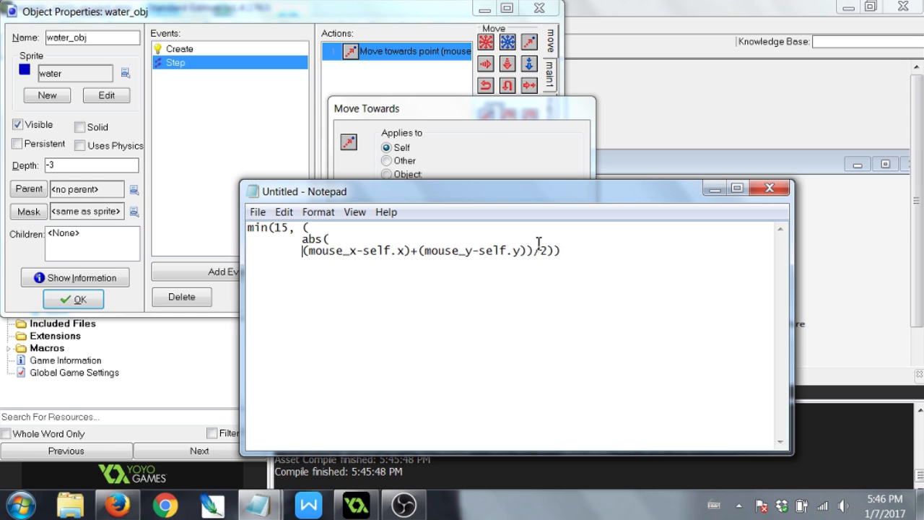
pyautogui.press('BackSpace')
pyautogui.press('Left')
pyautogui.press('Left')
pyautogui.press('Left')
pyautogui.press('BackSpace')
pyautogui.press('BackSpace')
# Copy the corrected formula from Notepad into the Move Towards speed of water_obj and confirm the action and object.
pyautogui.hotkey('ctrl', 'a')
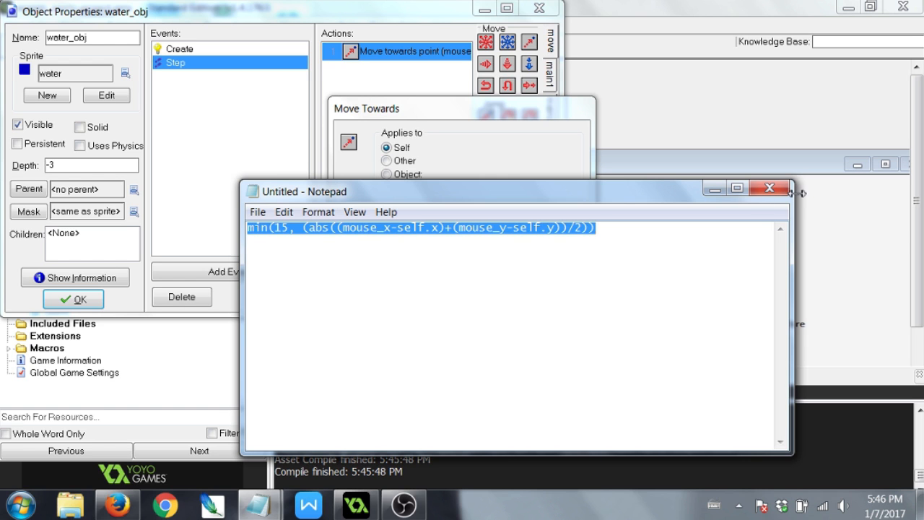
pyautogui.click(569, 124)
pyautogui.hotkey('ctrl', 'v')
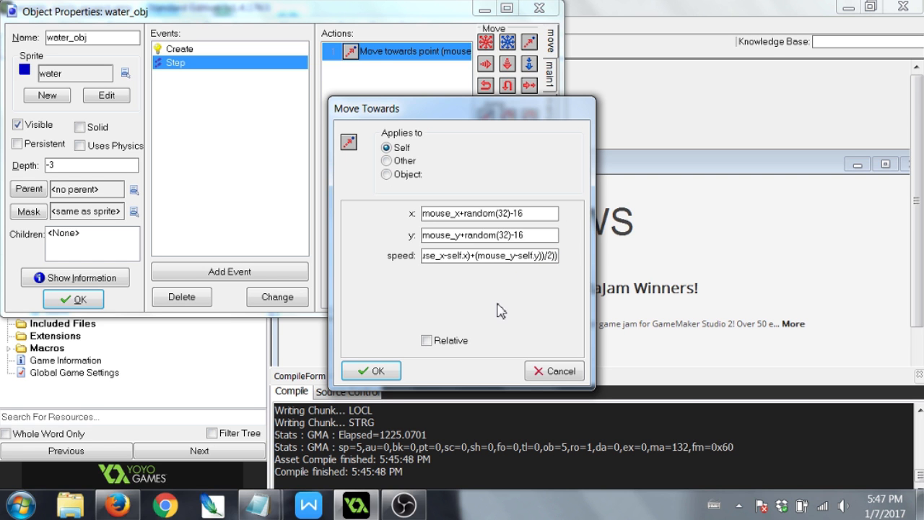
pyautogui.click(367, 371)
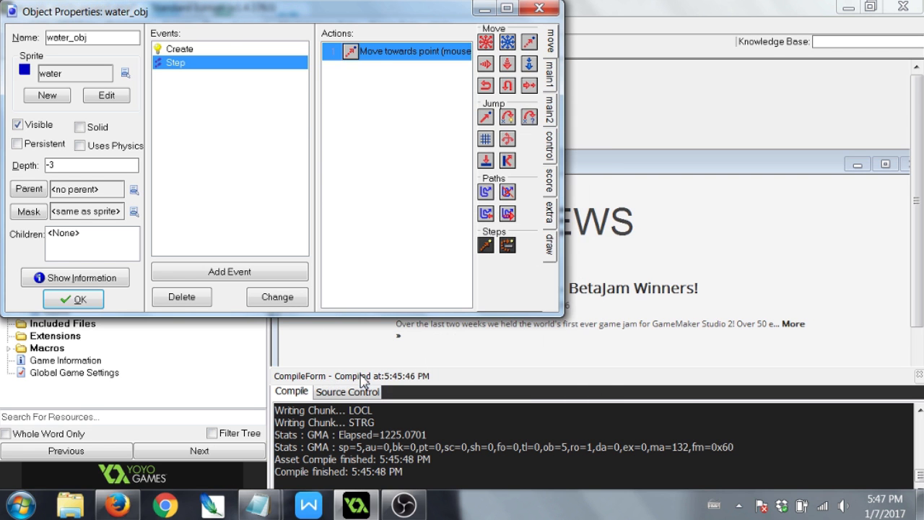
pyautogui.click(54, 307)
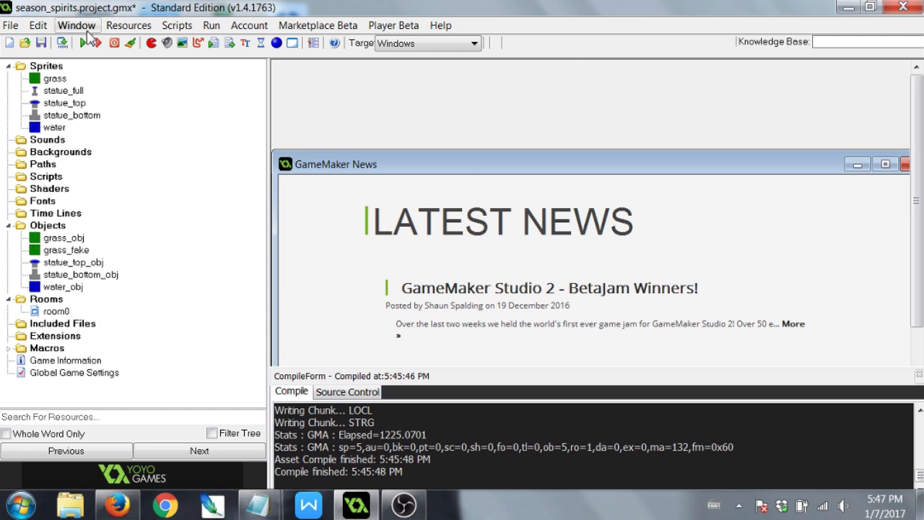
# Run the game to test how the water follows the mouse, and close the game window.
pyautogui.click(83, 43)
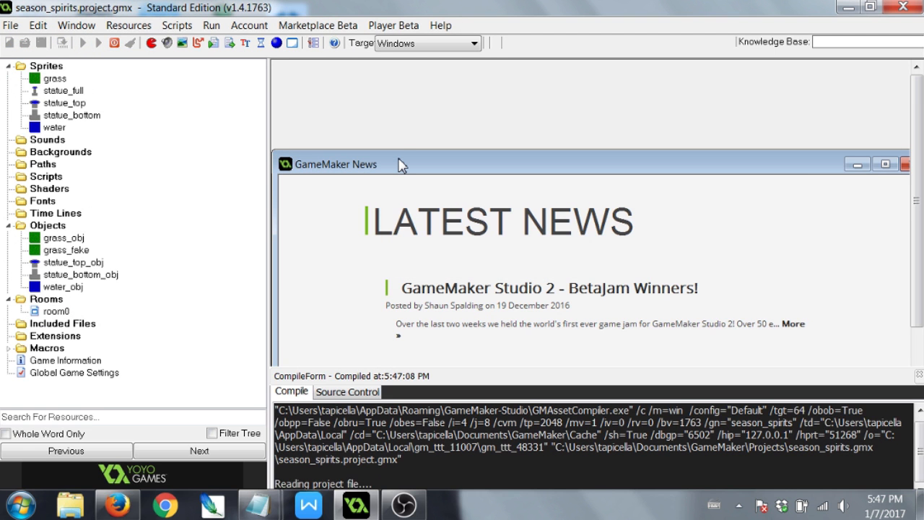
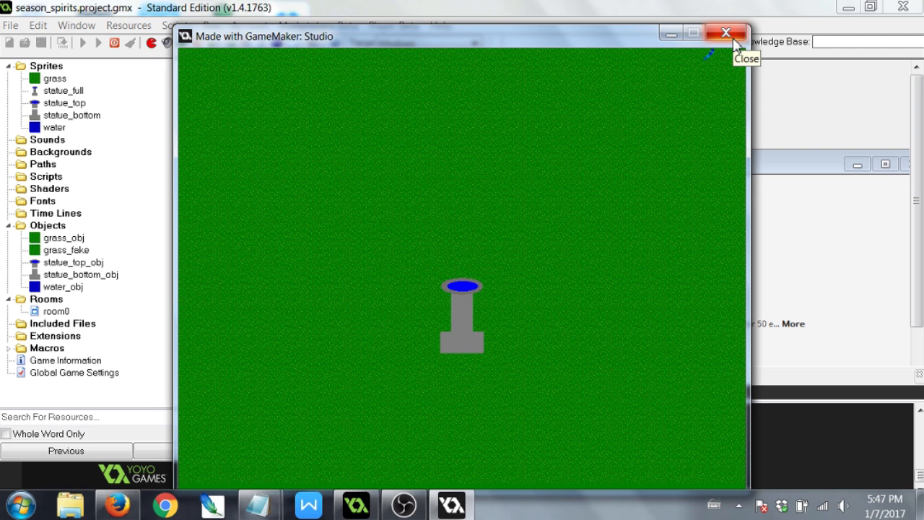
pyautogui.click(726, 33)
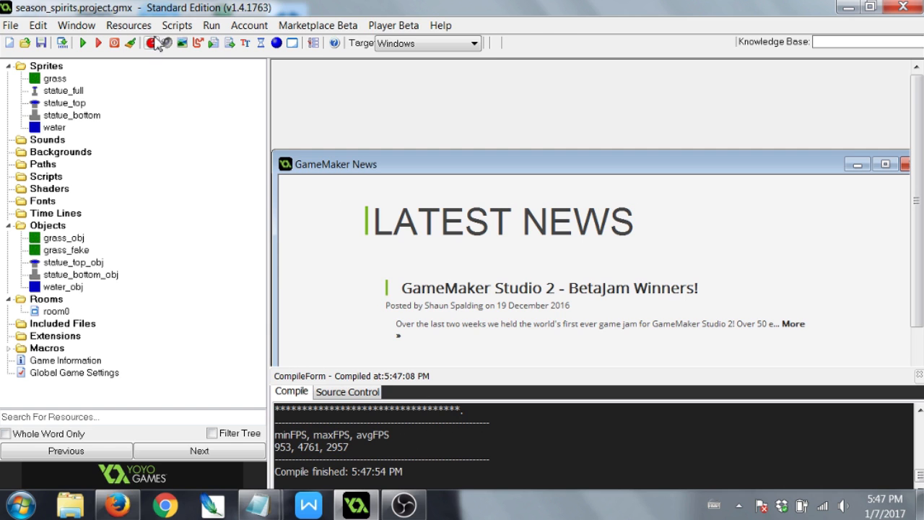
# Create a sprite named fire and give it a new blank image 4 pixels wide and 4 pixels high.
pyautogui.click(153, 42)
pyautogui.write('fire')
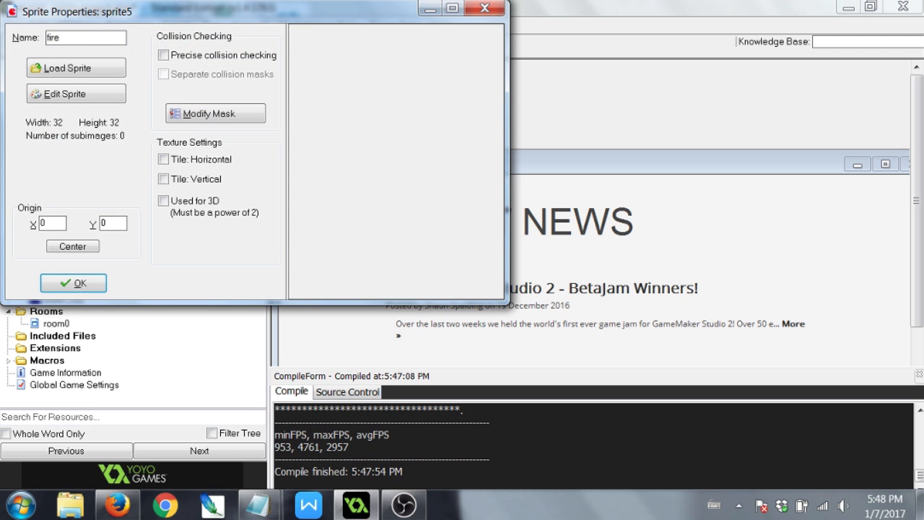
pyautogui.click(85, 98)
pyautogui.click(220, 64)
pyautogui.write('4')
pyautogui.doubleClick(495, 238)
pyautogui.write('4')
pyautogui.click(419, 283)
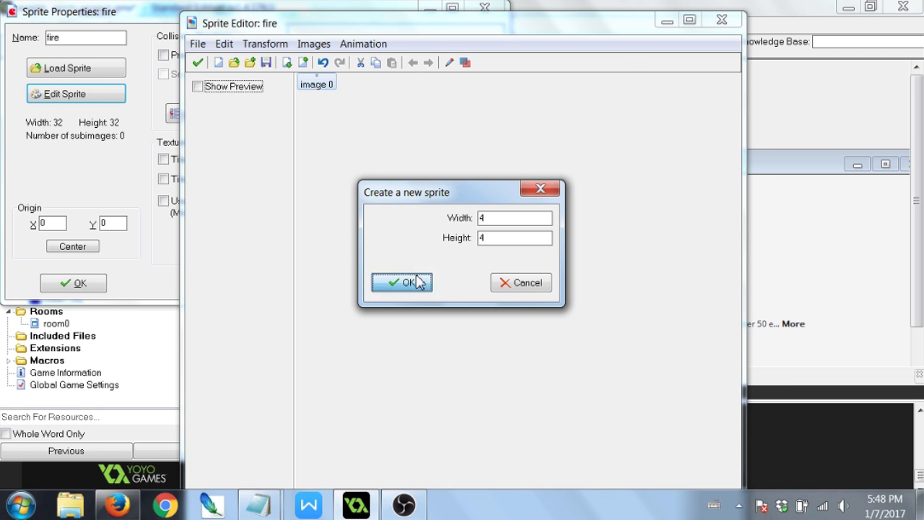
# Fill the 4 by 4 pixel image 0 of the fire sprite with solid red and confirm the image.
pyautogui.doubleClick(318, 84)
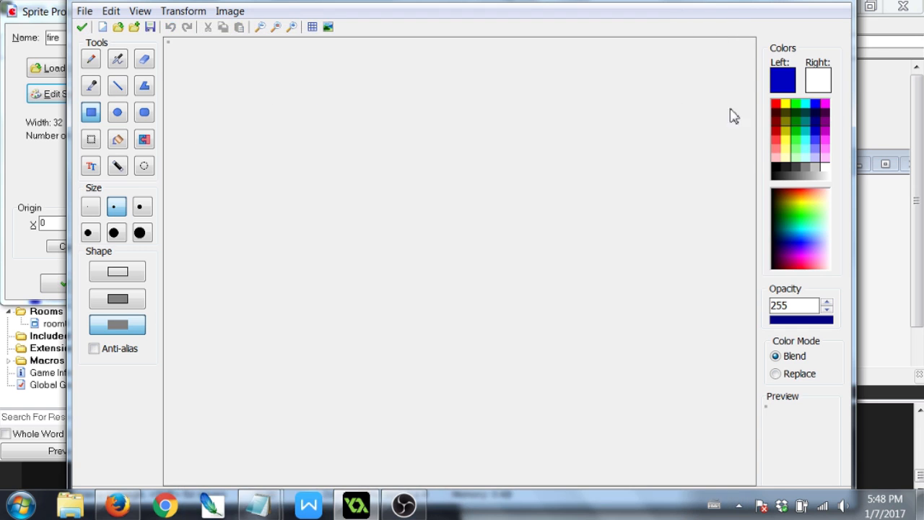
pyautogui.click(776, 103)
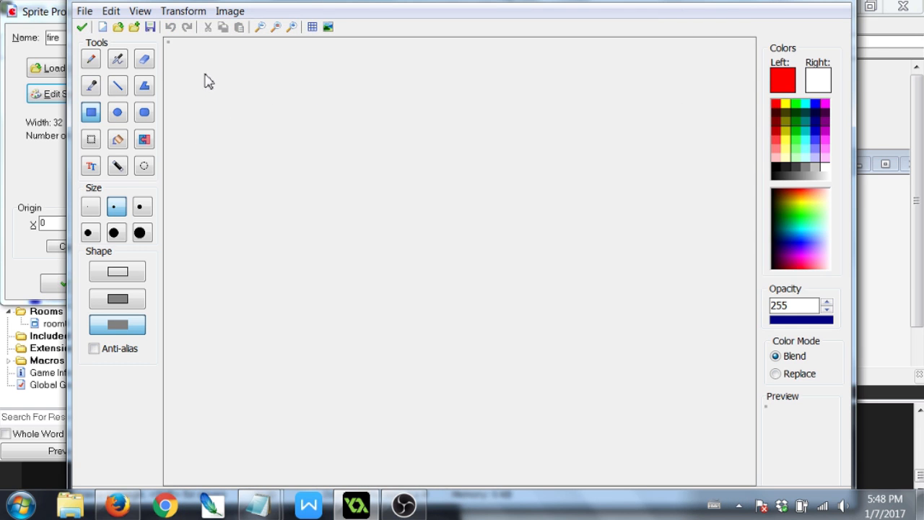
pyautogui.keyDown('ctrl'); pyautogui.scroll(7, 187, 76); pyautogui.keyUp('ctrl')
pyautogui.moveTo(193, 73); pyautogui.dragTo(140, 15)
pyautogui.moveTo(179, 54)
pyautogui.mouseDown()
pyautogui.moveTo(190, 50)
pyautogui.moveTo(199, 66)
pyautogui.moveTo(170, 72)
pyautogui.moveTo(191, 67)
pyautogui.mouseUp()
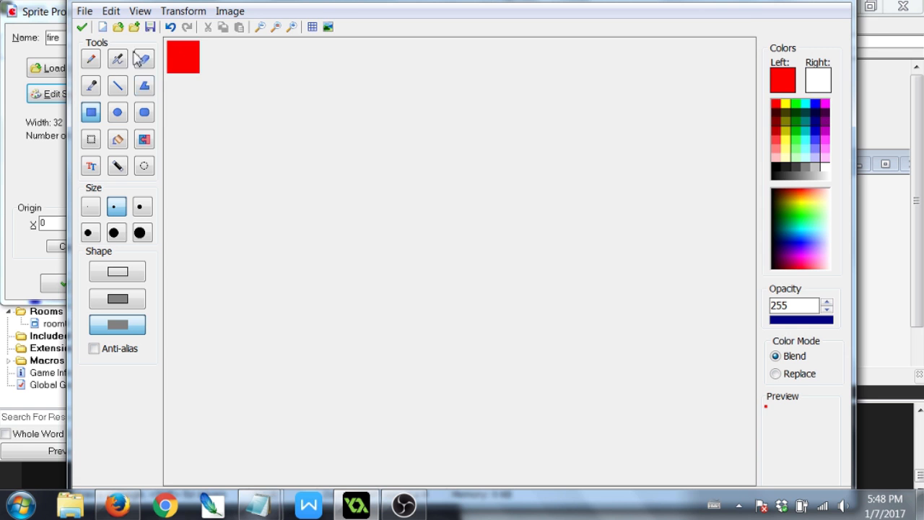
pyautogui.click(82, 27)
# Try colorizing the fire sprite's animation to yellow, hue 38, over 15 frames.
pyautogui.click(350, 42)
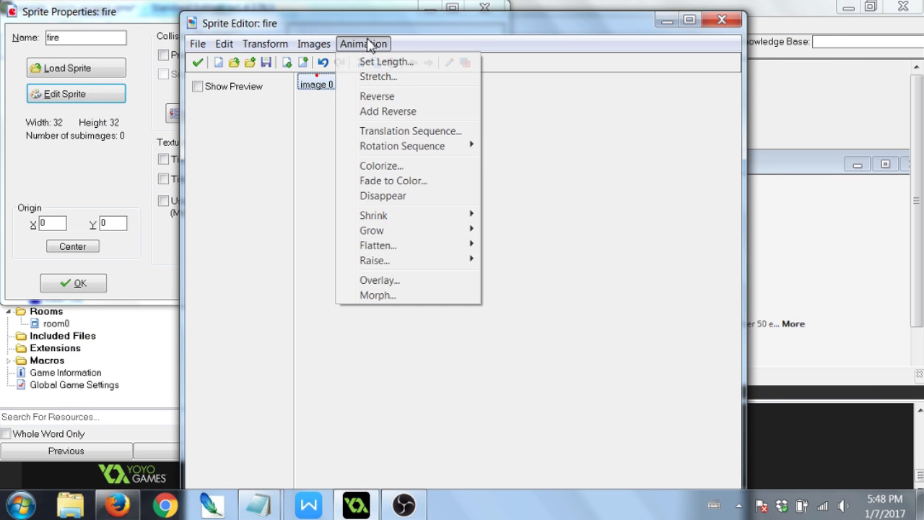
pyautogui.click(380, 166)
pyautogui.moveTo(441, 320); pyautogui.dragTo(386, 320)
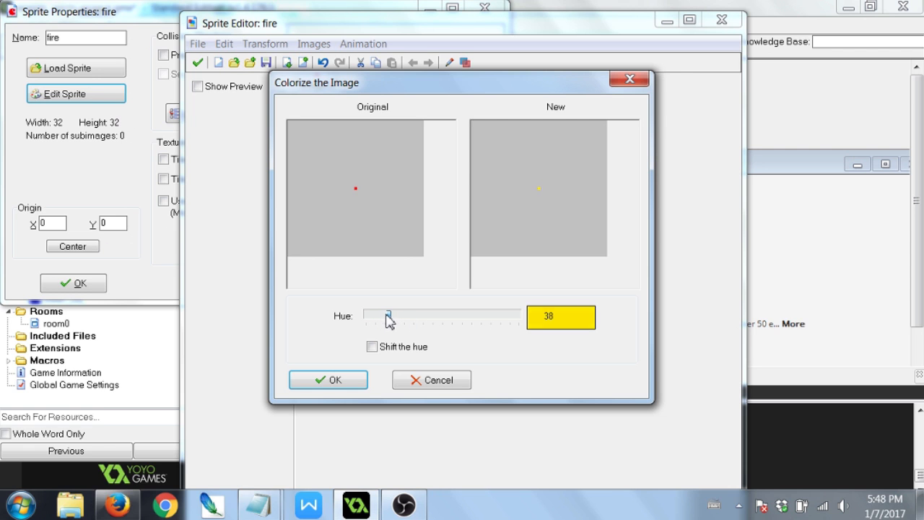
pyautogui.click(324, 380)
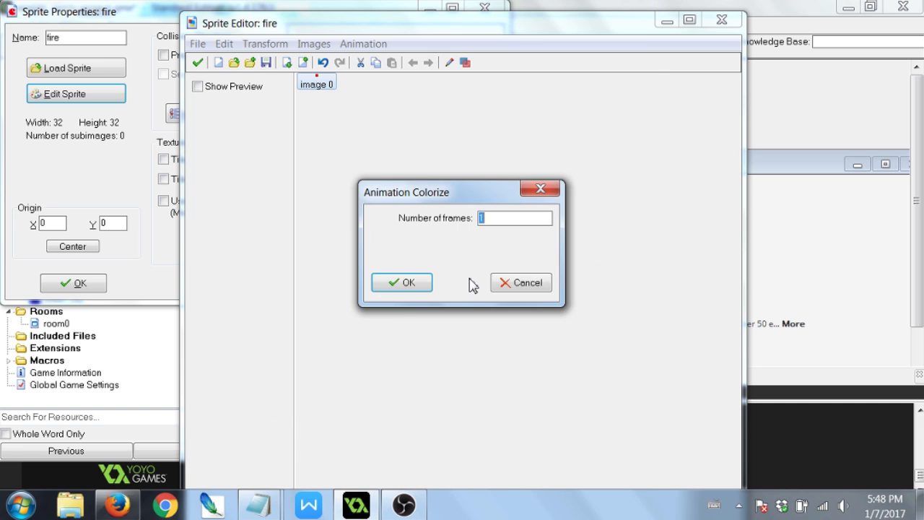
pyautogui.write('35')
pyautogui.doubleClick(500, 218)
pyautogui.write('15')
pyautogui.click(410, 283)
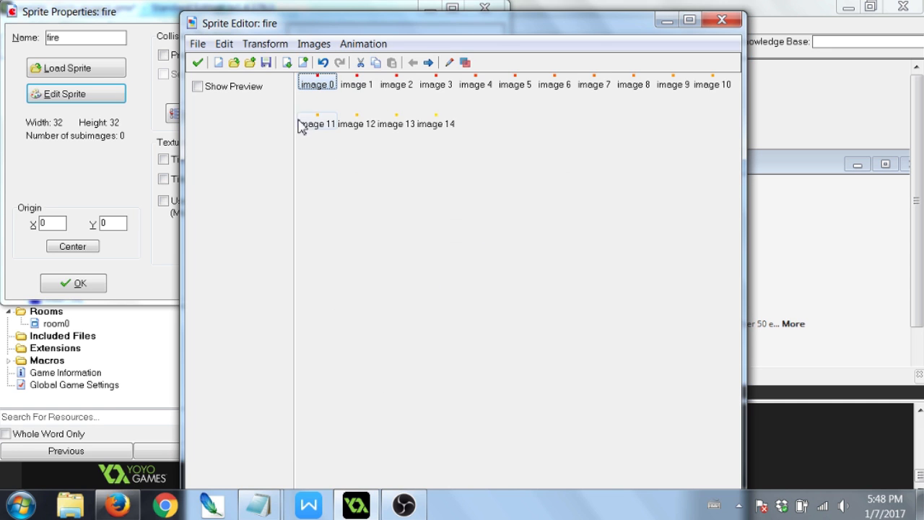
# Preview the fire animation briefly and undo the colorizing.
pyautogui.click(231, 86)
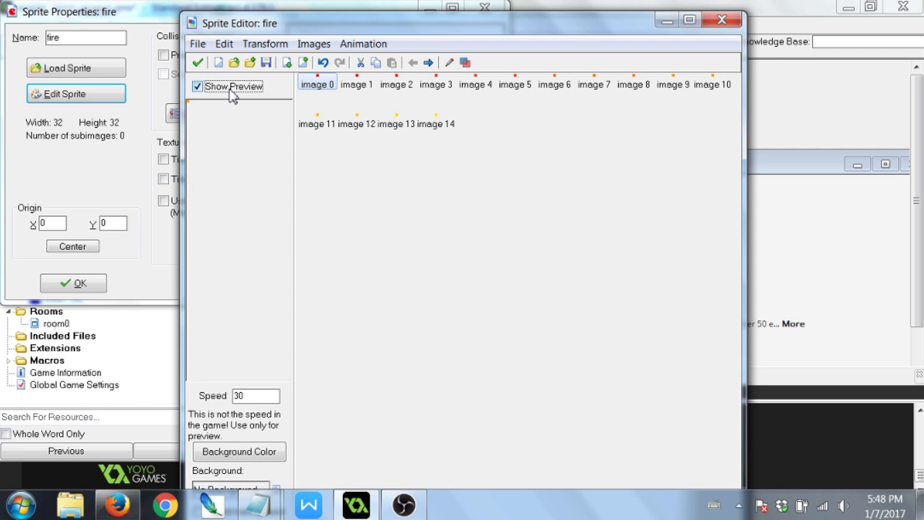
pyautogui.click(196, 87)
pyautogui.hotkey('ctrl', 'z')
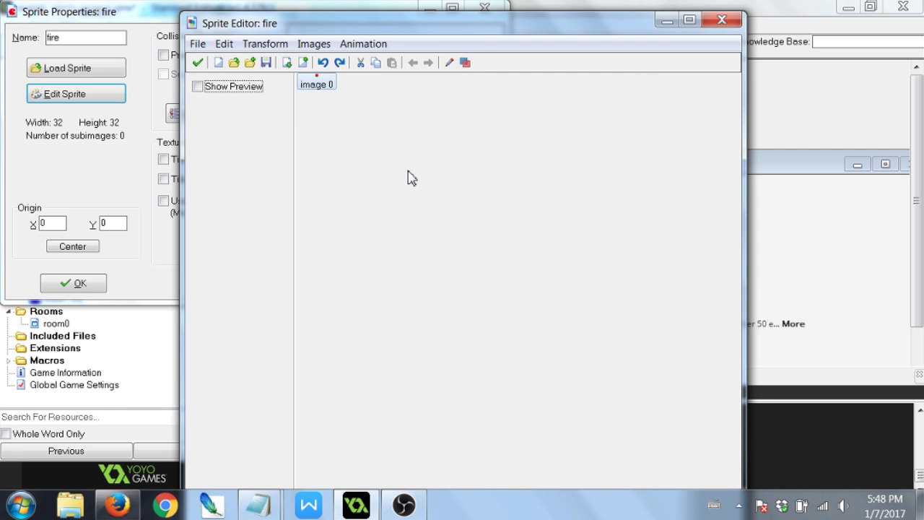
# Colorize the fire animation to hue 38 over 5 frames and add the reversed sequence to it.
pyautogui.click(365, 43)
pyautogui.click(425, 166)
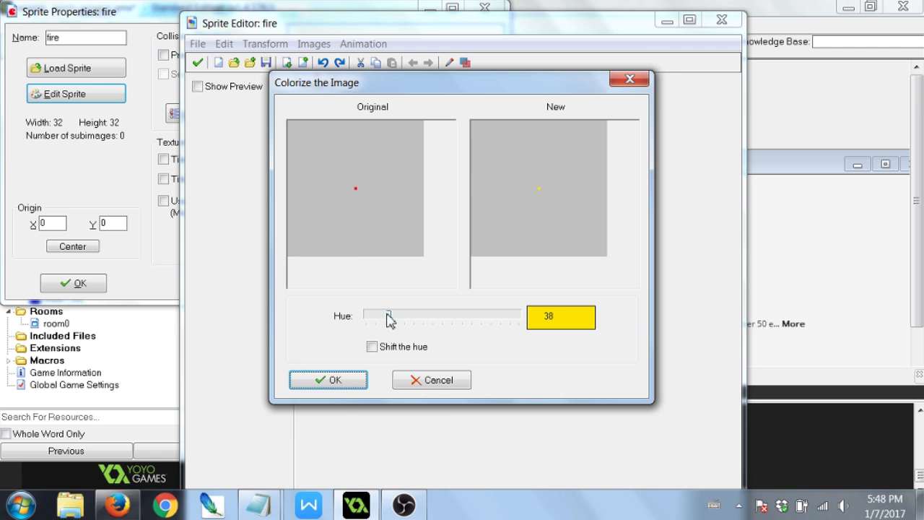
pyautogui.click(352, 382)
pyautogui.write('5')
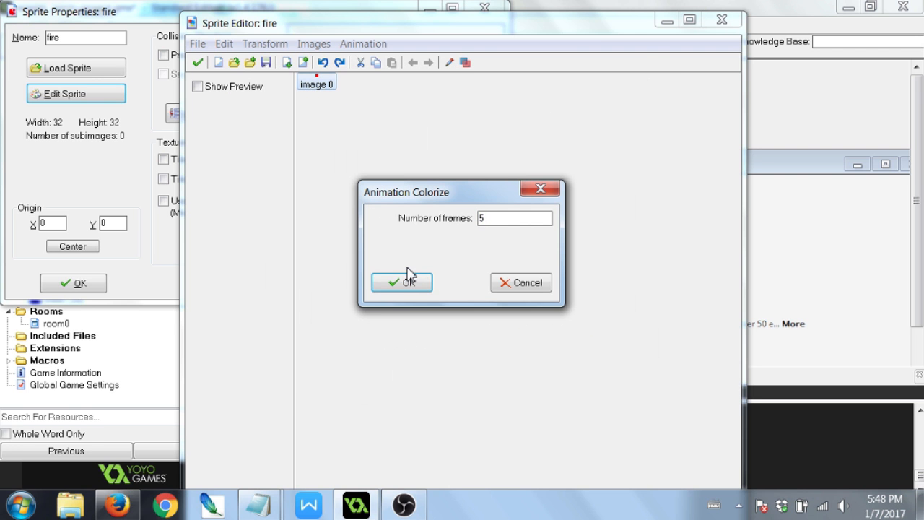
pyautogui.click(405, 282)
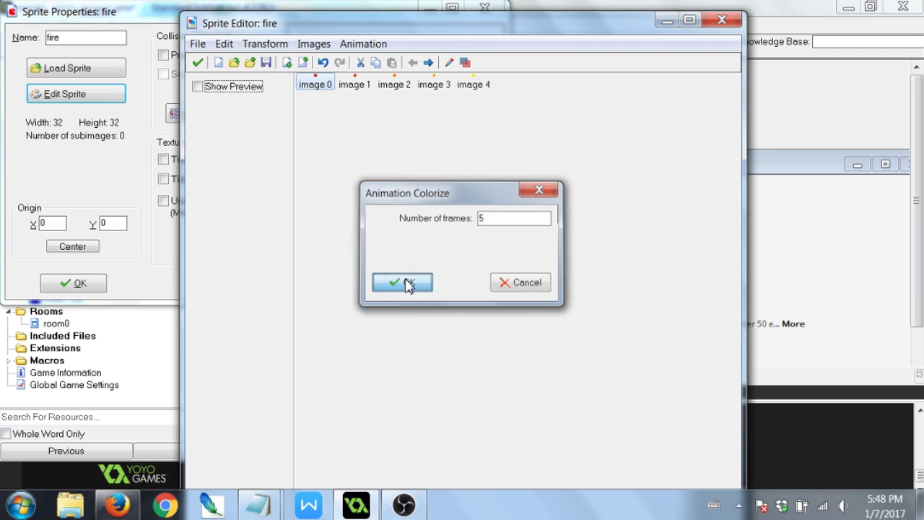
pyautogui.click(386, 44)
pyautogui.click(396, 111)
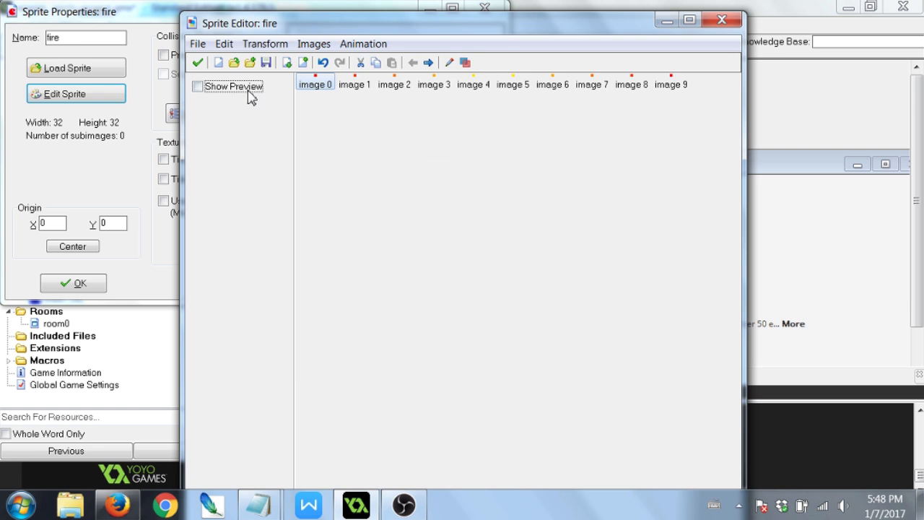
# Preview the fire animation, accept the edited images, center the sprite's origin and confirm the sprite.
pyautogui.click(199, 86)
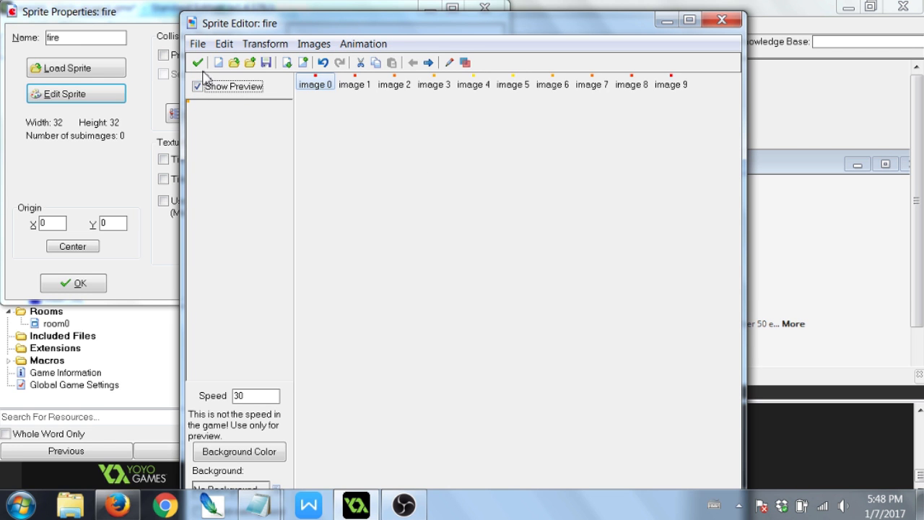
pyautogui.click(197, 63)
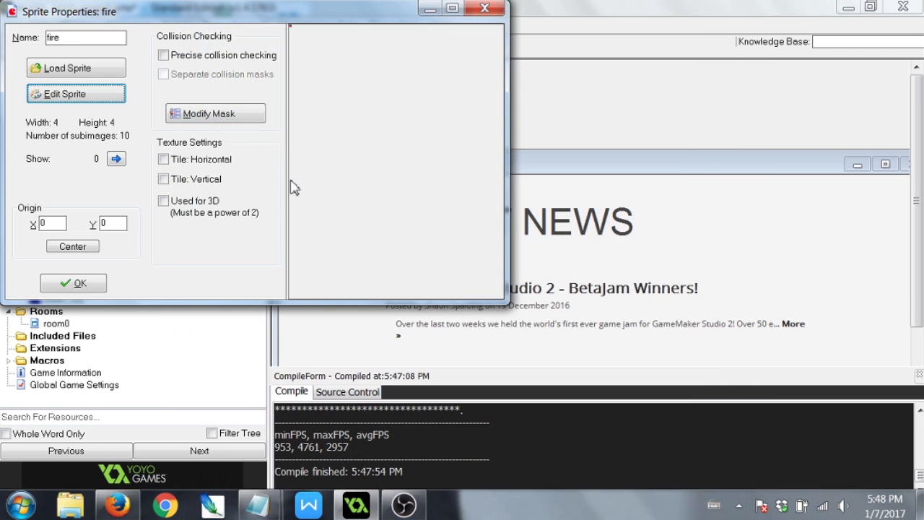
pyautogui.click(72, 247)
pyautogui.click(81, 282)
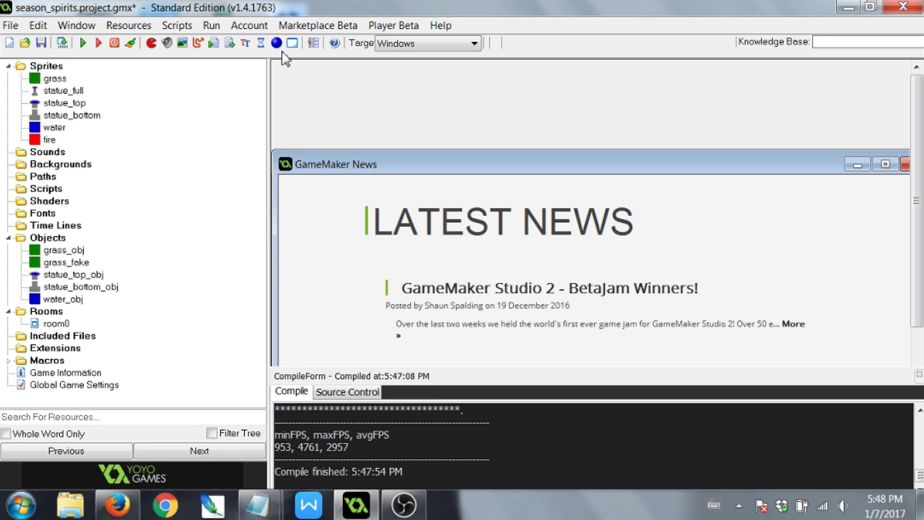
# Create an object named fire_obj, assign it the fire sprite and set its depth to -3.
pyautogui.click(276, 43)
pyautogui.write('fire_obj')
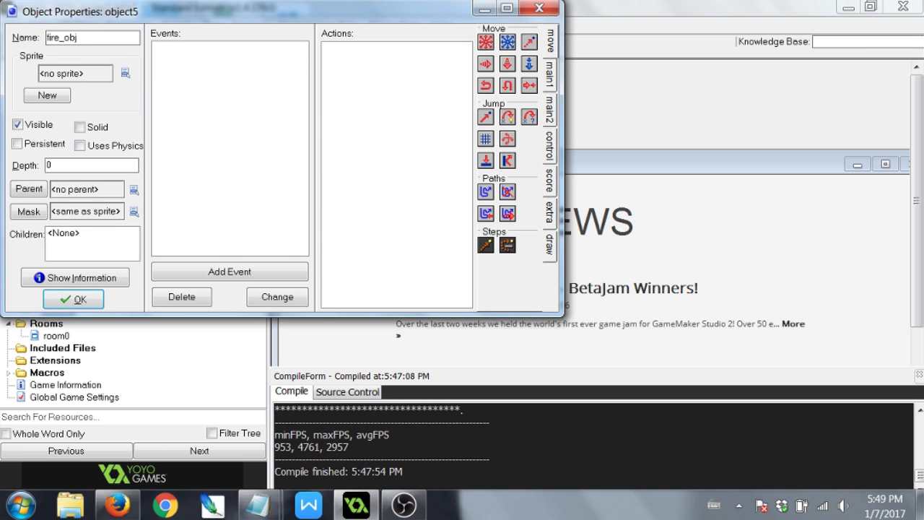
pyautogui.click(125, 73)
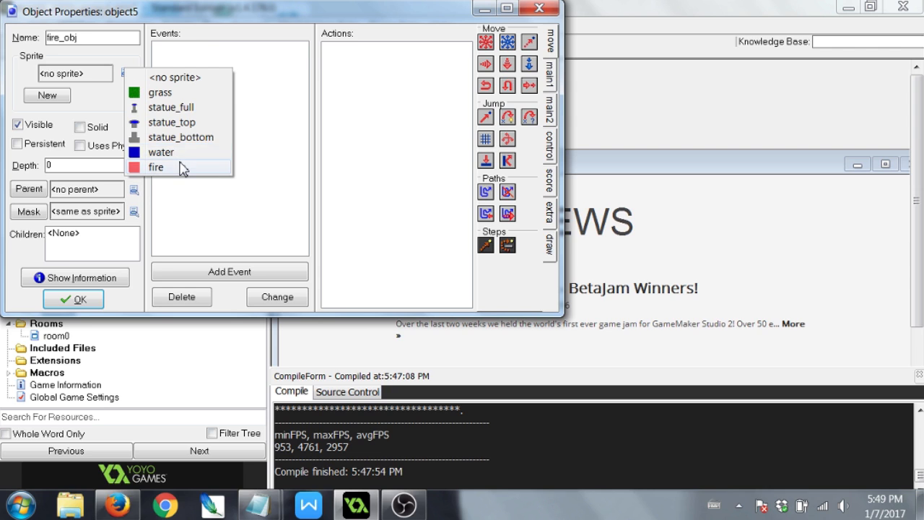
pyautogui.click(156, 167)
pyautogui.click(107, 165)
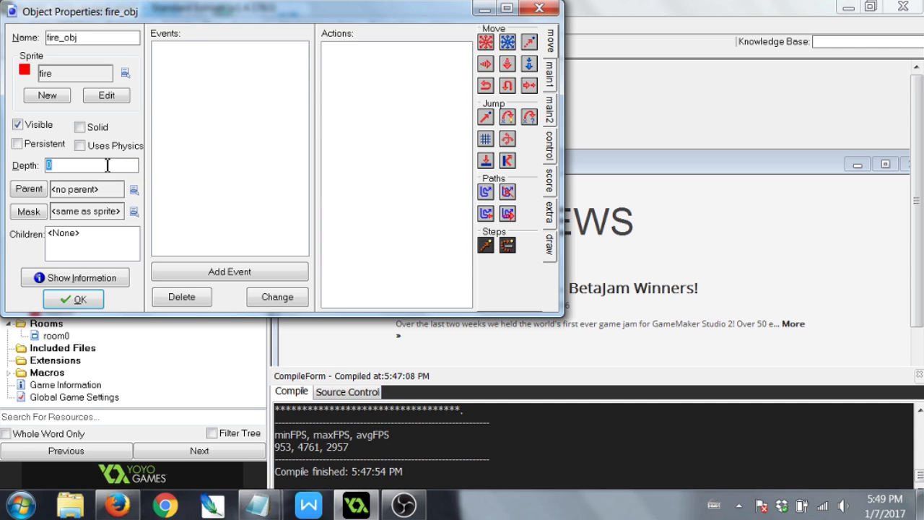
pyautogui.write('-3')
# Add a Step event to fire_obj with a Jump to Position action.
pyautogui.click(239, 273)
pyautogui.click(426, 243)
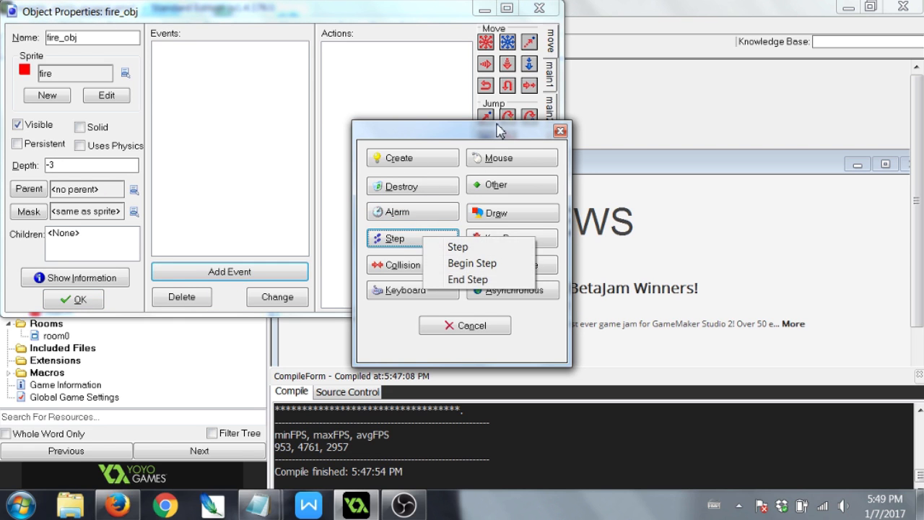
pyautogui.click(433, 249)
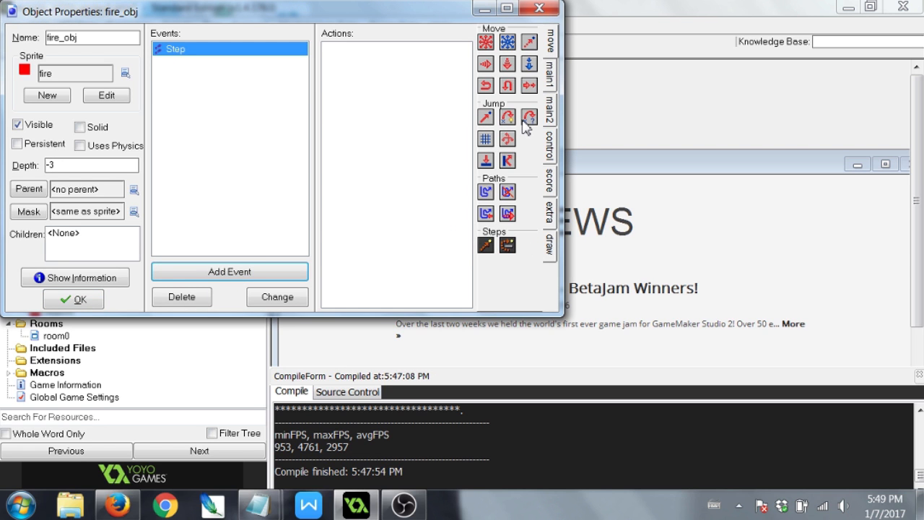
pyautogui.moveTo(488, 124); pyautogui.dragTo(383, 119)
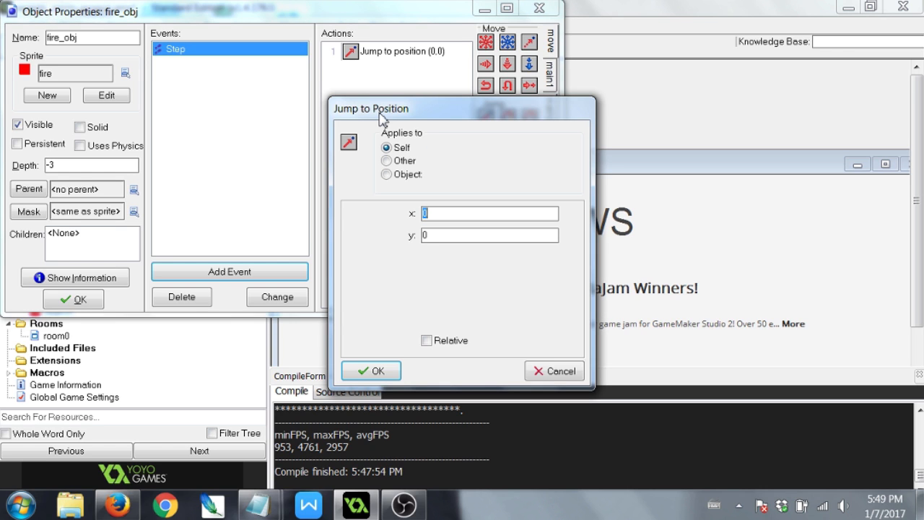
# Set the relative jump to x ranom(16)-8 and y random(16)-8, and confirm the action and fire_obj.
pyautogui.write('ranom')
pyautogui.write('(40')
pyautogui.press('BackSpace')
pyautogui.press('BackSpace')
pyautogui.write('16)-8')
pyautogui.press('Tab')
pyautogui.write('random(16)-8')
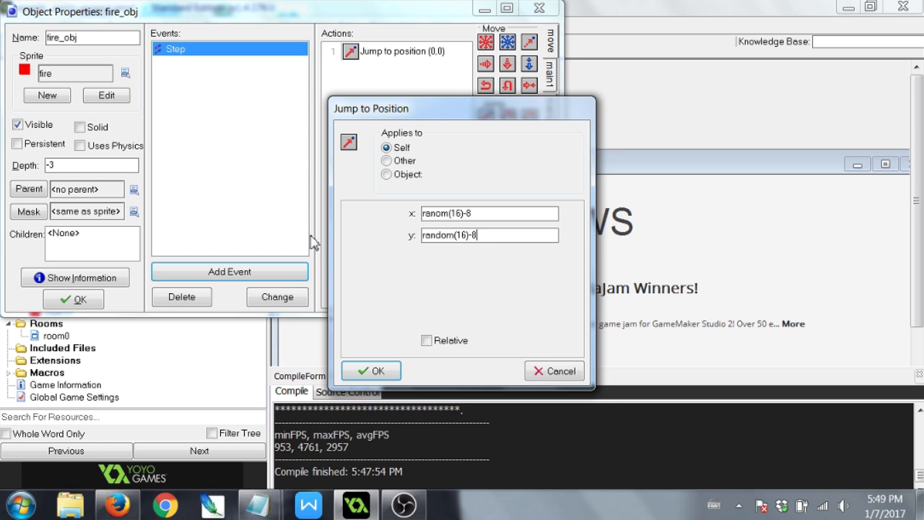
pyautogui.click(460, 345)
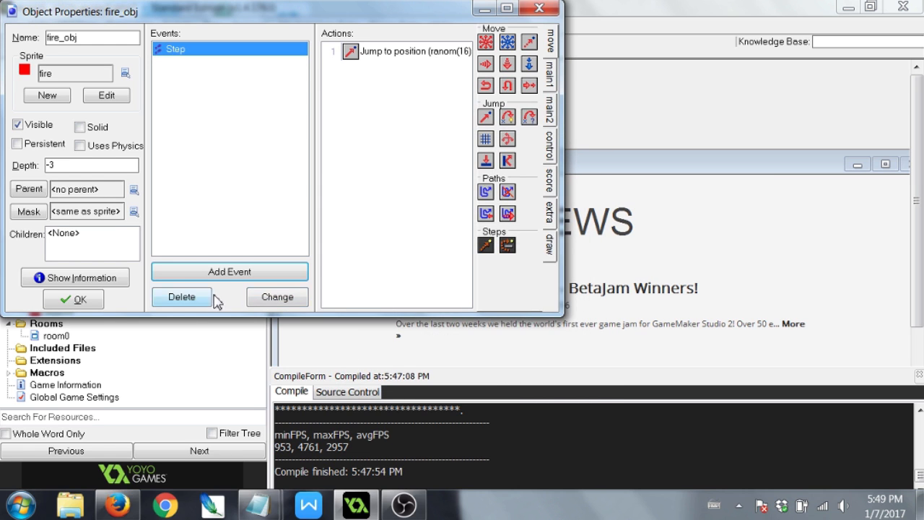
pyautogui.click(81, 300)
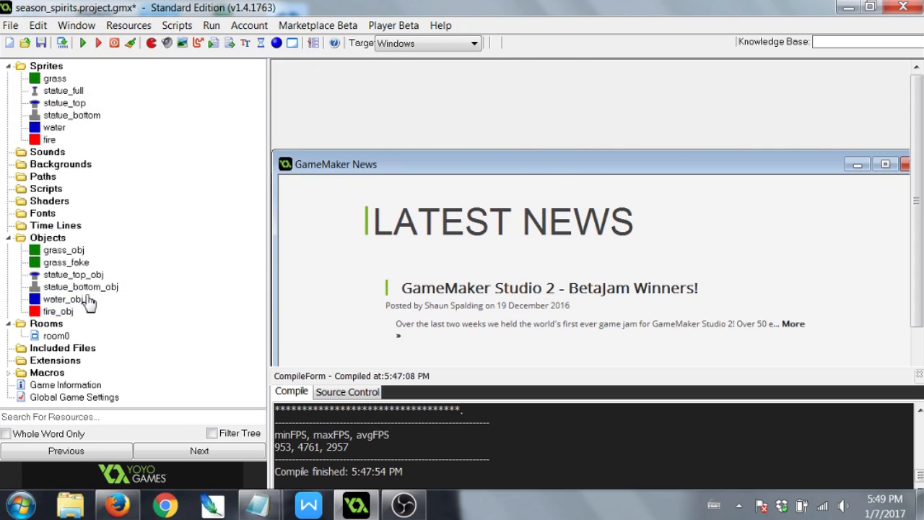
# Open room0, choose fire_obj as the object to add and set the horizontal and vertical snap to 4.
pyautogui.doubleClick(55, 336)
pyautogui.click(43, 66)
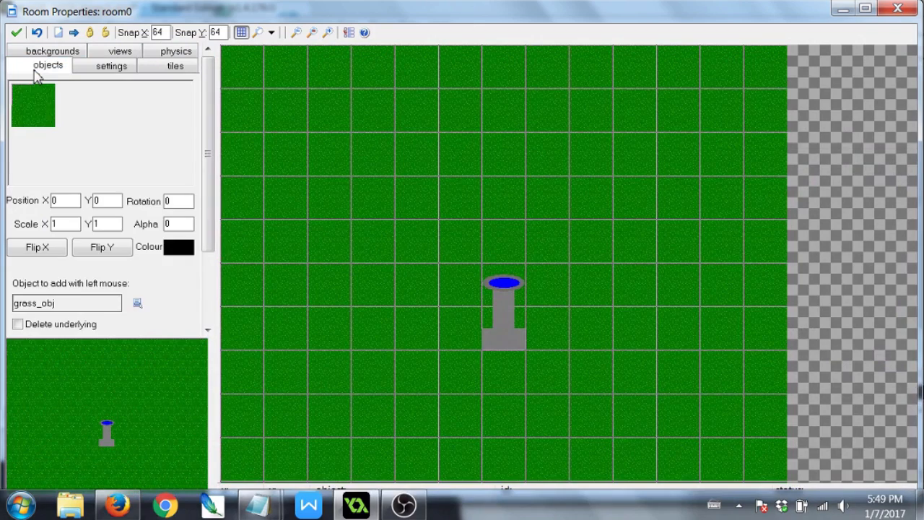
pyautogui.click(58, 116)
pyautogui.click(79, 195)
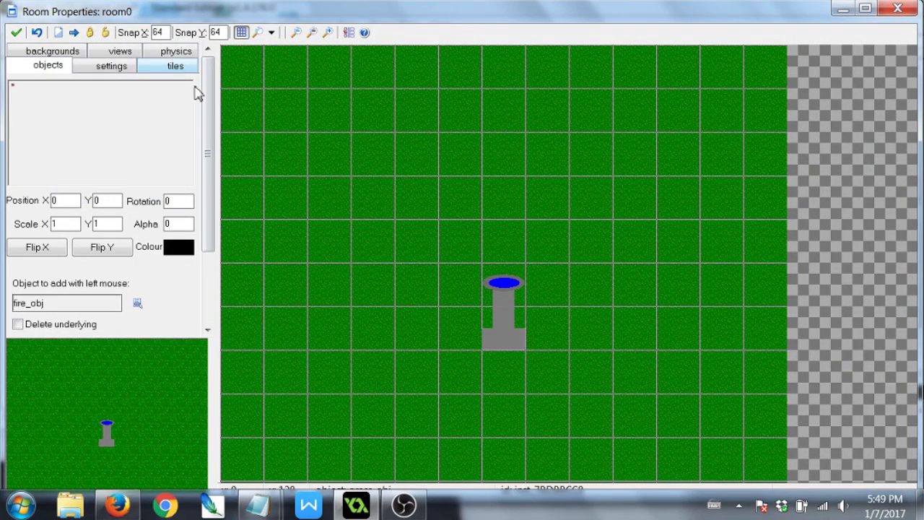
pyautogui.write('5')
pyautogui.doubleClick(168, 36)
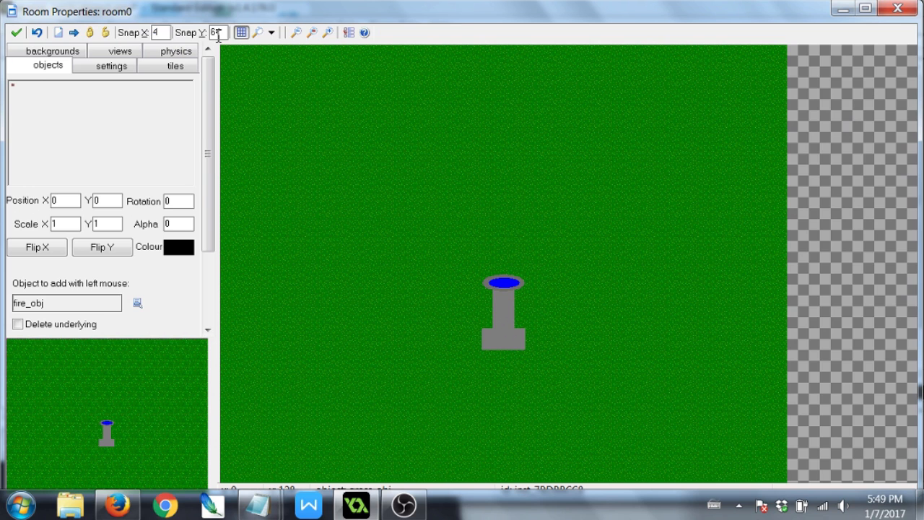
# Try to place fire_obj instances on the grass in the upper part of room0.
pyautogui.moveTo(325, 149); pyautogui.dragTo(364, 147)
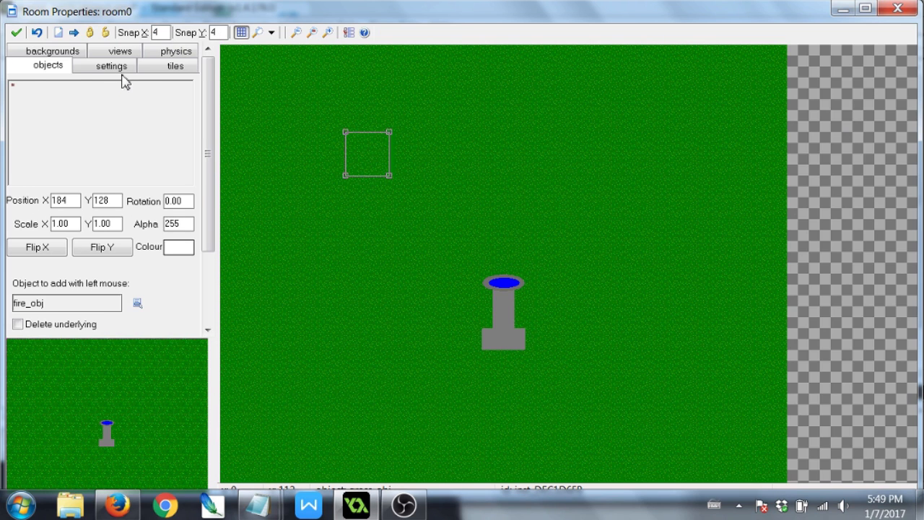
pyautogui.click(27, 83)
pyautogui.click(16, 83)
pyautogui.click(390, 165)
pyautogui.click(389, 124)
pyautogui.moveTo(390, 130); pyautogui.dragTo(379, 148)
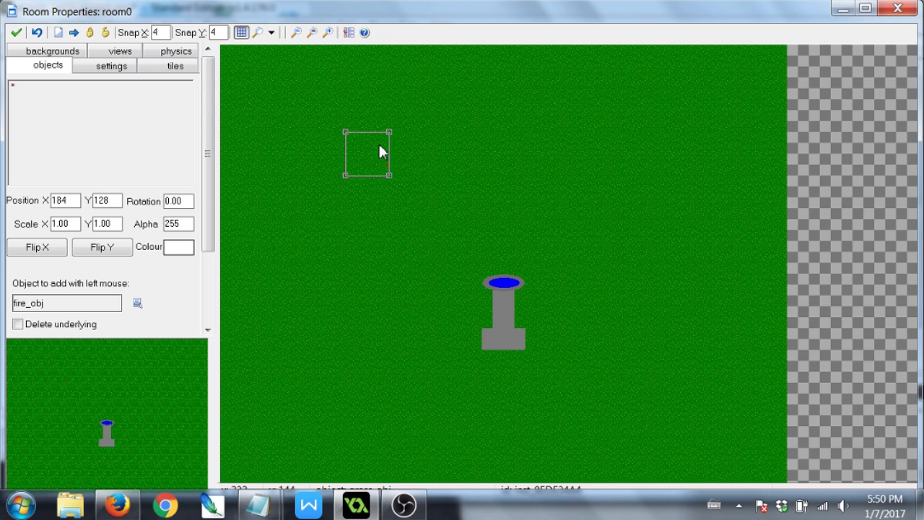
pyautogui.click(427, 154)
pyautogui.click(375, 170)
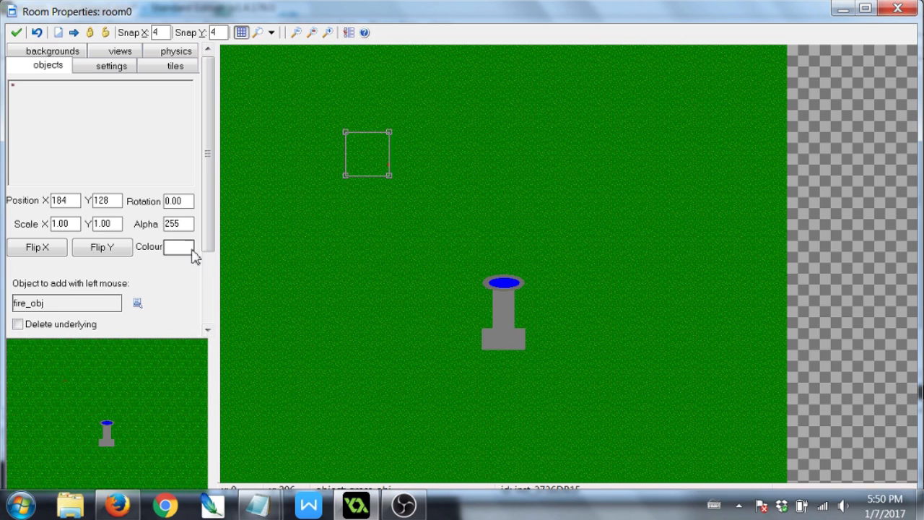
# Look through the room's object placement options and retry adding fire_obj instances across the upper grass.
pyautogui.scroll(-3, 206, 256)
pyautogui.scroll(-2, 214, 256)
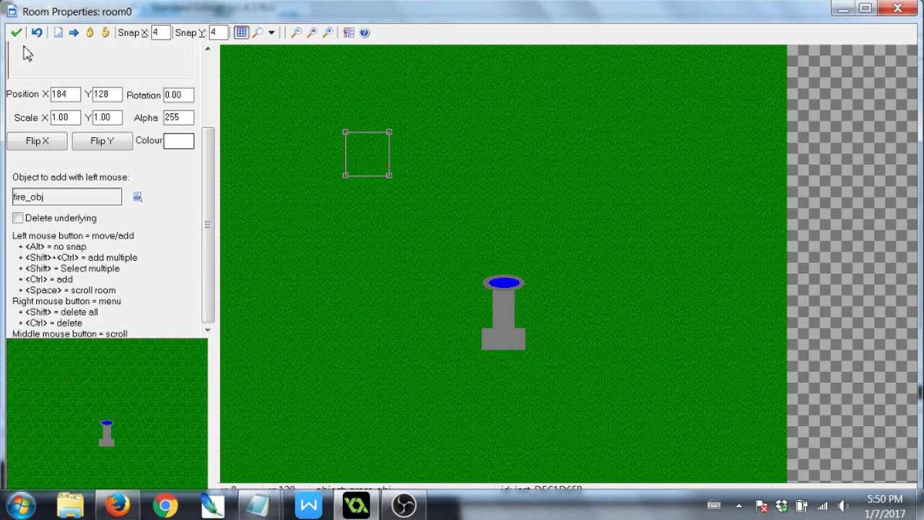
pyautogui.scroll(1, 31, 67)
pyautogui.scroll(4, 31, 67)
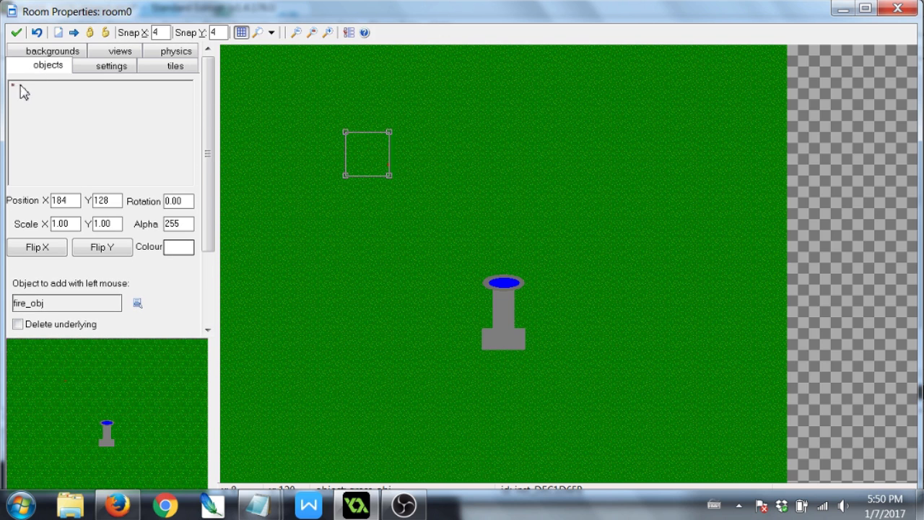
pyautogui.click(21, 90)
pyautogui.click(52, 170)
pyautogui.click(567, 157)
pyautogui.click(515, 107)
pyautogui.click(614, 134)
pyautogui.click(613, 91)
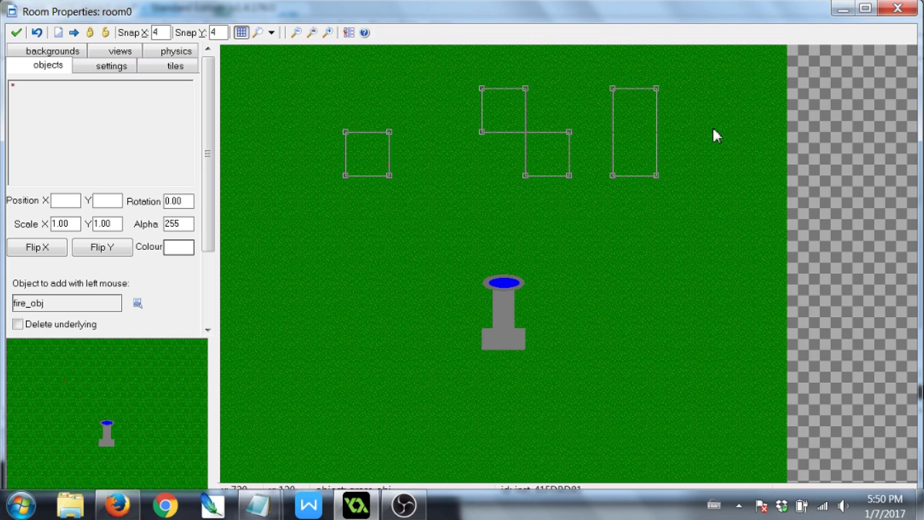
pyautogui.click(656, 221)
pyautogui.click(368, 161)
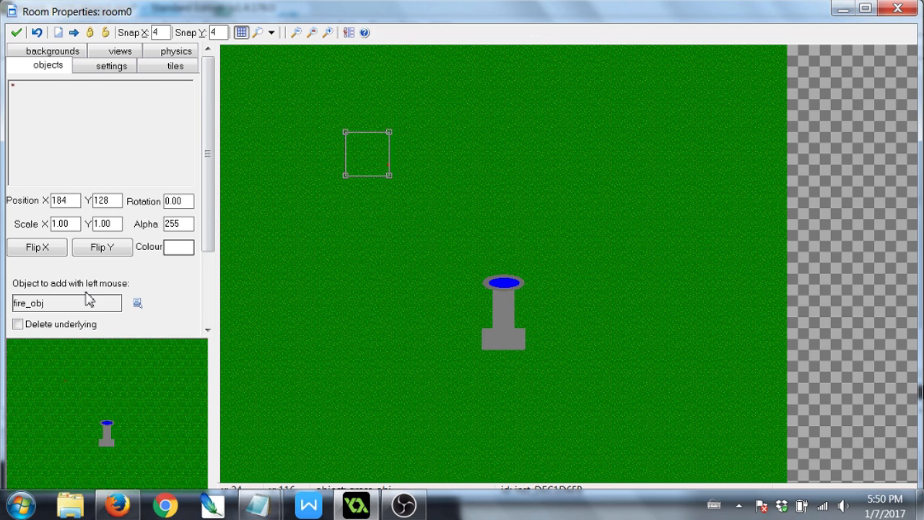
# Scatter about 22 fire_obj instances over the grass around the statue in room0 and confirm the room.
pyautogui.scroll(-4, 91, 295)
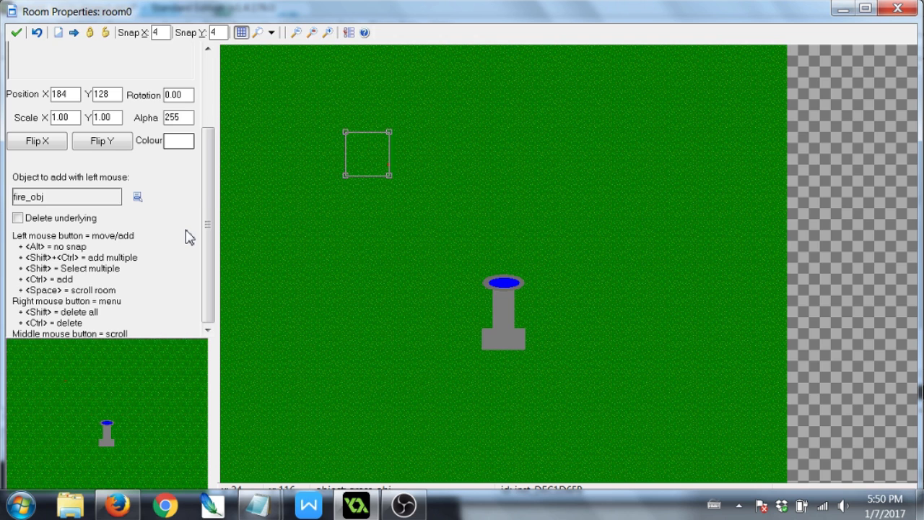
pyautogui.scroll(3, 187, 237)
pyautogui.click(481, 186)
pyautogui.click(582, 143)
pyautogui.click(661, 168)
pyautogui.click(577, 203)
pyautogui.click(528, 154)
pyautogui.click(448, 107)
pyautogui.click(400, 187)
pyautogui.click(386, 257)
pyautogui.click(296, 221)
pyautogui.click(306, 161)
pyautogui.click(370, 241)
pyautogui.click(713, 246)
pyautogui.click(675, 349)
pyautogui.click(718, 219)
pyautogui.click(639, 251)
pyautogui.click(539, 249)
pyautogui.click(446, 227)
pyautogui.click(443, 298)
pyautogui.click(334, 297)
pyautogui.click(368, 331)
pyautogui.click(422, 390)
pyautogui.click(359, 398)
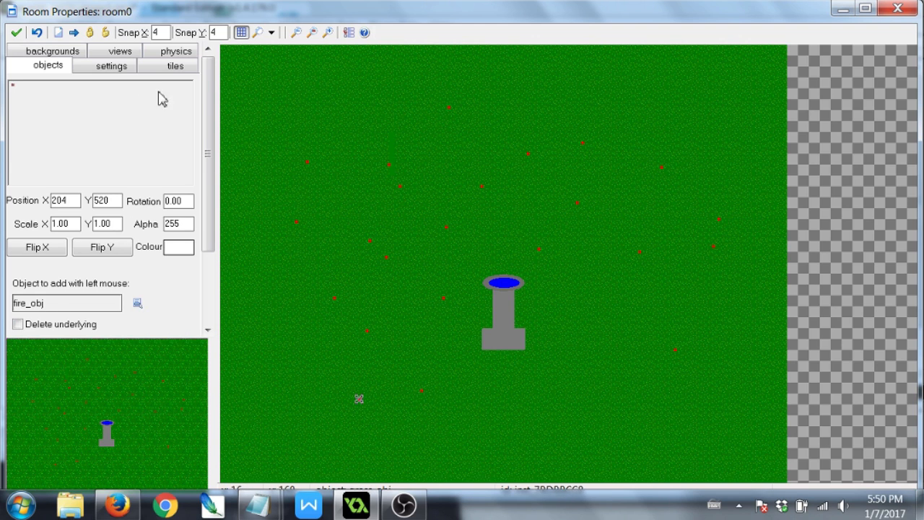
pyautogui.click(16, 33)
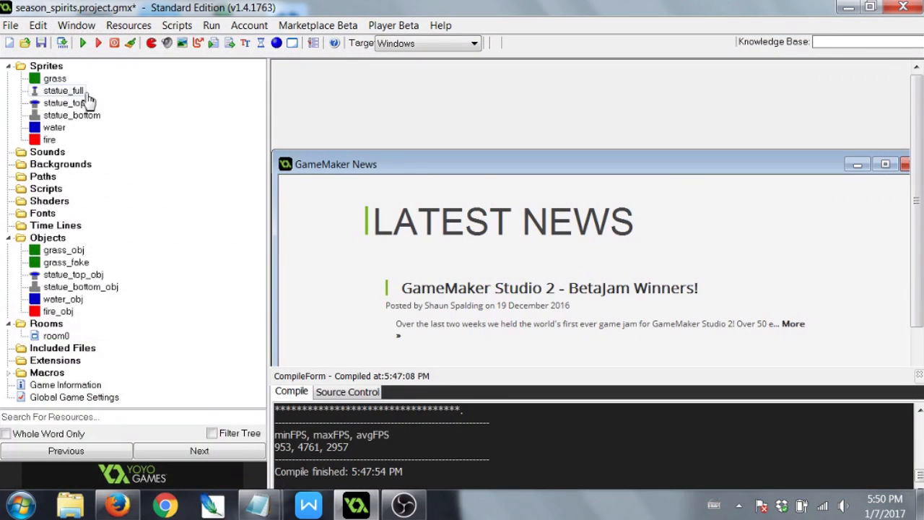
# Save the project, try to run the game, and dismiss the compile errors window.
pyautogui.click(41, 43)
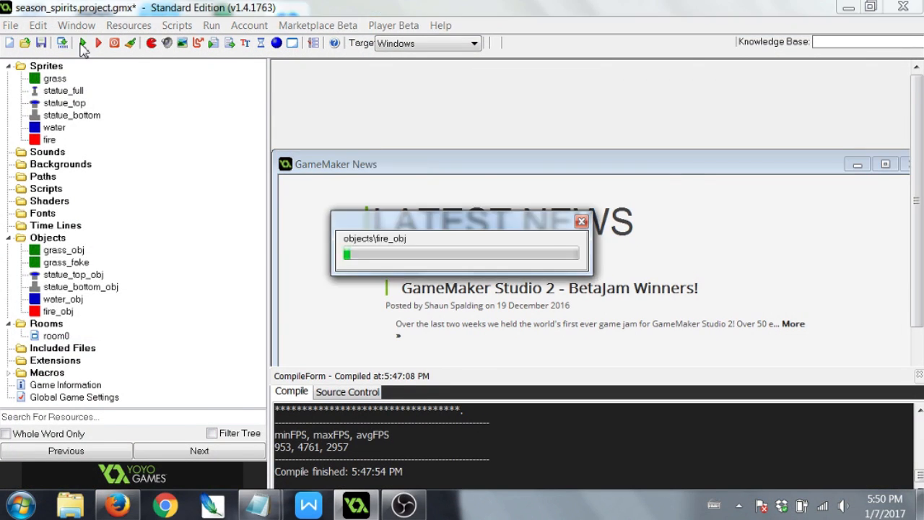
pyautogui.click(83, 43)
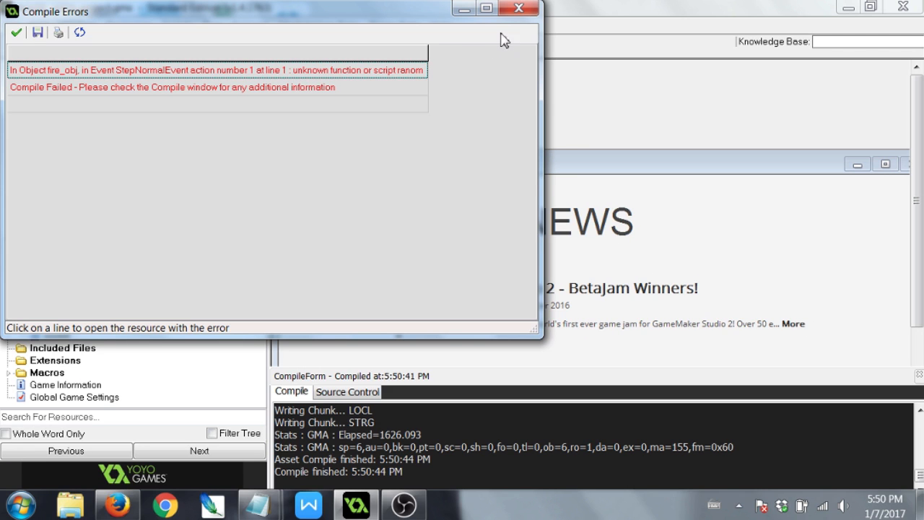
pyautogui.click(521, 12)
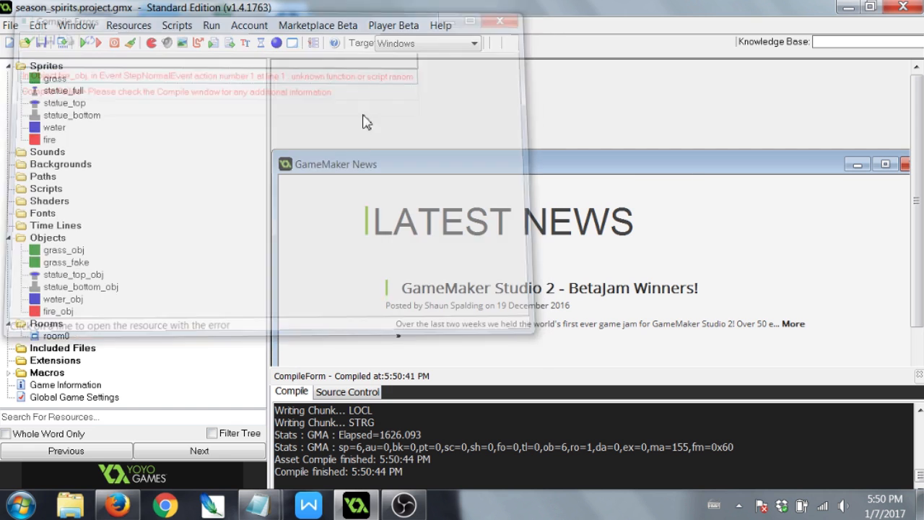
# Correct the x value of fire_obj's Jump to Position action to random(16)-8 and confirm the action and object.
pyautogui.doubleClick(54, 311)
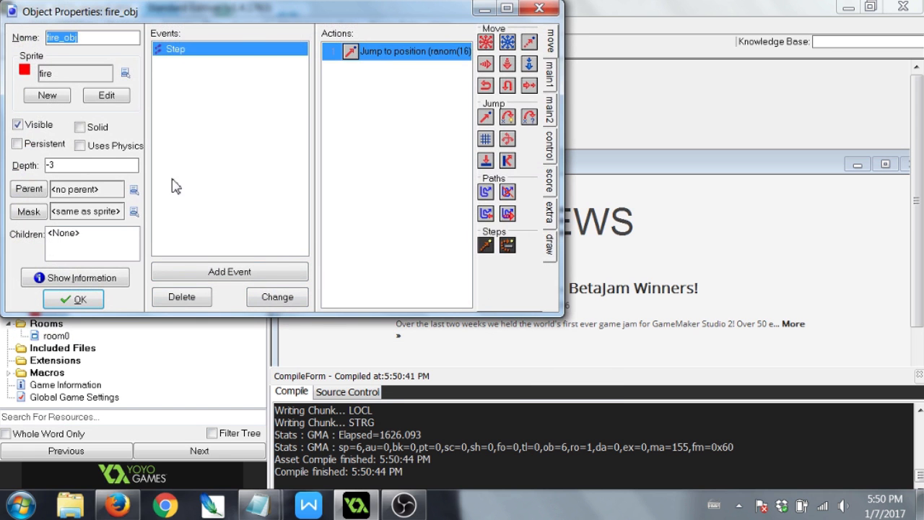
pyautogui.doubleClick(390, 52)
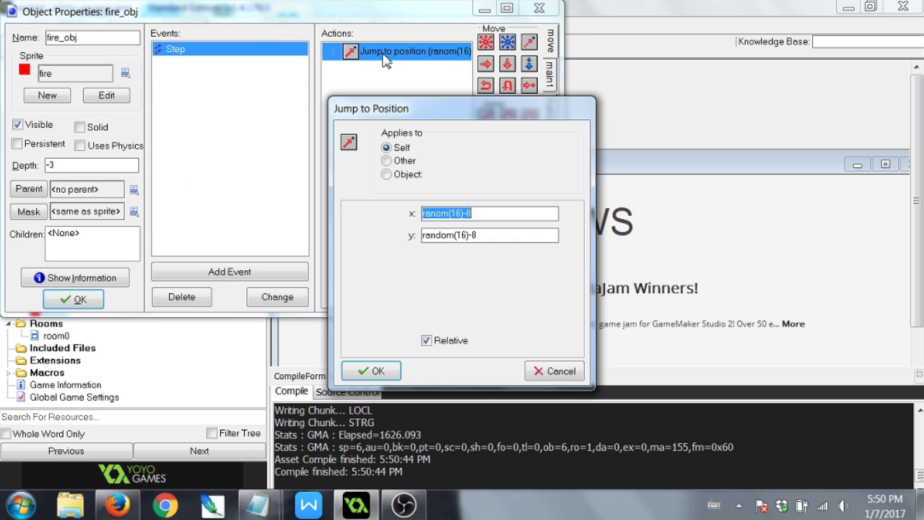
pyautogui.click(436, 214)
pyautogui.write('d')
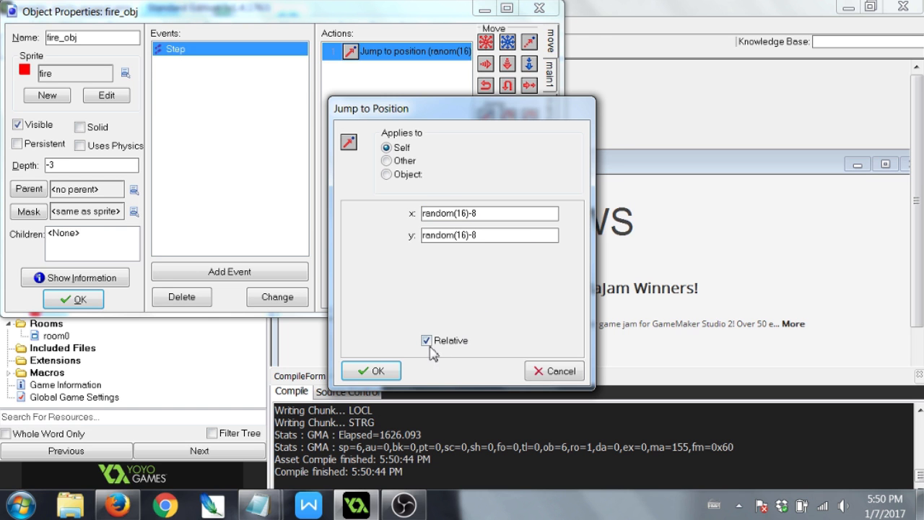
pyautogui.click(377, 370)
pyautogui.click(76, 299)
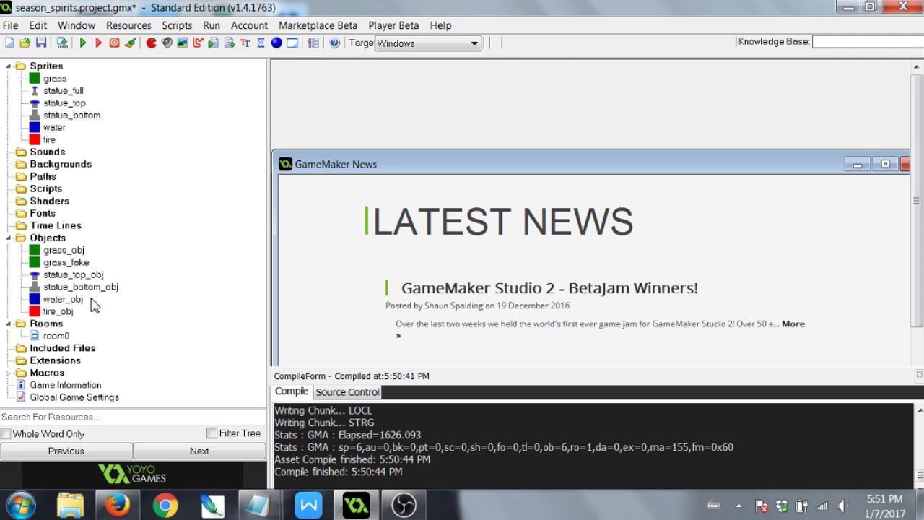
# Run the game to check how the fire_obj instances move, and close the game window.
pyautogui.click(82, 45)
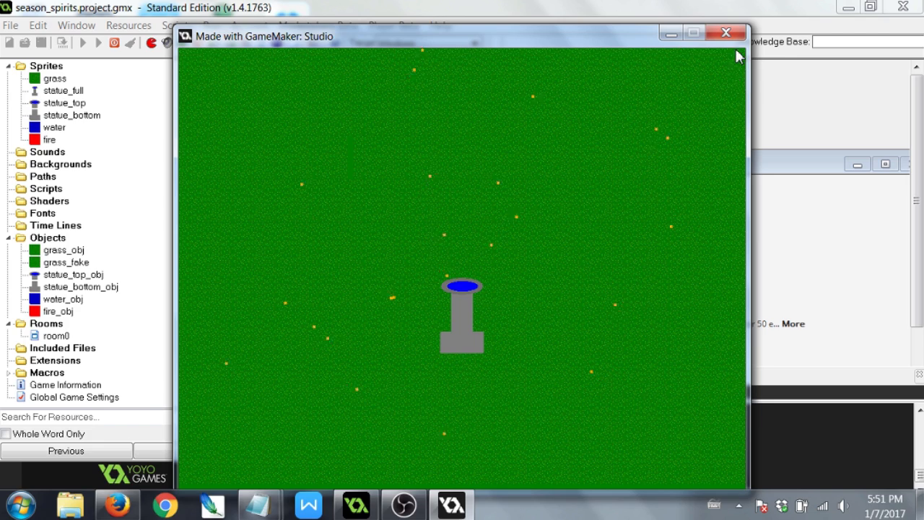
pyautogui.click(405, 506)
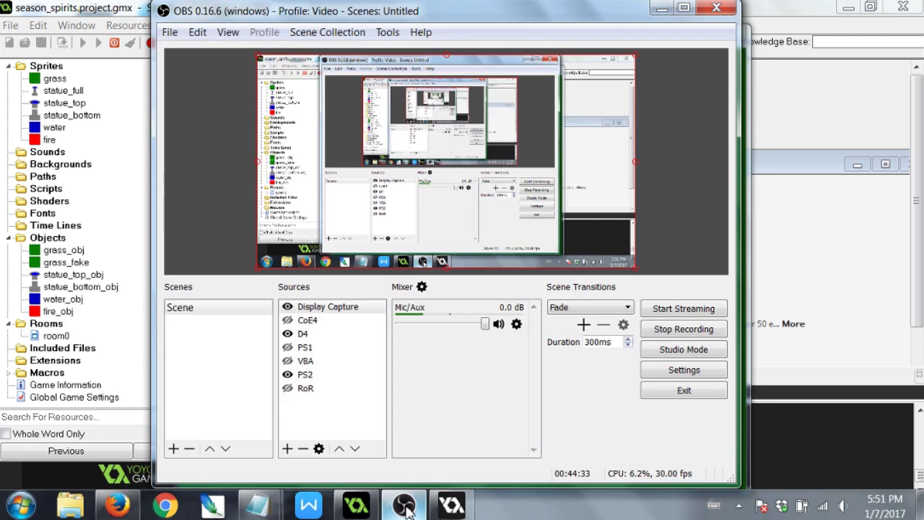
pyautogui.click(406, 508)
pyautogui.click(733, 40)
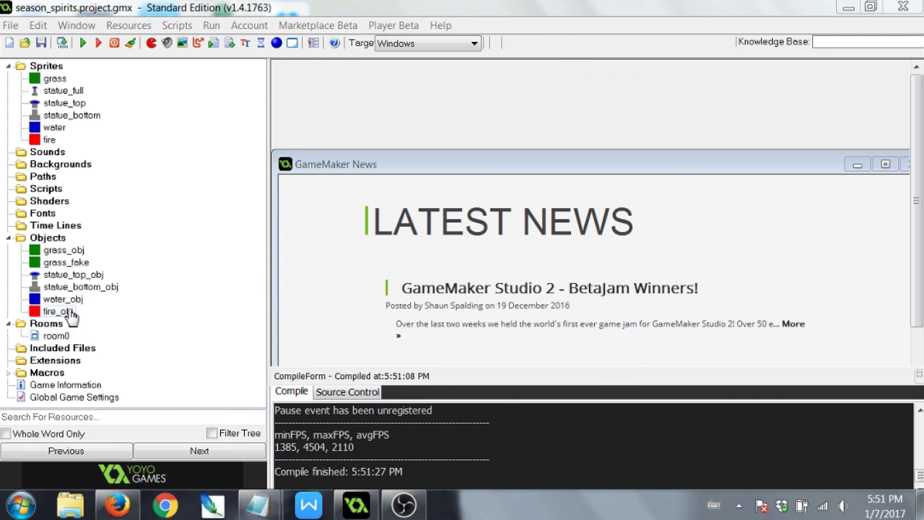
# Add a collision event with grass_obj to fire_obj without any actions and confirm the object.
pyautogui.doubleClick(71, 312)
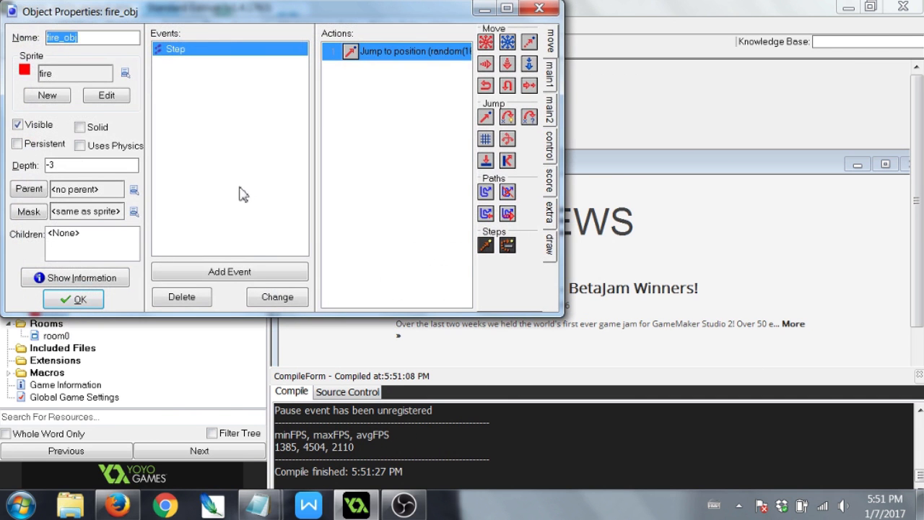
pyautogui.click(285, 271)
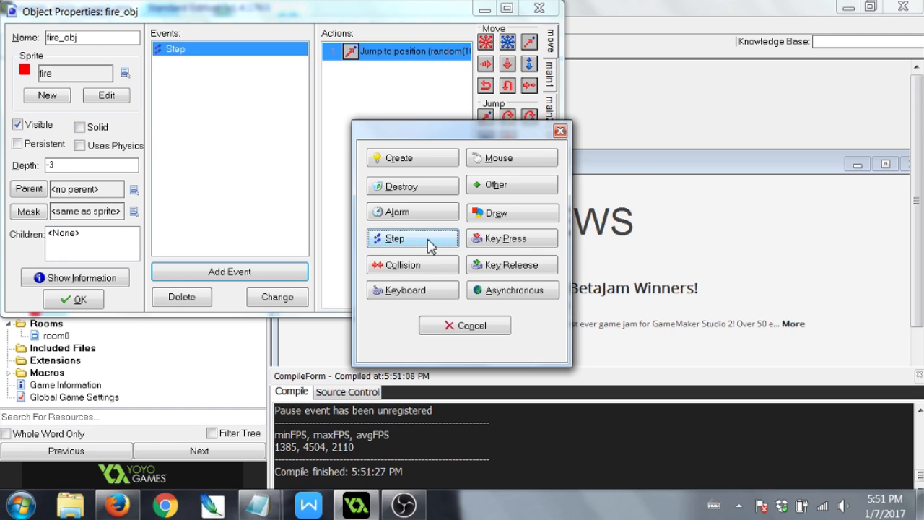
pyautogui.click(422, 265)
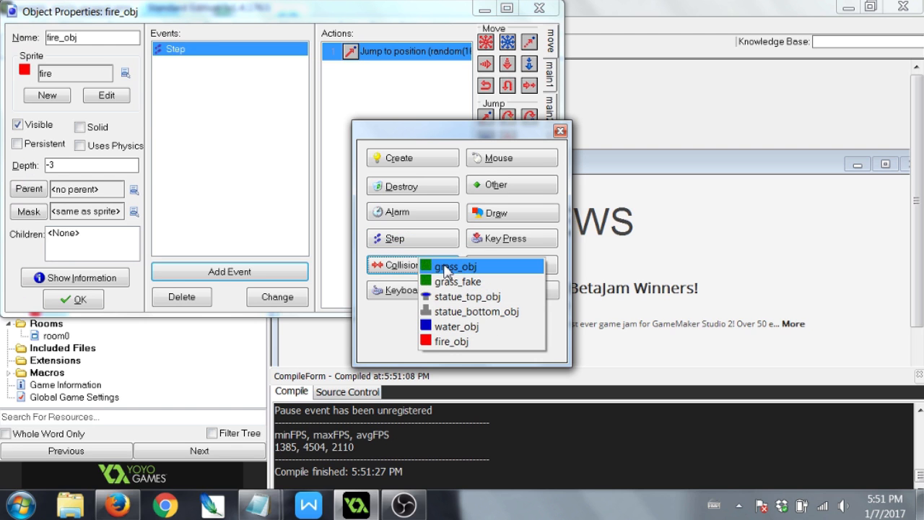
pyautogui.click(444, 266)
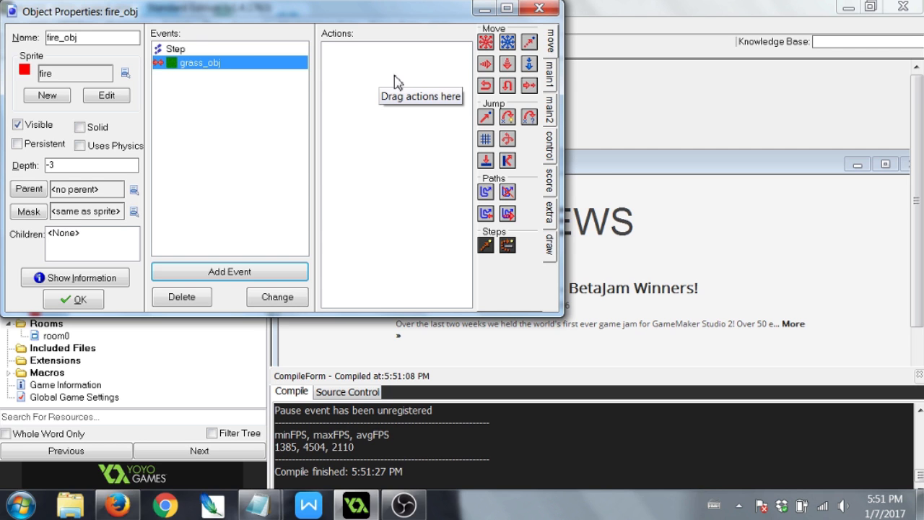
pyautogui.click(555, 80)
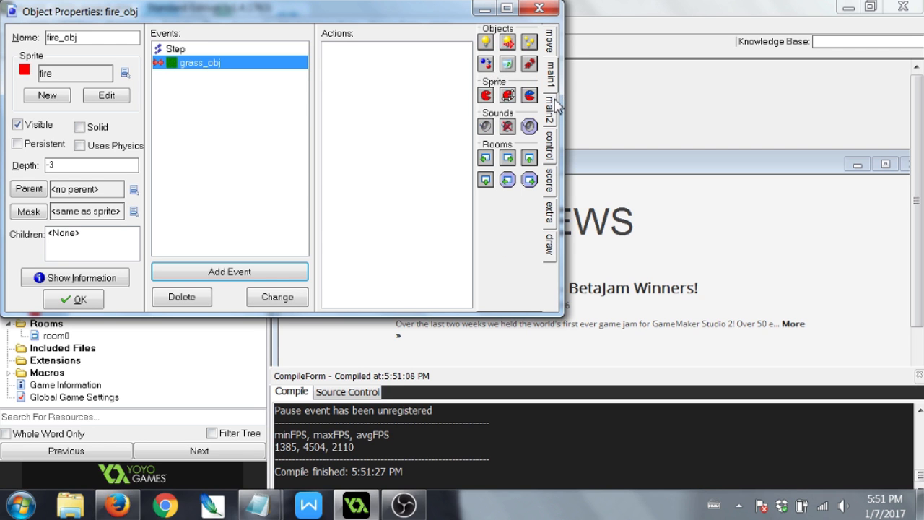
pyautogui.click(554, 109)
pyautogui.click(551, 148)
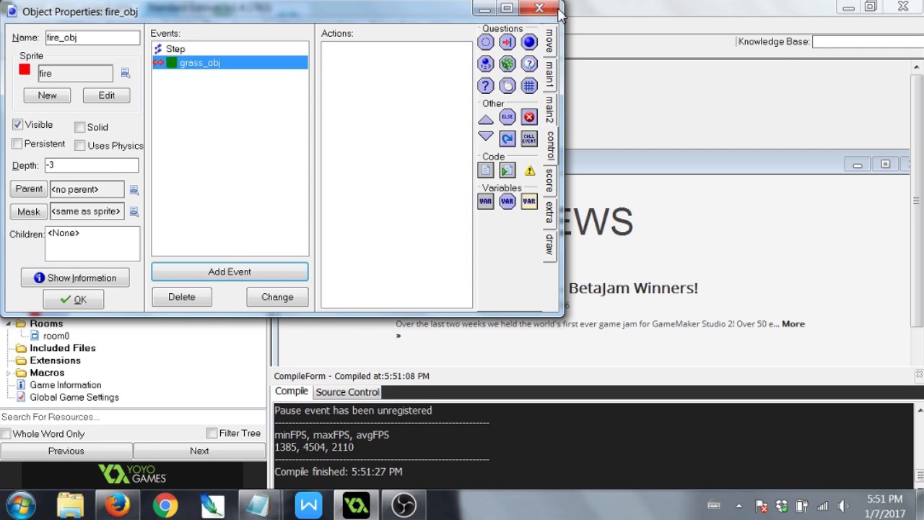
pyautogui.click(78, 299)
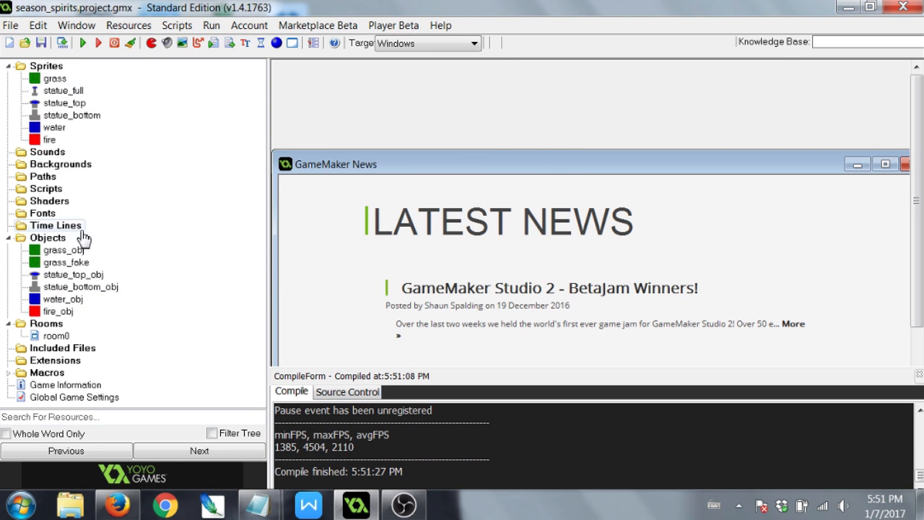
# Add a Set Variable action to grass_obj's Create event that sets health to 0.
pyautogui.doubleClick(72, 250)
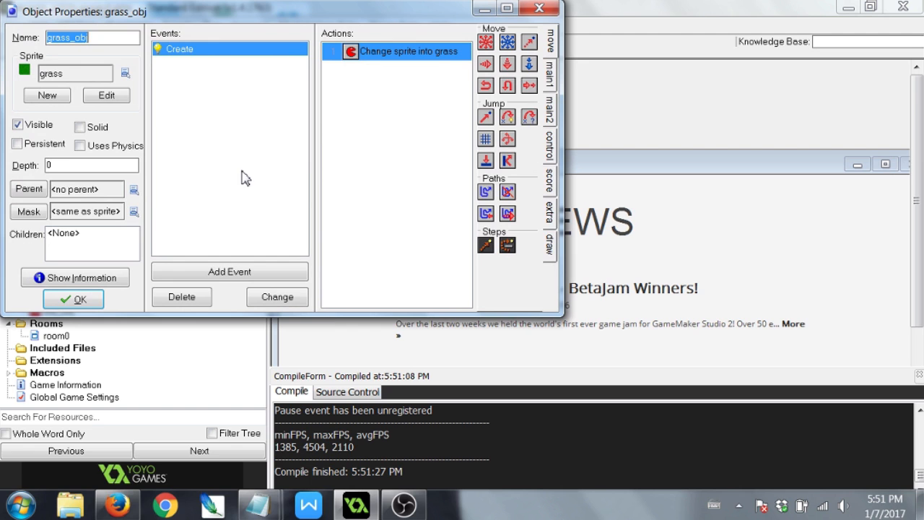
pyautogui.click(551, 147)
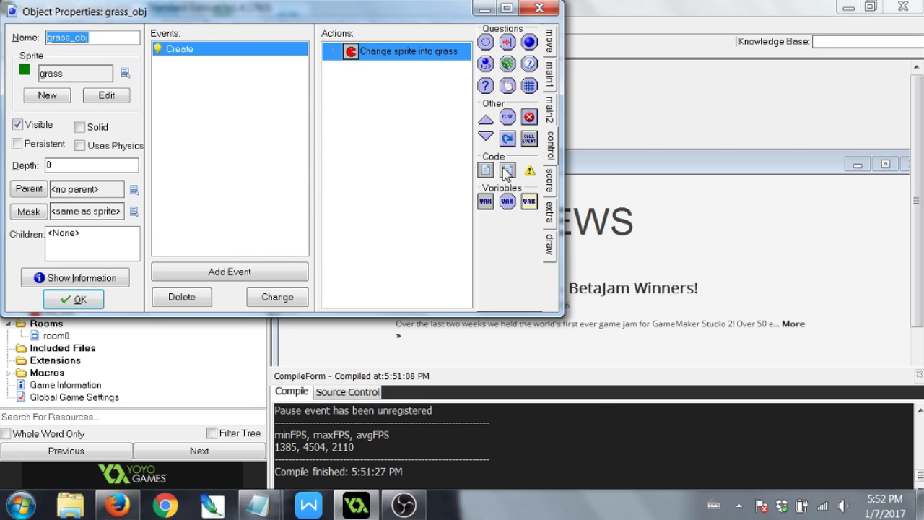
pyautogui.moveTo(440, 206); pyautogui.dragTo(439, 206)
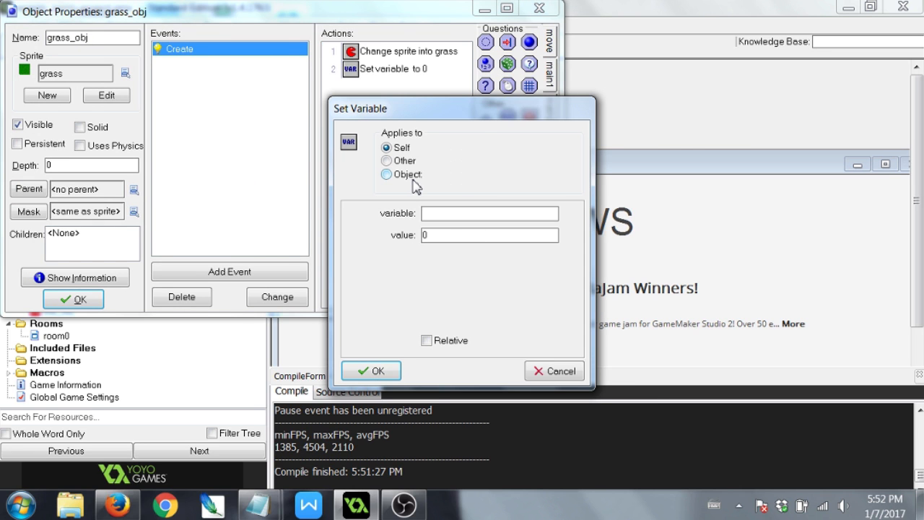
pyautogui.write('health')
pyautogui.click(372, 370)
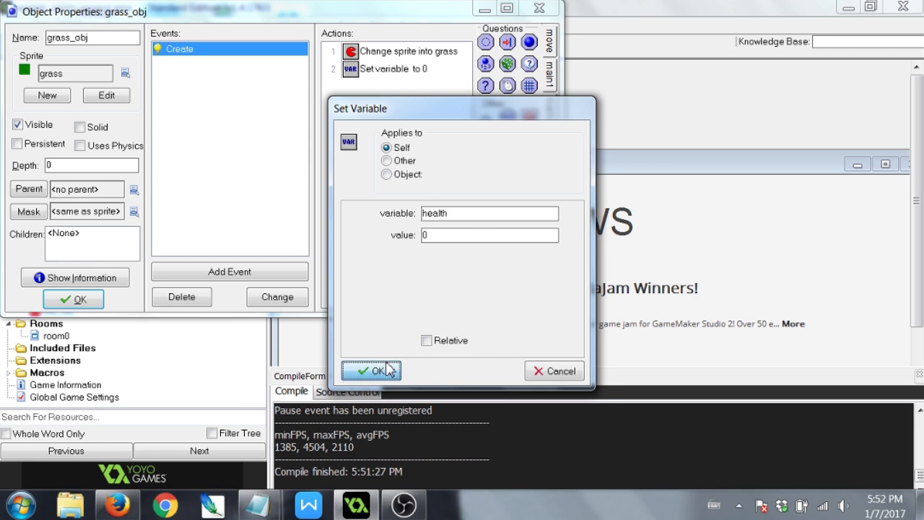
# Add a Step event to grass_obj with a Change Sprite action using sprite grass and subimage health.
pyautogui.click(280, 272)
pyautogui.click(411, 240)
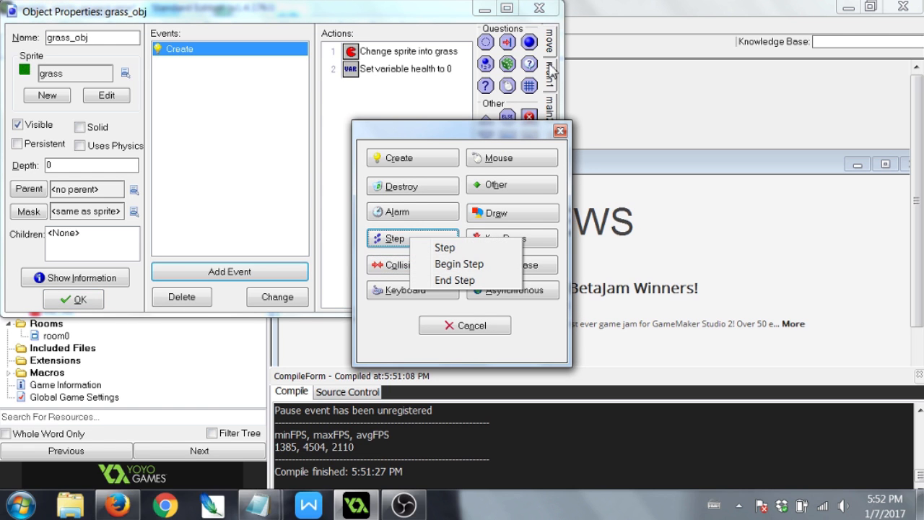
pyautogui.click(442, 248)
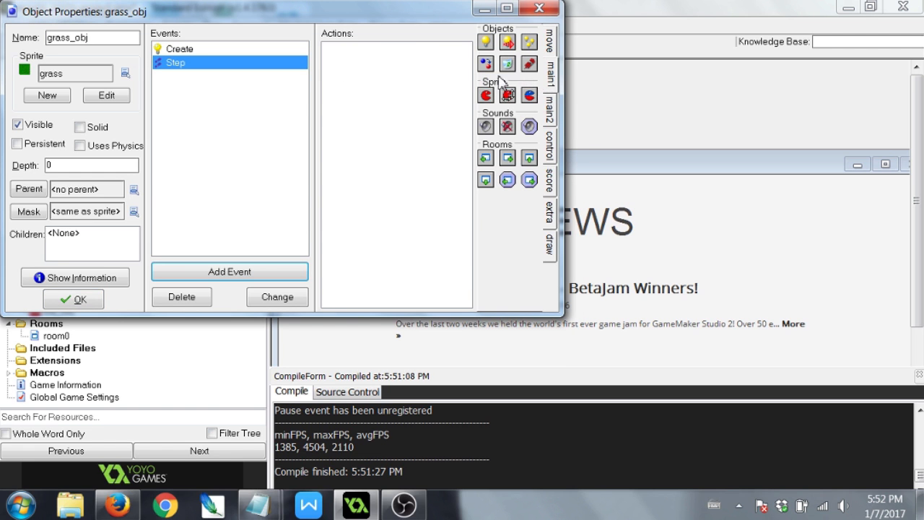
pyautogui.moveTo(485, 94); pyautogui.dragTo(423, 136)
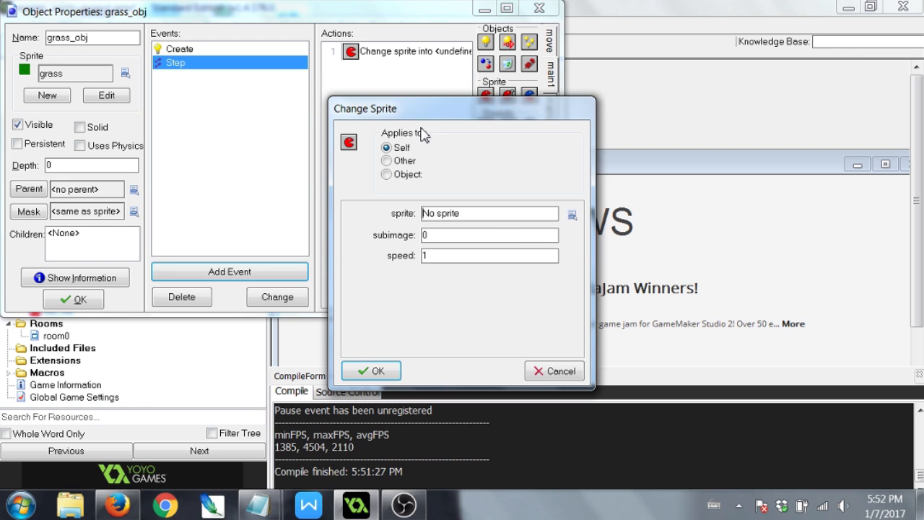
pyautogui.click(571, 215)
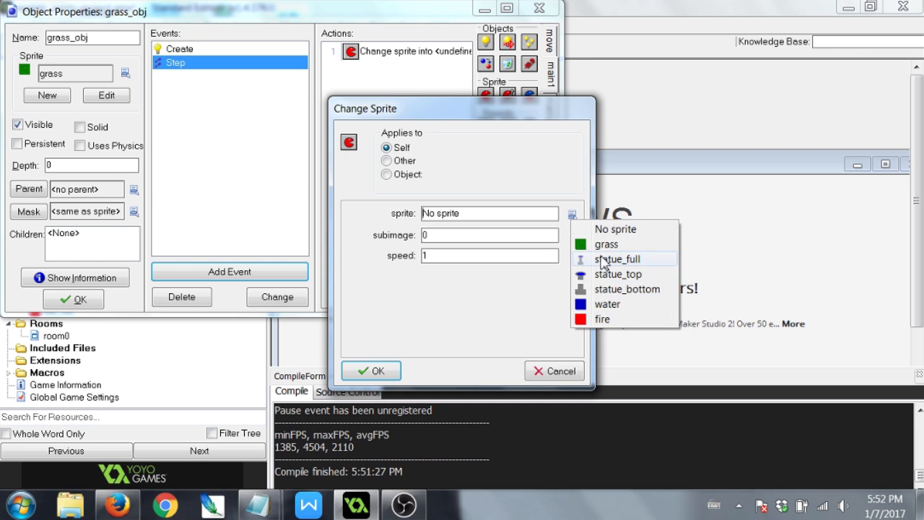
pyautogui.click(606, 244)
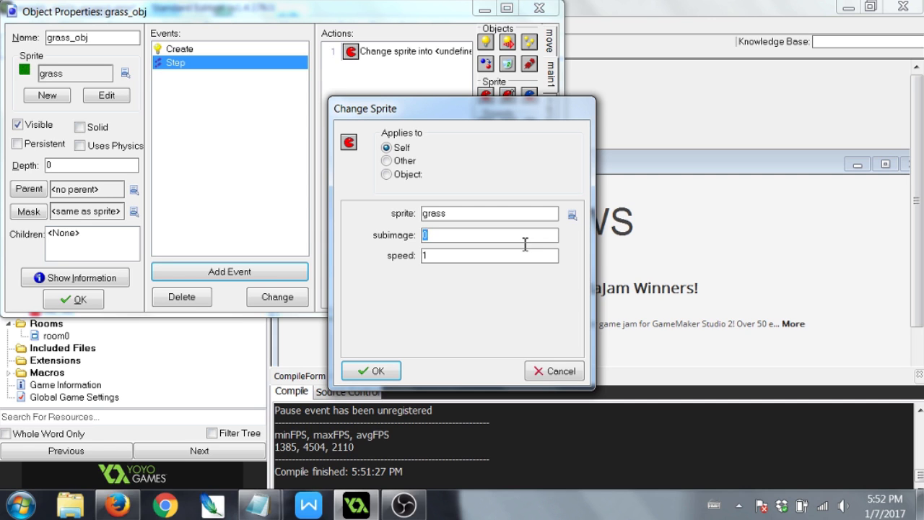
pyautogui.write('health')
pyautogui.doubleClick(478, 257)
pyautogui.click(375, 371)
# Insert an unconfigured Test Variable action above the Change Sprite action in grass_obj's Step event and confirm the object.
pyautogui.click(550, 155)
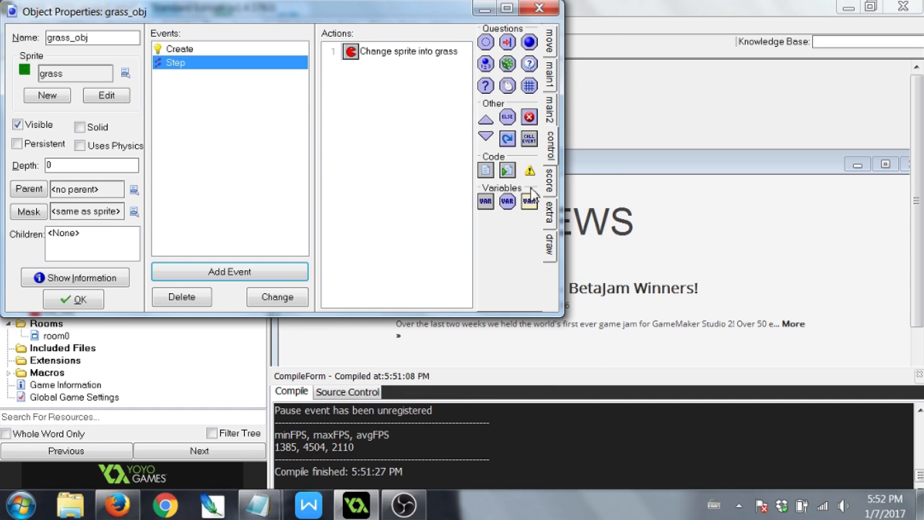
pyautogui.moveTo(509, 200); pyautogui.dragTo(396, 58)
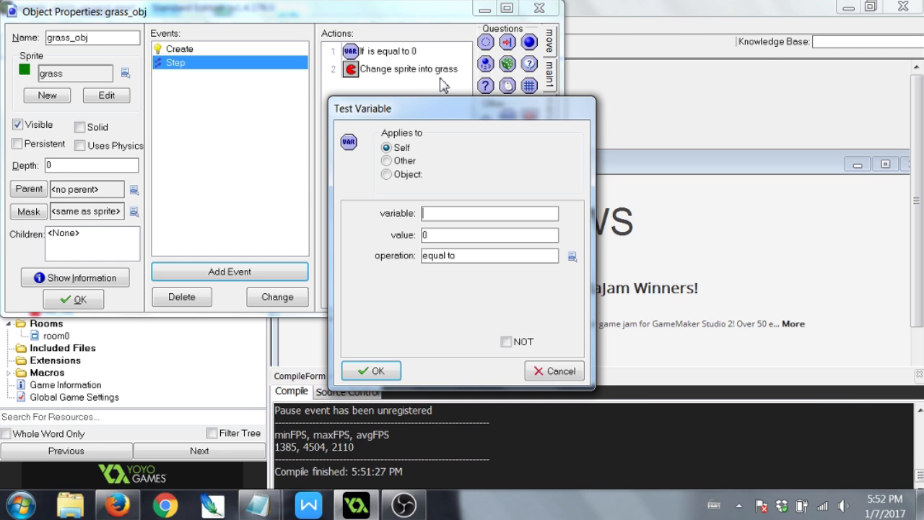
pyautogui.write('health')
pyautogui.click(557, 371)
pyautogui.click(72, 301)
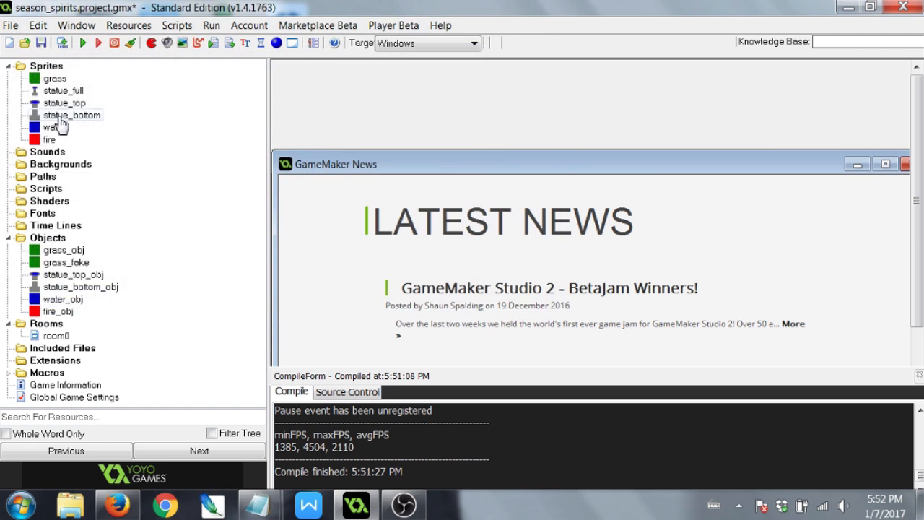
# Check the grass sprite's number of subimages and return to grass_obj's Step event.
pyautogui.doubleClick(45, 77)
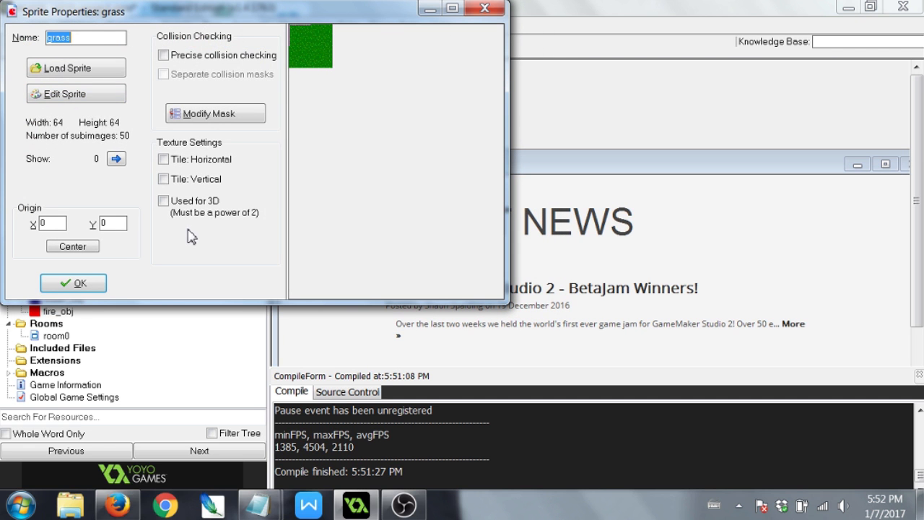
pyautogui.click(483, 8)
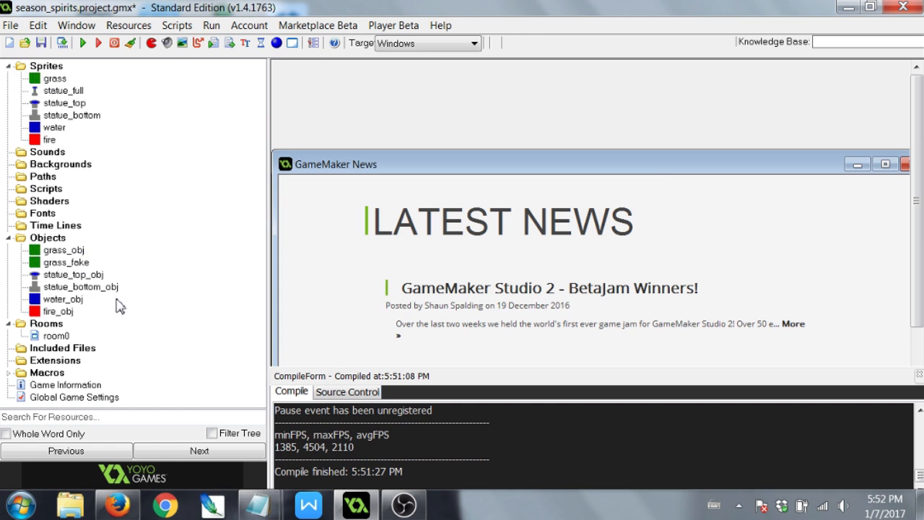
pyautogui.doubleClick(62, 250)
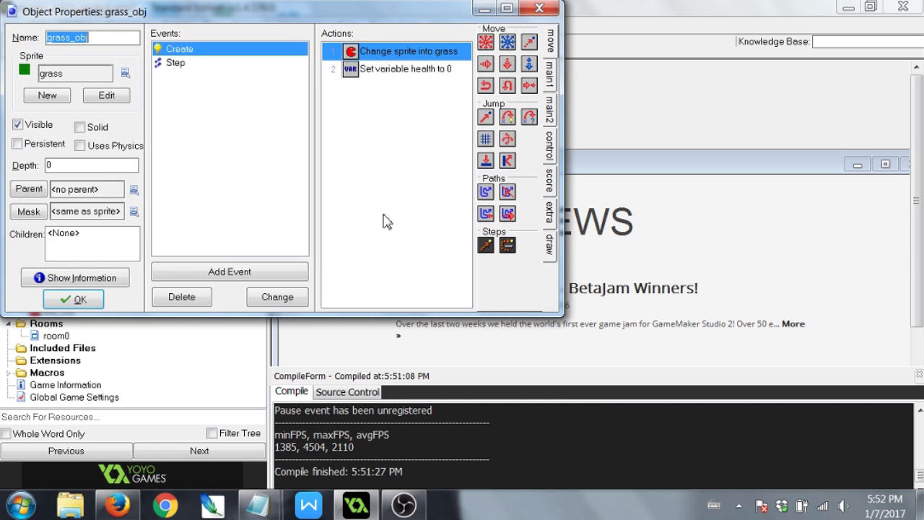
pyautogui.click(553, 156)
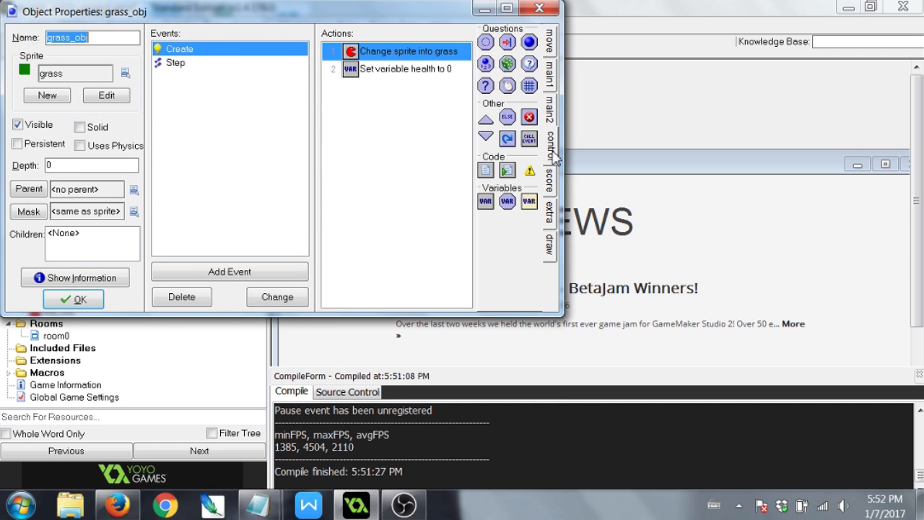
pyautogui.click(209, 64)
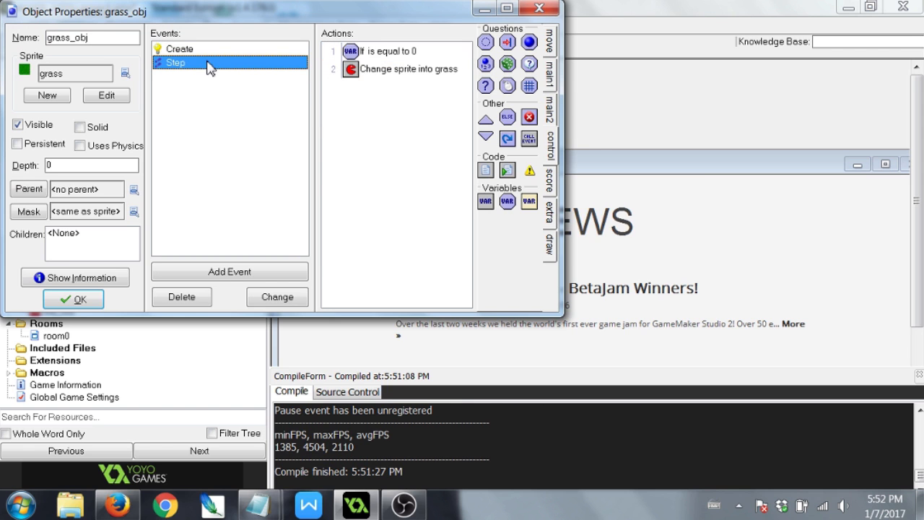
# Configure the Step event's Test Variable action to check whether health is less than 50.
pyautogui.doubleClick(404, 51)
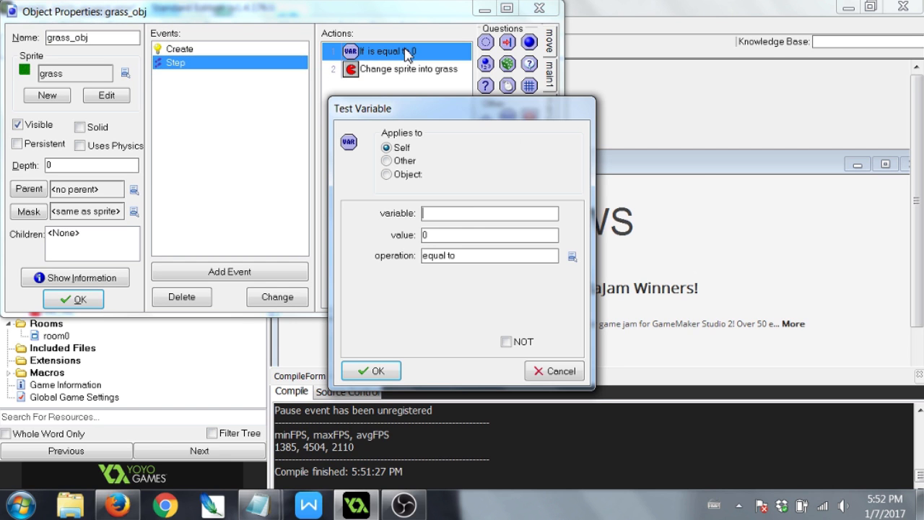
pyautogui.write('hea')
pyautogui.click(572, 256)
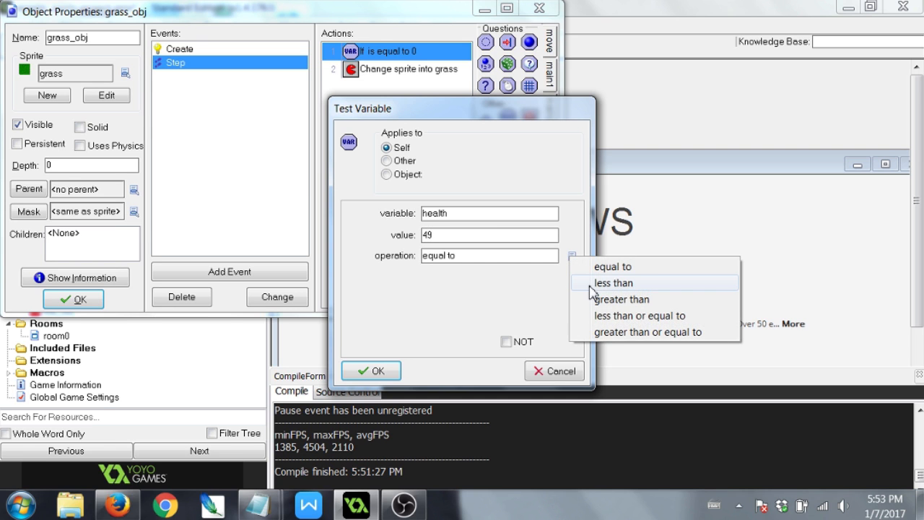
pyautogui.click(593, 283)
pyautogui.doubleClick(487, 235)
pyautogui.write('5')
pyautogui.write('9')
pyautogui.write('9999')
pyautogui.press('BackSpace')
pyautogui.press('BackSpace')
pyautogui.press('BackSpace')
pyautogui.press('BackSpace')
pyautogui.press('BackSpace')
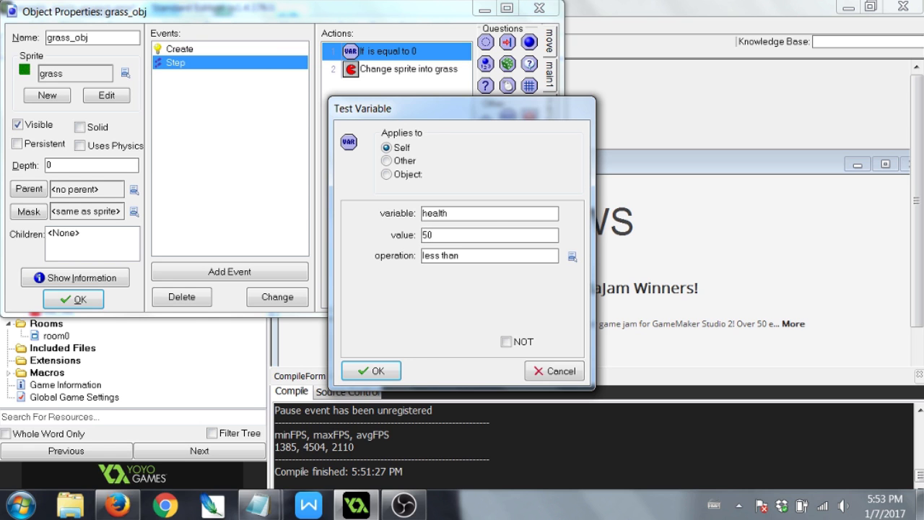
pyautogui.click(379, 370)
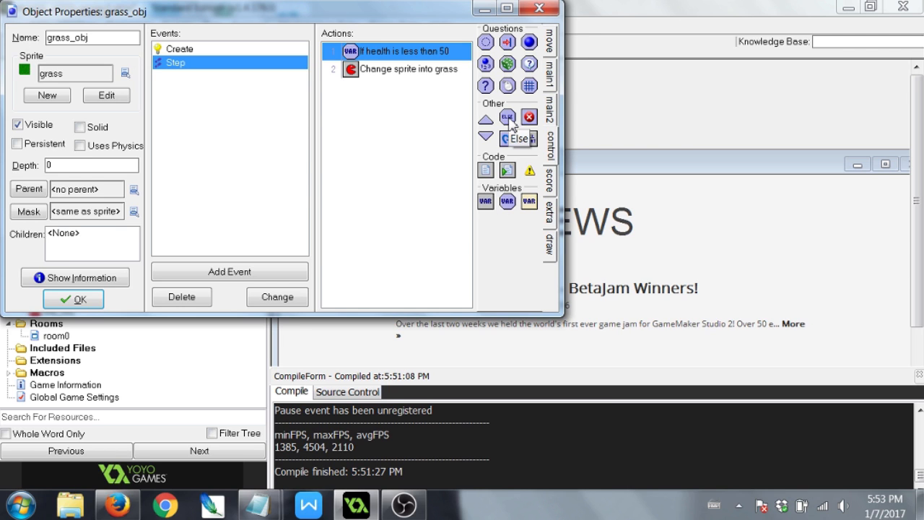
# Add a block start directly below the health test and set the test's comparison value to 48.
pyautogui.moveTo(509, 122); pyautogui.dragTo(415, 74)
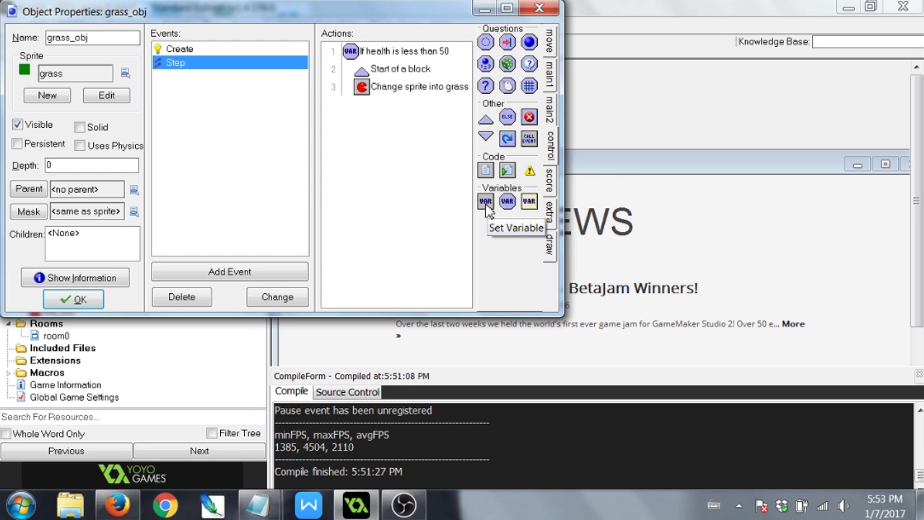
pyautogui.doubleClick(448, 58)
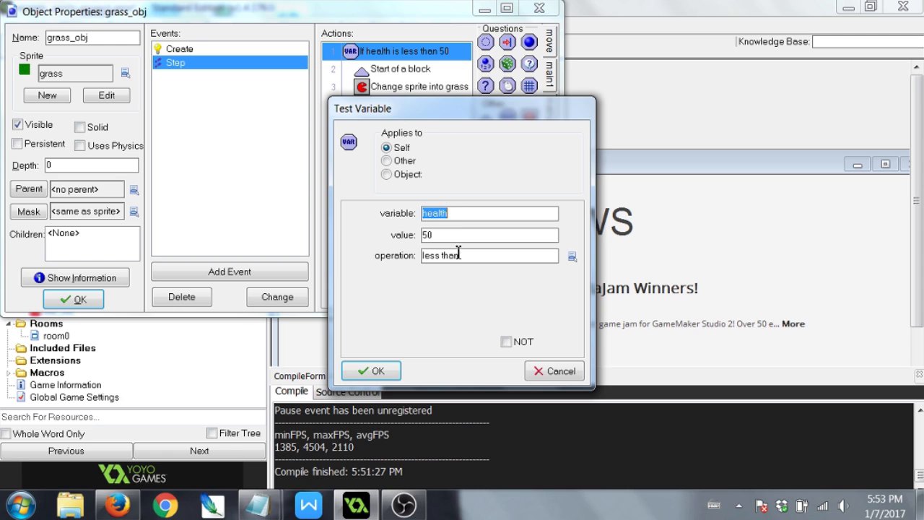
pyautogui.press('Tab')
pyautogui.write('8')
pyautogui.press('BackSpace')
pyautogui.press('BackSpace')
pyautogui.write('548')
pyautogui.click(384, 368)
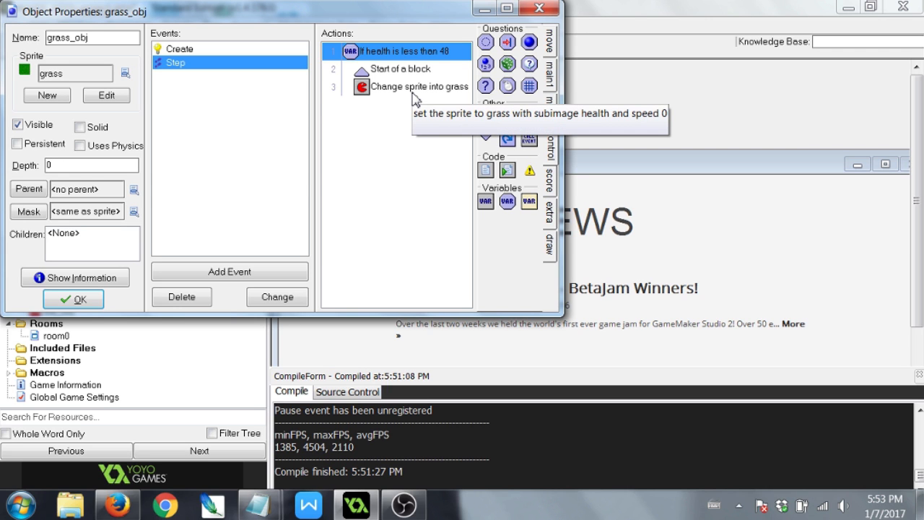
# Add a Set Variable action below the sprite change that alters health by -.25 relative to its current value.
pyautogui.moveTo(485, 202); pyautogui.dragTo(433, 205)
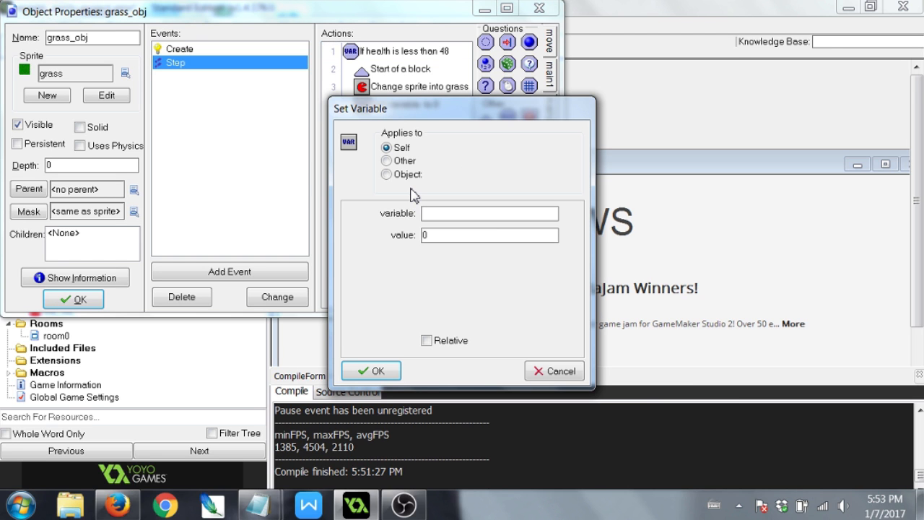
pyautogui.write('health')
pyautogui.press('Tab')
pyautogui.write('-26455')
pyautogui.press('BackSpace')
pyautogui.press('BackSpace')
pyautogui.press('BackSpace')
pyautogui.press('BackSpace')
pyautogui.write('5')
pyautogui.click(464, 340)
pyautogui.click(371, 370)
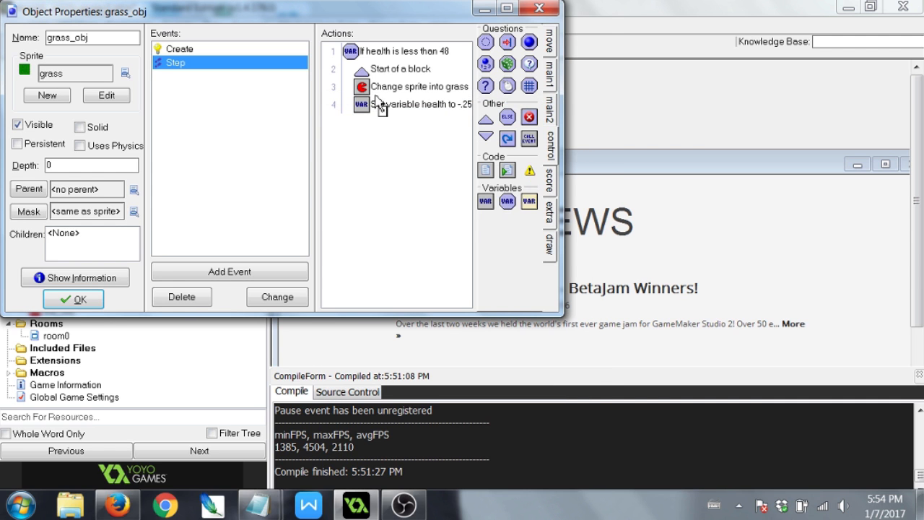
# Insert a test for health greater than 0 above the Set Variable action and add a block end after the last action.
pyautogui.moveTo(396, 112); pyautogui.dragTo(395, 107)
pyautogui.write('health')
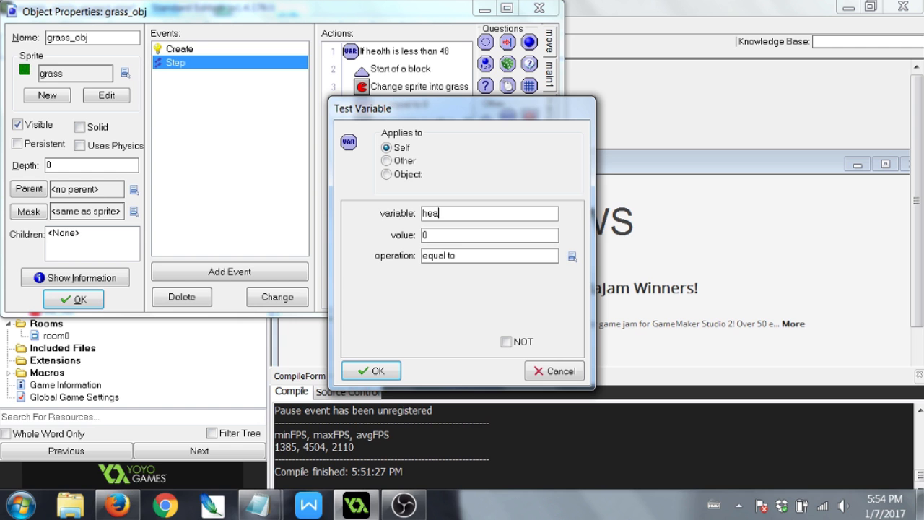
pyautogui.click(571, 257)
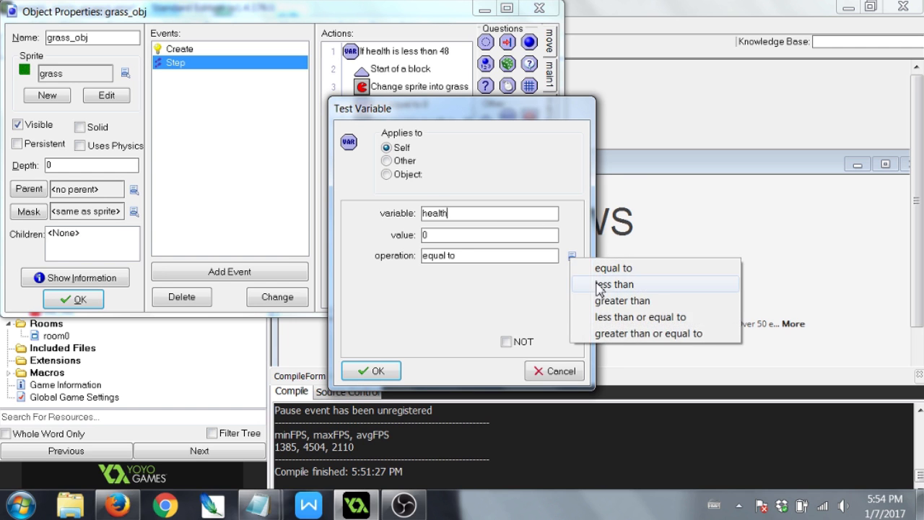
pyautogui.click(611, 299)
pyautogui.click(375, 370)
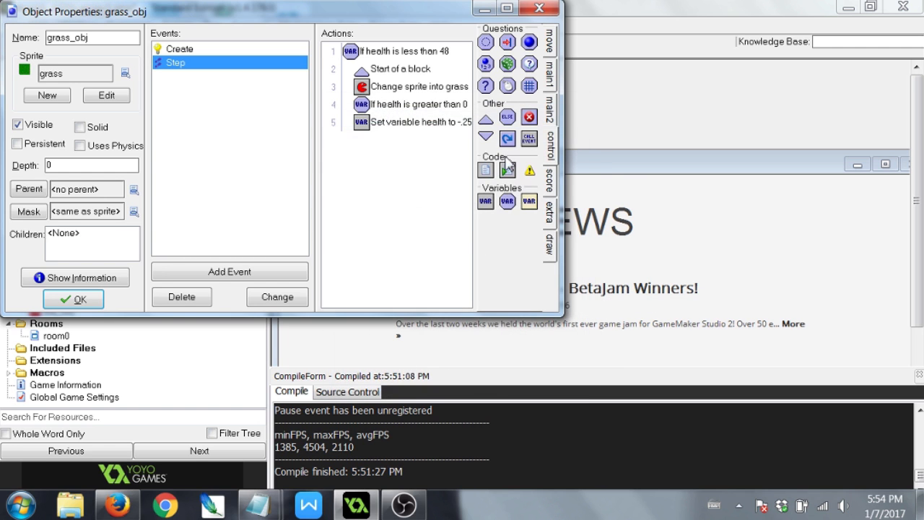
pyautogui.moveTo(419, 153); pyautogui.dragTo(420, 152)
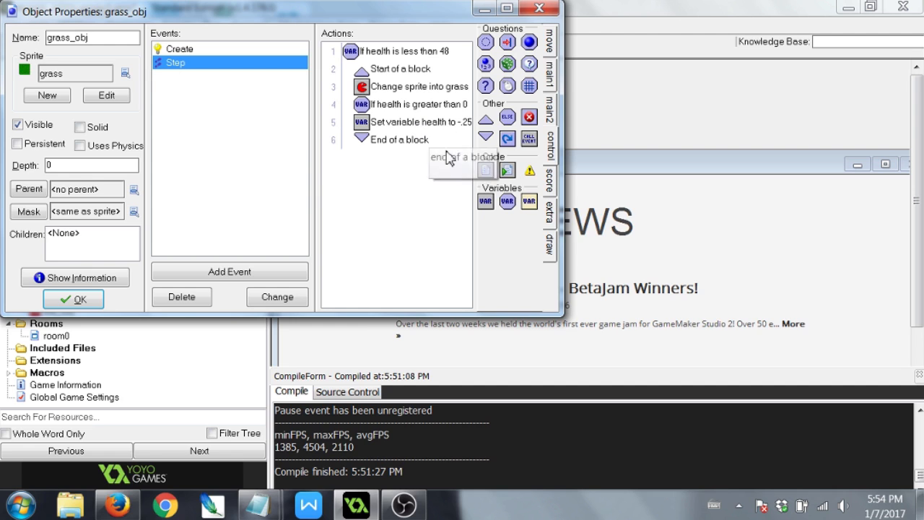
pyautogui.moveTo(490, 201)
pyautogui.mouseDown()
pyautogui.moveTo(399, 139)
pyautogui.moveTo(487, 201)
pyautogui.mouseUp()
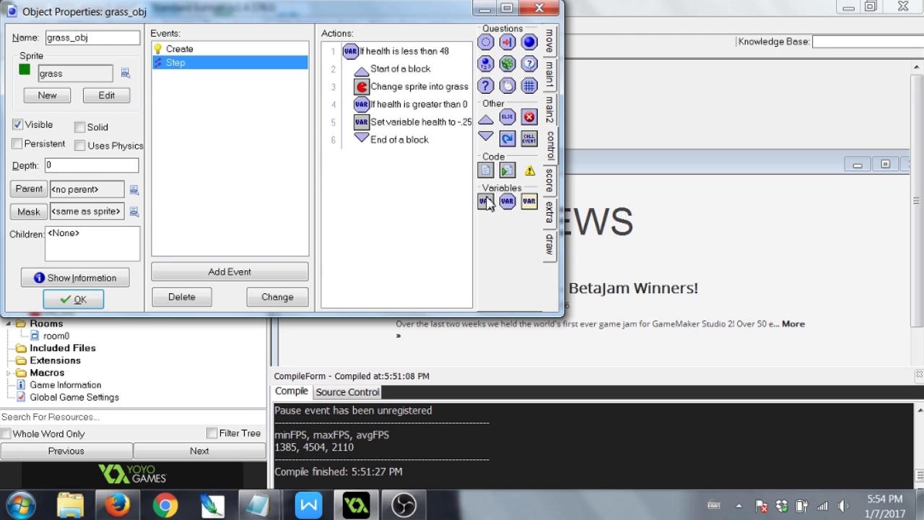
# Set the subimage of the Step event's Change Sprite action to floor(health).
pyautogui.doubleClick(441, 90)
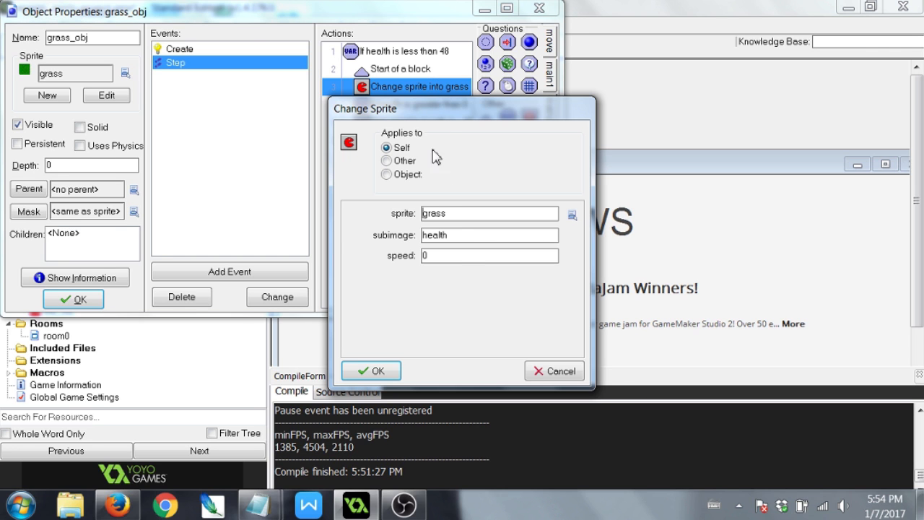
pyautogui.doubleClick(435, 234)
pyautogui.press('Left')
pyautogui.press('Left')
pyautogui.press('Left')
pyautogui.press('Left')
pyautogui.press('Left')
pyautogui.press('Left')
pyautogui.write('floor(')
pyautogui.press('Right')
pyautogui.press('Right')
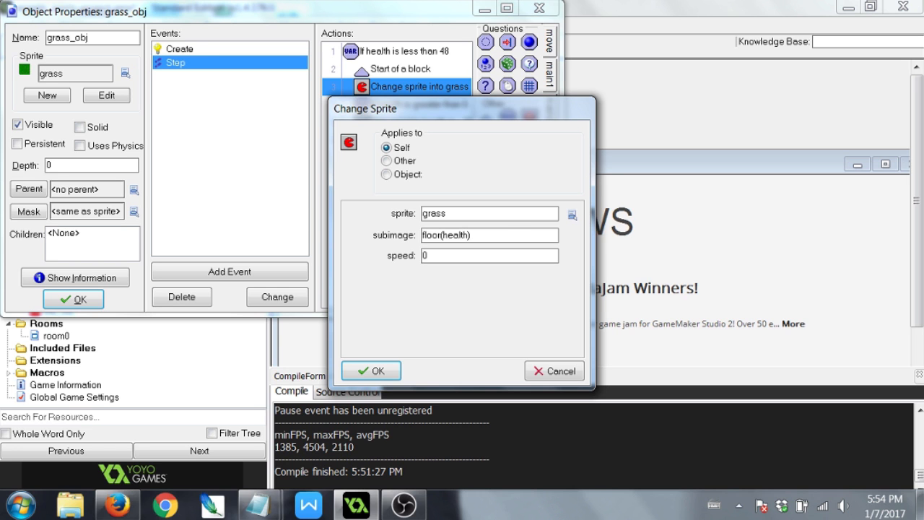
pyautogui.click(397, 370)
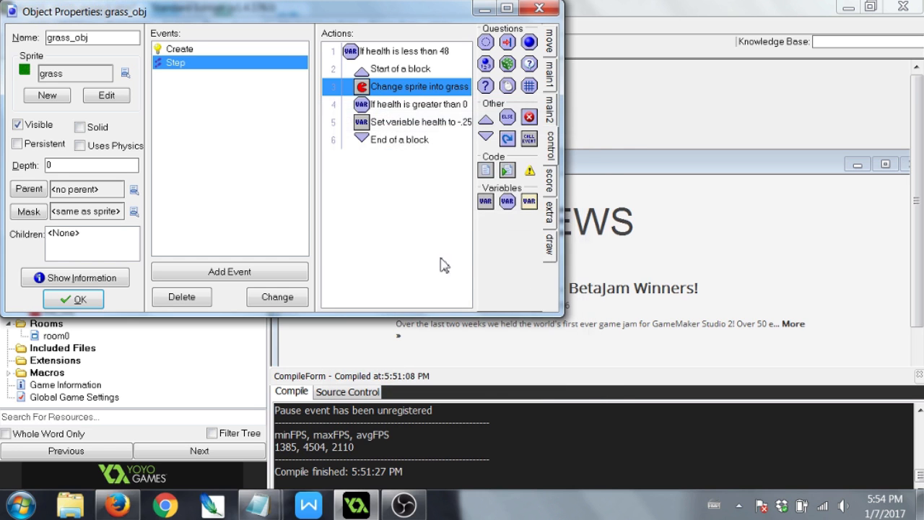
# Check the settings of the Set Variable action in the Step event and confirm grass_obj.
pyautogui.doubleClick(437, 123)
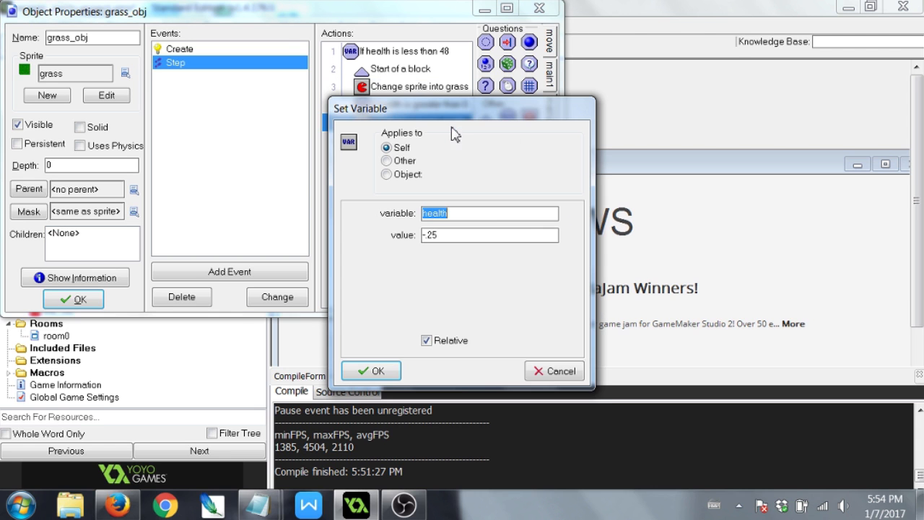
pyautogui.click(397, 366)
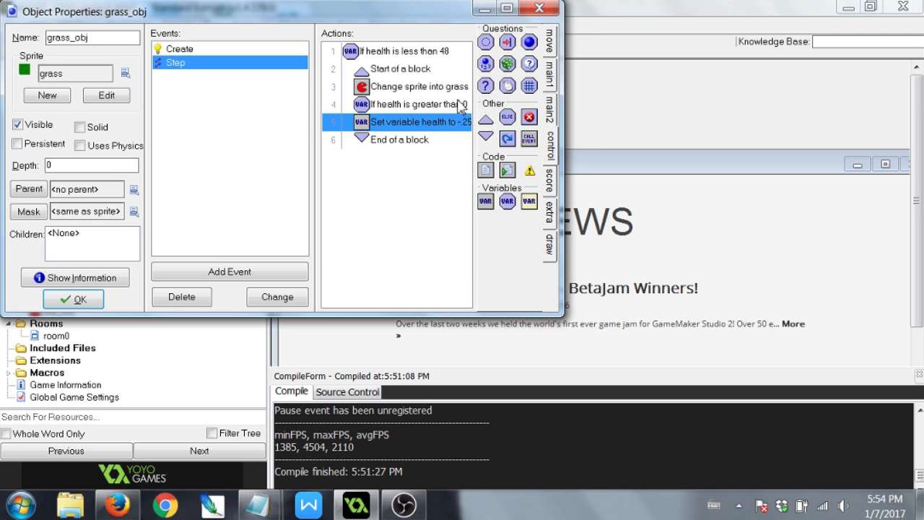
pyautogui.click(76, 299)
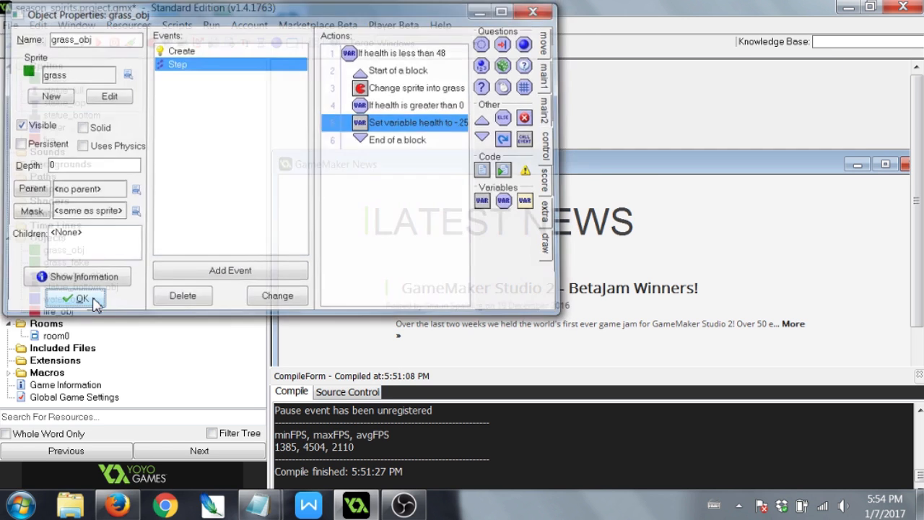
# Add a collision event with grass_obj to fire_obj, containing a Test Chance action of 1 out of 5.
pyautogui.doubleClick(63, 313)
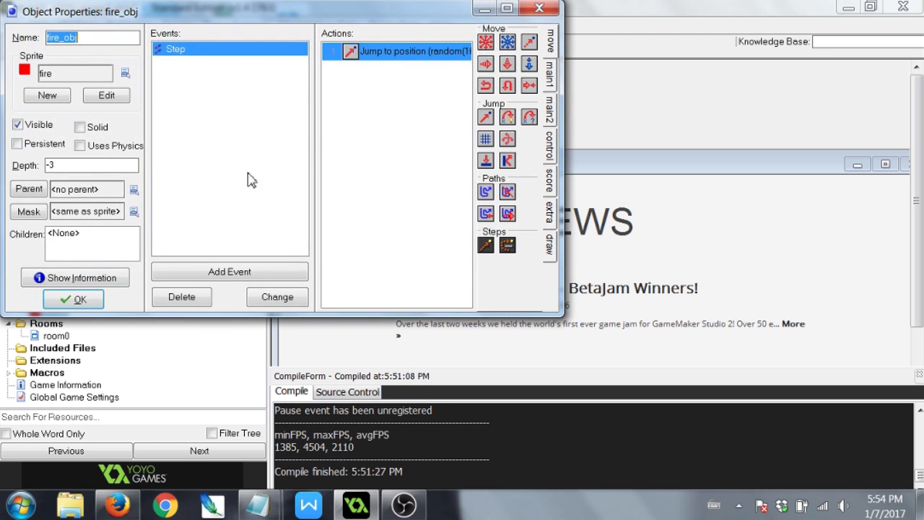
pyautogui.click(273, 273)
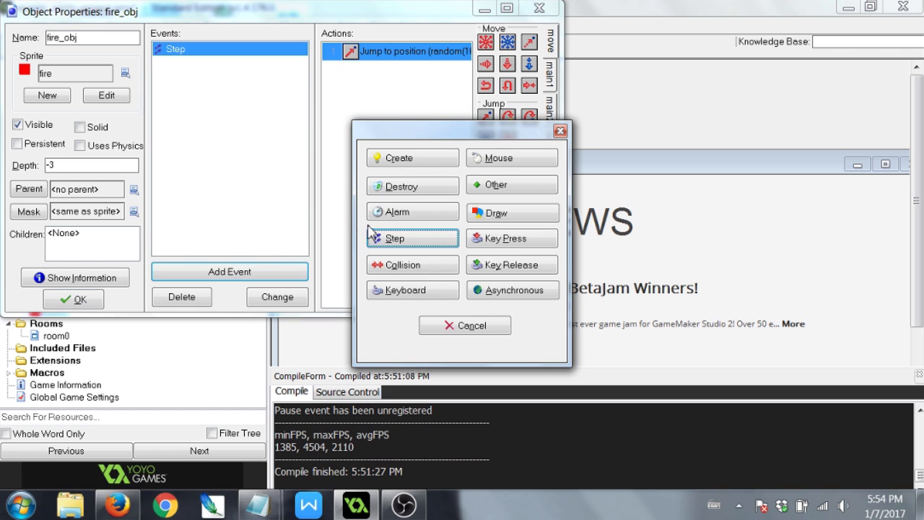
pyautogui.click(405, 267)
pyautogui.click(433, 280)
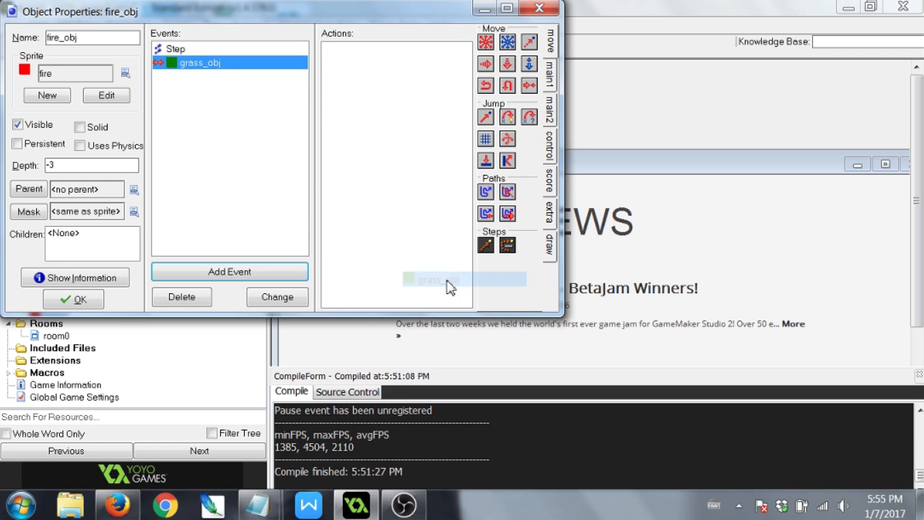
pyautogui.click(552, 151)
pyautogui.moveTo(508, 66); pyautogui.dragTo(428, 75)
pyautogui.write('5')
pyautogui.click(376, 371)
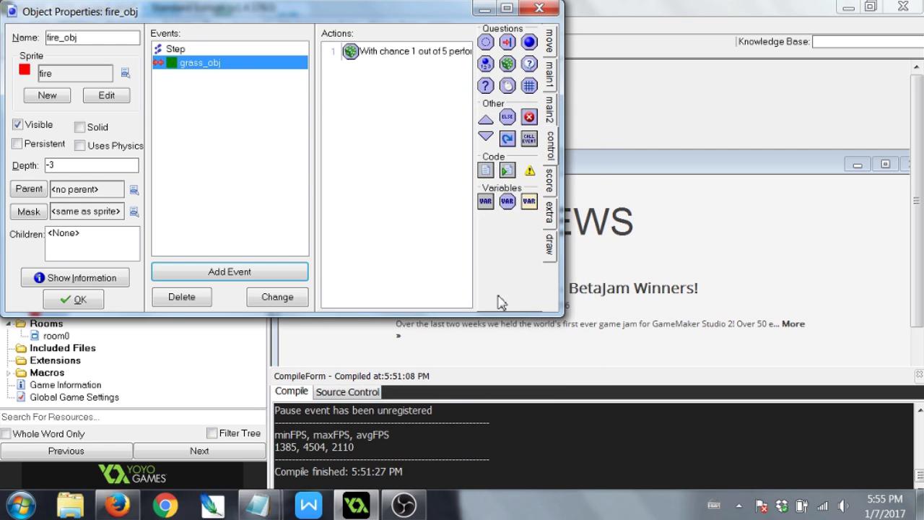
# Add a Set Variable action to the collision event that changes the other object's health by -1, relative, and recheck its settings.
pyautogui.moveTo(485, 201); pyautogui.dragTo(419, 147)
pyautogui.click(402, 165)
pyautogui.click(454, 212)
pyautogui.write('heal')
pyautogui.press('BackSpace')
pyautogui.write('alth')
pyautogui.press('Tab')
pyautogui.write('-1')
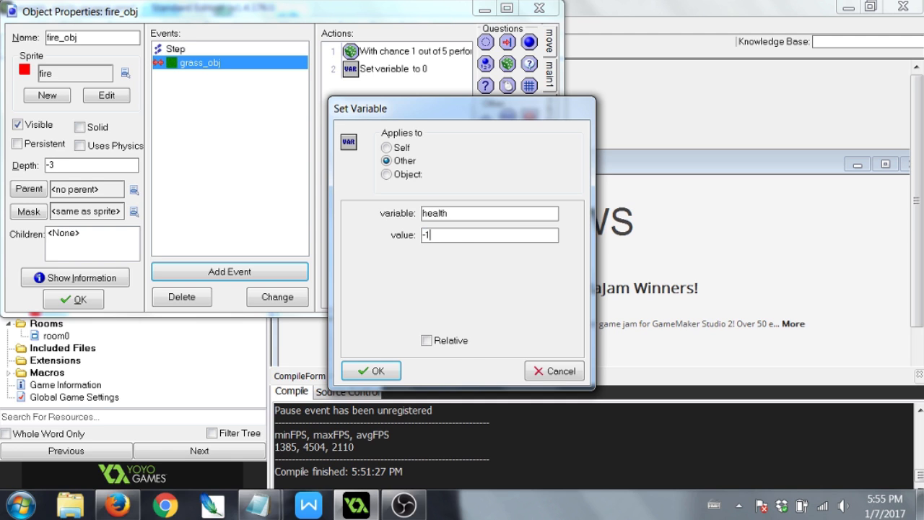
pyautogui.click(453, 342)
pyautogui.click(376, 371)
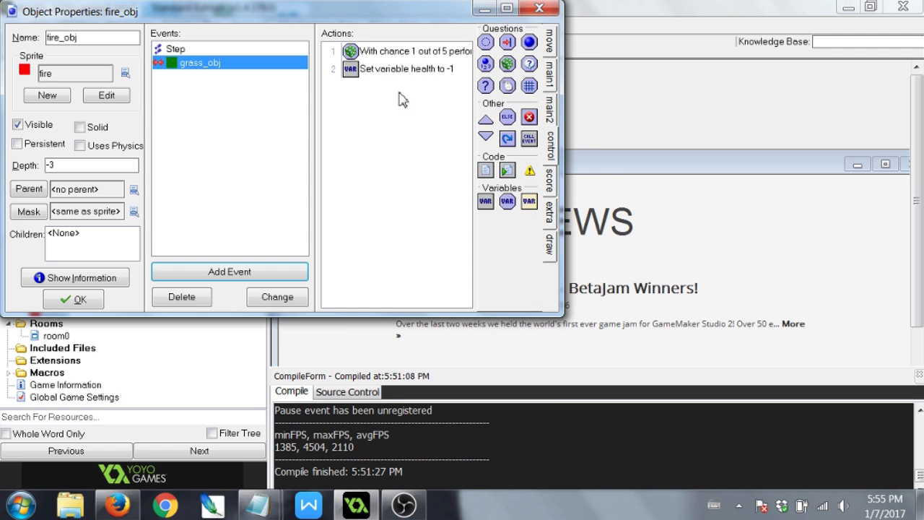
pyautogui.doubleClick(407, 68)
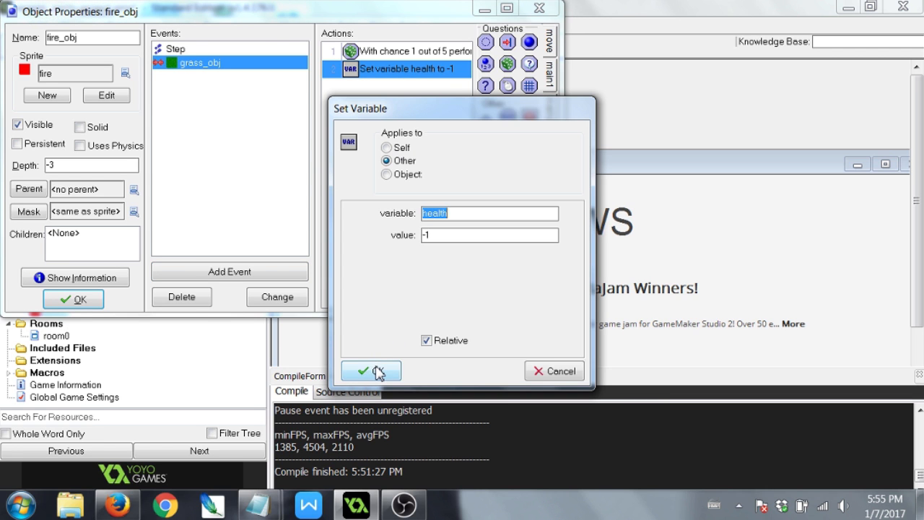
# Add a collision event with water_obj to fire_obj, containing two Destroy Instance actions, one for Self and one for Other.
pyautogui.click(375, 369)
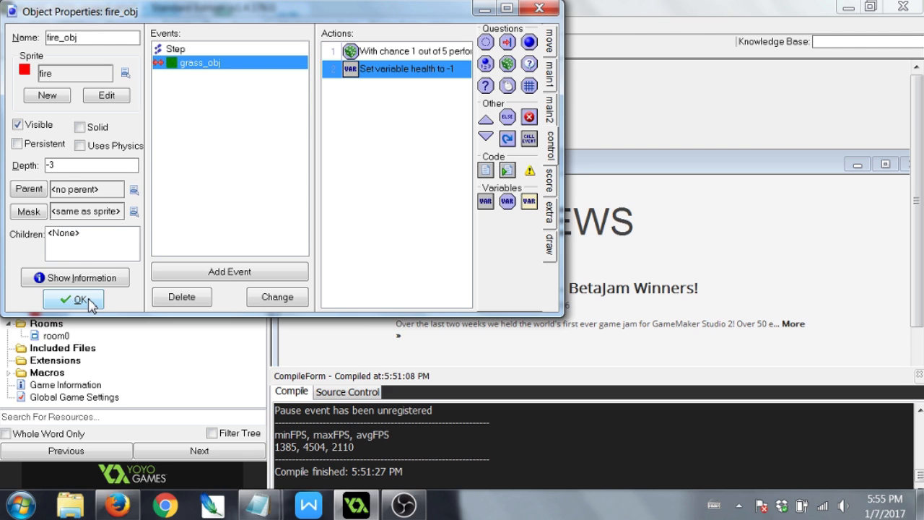
pyautogui.click(218, 274)
pyautogui.click(388, 267)
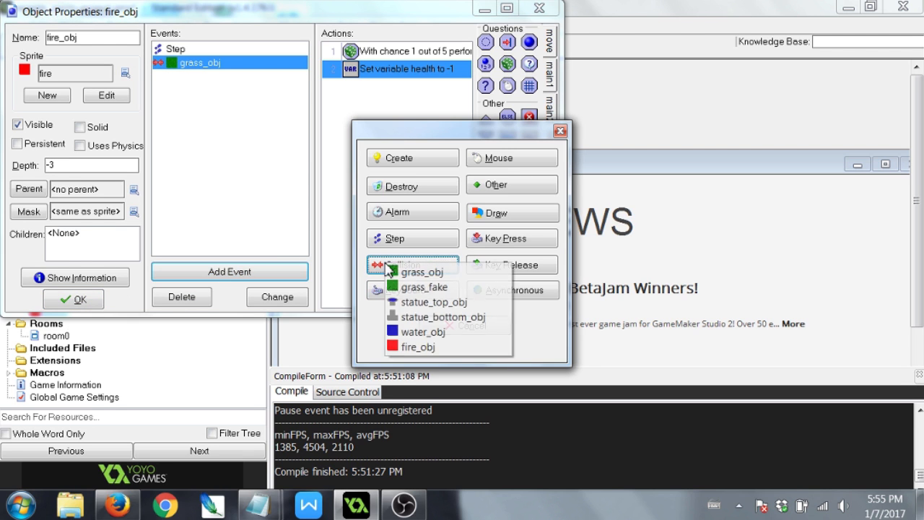
pyautogui.click(423, 331)
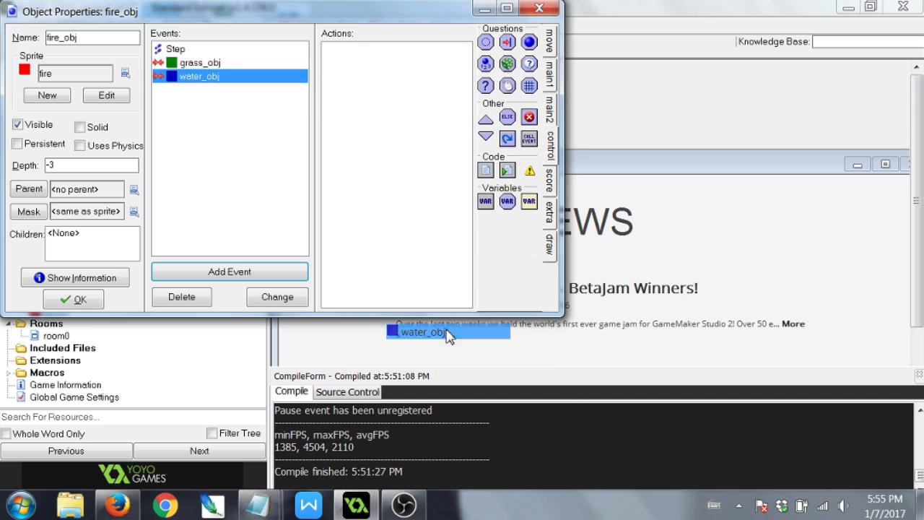
pyautogui.click(551, 78)
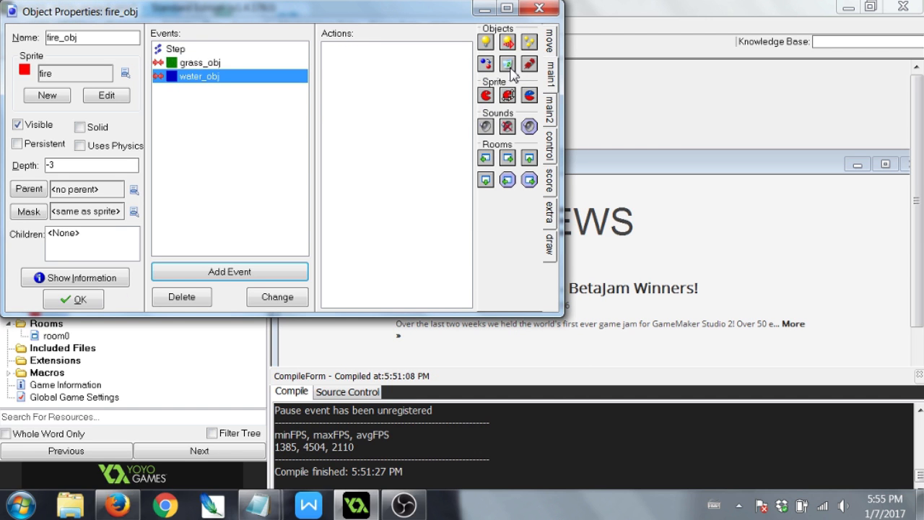
pyautogui.moveTo(508, 64); pyautogui.dragTo(423, 93)
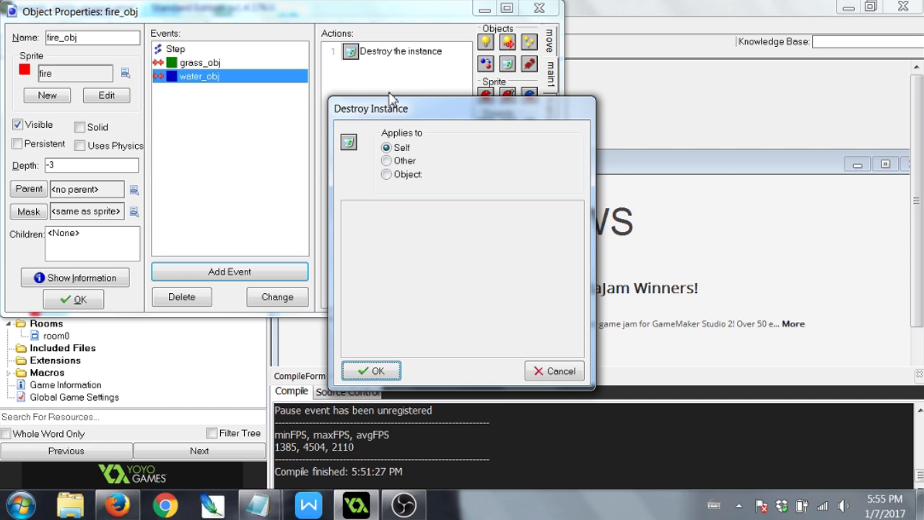
pyautogui.click(371, 370)
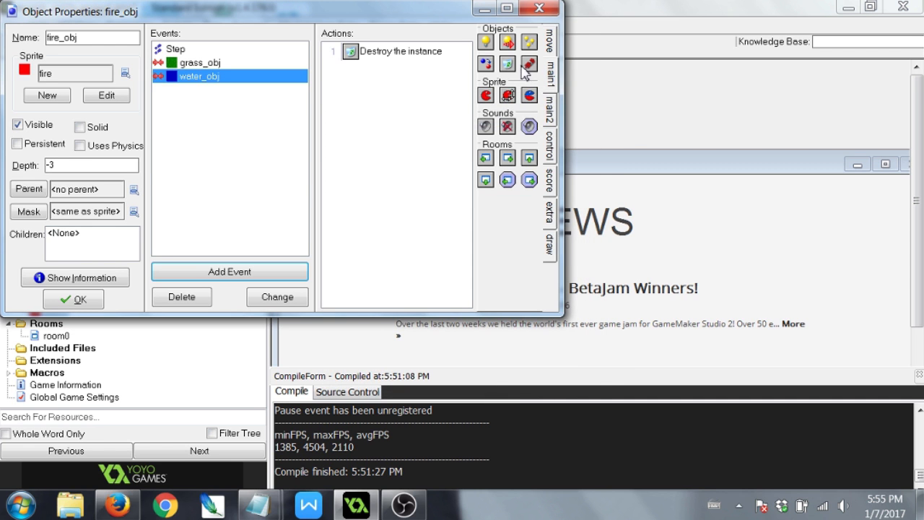
pyautogui.moveTo(392, 124); pyautogui.dragTo(387, 125)
pyautogui.click(402, 160)
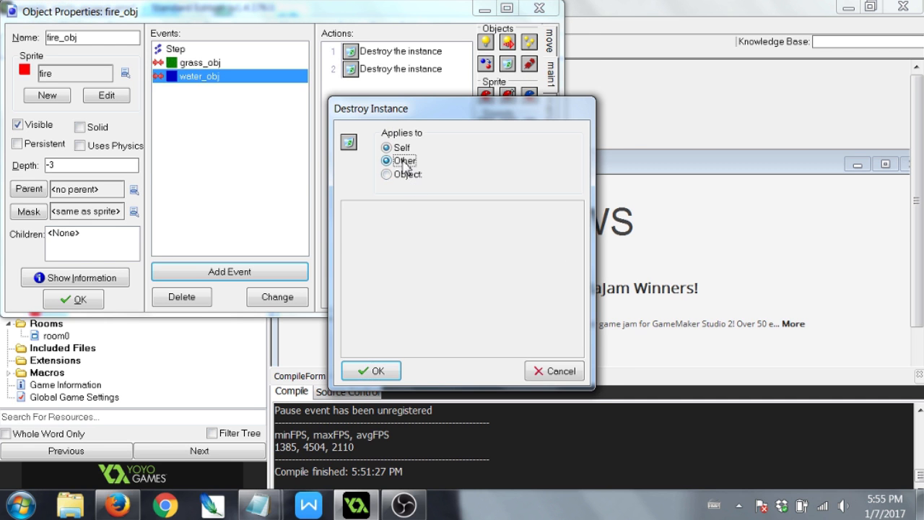
pyautogui.click(369, 371)
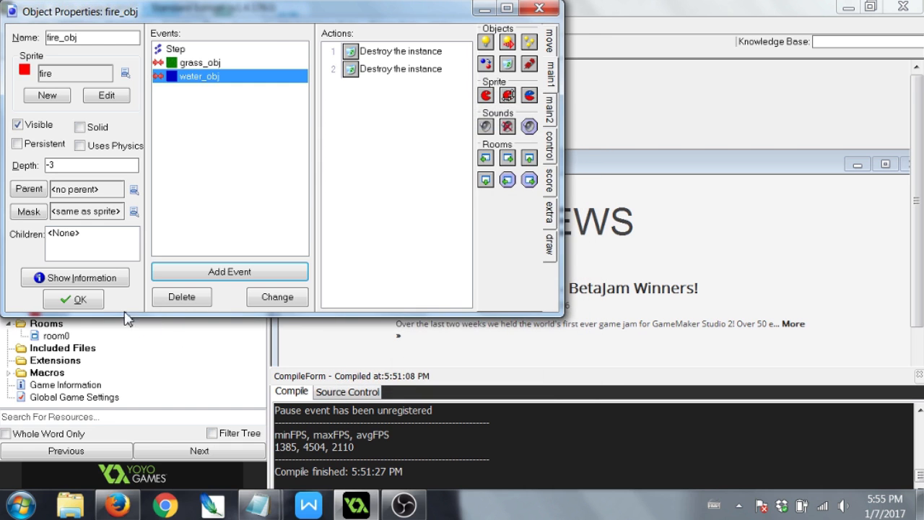
pyautogui.click(80, 299)
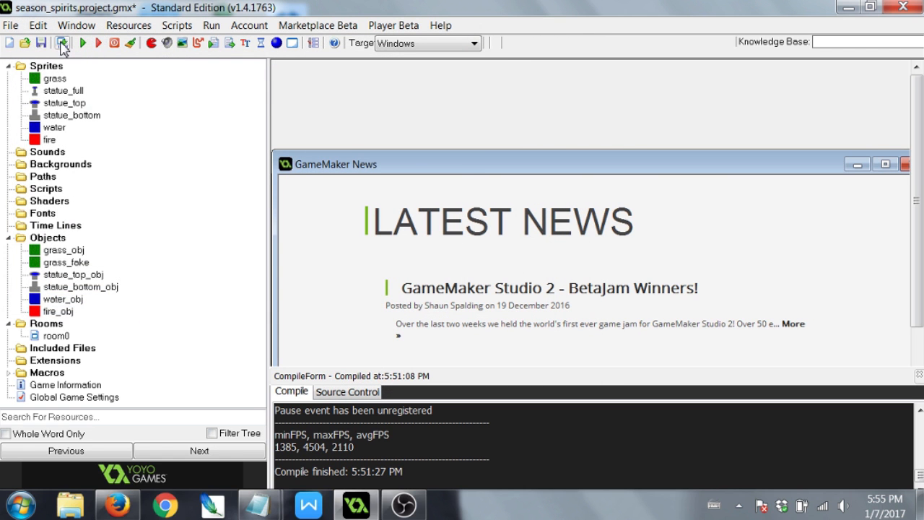
# Save the project and test-run the game, closing its window when done.
pyautogui.click(42, 43)
pyautogui.click(83, 43)
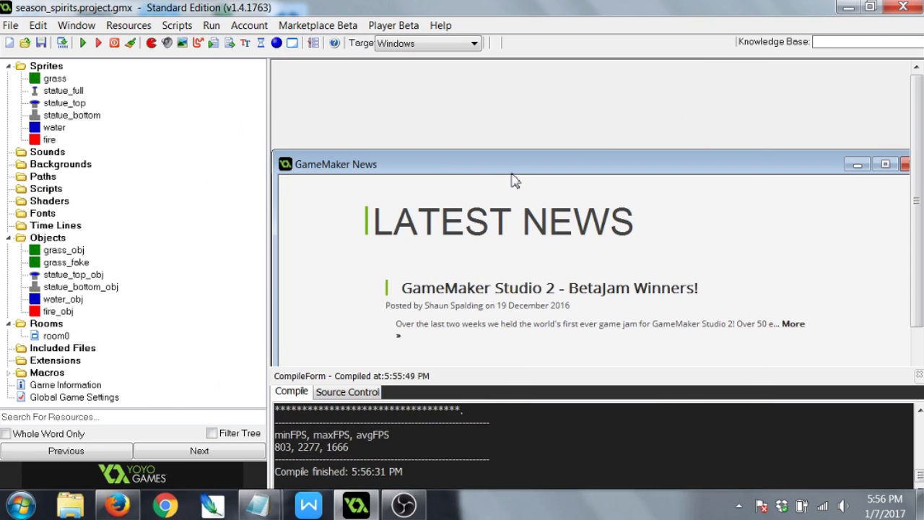
pyautogui.click(726, 32)
# Change fire_obj's collision event with grass_obj into an End Step event, keeping its actions.
pyautogui.doubleClick(64, 312)
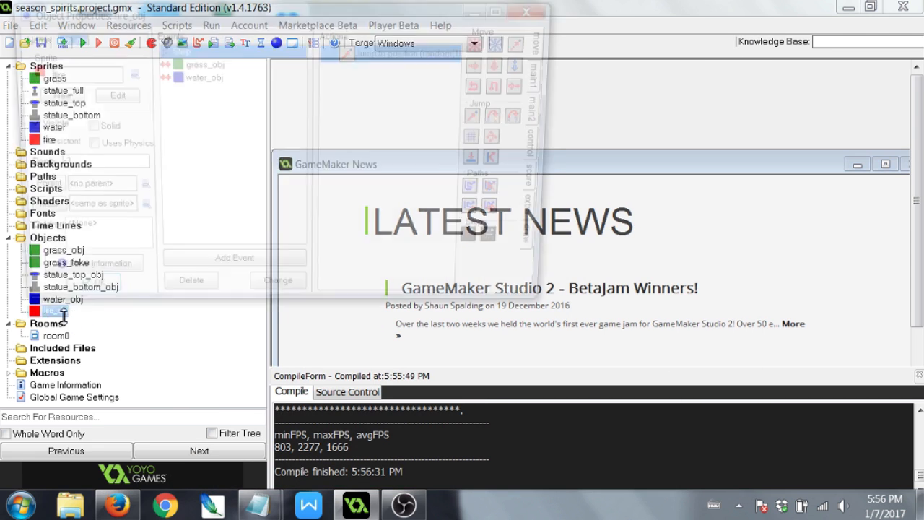
pyautogui.click(221, 64)
pyautogui.rightClick(224, 68)
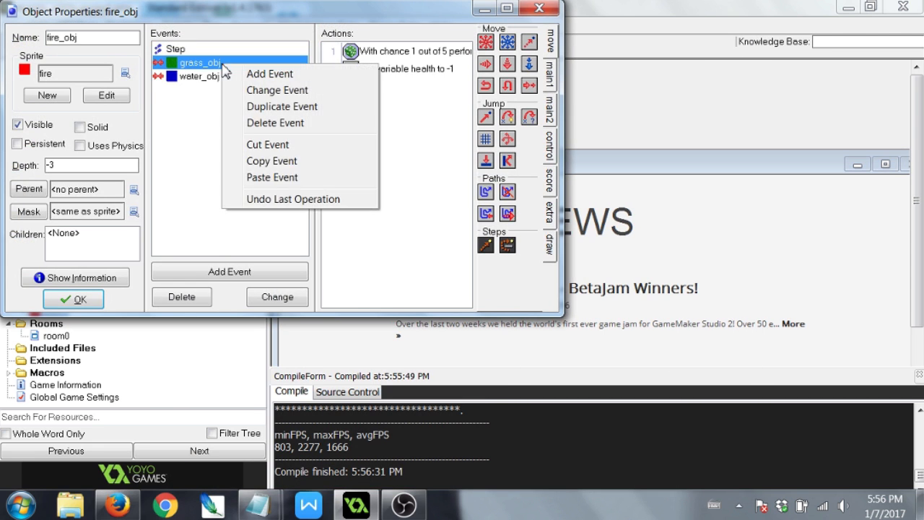
pyautogui.click(290, 92)
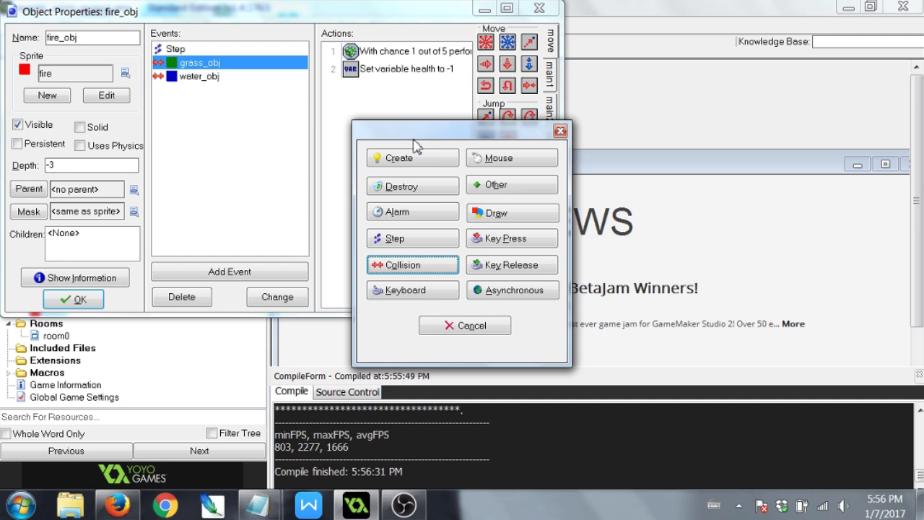
pyautogui.click(412, 238)
pyautogui.click(454, 284)
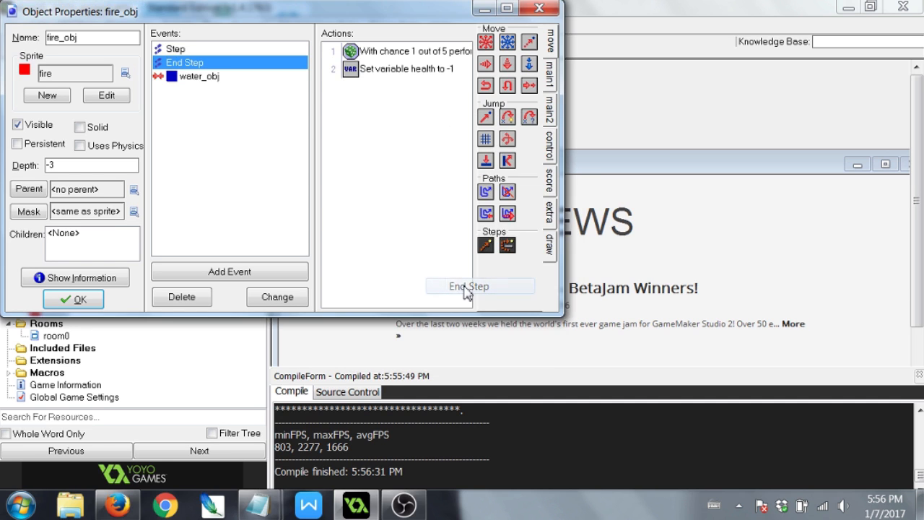
# Insert a Check Object action for grass_obj at relative position 0, 0 between the chance test and the Set Variable action.
pyautogui.click(416, 54)
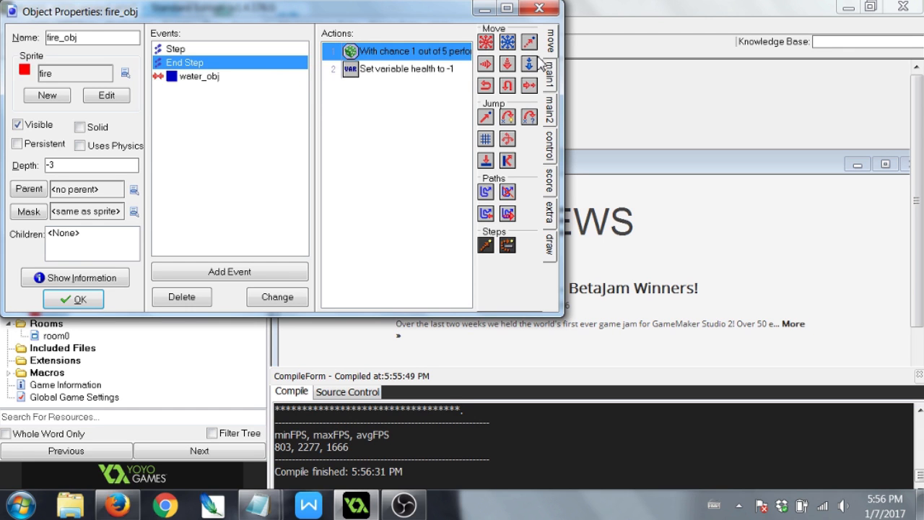
pyautogui.click(553, 78)
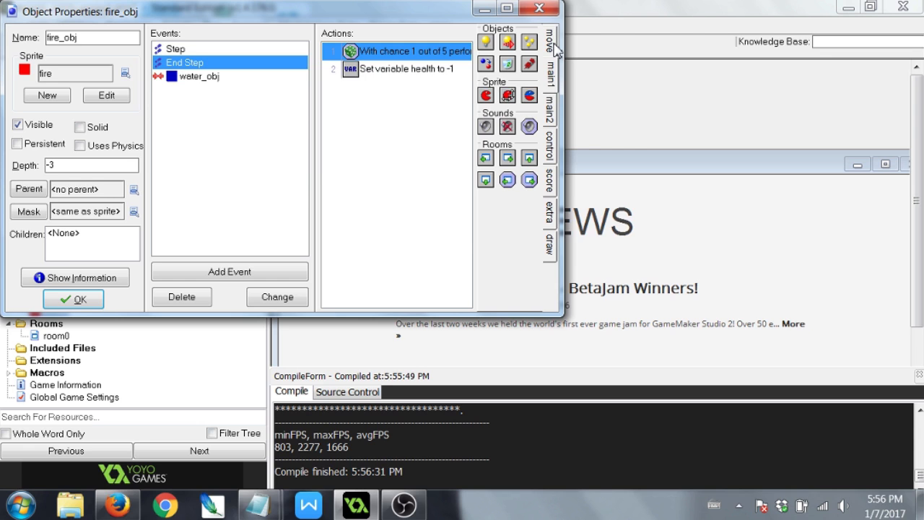
pyautogui.click(551, 43)
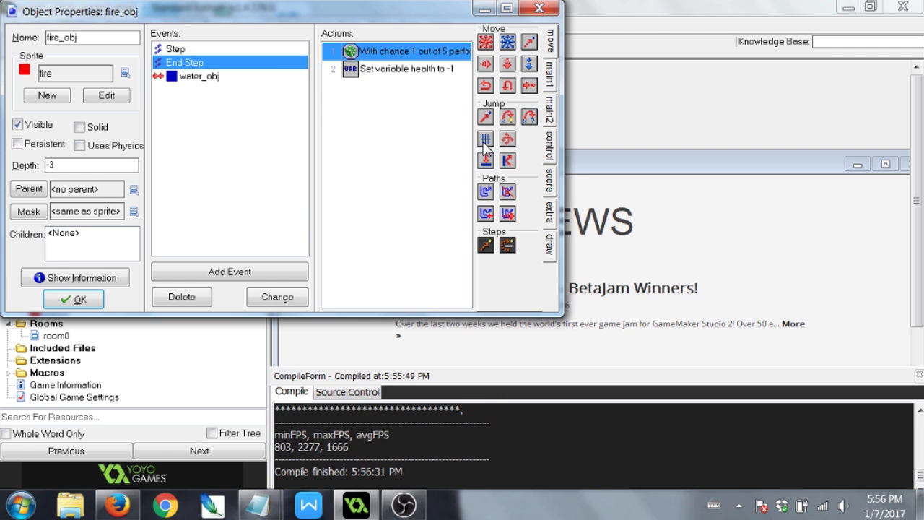
pyautogui.click(552, 144)
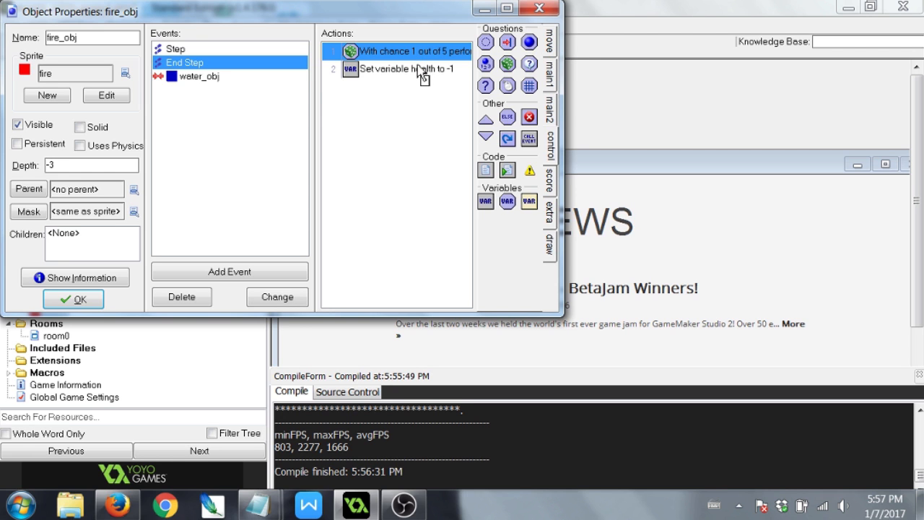
pyautogui.moveTo(422, 76); pyautogui.dragTo(426, 74)
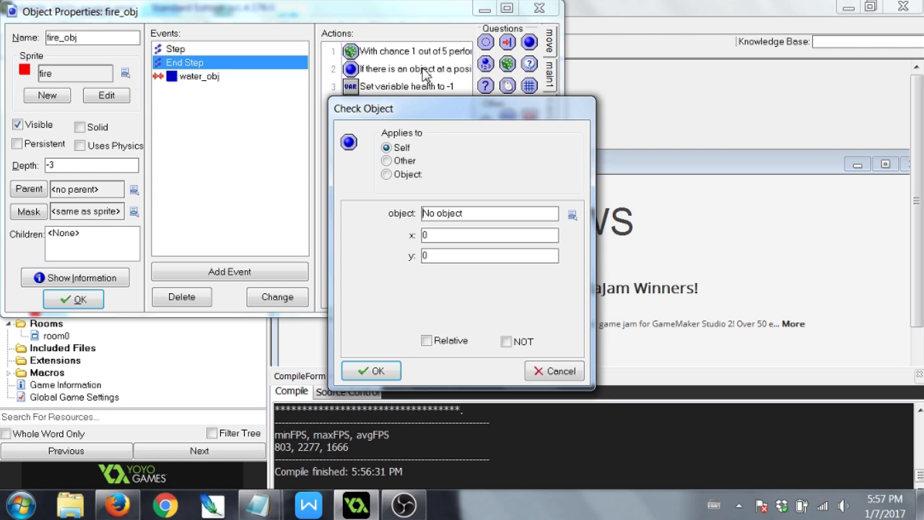
pyautogui.click(572, 214)
pyautogui.click(593, 246)
pyautogui.click(442, 342)
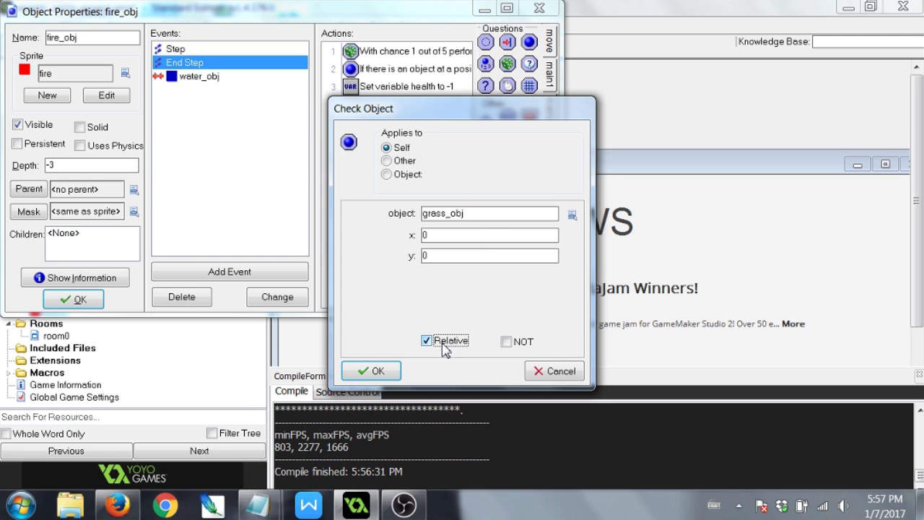
pyautogui.click(369, 371)
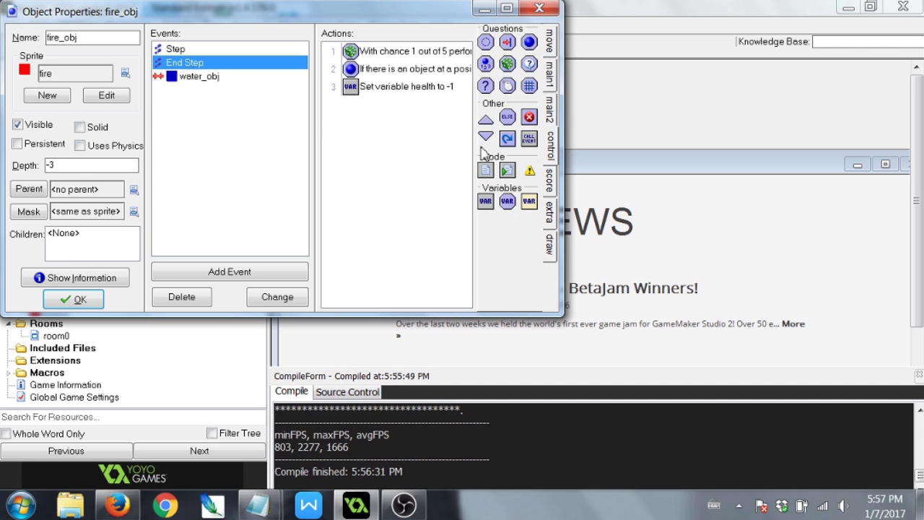
# Enclose the Check Object and Set Variable actions in a block under the chance test and confirm fire_obj.
pyautogui.moveTo(441, 80); pyautogui.dragTo(435, 73)
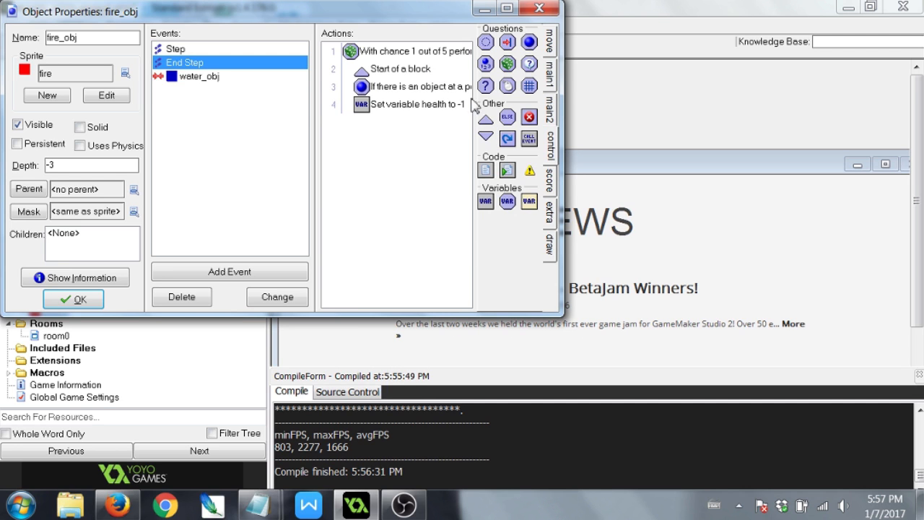
pyautogui.moveTo(486, 137); pyautogui.dragTo(448, 133)
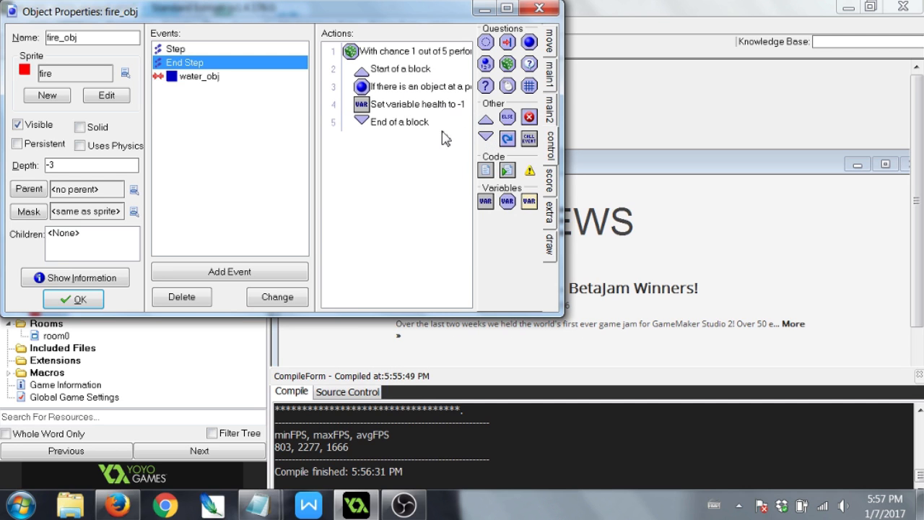
pyautogui.click(101, 300)
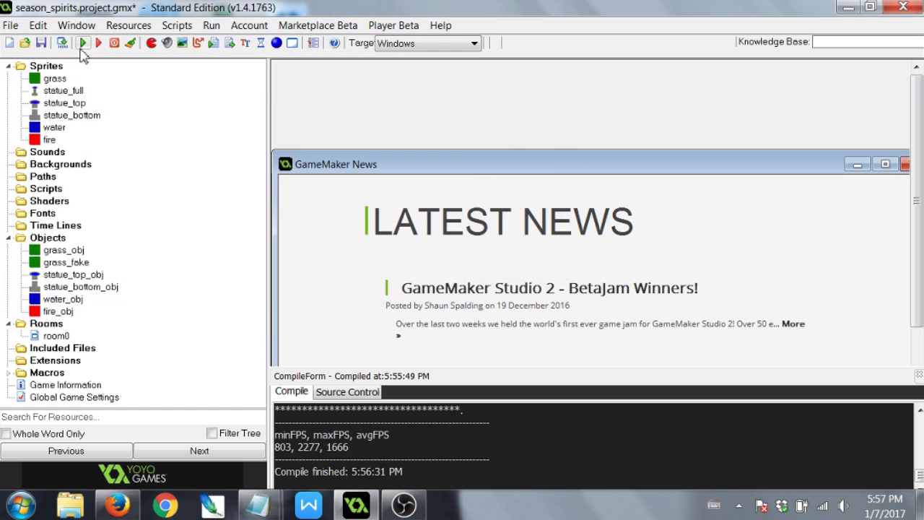
# Save the changed project, run the game to watch the fire instances on the grass, and close it.
pyautogui.click(41, 45)
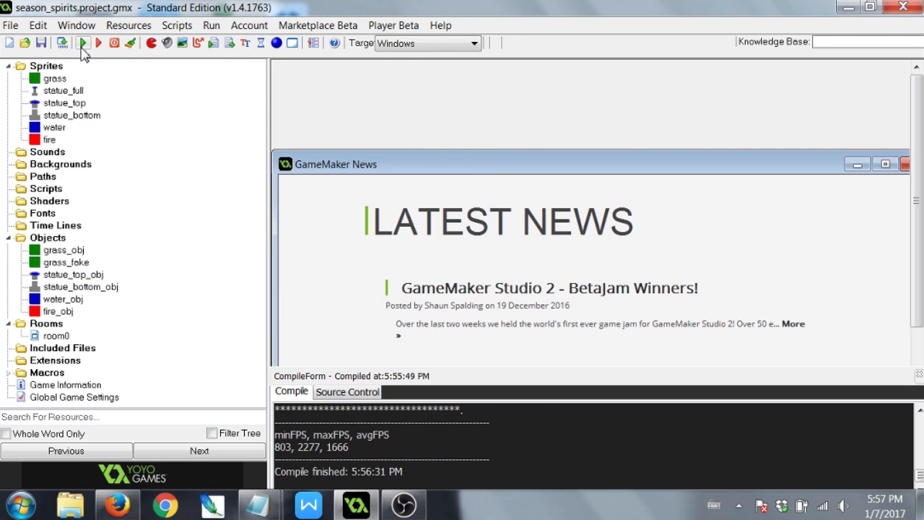
pyautogui.click(82, 43)
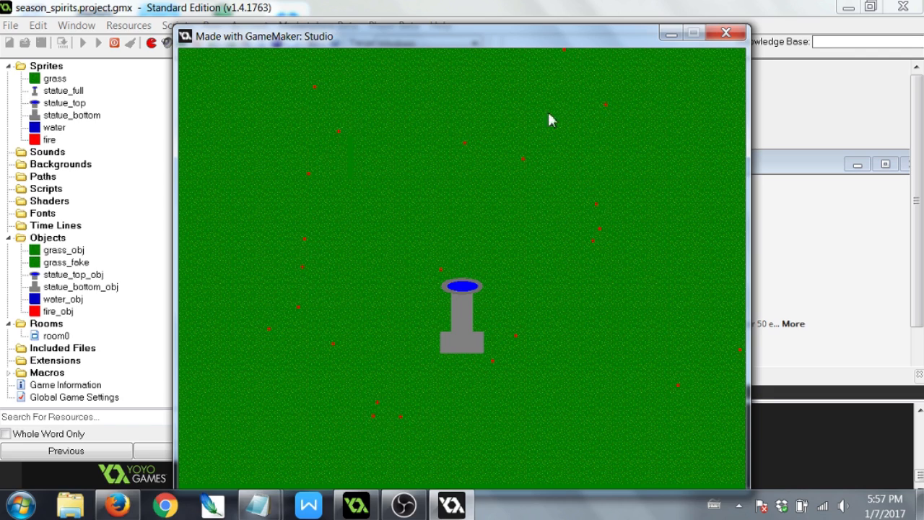
pyautogui.moveTo(570, 43); pyautogui.dragTo(605, 36)
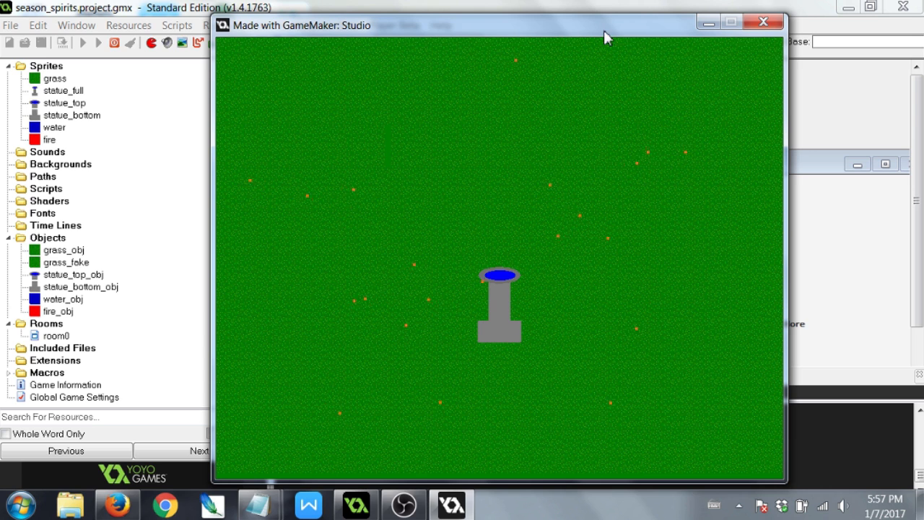
pyautogui.click(761, 26)
# Change the variable name to ghp in the Set Variable action of grass_obj's Create event.
pyautogui.doubleClick(62, 249)
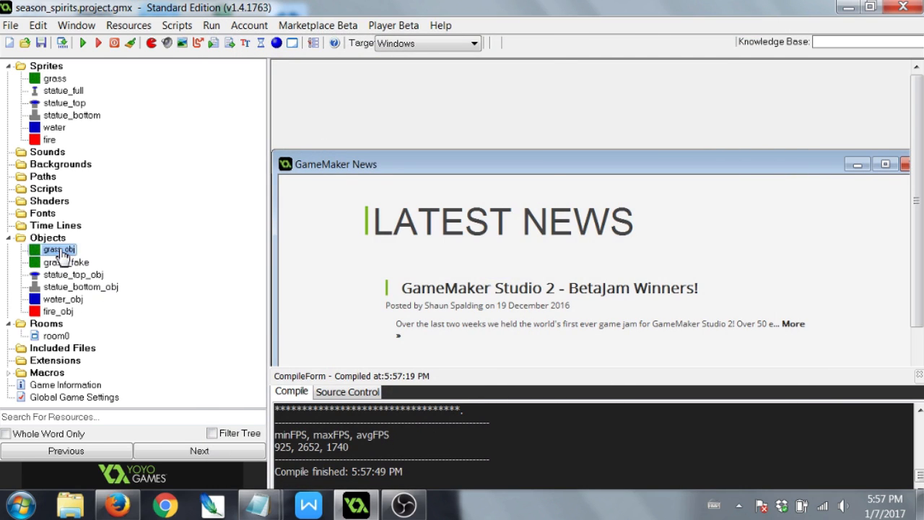
pyautogui.doubleClick(405, 69)
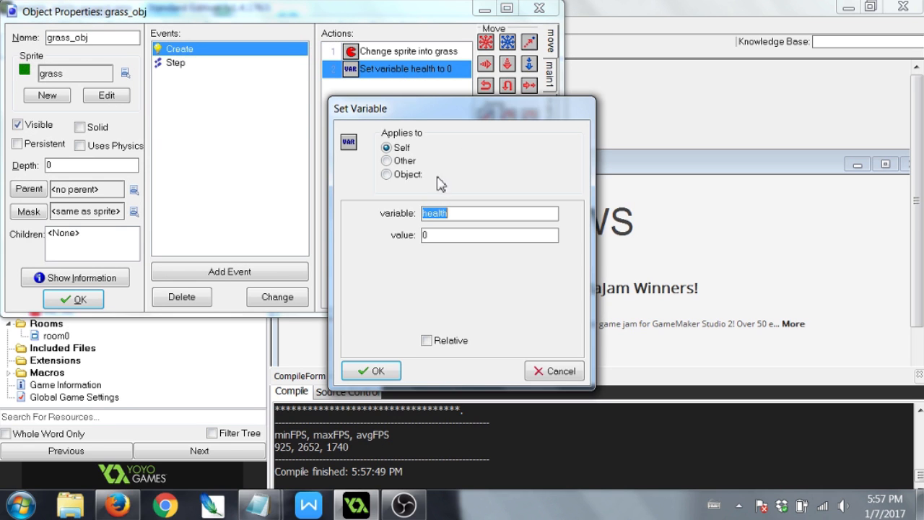
pyautogui.write('ghp')
pyautogui.press('Return')
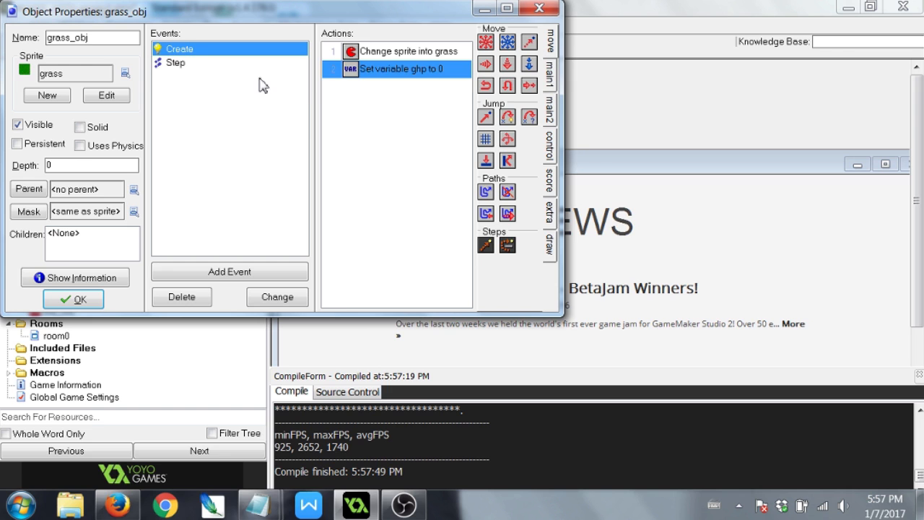
# Change the variable to ghp in both Test Variable actions of grass_obj's Step event.
pyautogui.click(225, 62)
pyautogui.doubleClick(417, 58)
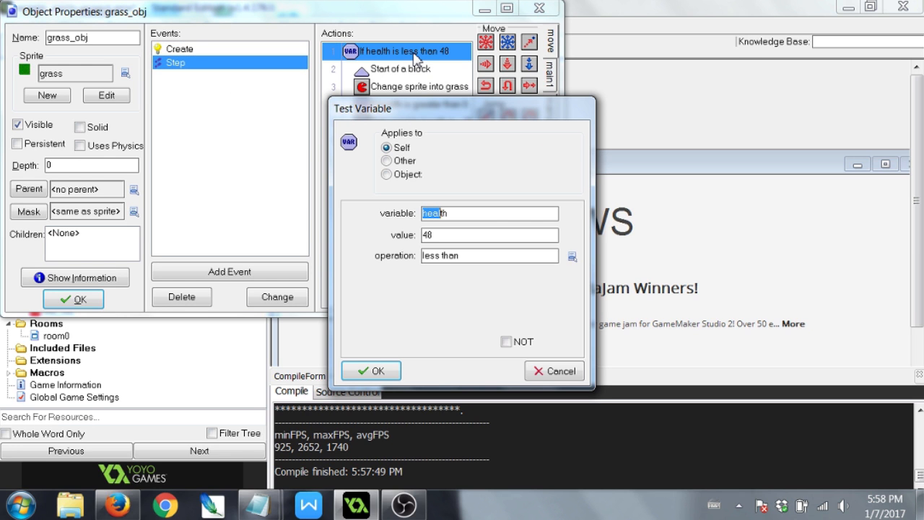
pyautogui.write('ghp')
pyautogui.press('Return')
pyautogui.doubleClick(414, 106)
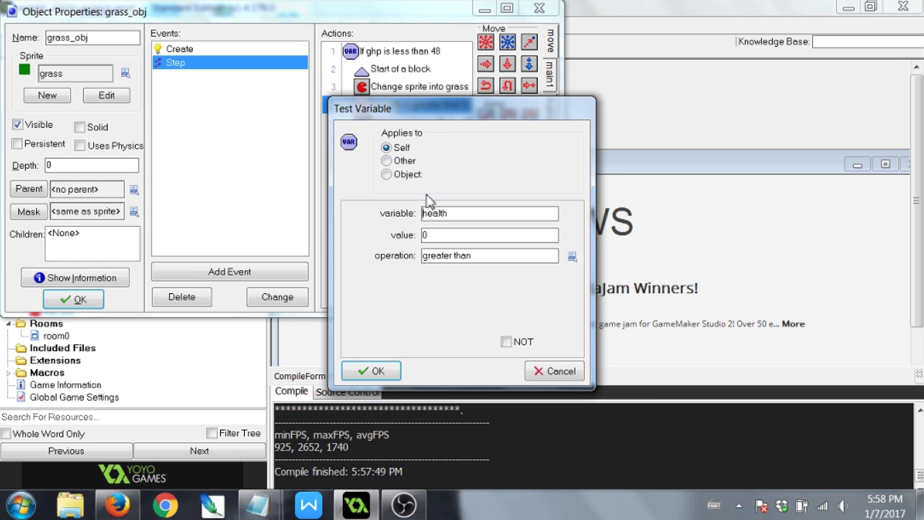
pyautogui.doubleClick(455, 212)
pyautogui.write('gh')
pyautogui.press('Return')
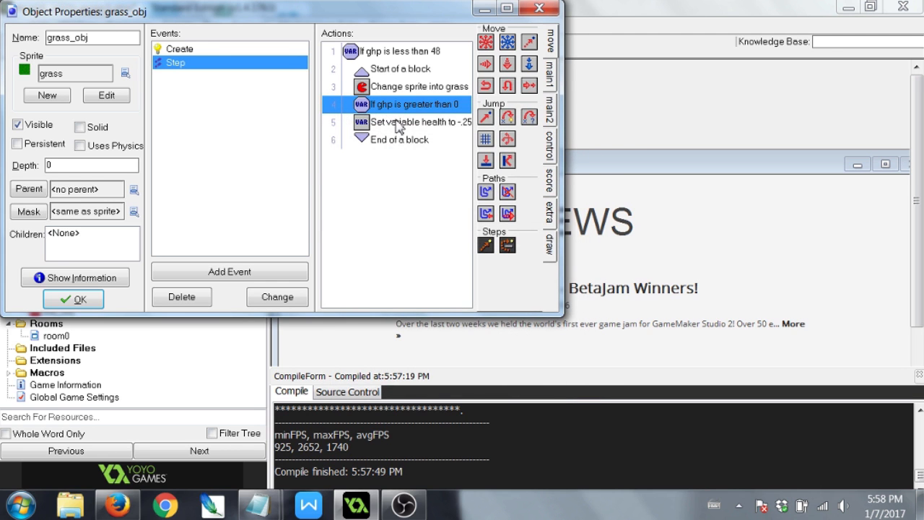
# Change the variable to ghp in the Set Variable action of grass_obj's Step event.
pyautogui.doubleClick(398, 122)
pyautogui.doubleClick(466, 213)
pyautogui.write('g')
pyautogui.press('Return')
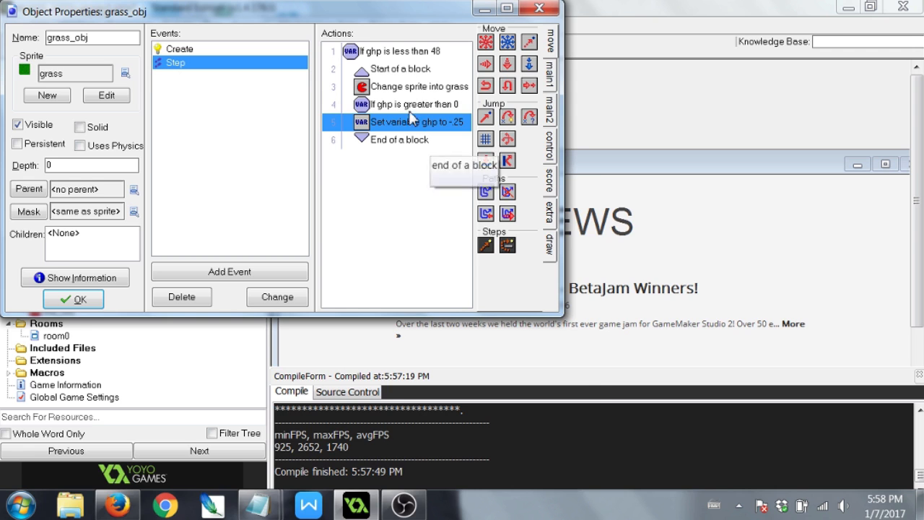
# Set the subimage of the Change Sprite action in grass_obj's Step event to ghp and confirm the object's properties.
pyautogui.doubleClick(422, 87)
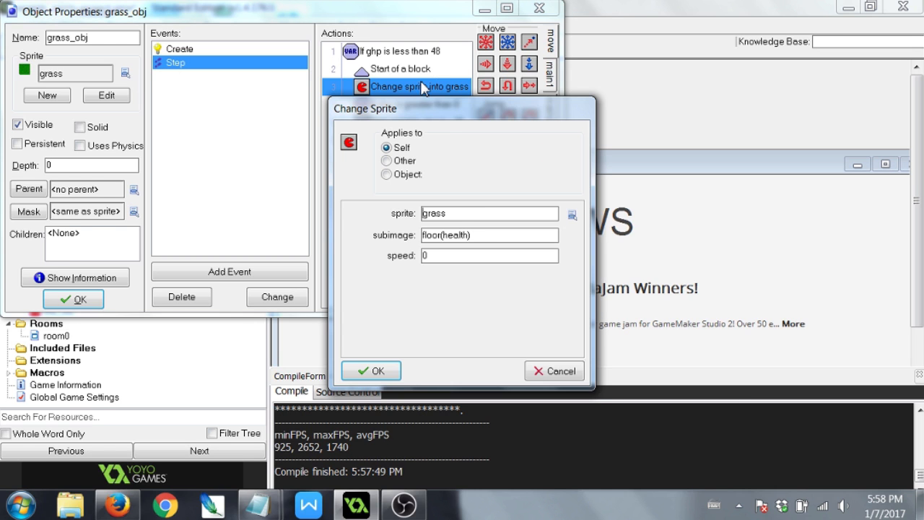
pyautogui.doubleClick(500, 233)
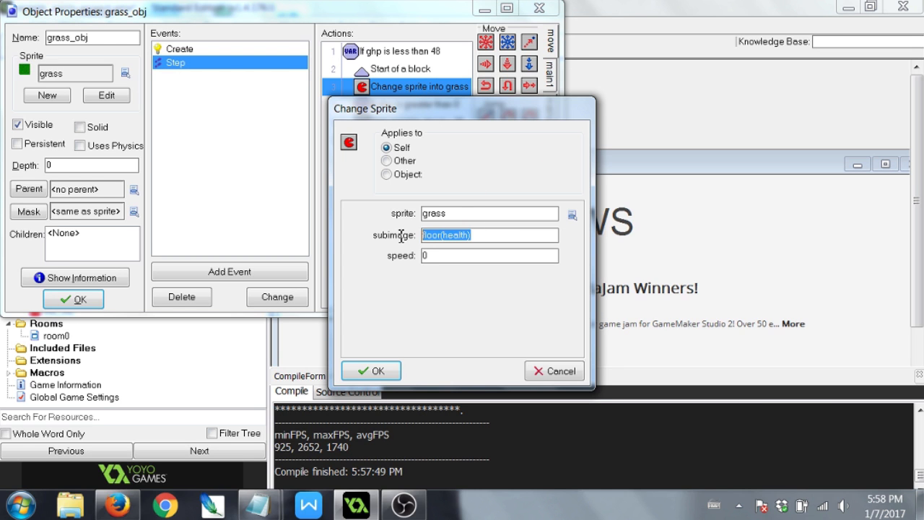
pyautogui.write('ghp')
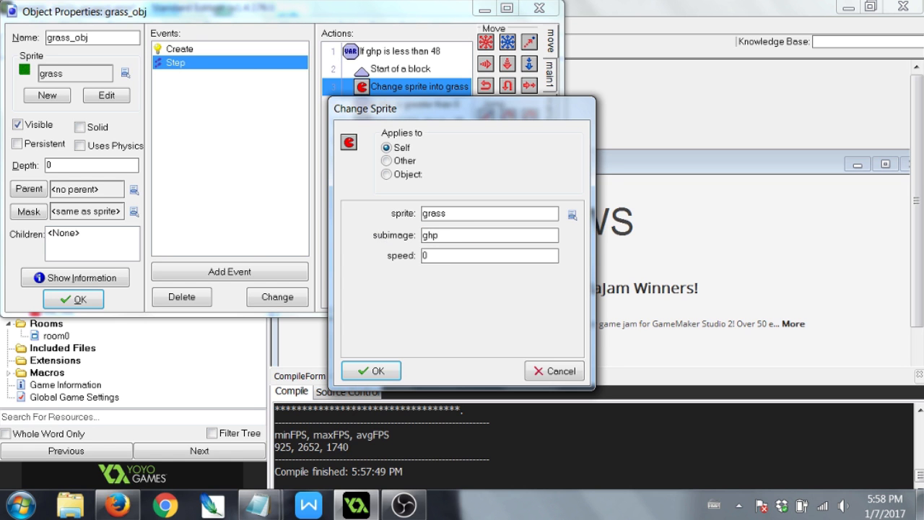
pyautogui.click(370, 370)
pyautogui.click(80, 299)
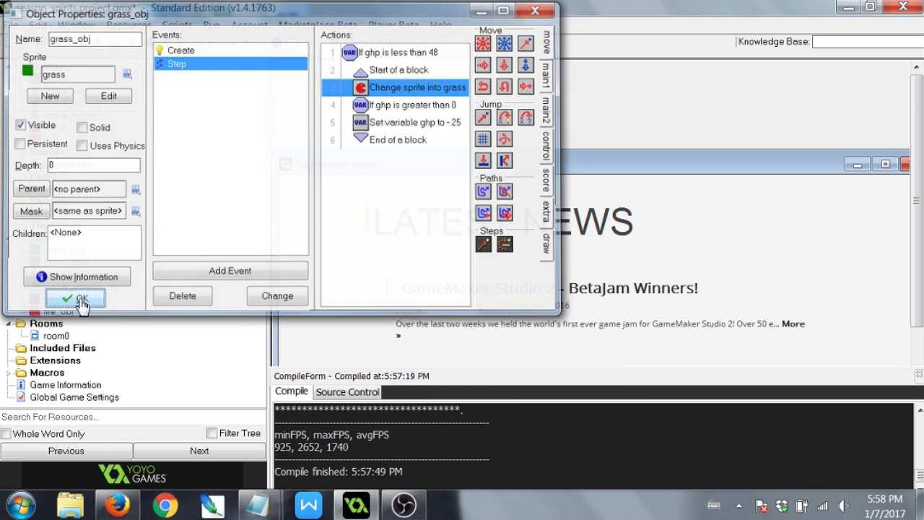
# Change the variable to ghp in the Set Variable action of fire_obj's End Step event and confirm the object's properties.
pyautogui.doubleClick(63, 312)
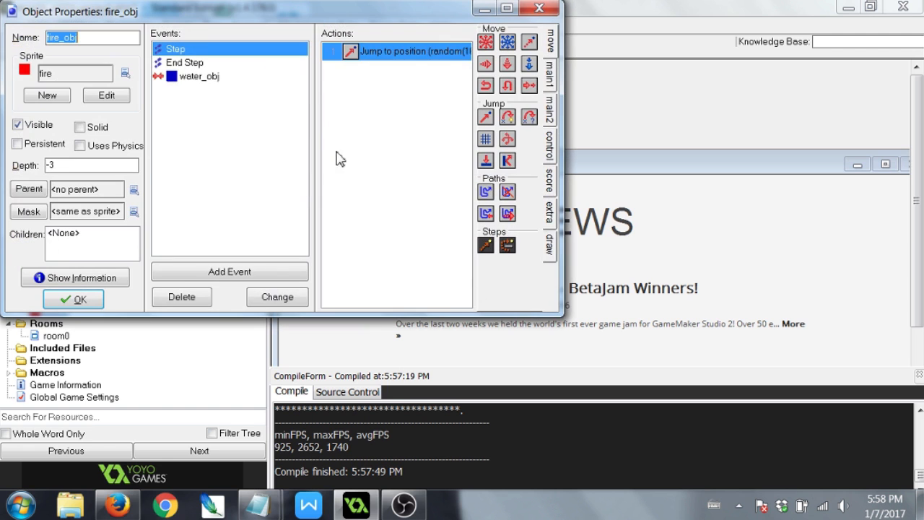
pyautogui.click(225, 77)
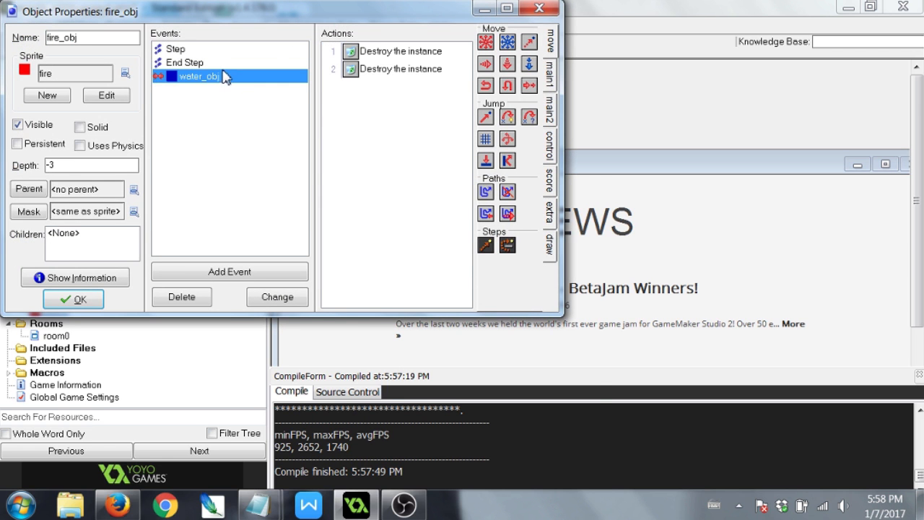
pyautogui.click(209, 63)
pyautogui.doubleClick(402, 105)
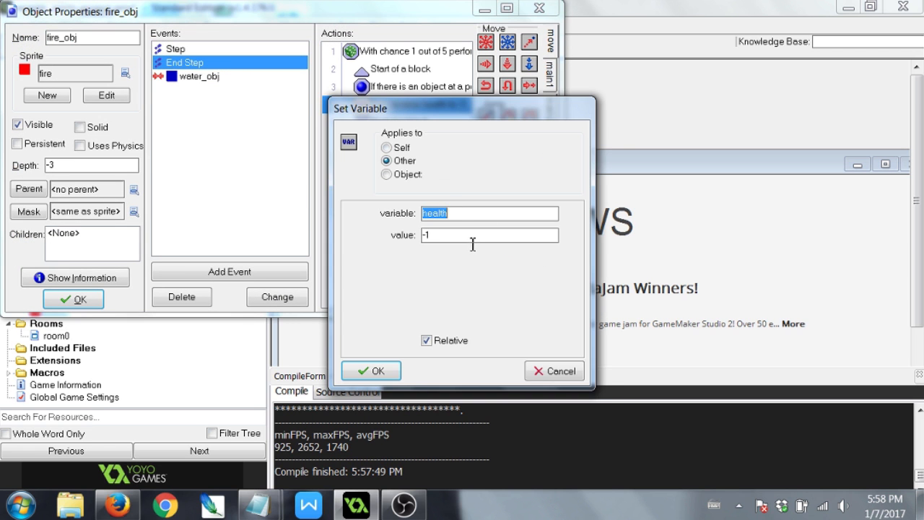
pyautogui.write('ghp')
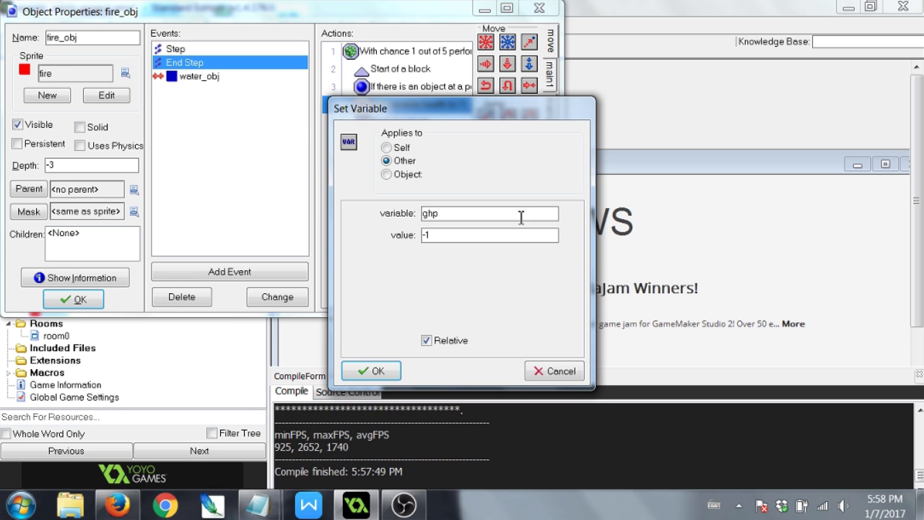
pyautogui.click(370, 370)
pyautogui.click(76, 299)
# Save the project, run the game to test the ghp variable, and abort the run.
pyautogui.click(42, 43)
pyautogui.click(83, 43)
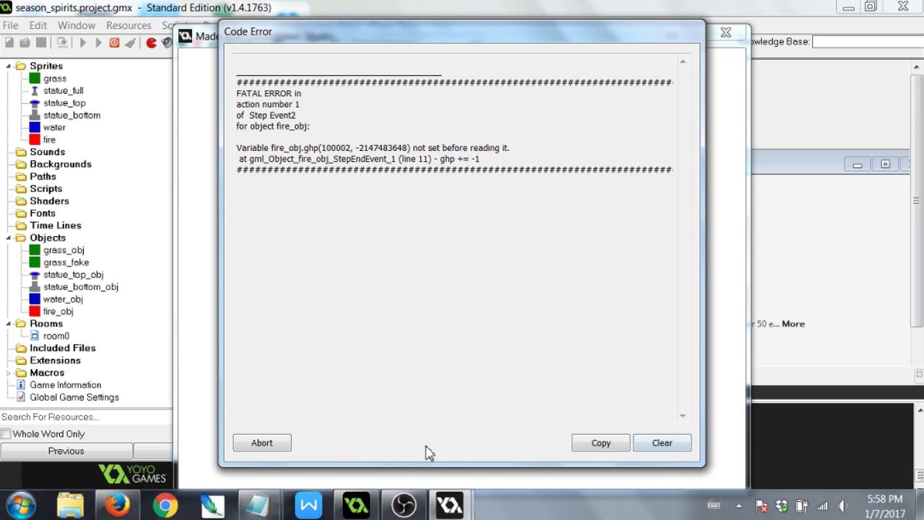
pyautogui.click(273, 441)
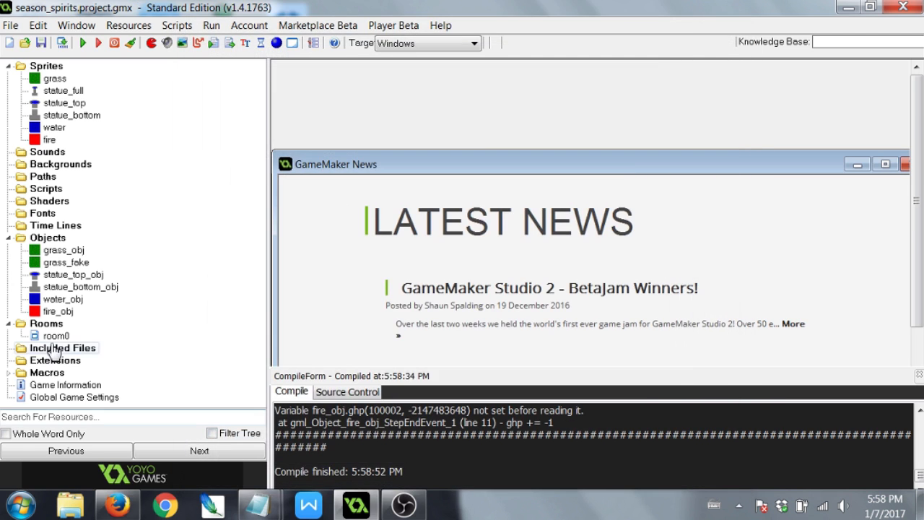
# Examine the Check Object and Set Variable settings in fire_obj's End Step event.
pyautogui.doubleClick(71, 316)
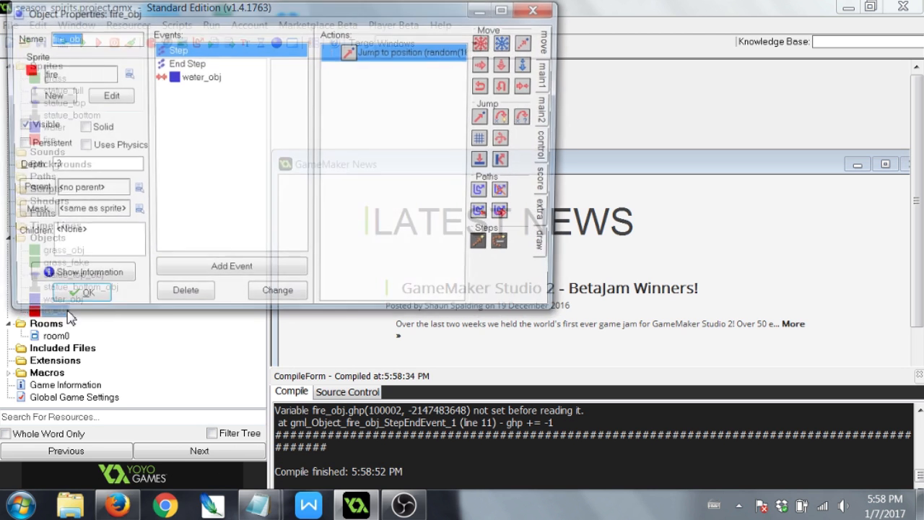
pyautogui.click(206, 77)
pyautogui.click(185, 63)
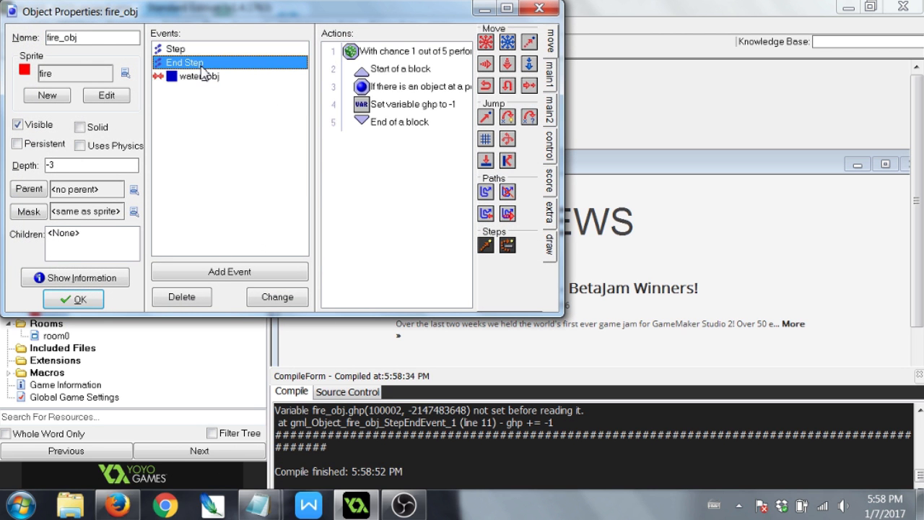
pyautogui.doubleClick(392, 88)
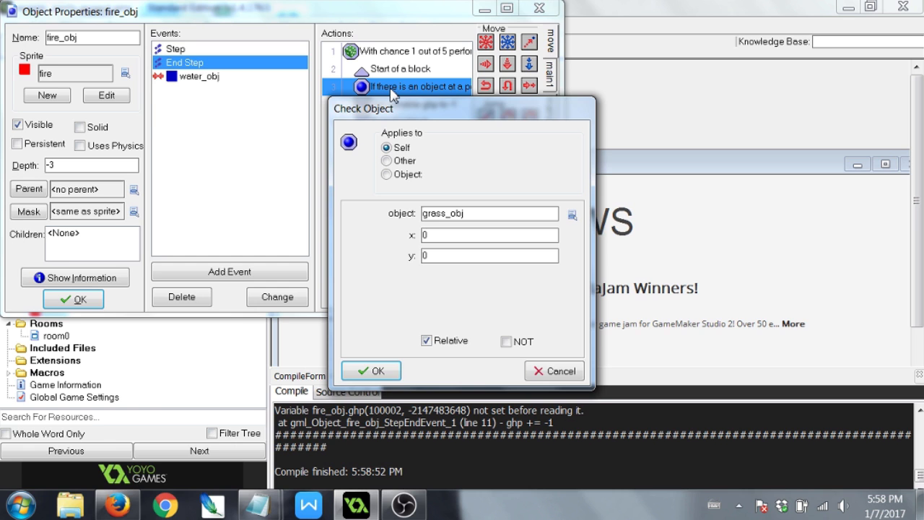
pyautogui.click(371, 370)
pyautogui.doubleClick(394, 108)
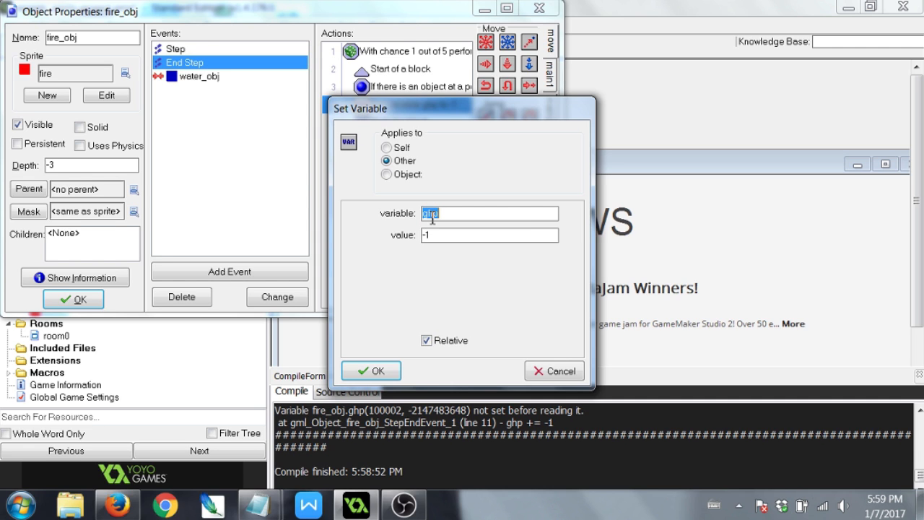
pyautogui.click(554, 375)
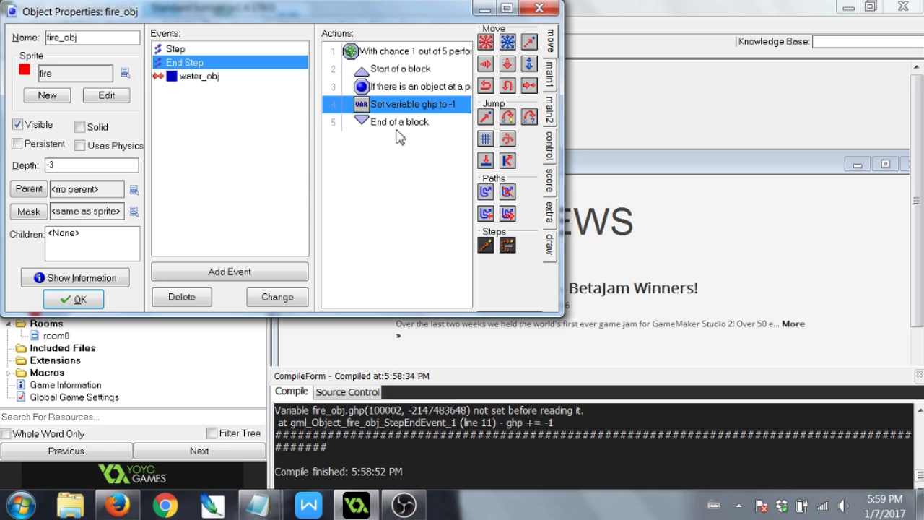
# Cut the whole chance block, from the chance test to the block end, out of fire_obj's End Step event.
pyautogui.click(398, 122)
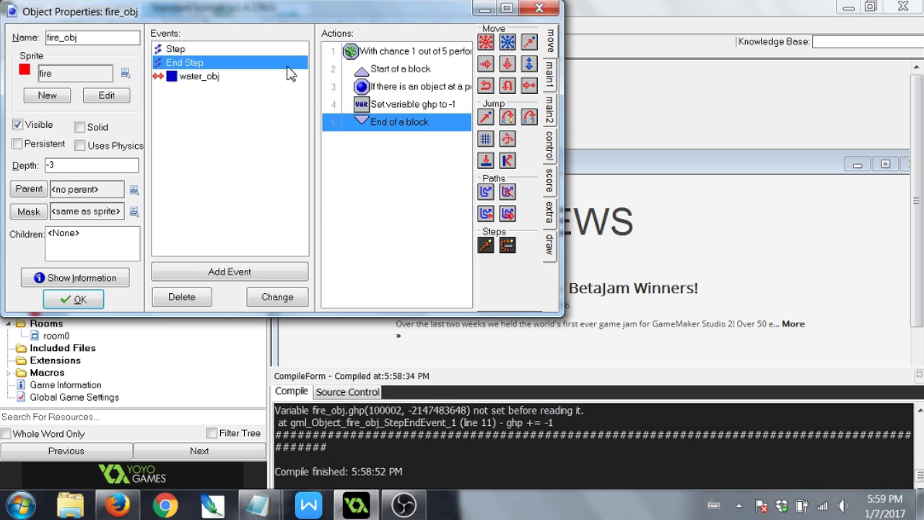
pyautogui.hotkey('shift', 'Up')
pyautogui.hotkey('shift', 'Up')
pyautogui.hotkey('shift', 'Up')
pyautogui.hotkey('shift', 'Up')
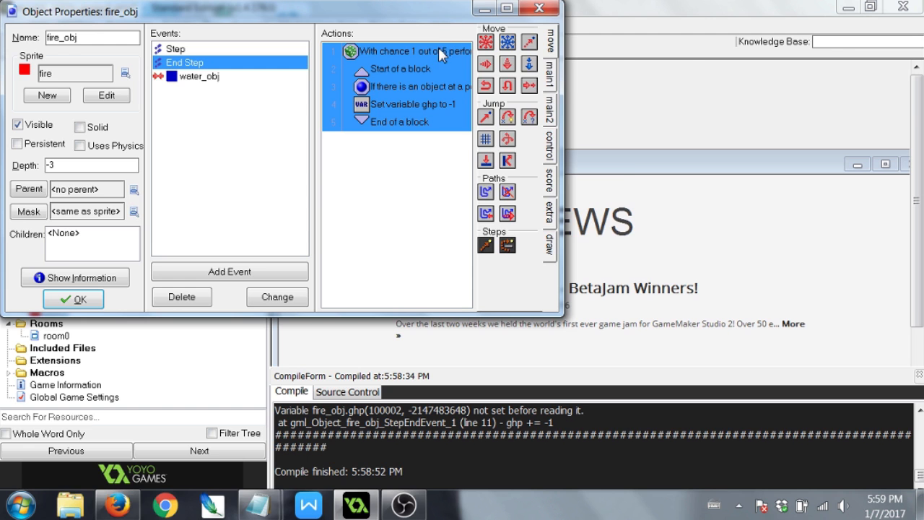
pyautogui.rightClick(438, 47)
pyautogui.click(471, 96)
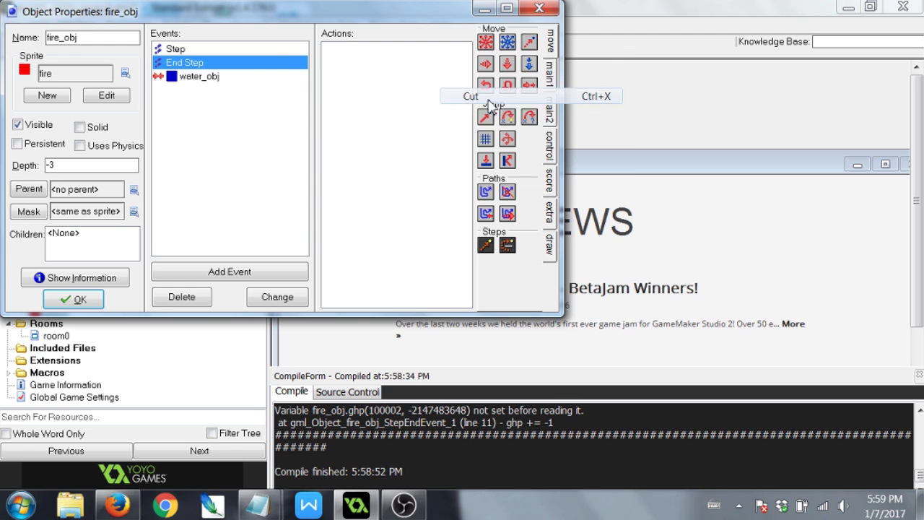
# Delete the empty End Step event from fire_obj and confirm the object's properties.
pyautogui.rightClick(275, 72)
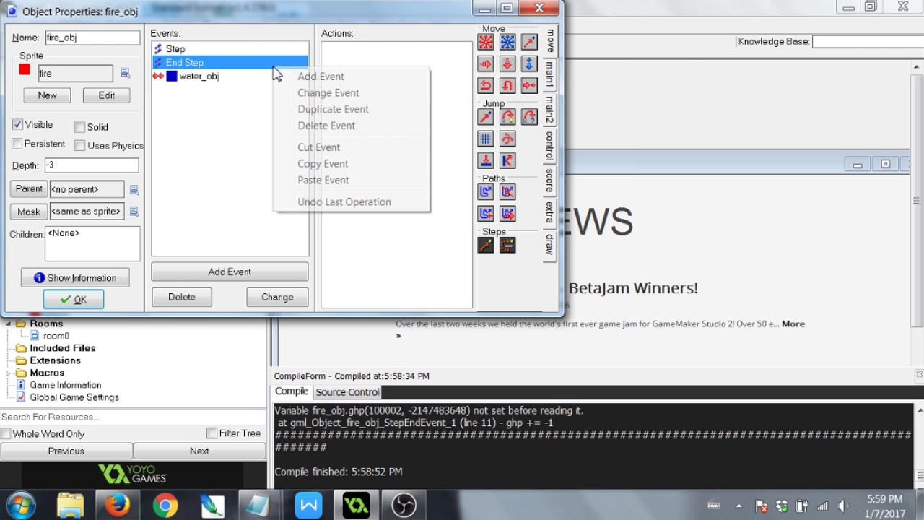
pyautogui.click(312, 127)
pyautogui.click(73, 298)
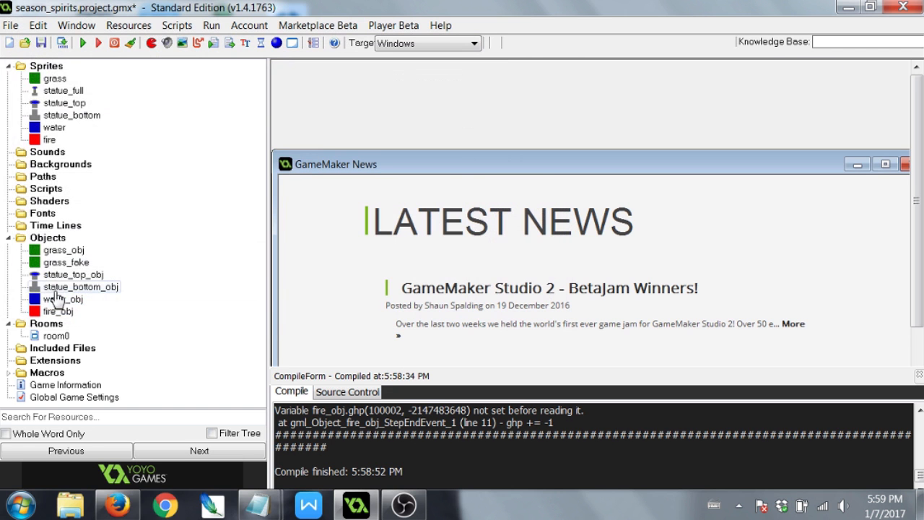
# Paste the cut chance block into the actions of grass_obj's Step event.
pyautogui.click(65, 251)
pyautogui.doubleClick(70, 251)
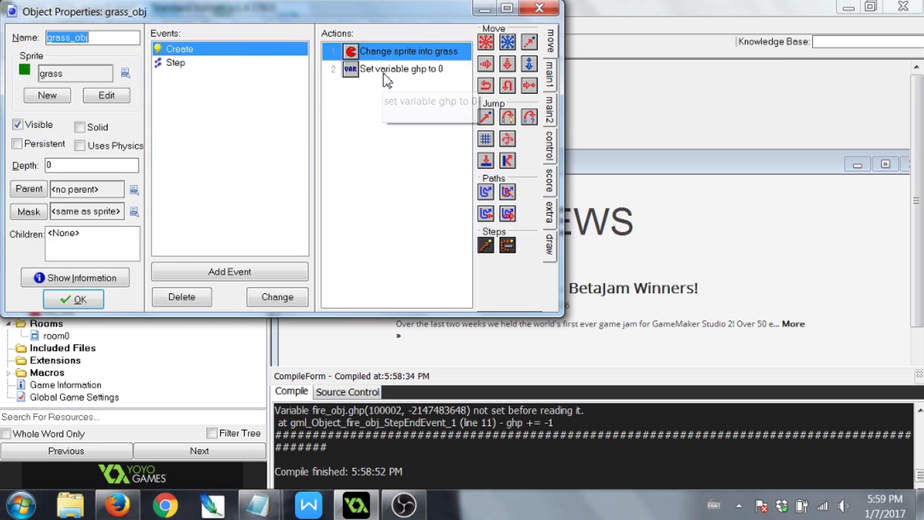
pyautogui.click(253, 64)
pyautogui.rightClick(375, 190)
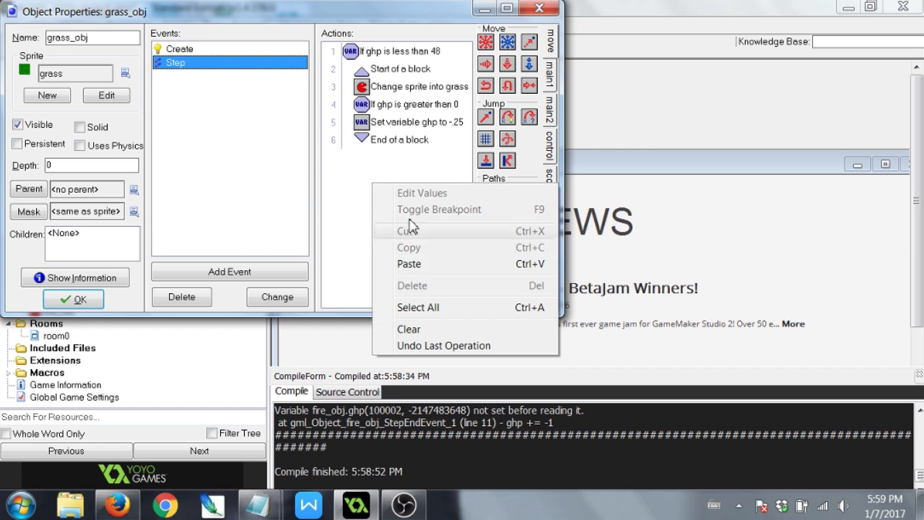
pyautogui.click(438, 263)
# Set the object in the pasted Check Object action of grass_obj's Step event to fire_obj.
pyautogui.doubleClick(407, 88)
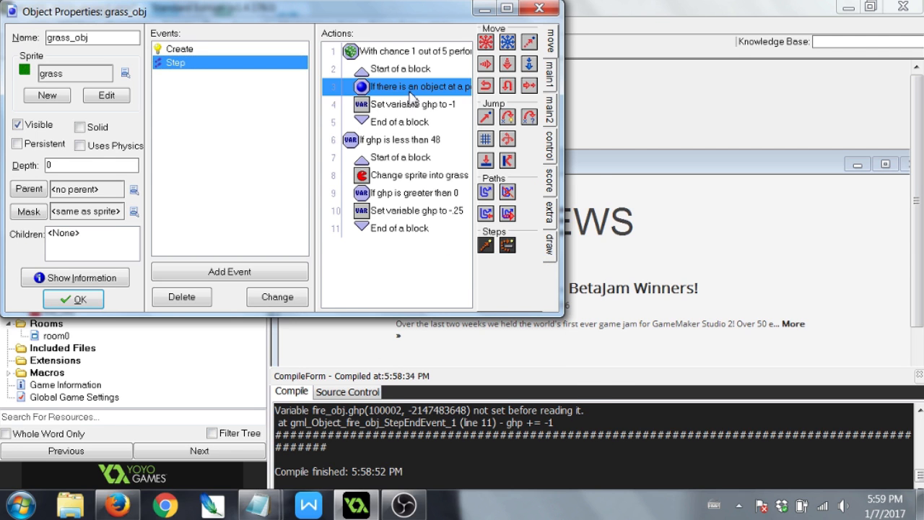
pyautogui.click(580, 210)
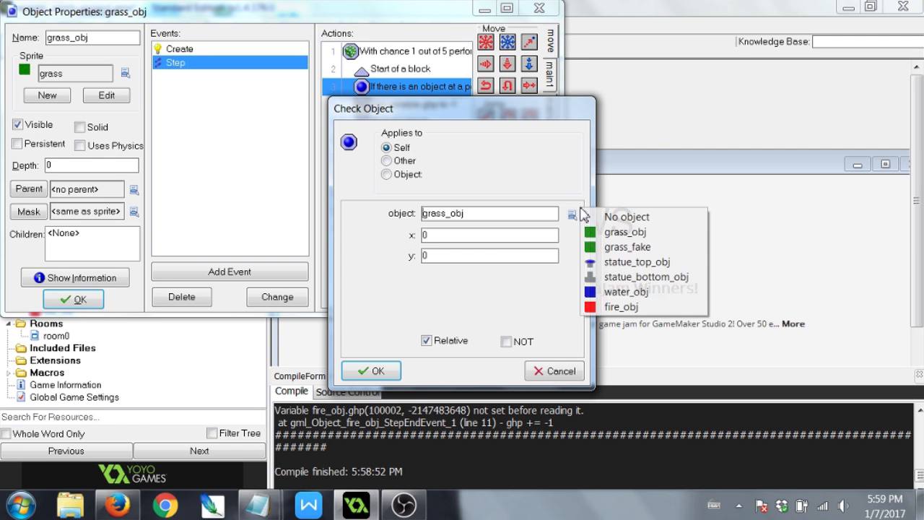
pyautogui.click(622, 308)
pyautogui.click(395, 373)
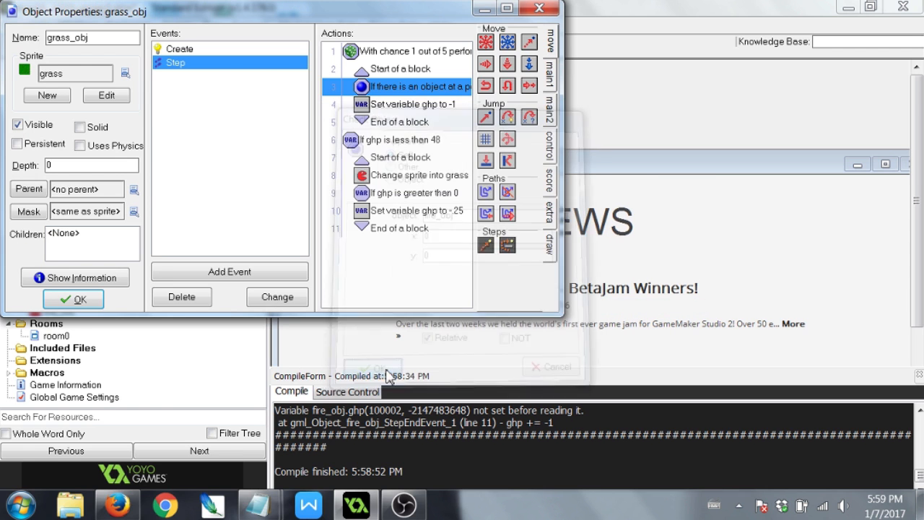
# Make the pasted Set Variable action for ghp apply to Self and confirm grass_obj's properties.
pyautogui.doubleClick(408, 112)
pyautogui.click(388, 147)
pyautogui.click(373, 370)
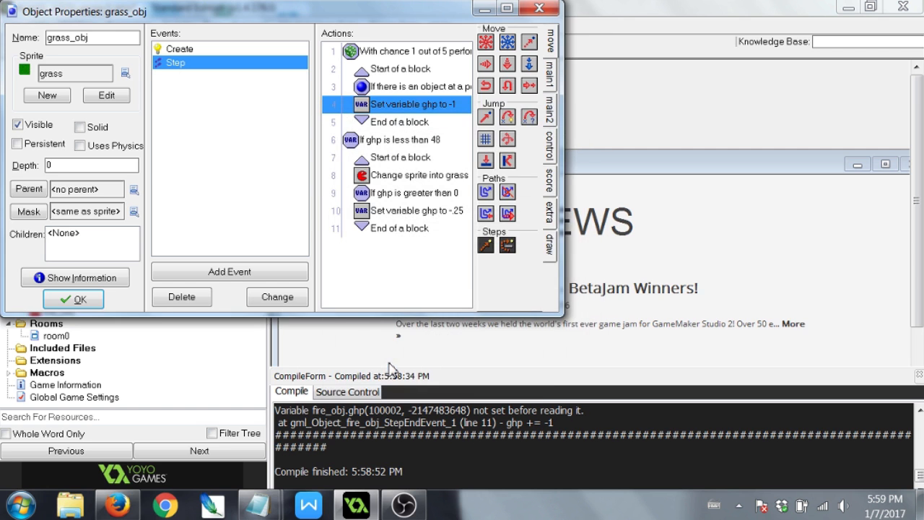
pyautogui.click(73, 298)
# Save the project, run the game to watch how the grass reacts to fire, and close it.
pyautogui.click(42, 43)
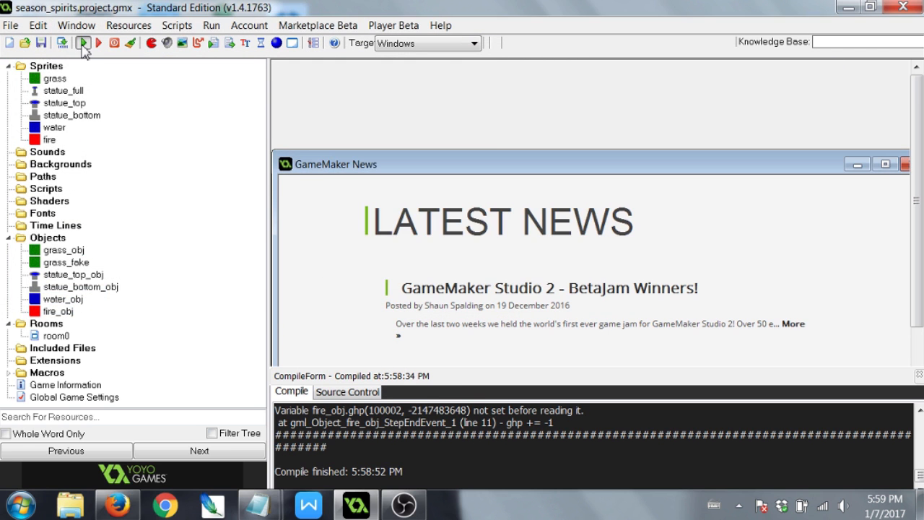
pyautogui.click(83, 43)
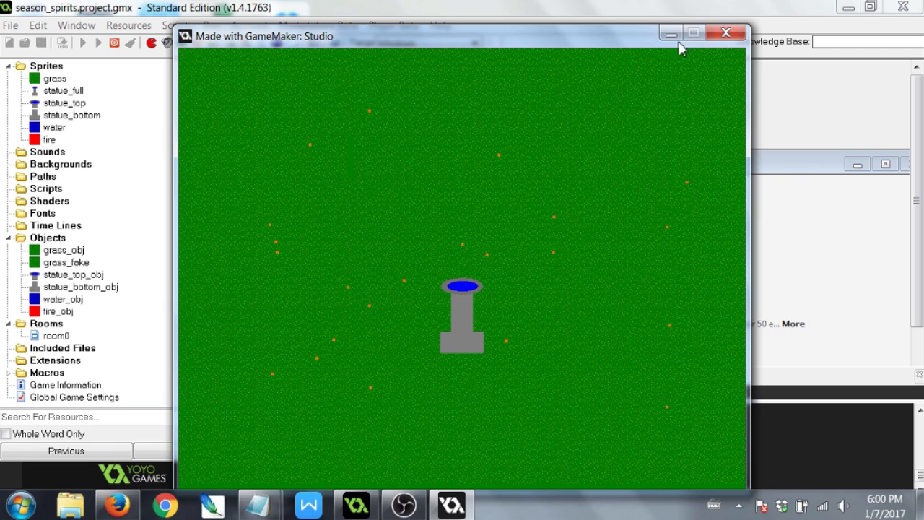
pyautogui.click(725, 32)
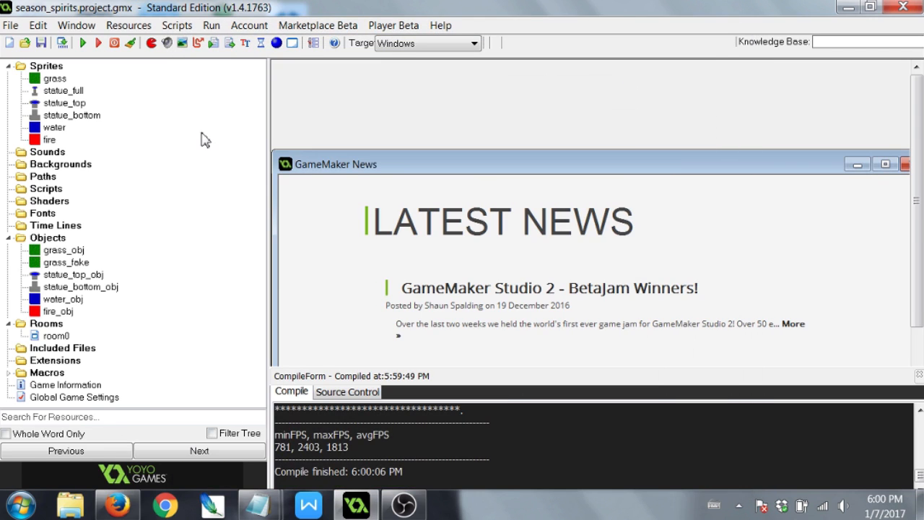
# Add a Check Collision action inside the chance block of grass_obj's Step event, beside the Check Object action.
pyautogui.doubleClick(65, 249)
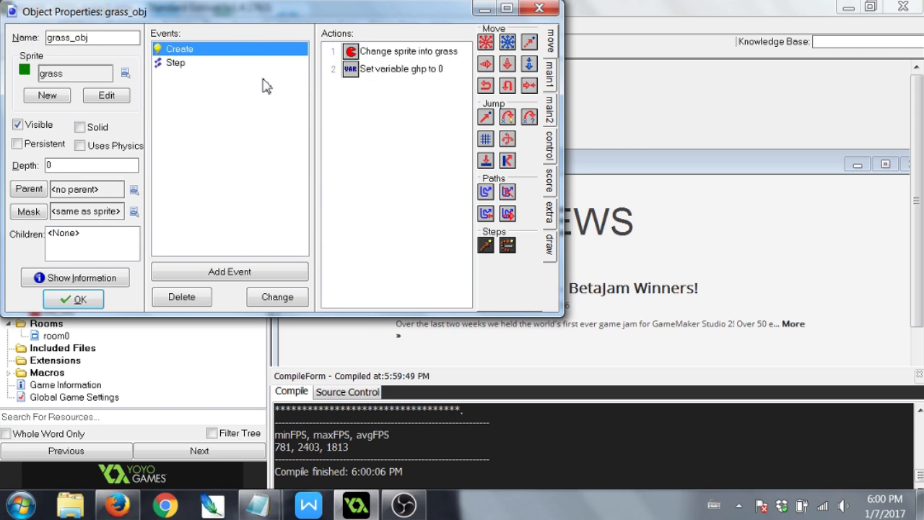
pyautogui.click(231, 62)
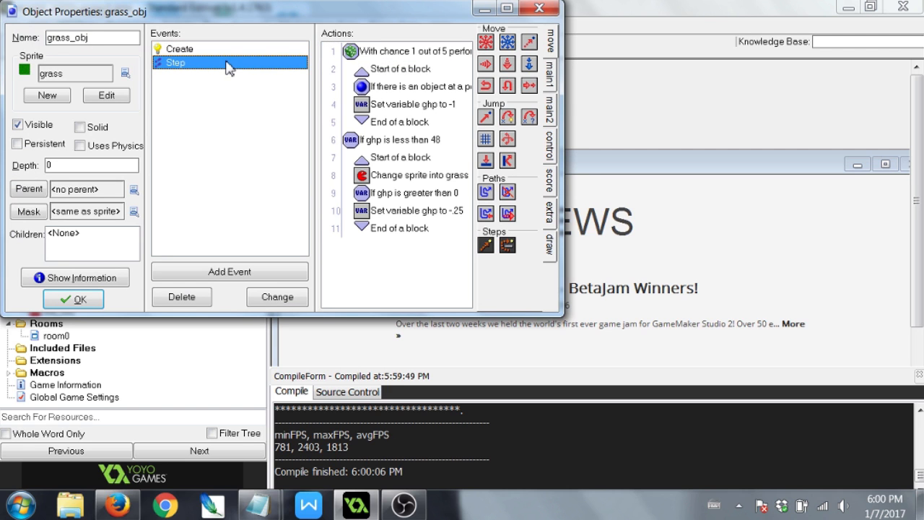
pyautogui.click(431, 88)
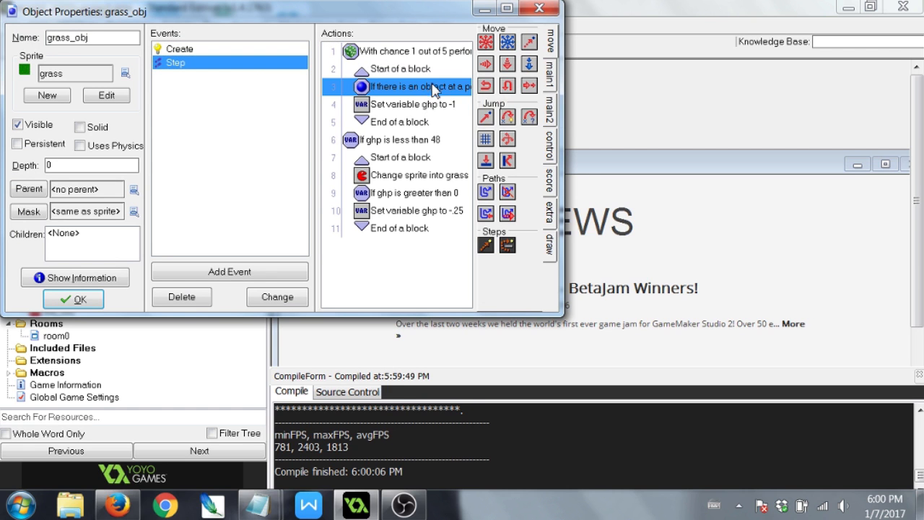
pyautogui.click(554, 113)
pyautogui.click(555, 86)
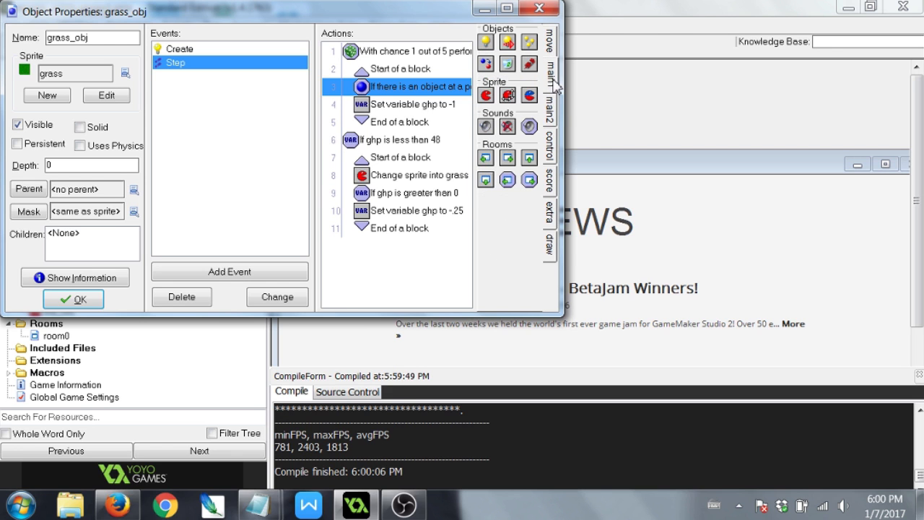
pyautogui.click(555, 143)
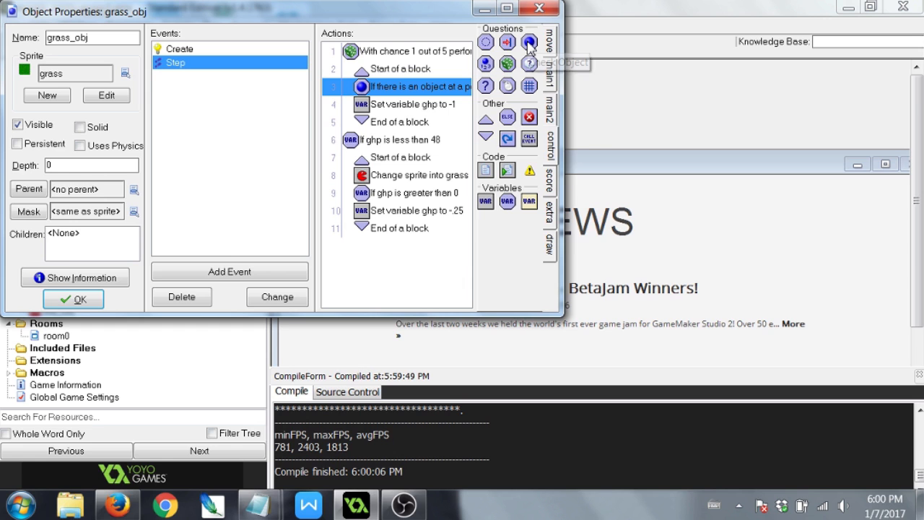
pyautogui.moveTo(509, 45); pyautogui.dragTo(423, 115)
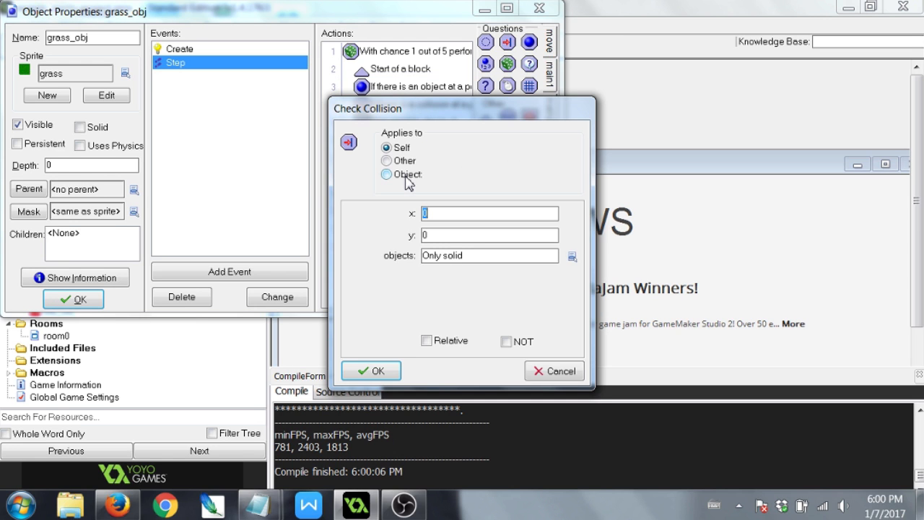
# Make the Check Collision action apply to fire_obj, check against All objects, and use relative coordinates.
pyautogui.click(572, 256)
pyautogui.click(612, 286)
pyautogui.click(388, 160)
pyautogui.click(401, 176)
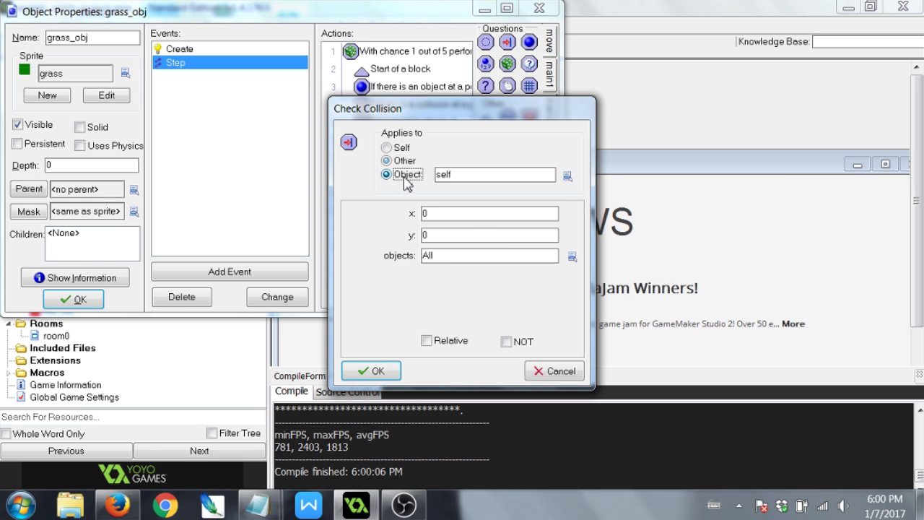
pyautogui.click(567, 175)
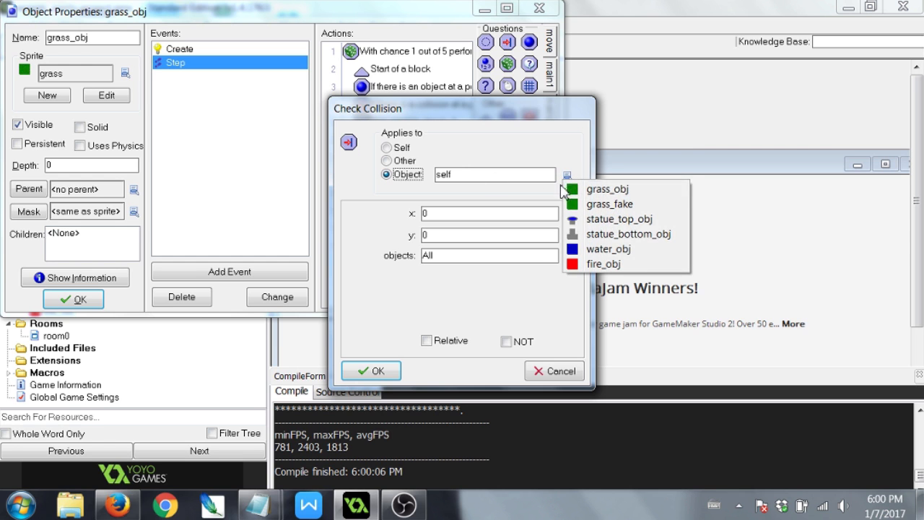
pyautogui.click(603, 264)
pyautogui.click(450, 341)
pyautogui.click(373, 371)
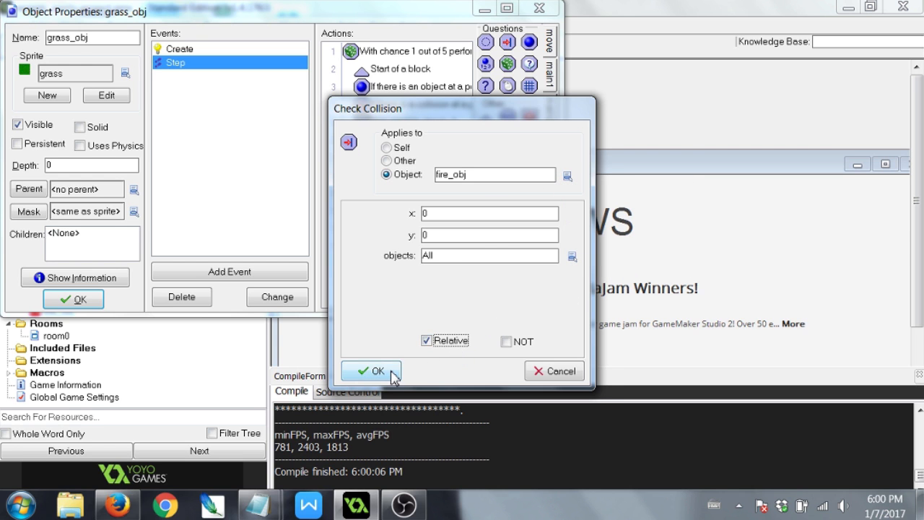
# Delete the Check Object action from the chance block of grass_obj's Step event.
pyautogui.click(404, 88)
pyautogui.rightClick(404, 91)
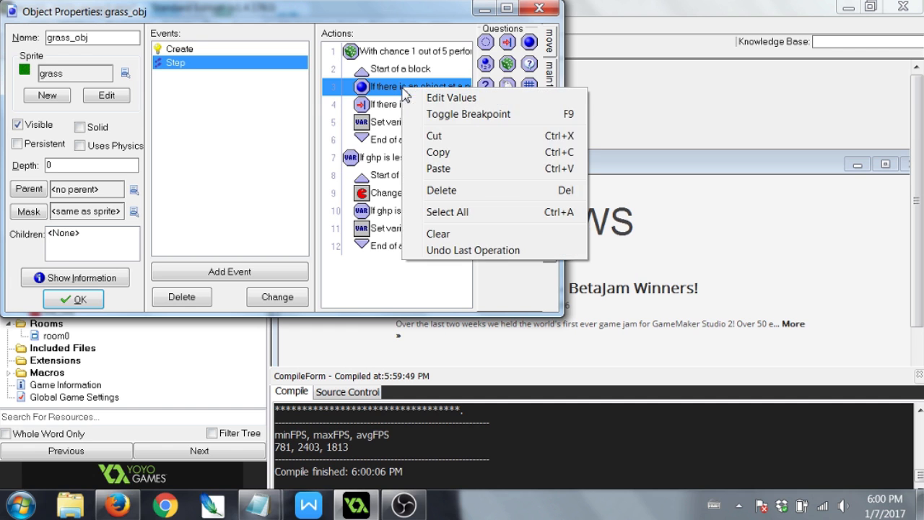
pyautogui.click(465, 191)
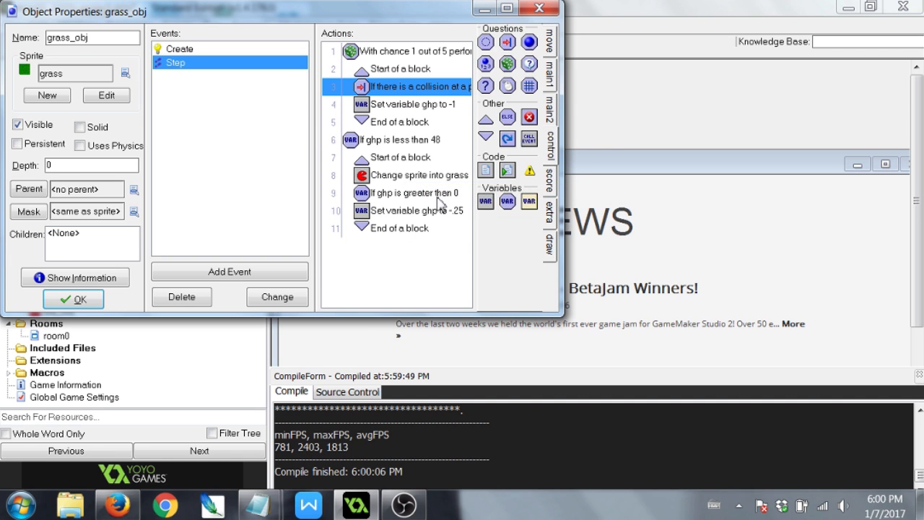
pyautogui.click(286, 271)
pyautogui.click(411, 265)
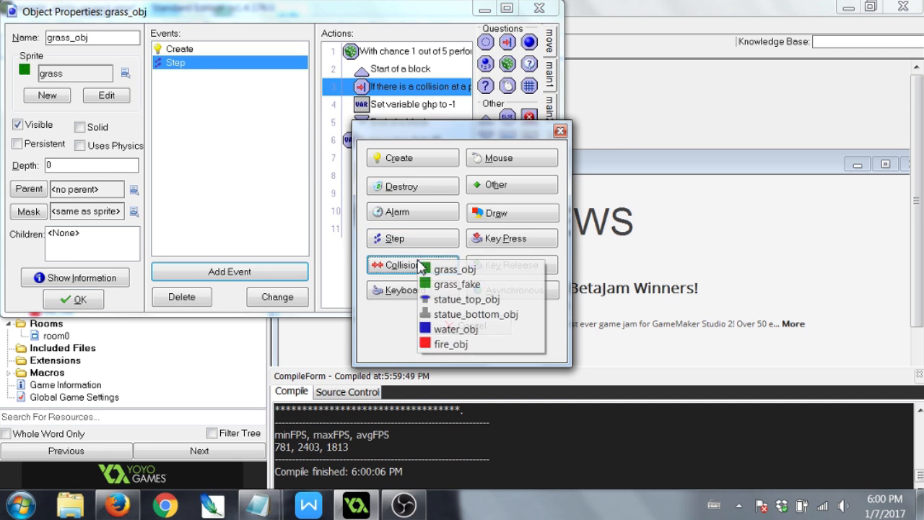
pyautogui.click(454, 344)
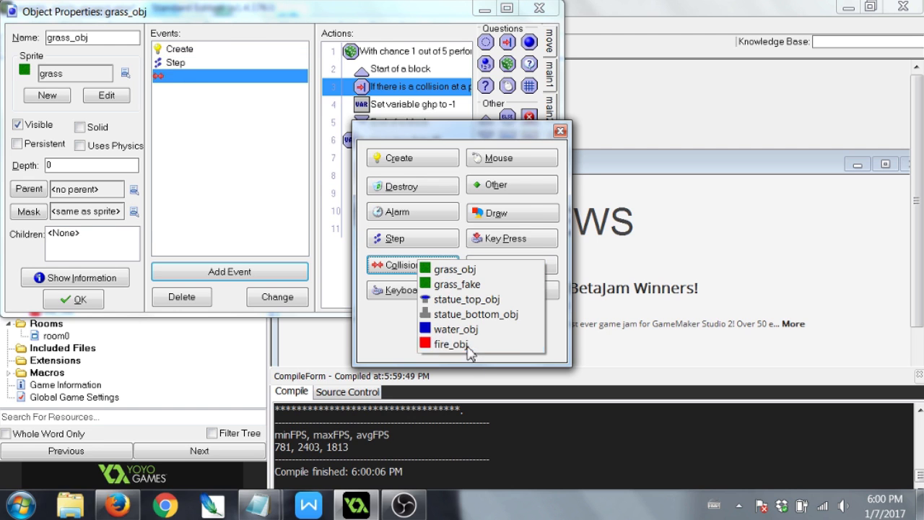
pyautogui.rightClick(240, 90)
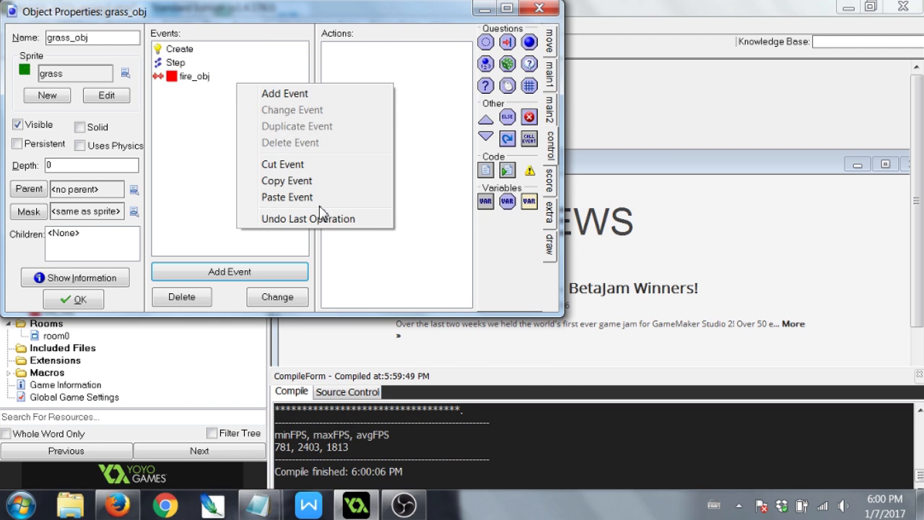
pyautogui.rightClick(188, 73)
pyautogui.click(169, 76)
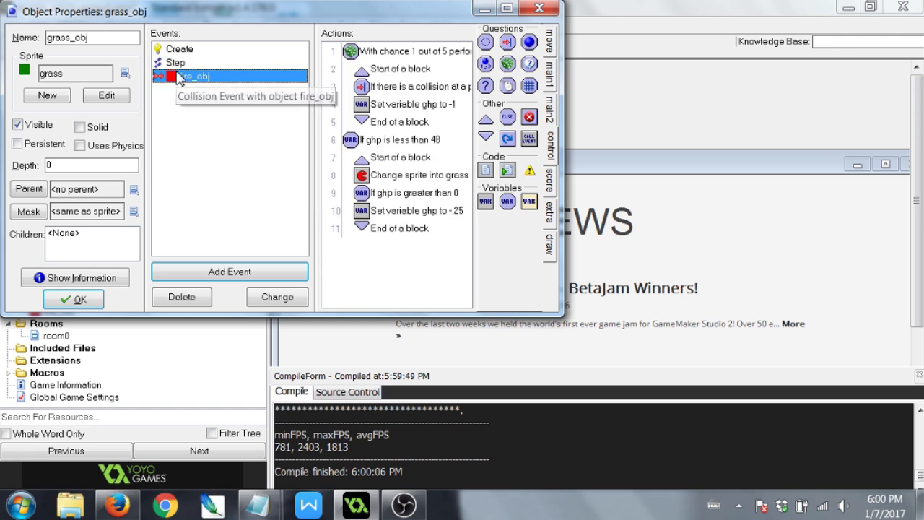
pyautogui.rightClick(185, 75)
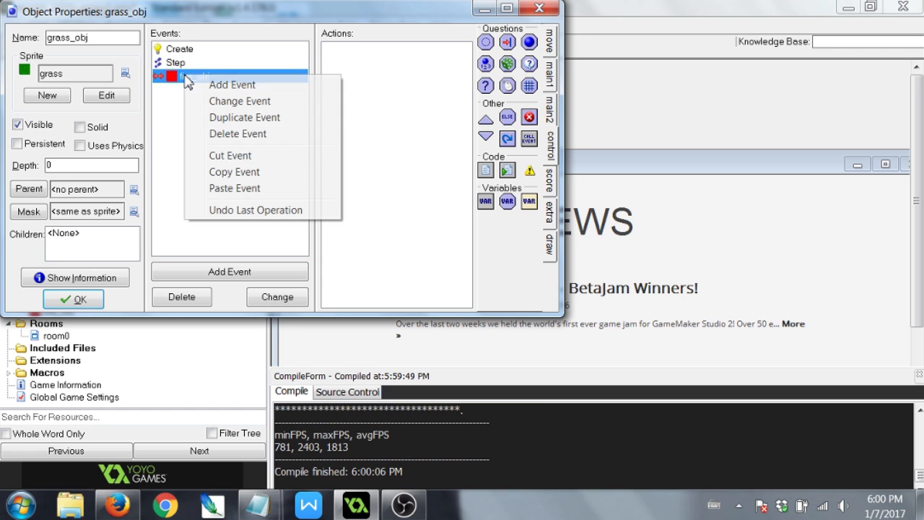
pyautogui.click(262, 135)
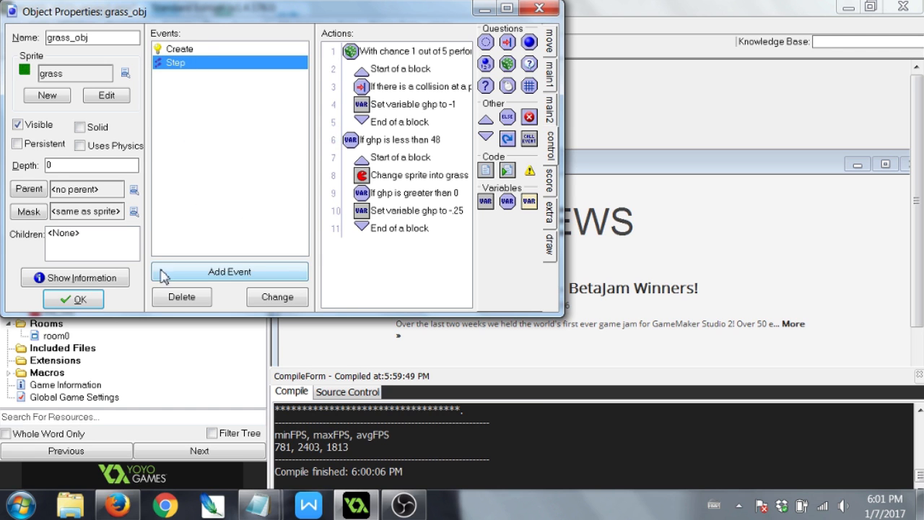
# Confirm grass_obj's properties and test-run the game to check the grass with the new collision condition.
pyautogui.click(72, 299)
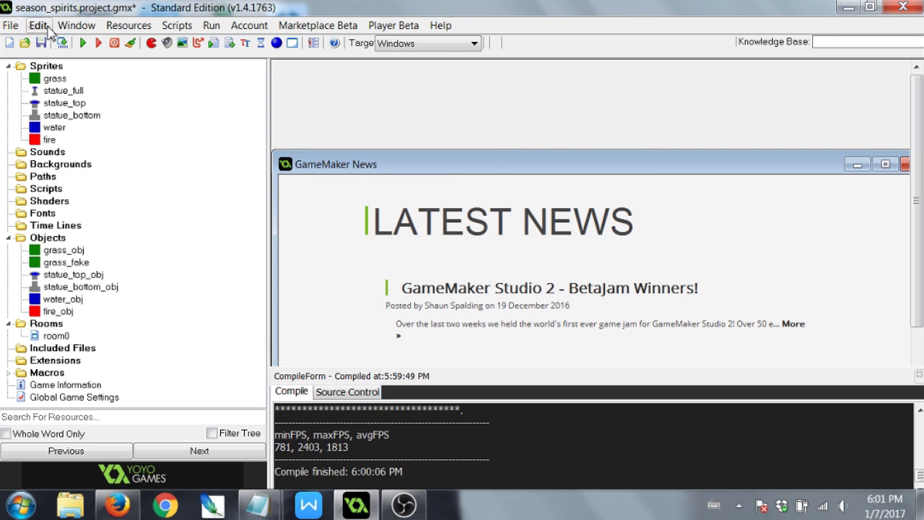
pyautogui.click(83, 43)
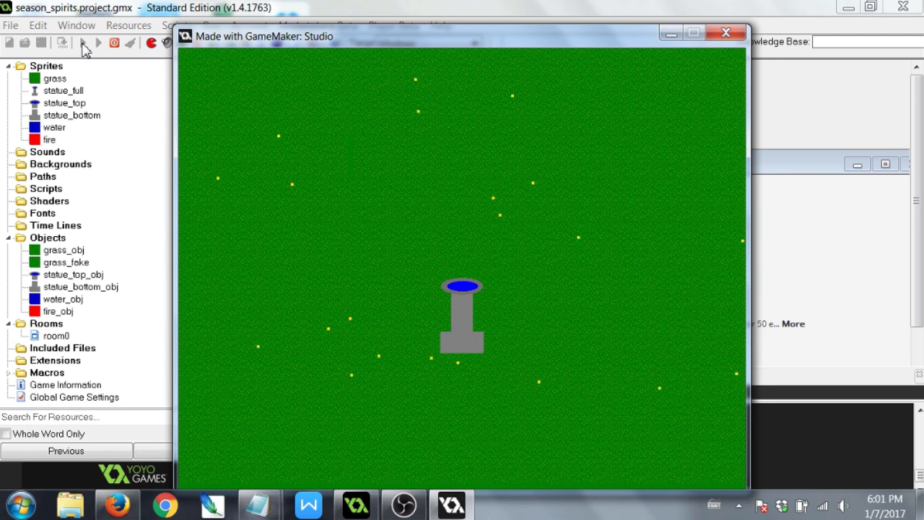
pyautogui.click(725, 32)
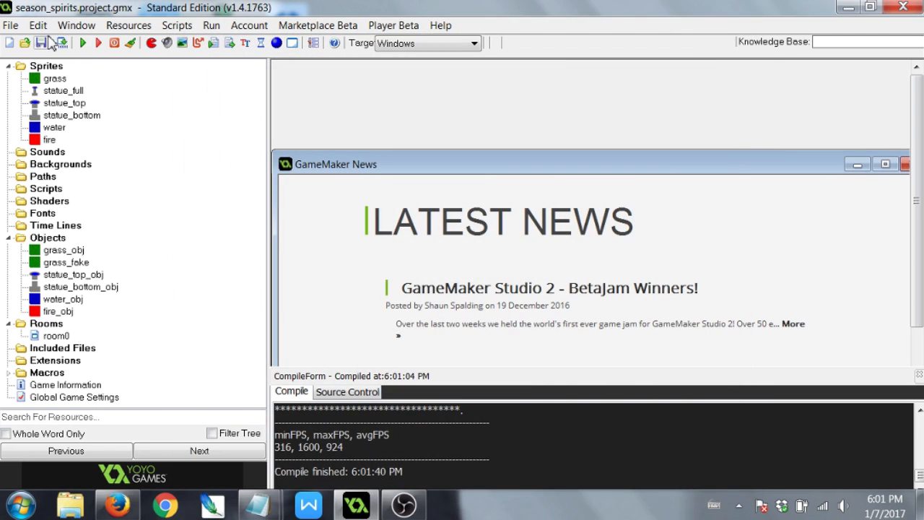